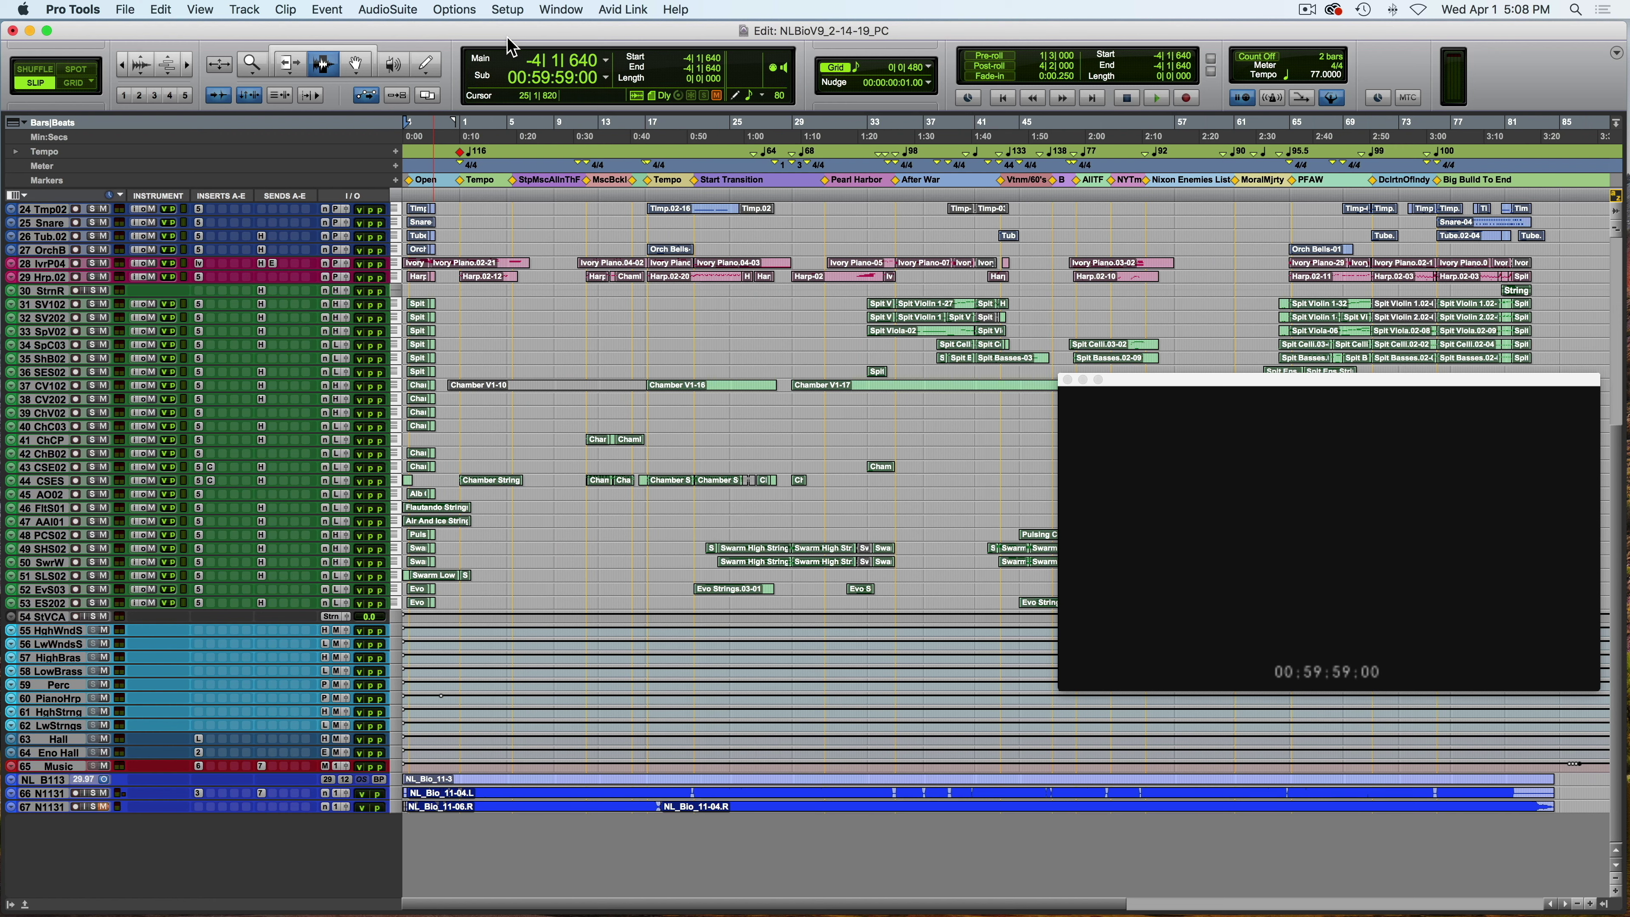
Record-enable the Flute.03 track to play its instrument live.
scroll(244, 71, right, 2)
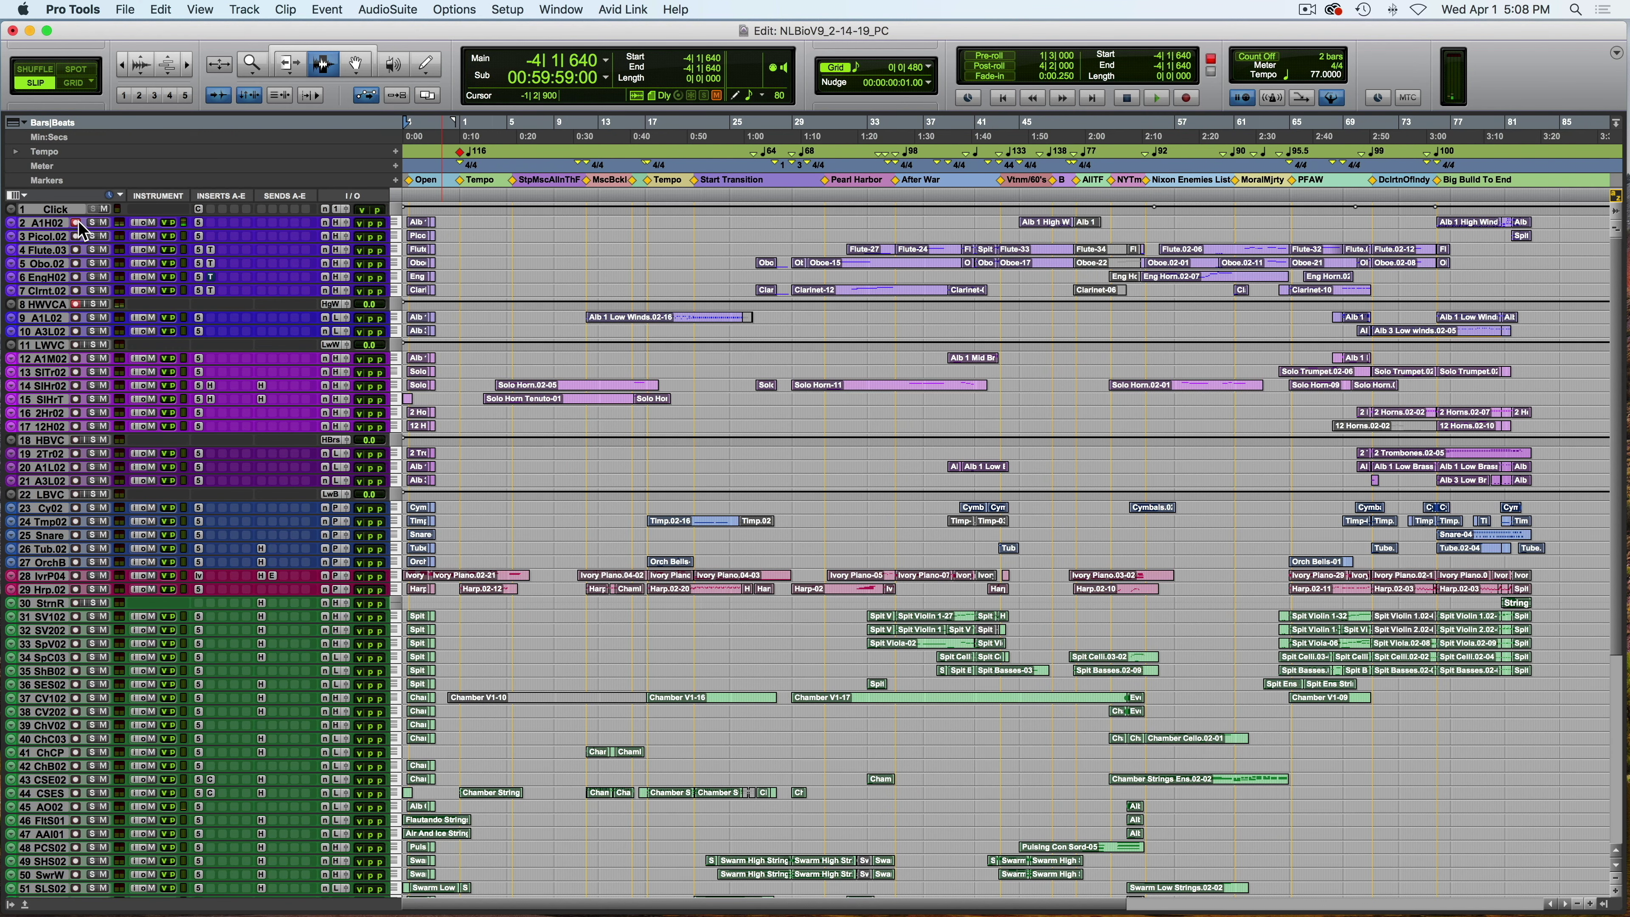
scroll(84, 242, right, 2)
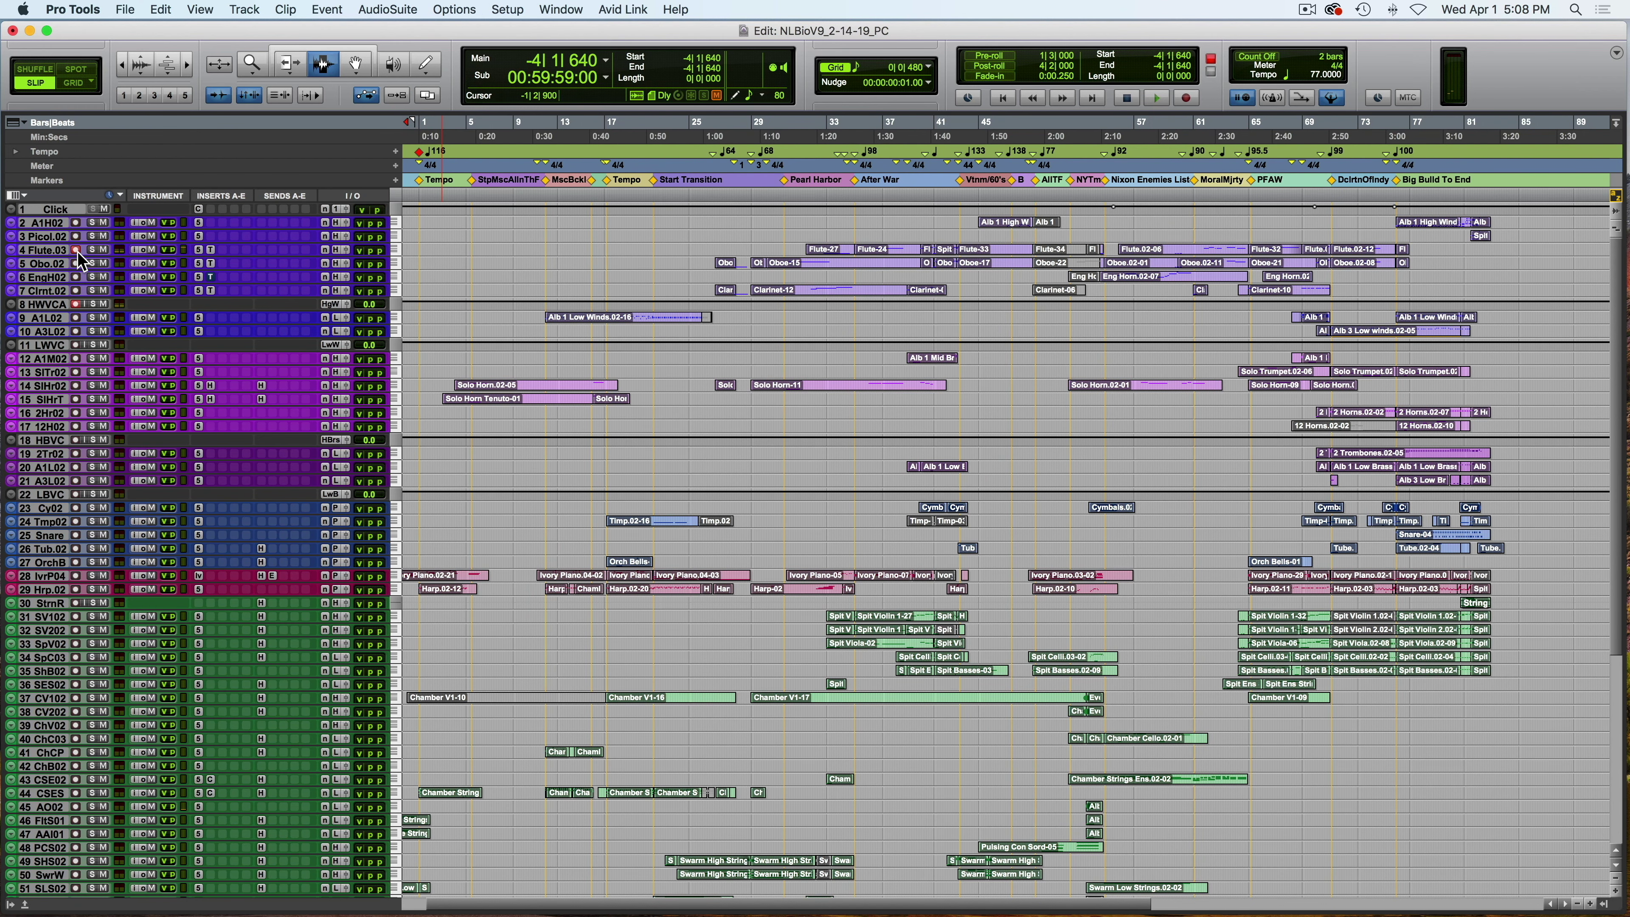
click(77, 251)
scroll(78, 251, down, 3)
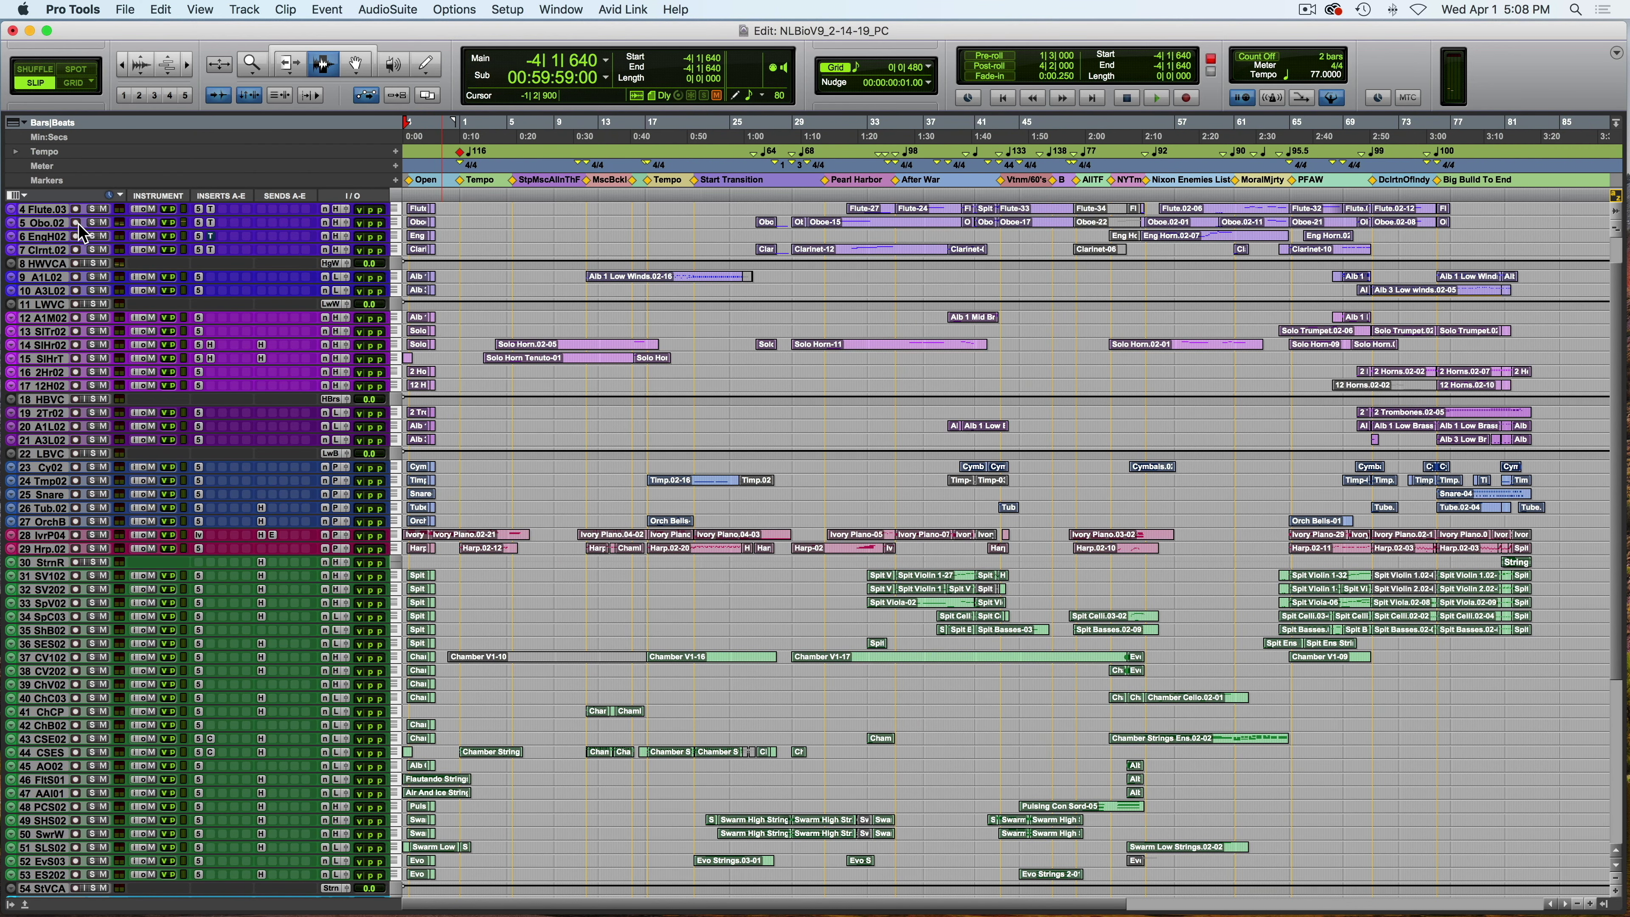
Enlarge the height of all tracks three times and record-enable the Eng Horn.02 track.
key(ctrl+alt+Up)
key(ctrl+alt+Up)
key(ctrl+alt+Up)
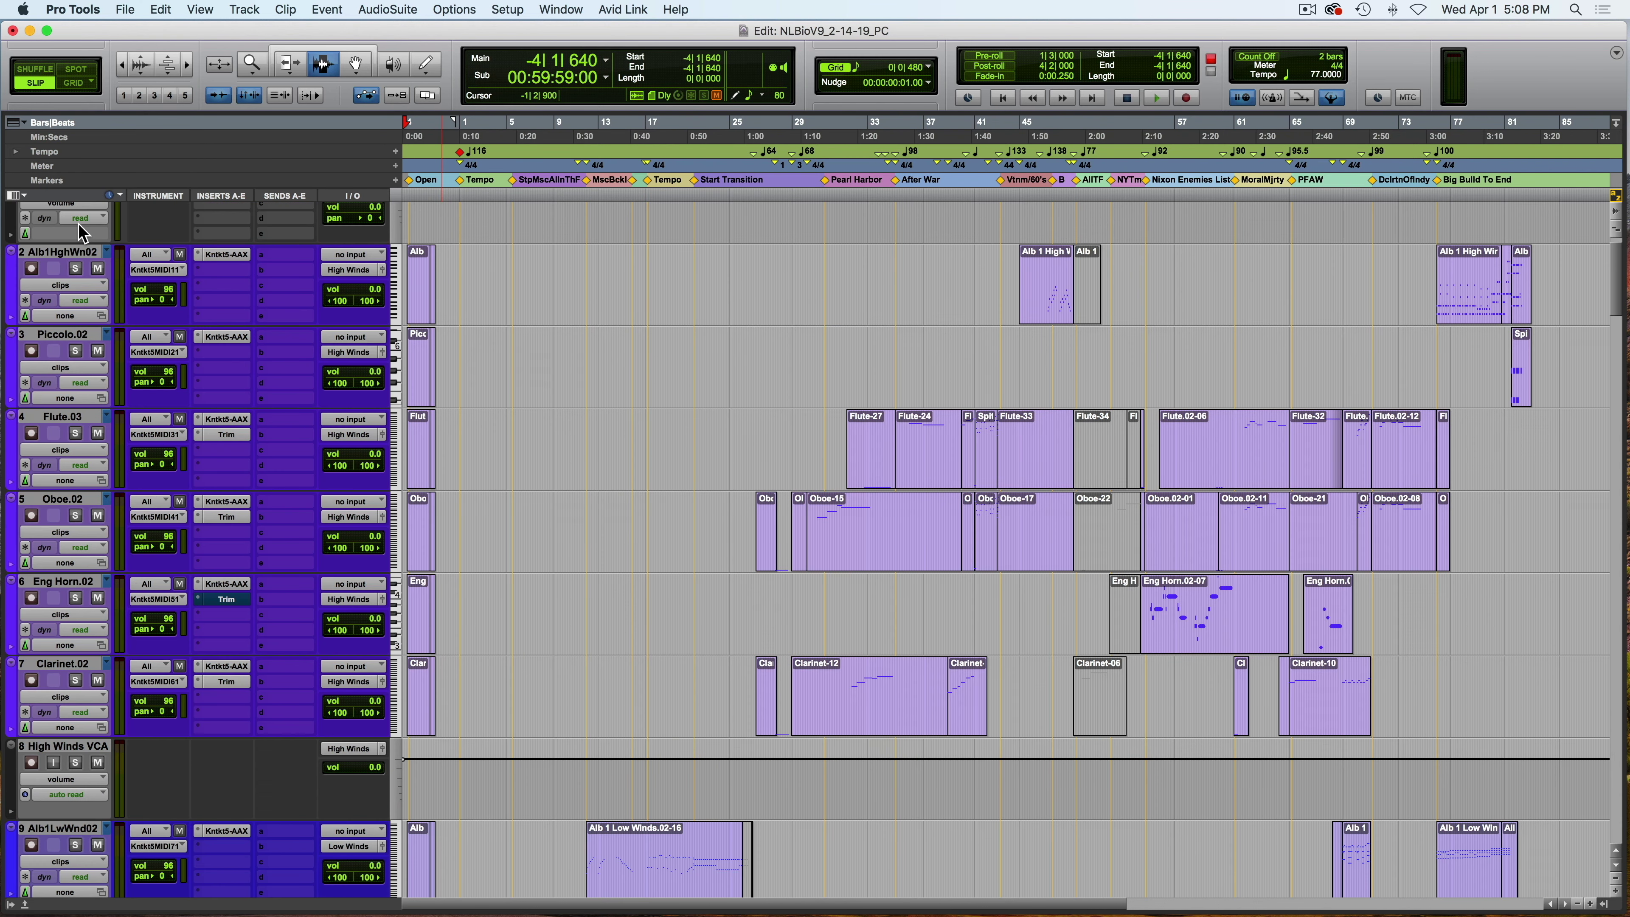
scroll(42, 581, right, 2)
click(31, 598)
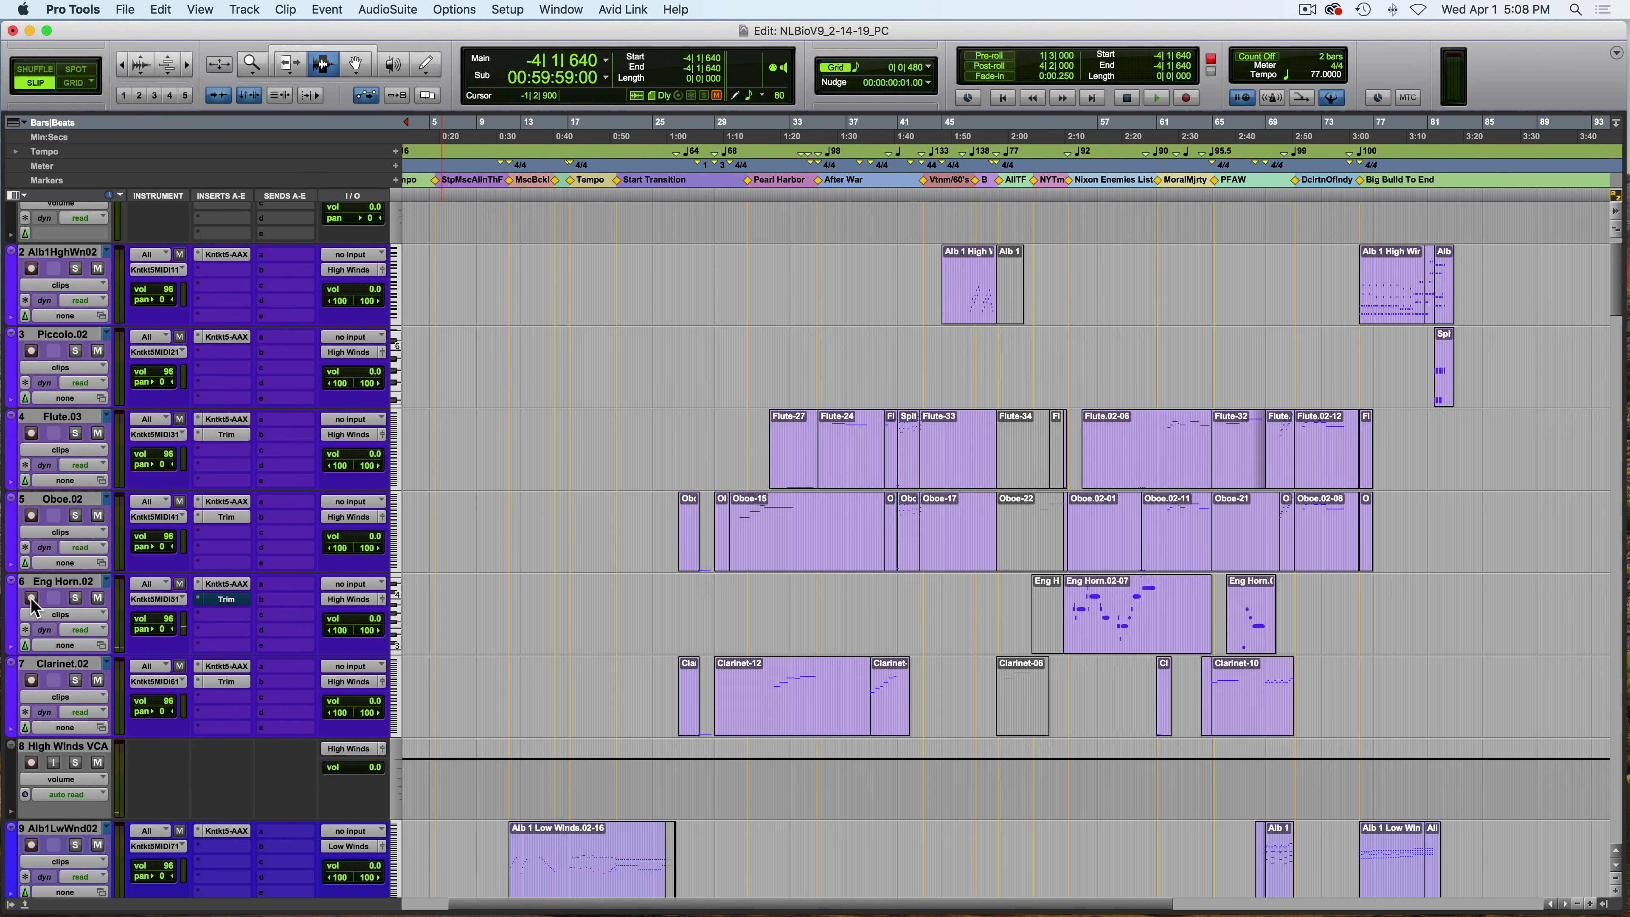
Record-enable the low winds tracks Alb1LwWnd02 and Alb3Lwnds02, one at a time.
scroll(35, 606, down, 3)
scroll(36, 578, right, 2)
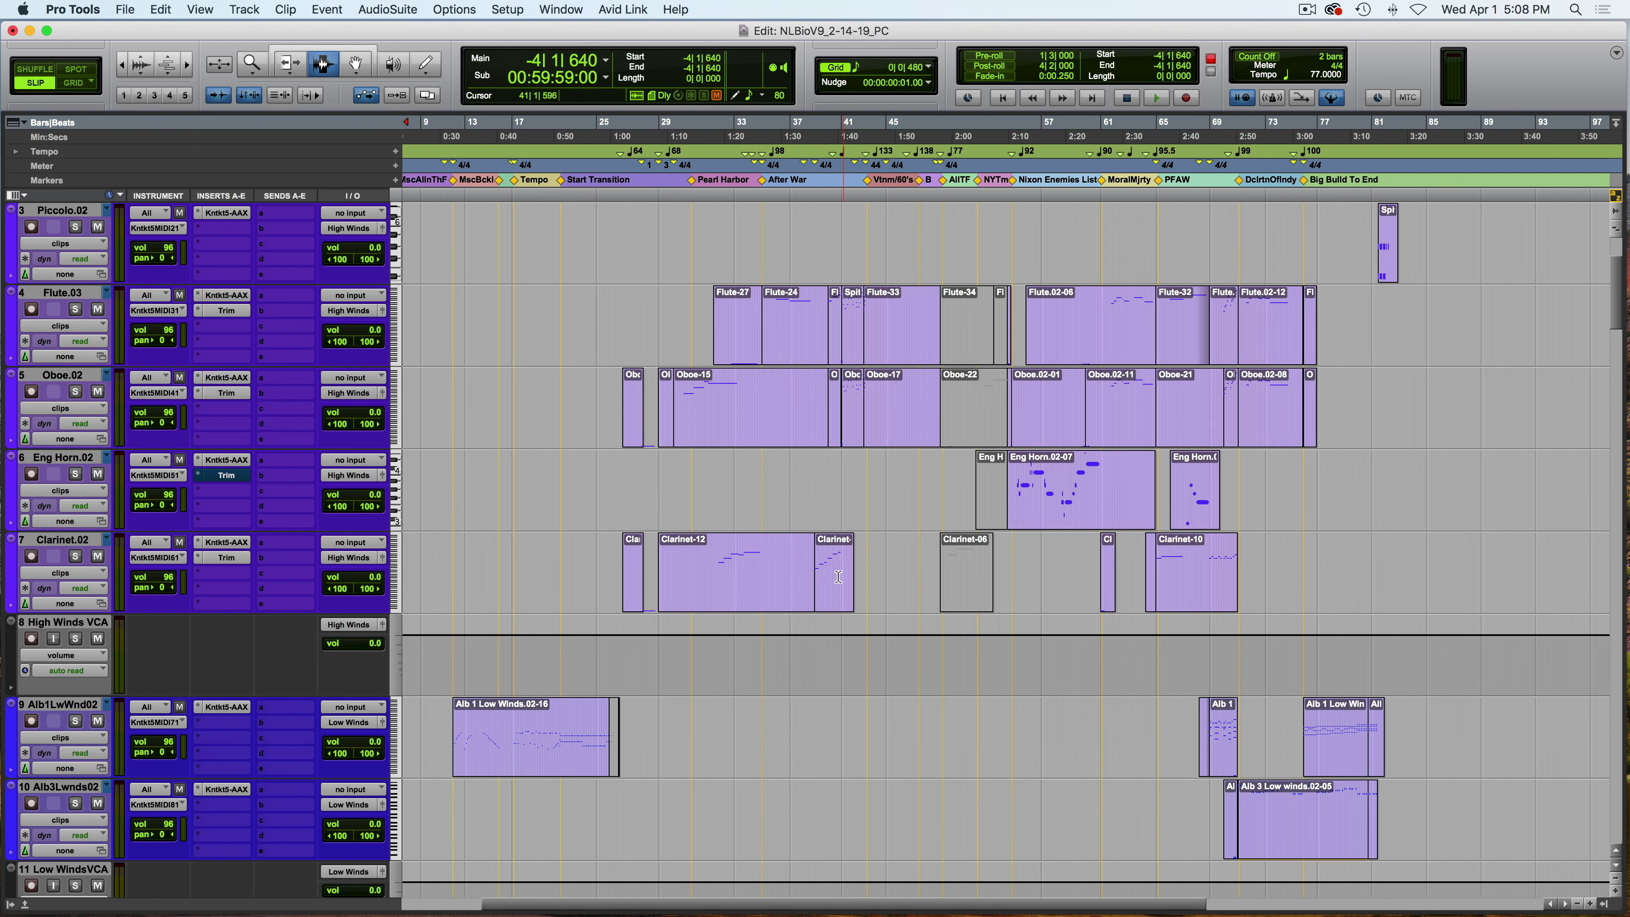
scroll(744, 719, down, 2)
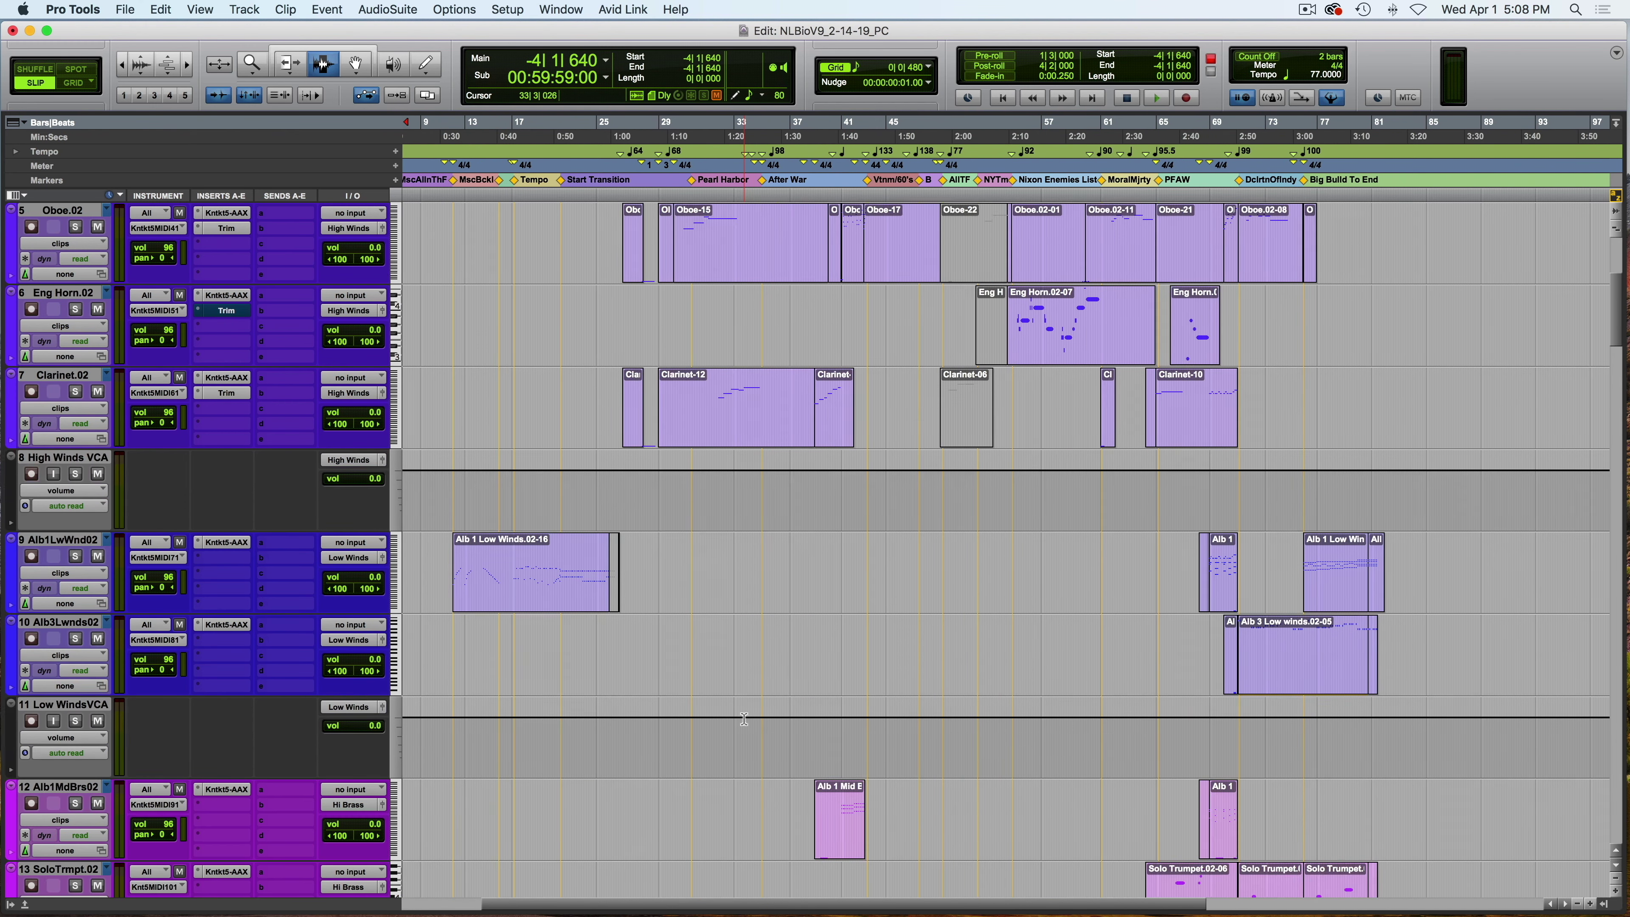
scroll(743, 719, down, 1)
scroll(744, 719, right, 1)
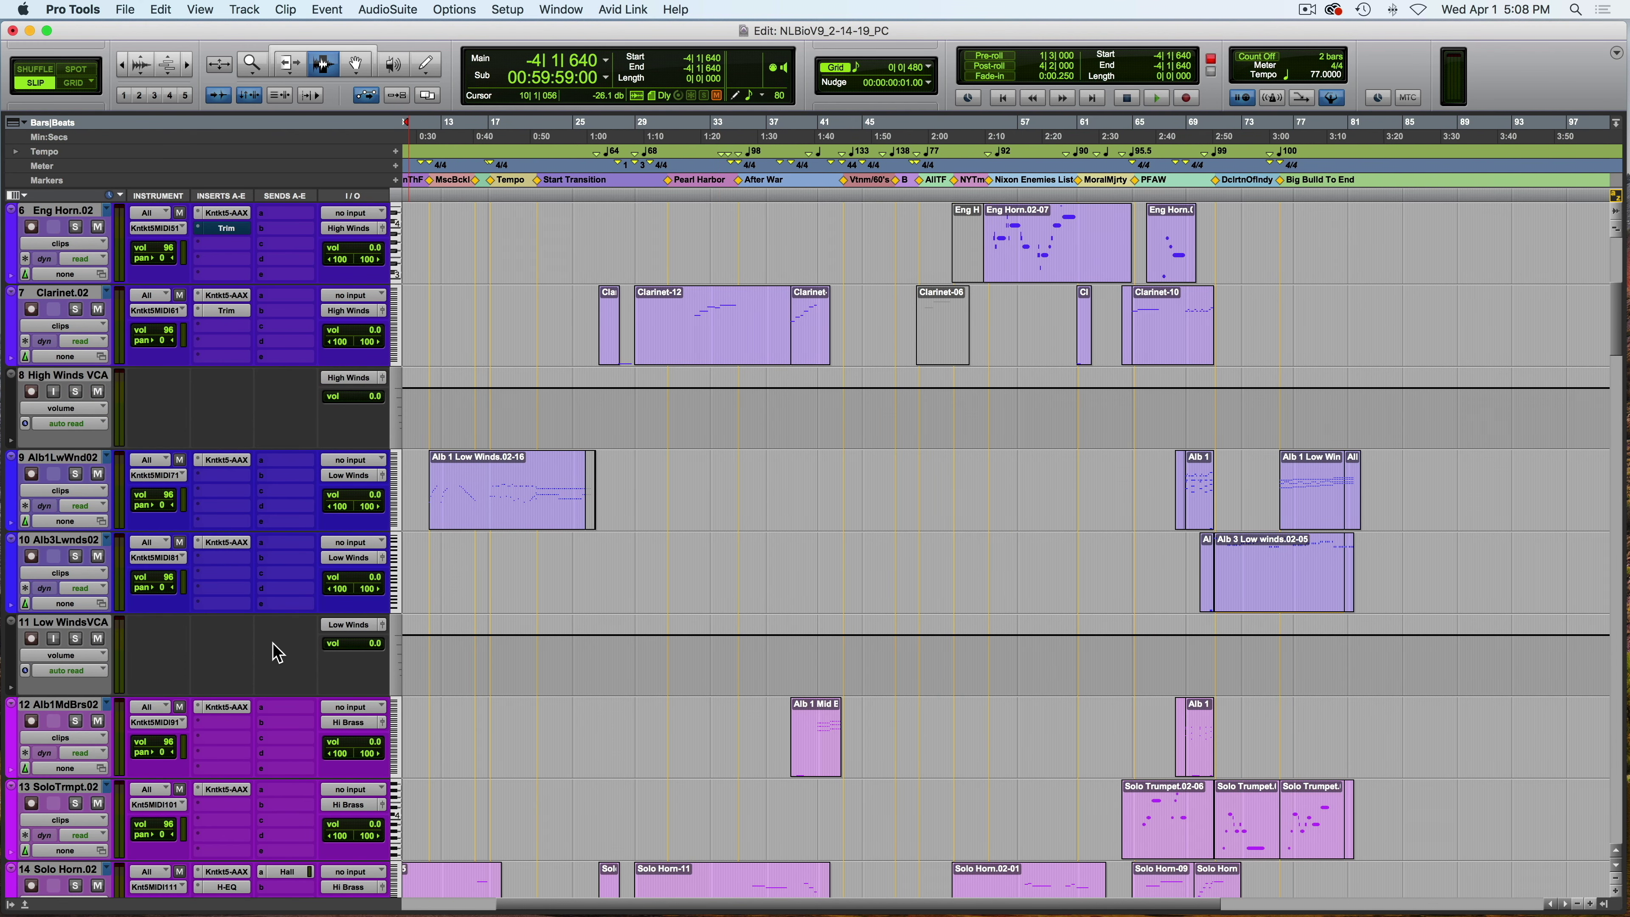
scroll(87, 500, left, 3)
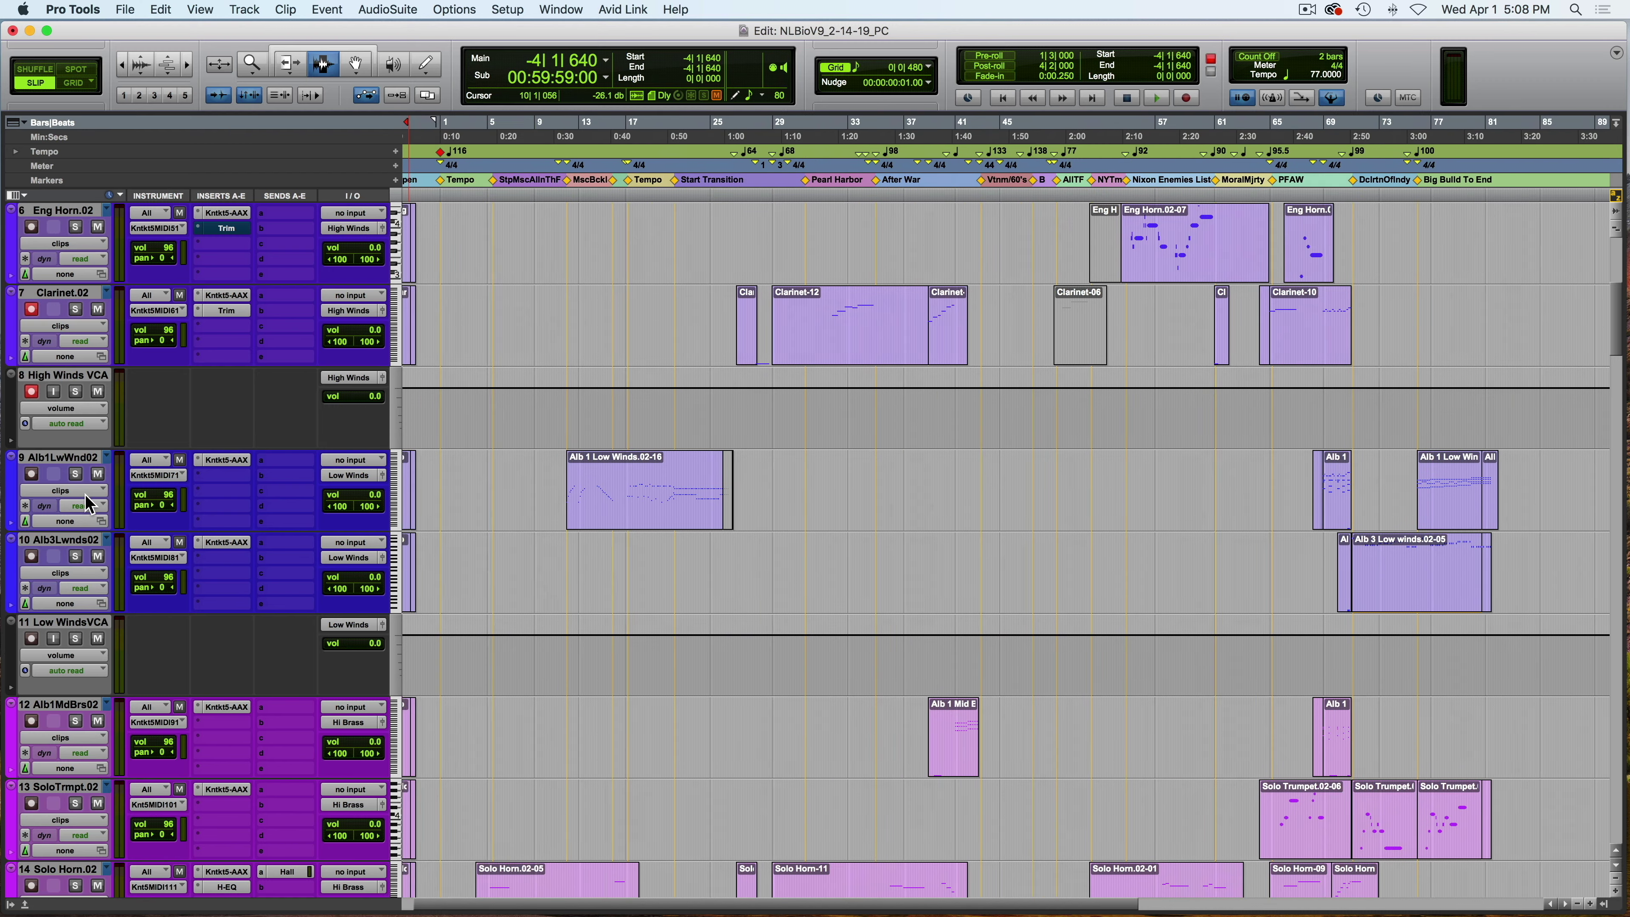
click(32, 473)
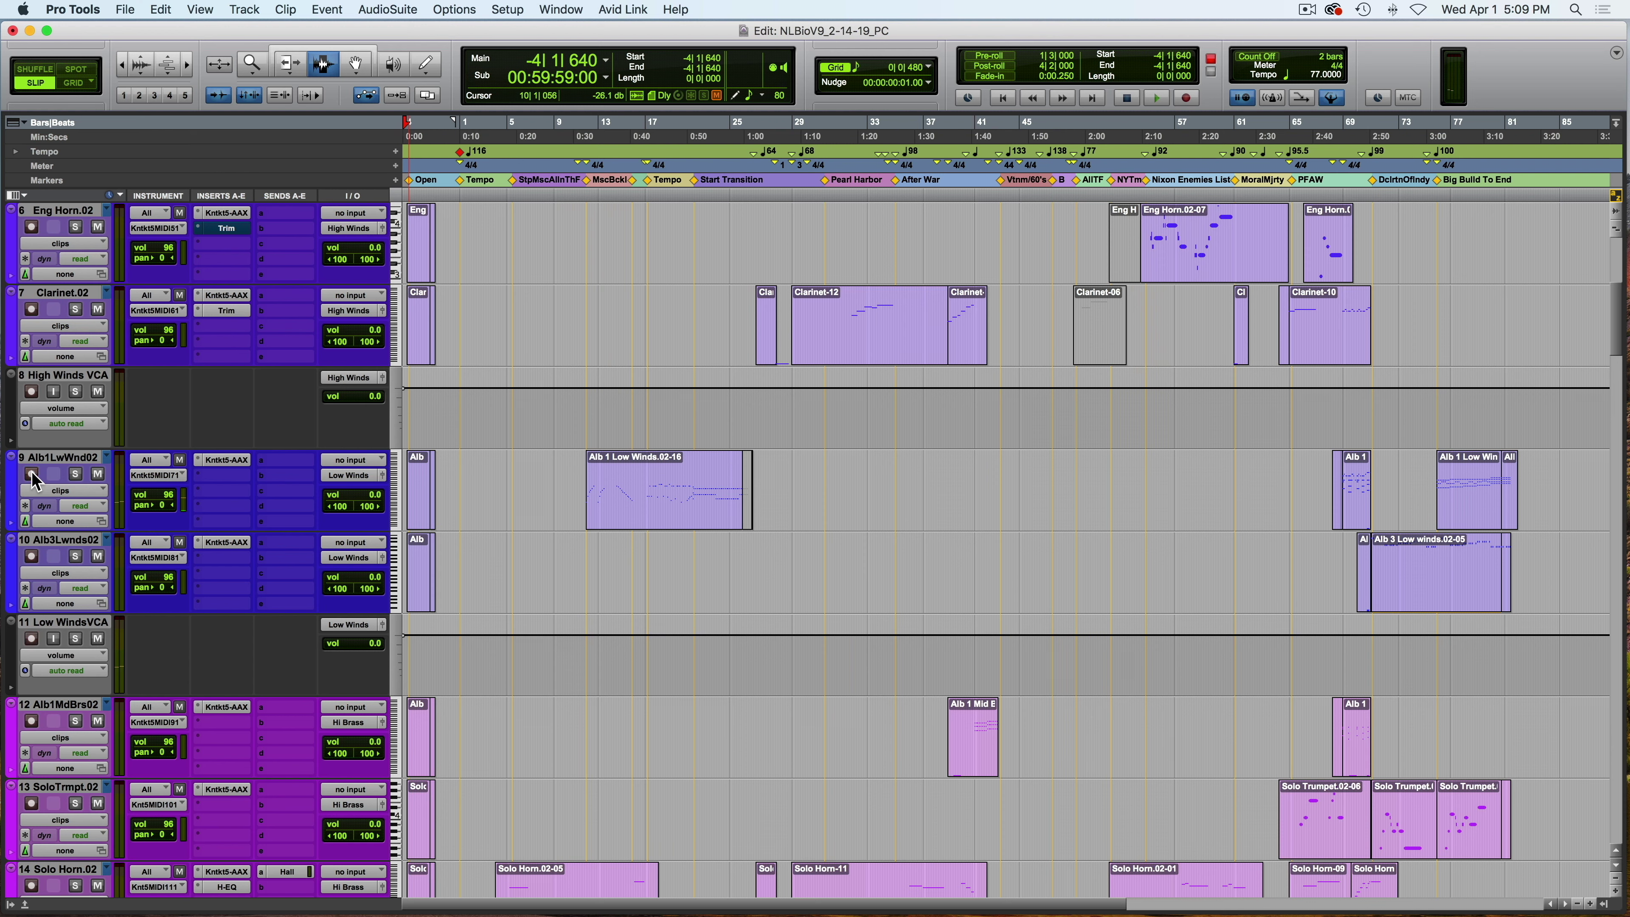
click(32, 557)
scroll(33, 562, down, 2)
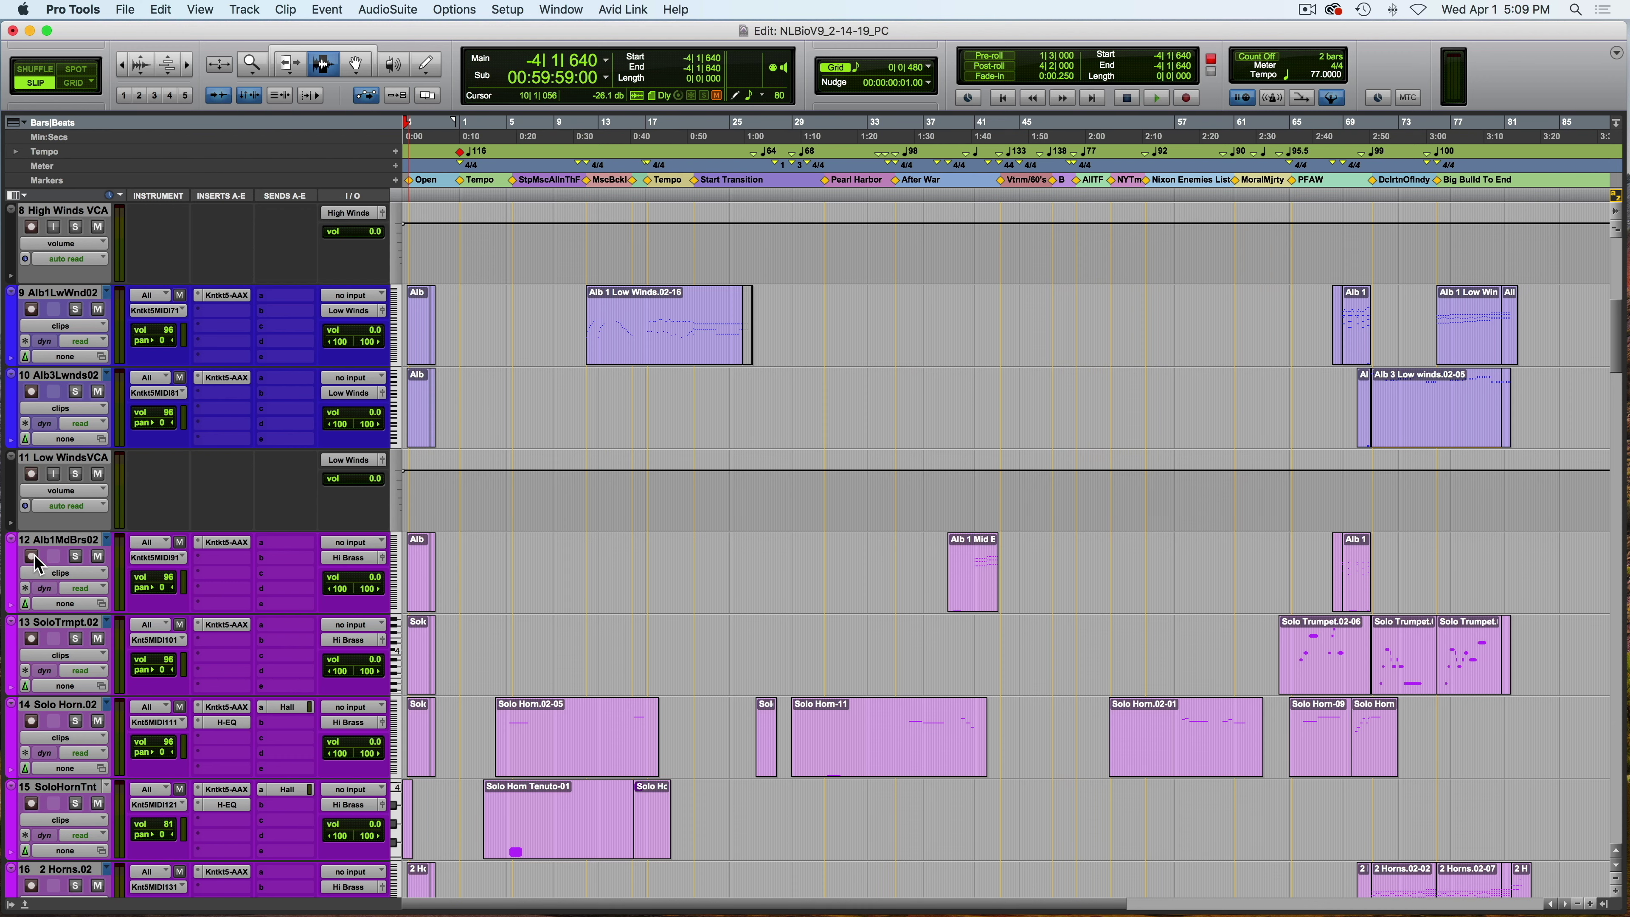
Record-enable the high brass tracks Alb1MdBrs02, SoloTrmpt.02 and Solo Horn.02, one after another.
scroll(36, 564, down, 2)
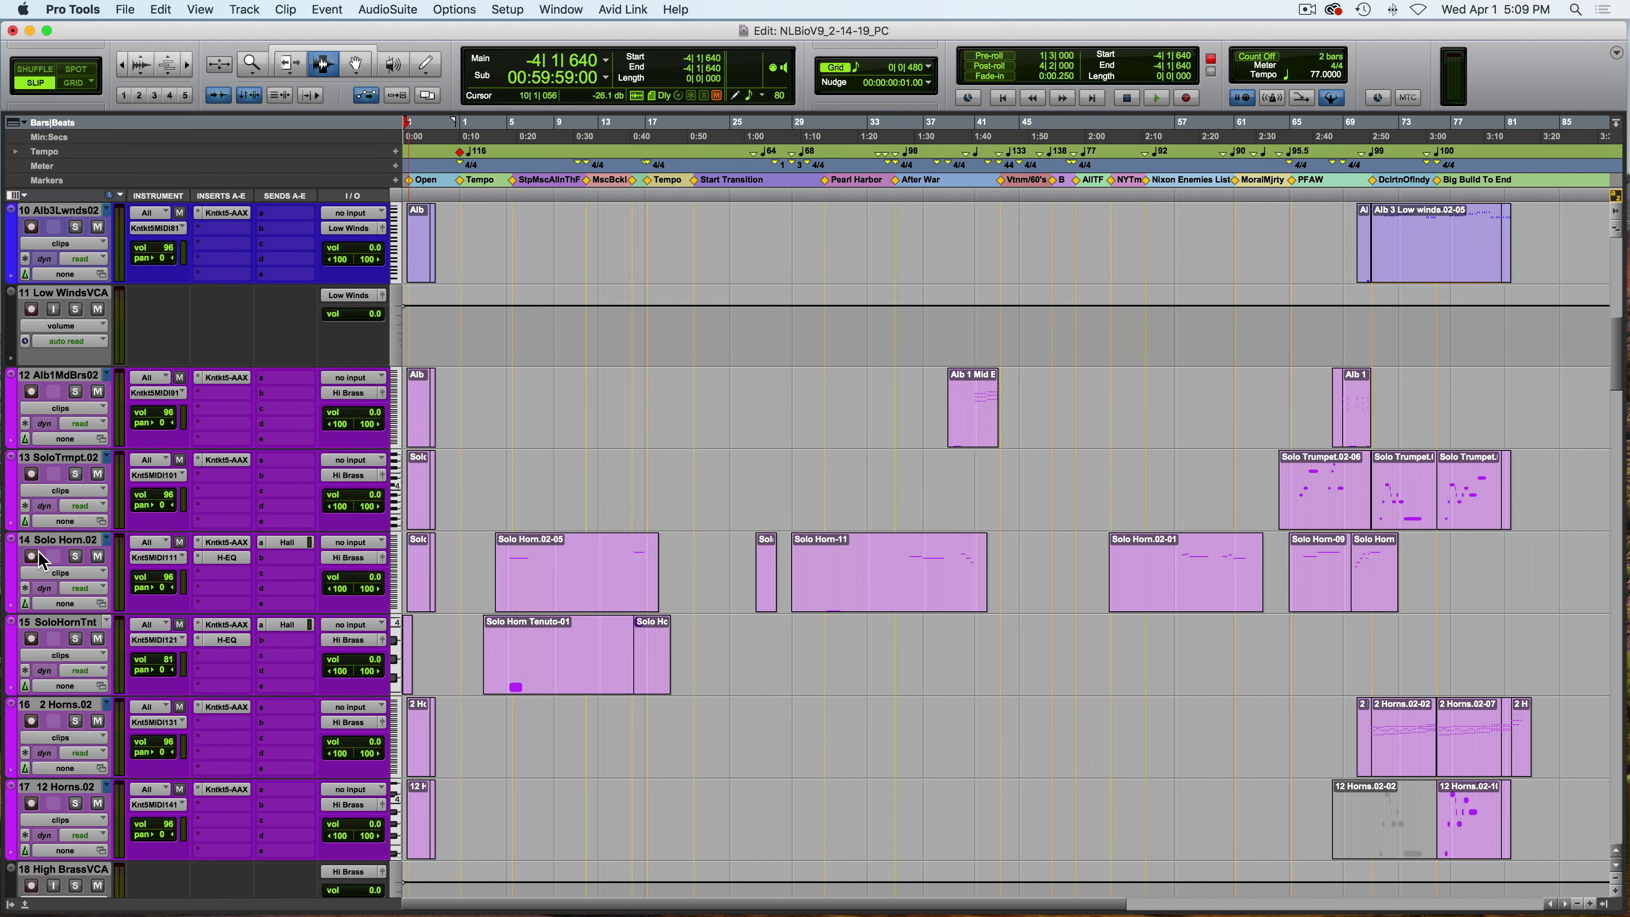
click(30, 393)
click(32, 474)
click(32, 556)
Record-enable the SoloHornTnt, 2 Horns.02 and 12 Horns.02 tracks, one after another.
scroll(32, 563, right, 10)
scroll(33, 564, up, 1)
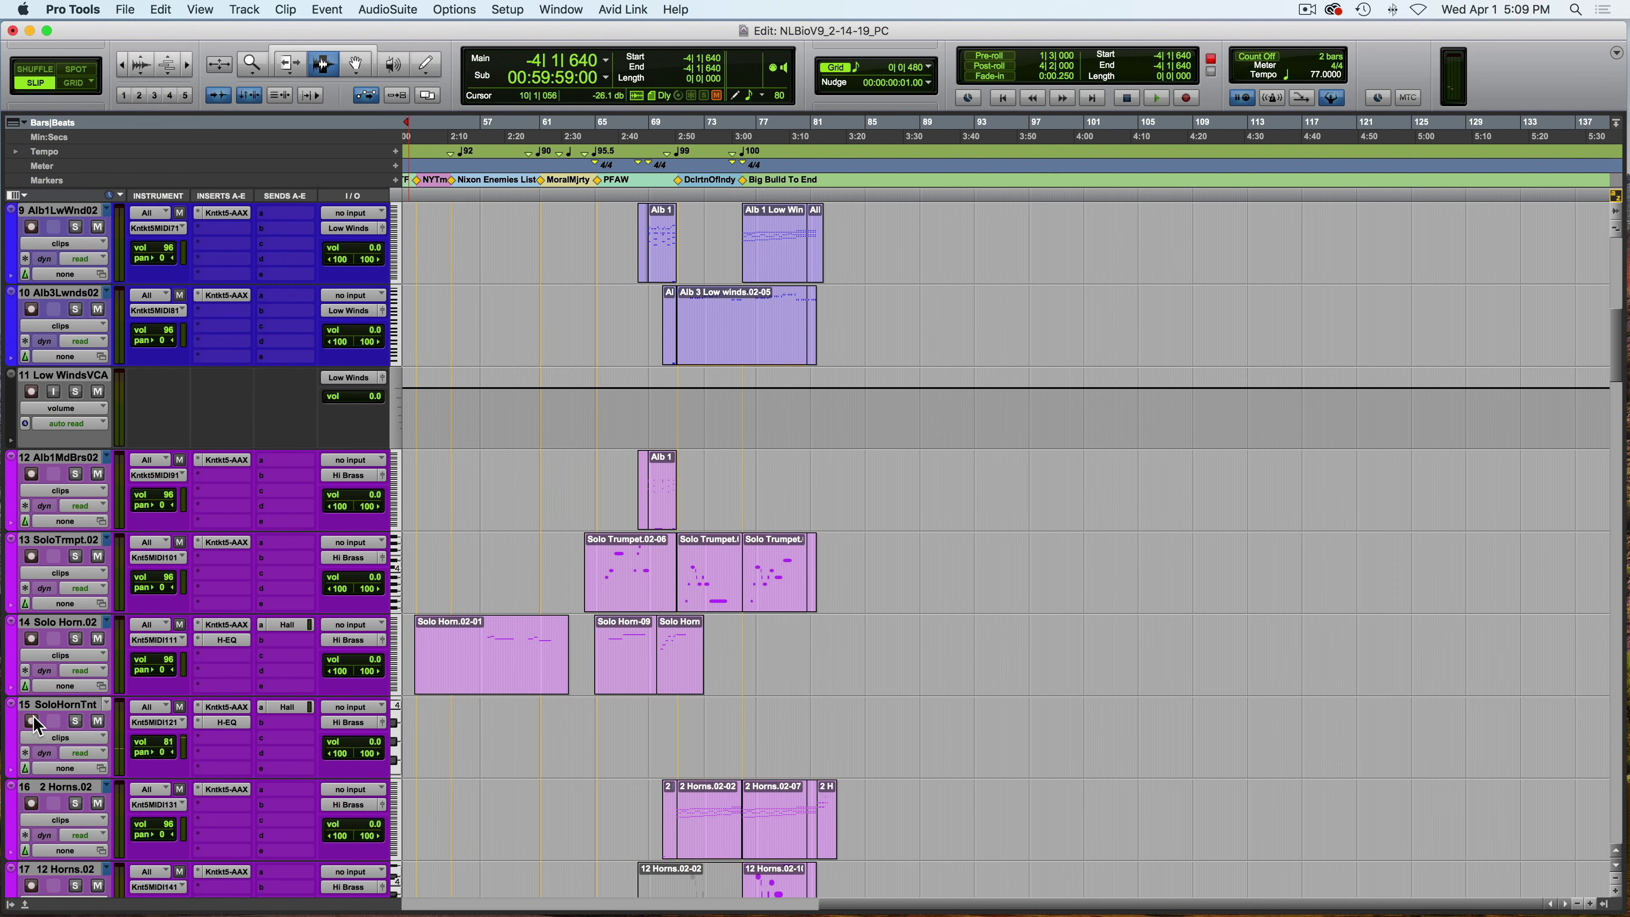
scroll(34, 718, down, 2)
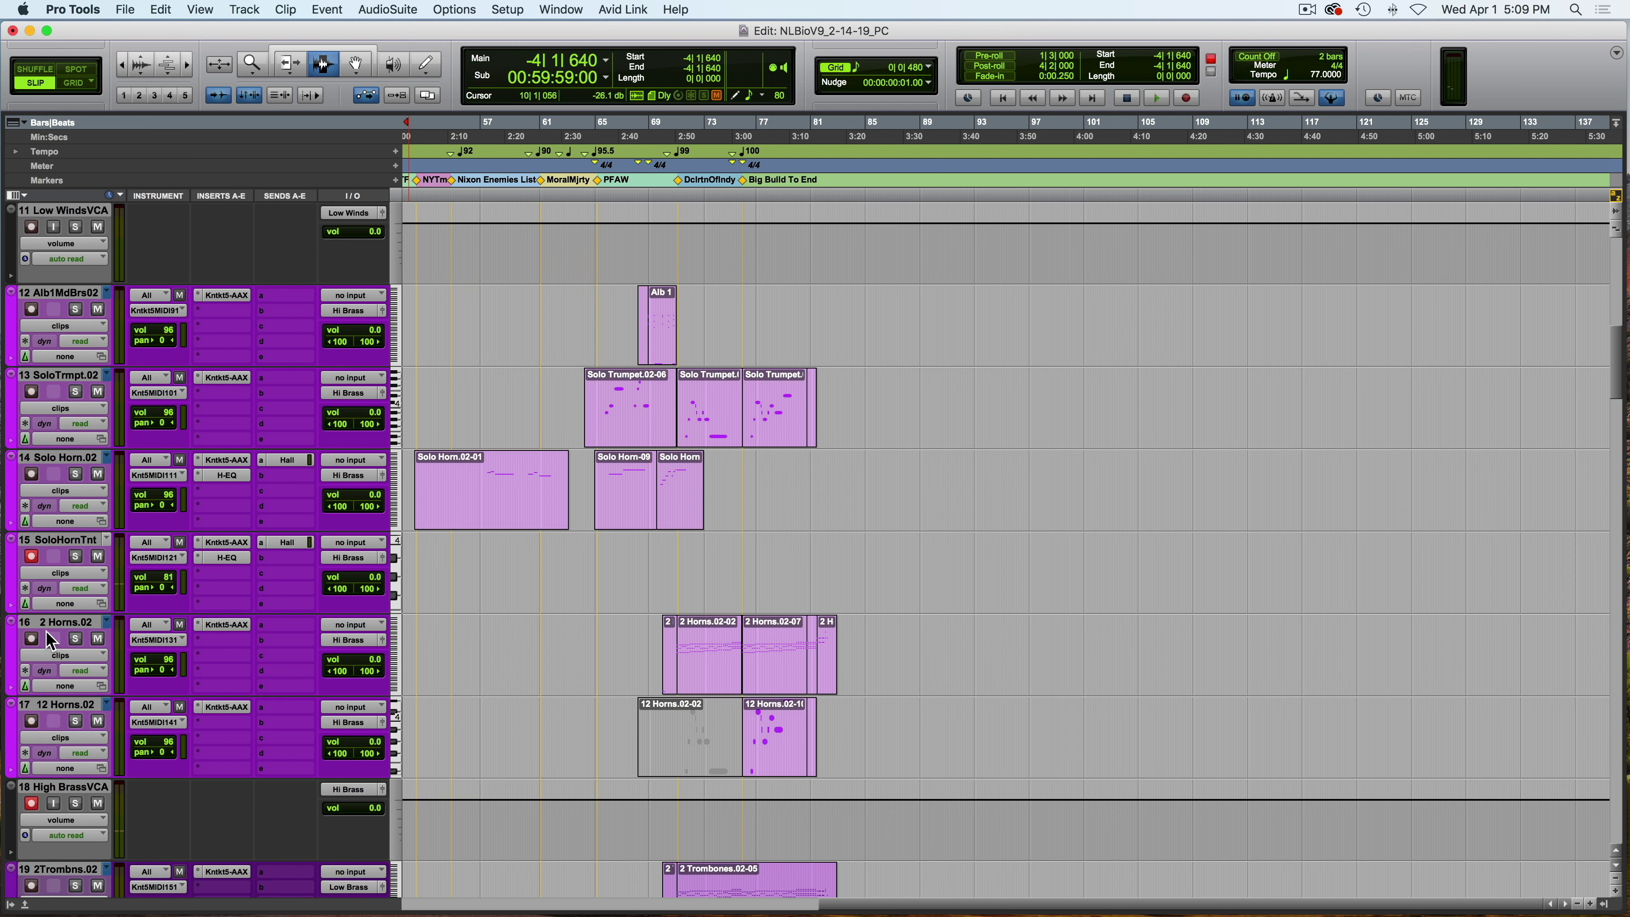
click(31, 639)
scroll(32, 645, down, 6)
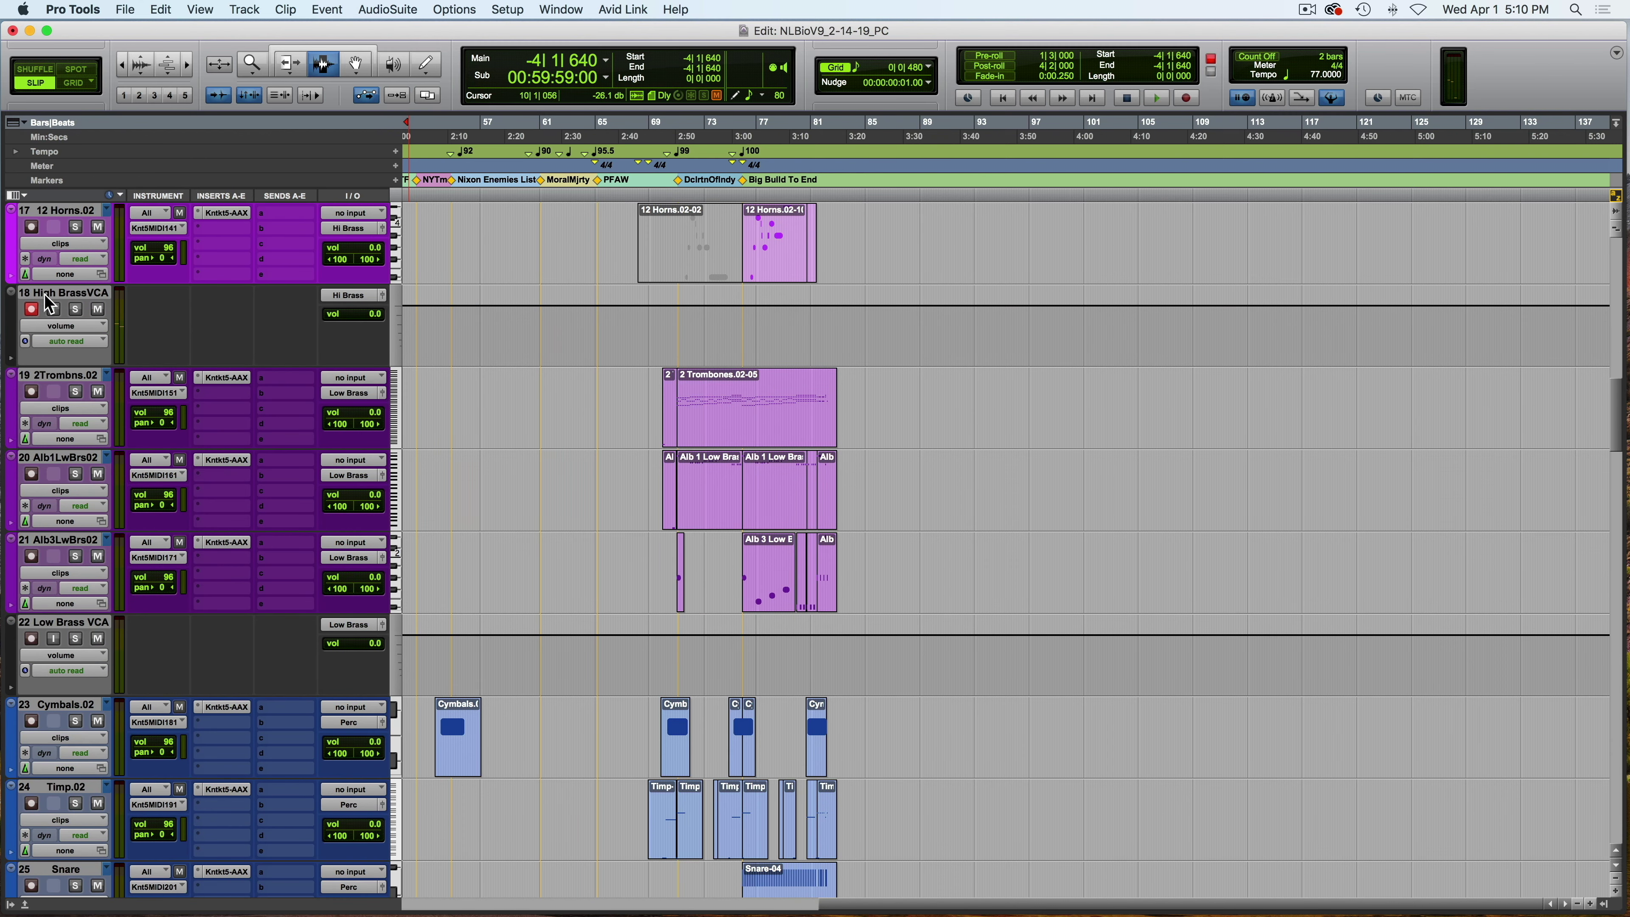
click(33, 225)
scroll(109, 310, up, 3)
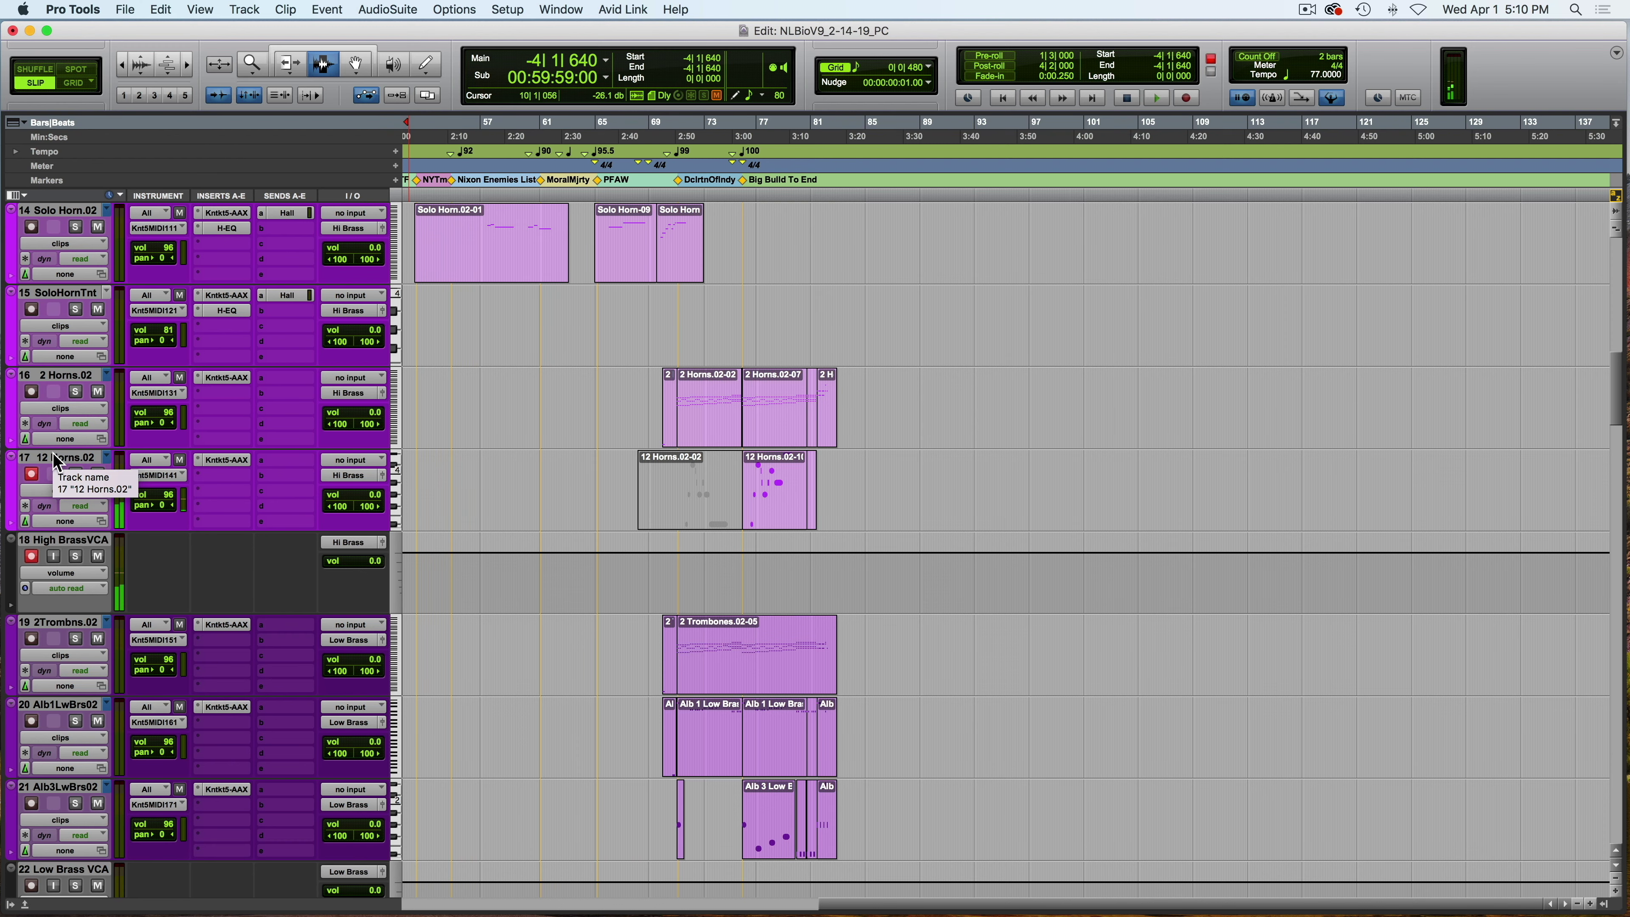
Record-enable the low brass tracks 2Trombns.02, Alb1LwBrs02 and Alb3LwBrs02, one after another.
scroll(58, 461, left, 15)
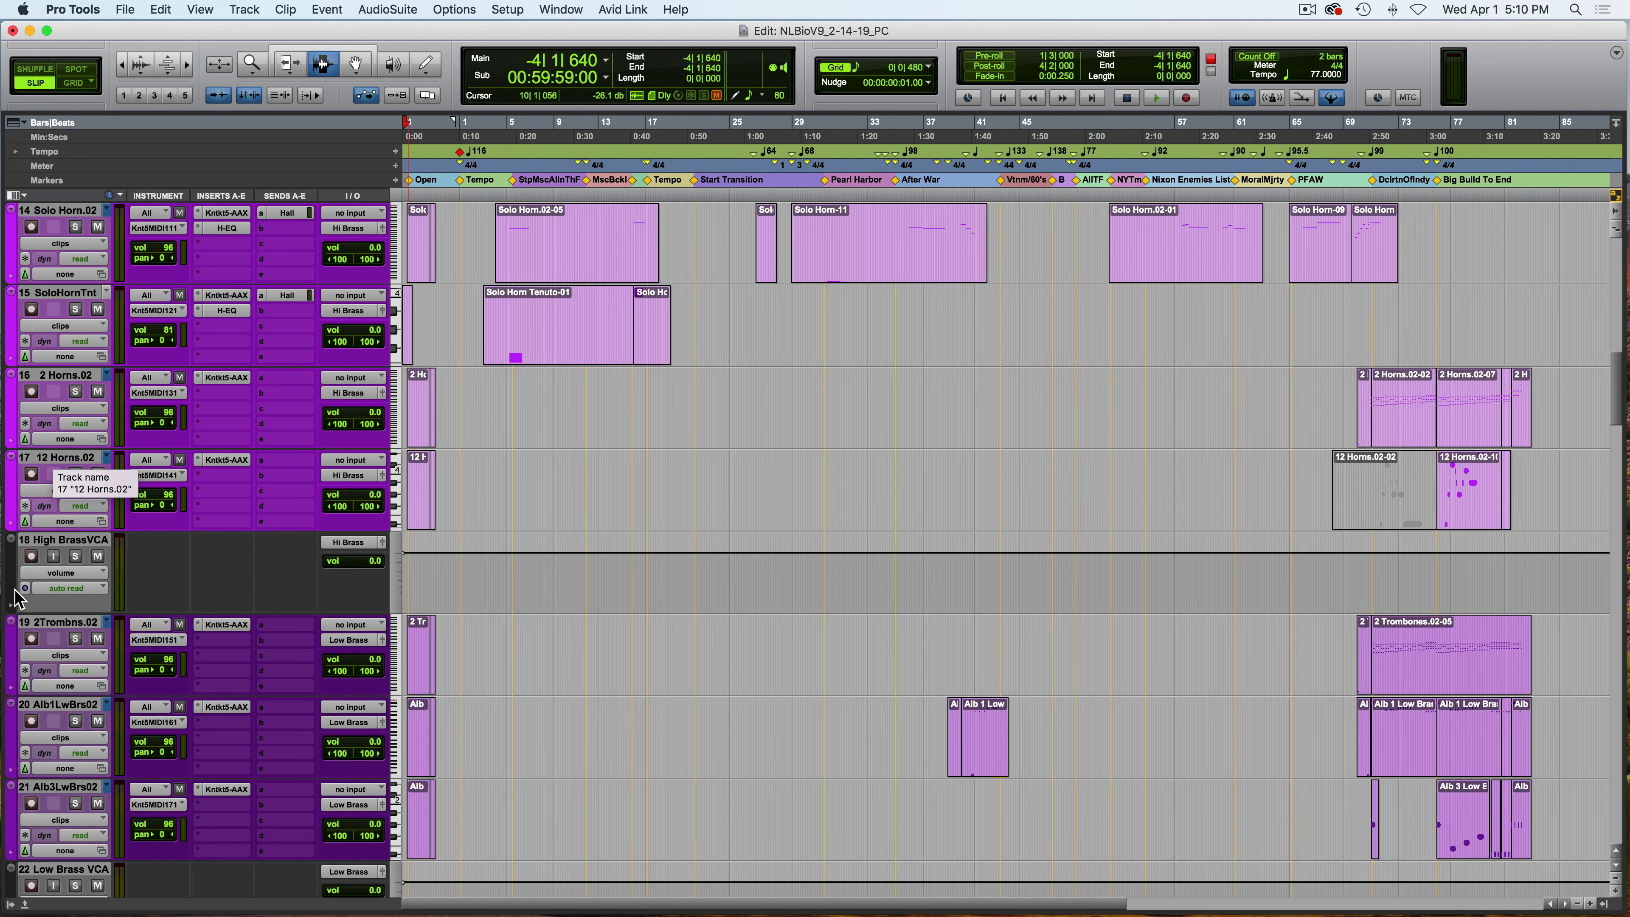
click(31, 638)
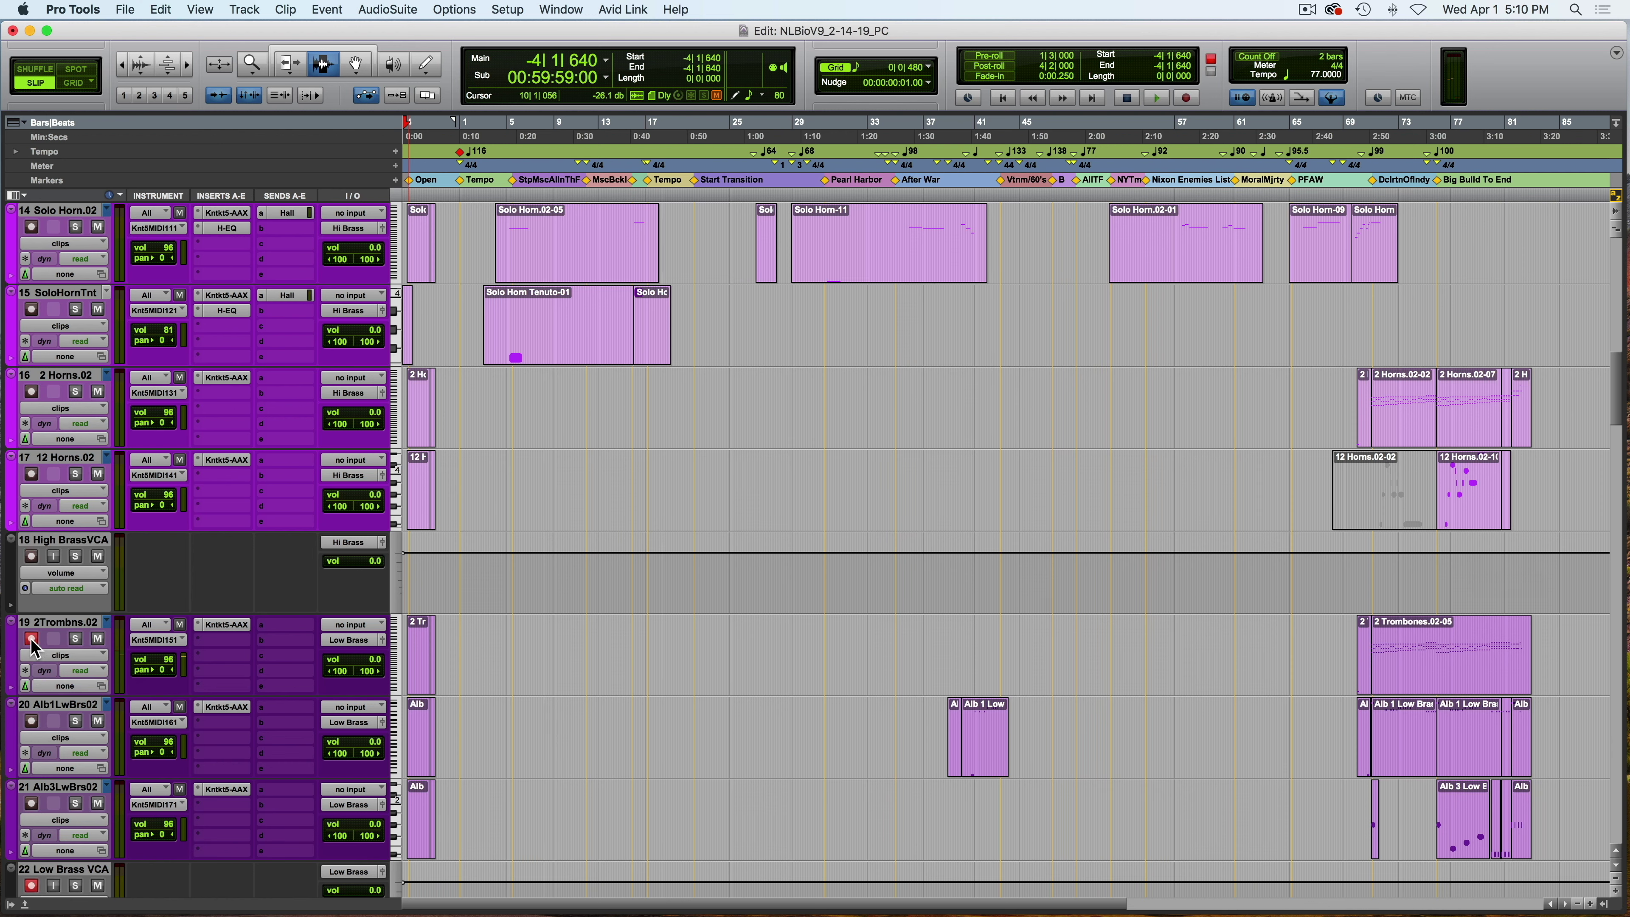
click(32, 720)
click(31, 803)
Record-enable the percussion tracks Cymbals.02 and Timp.02, one at a time.
scroll(35, 812, down, 10)
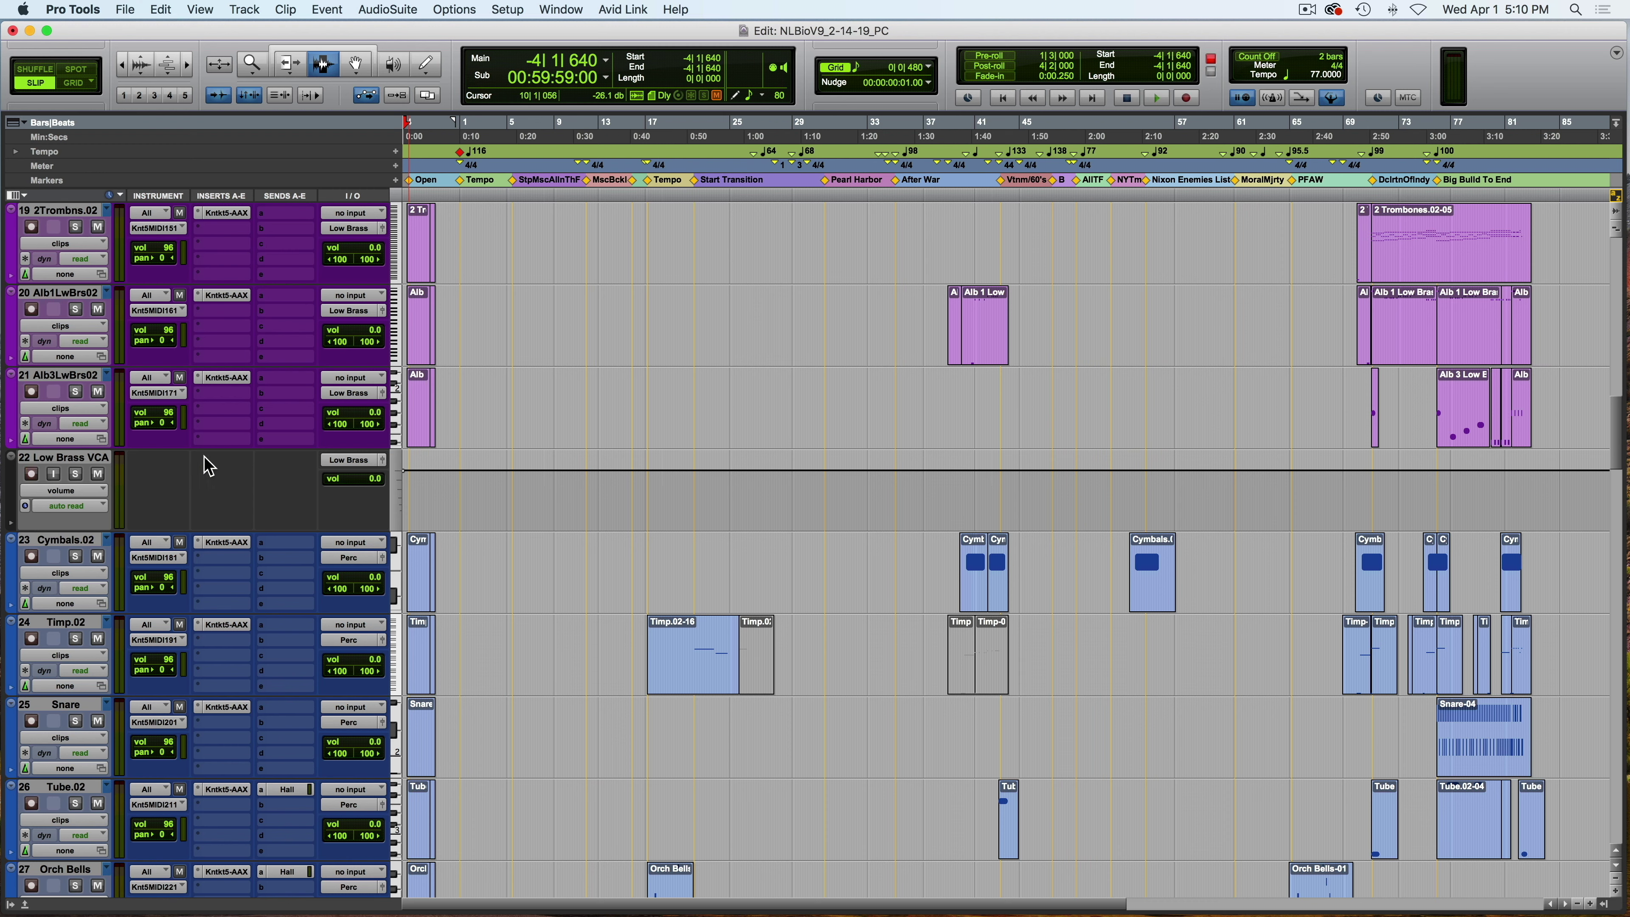
click(31, 556)
click(32, 638)
Open the Kontakt instrument of the Timp.02 track to view its timpani patch, and close it again.
scroll(55, 632, down, 3)
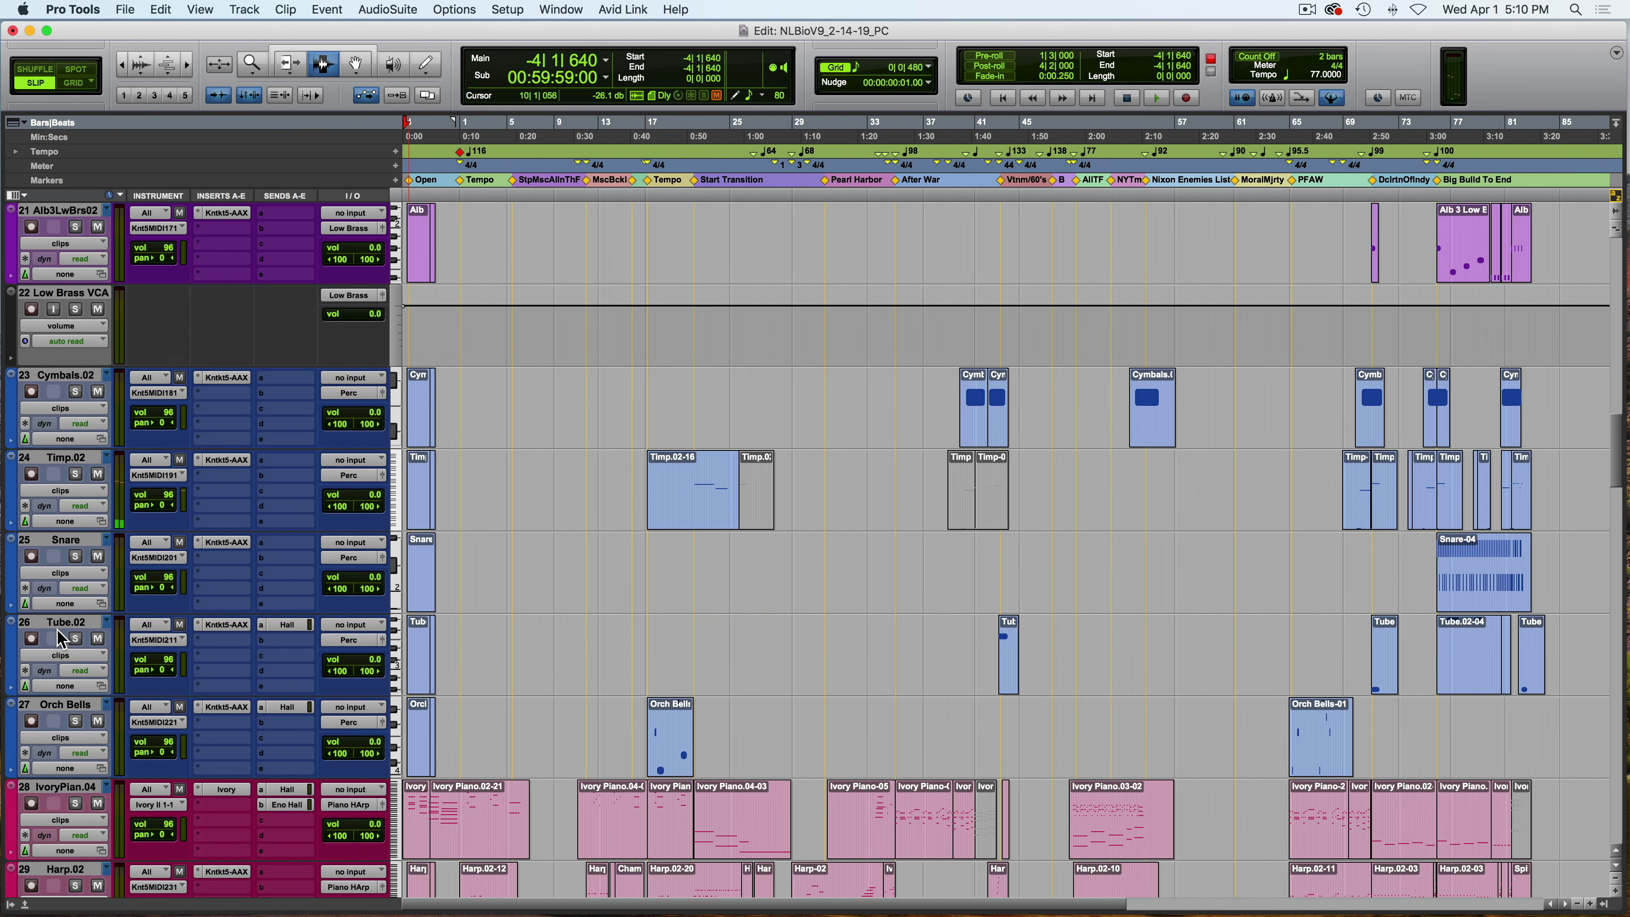
click(206, 462)
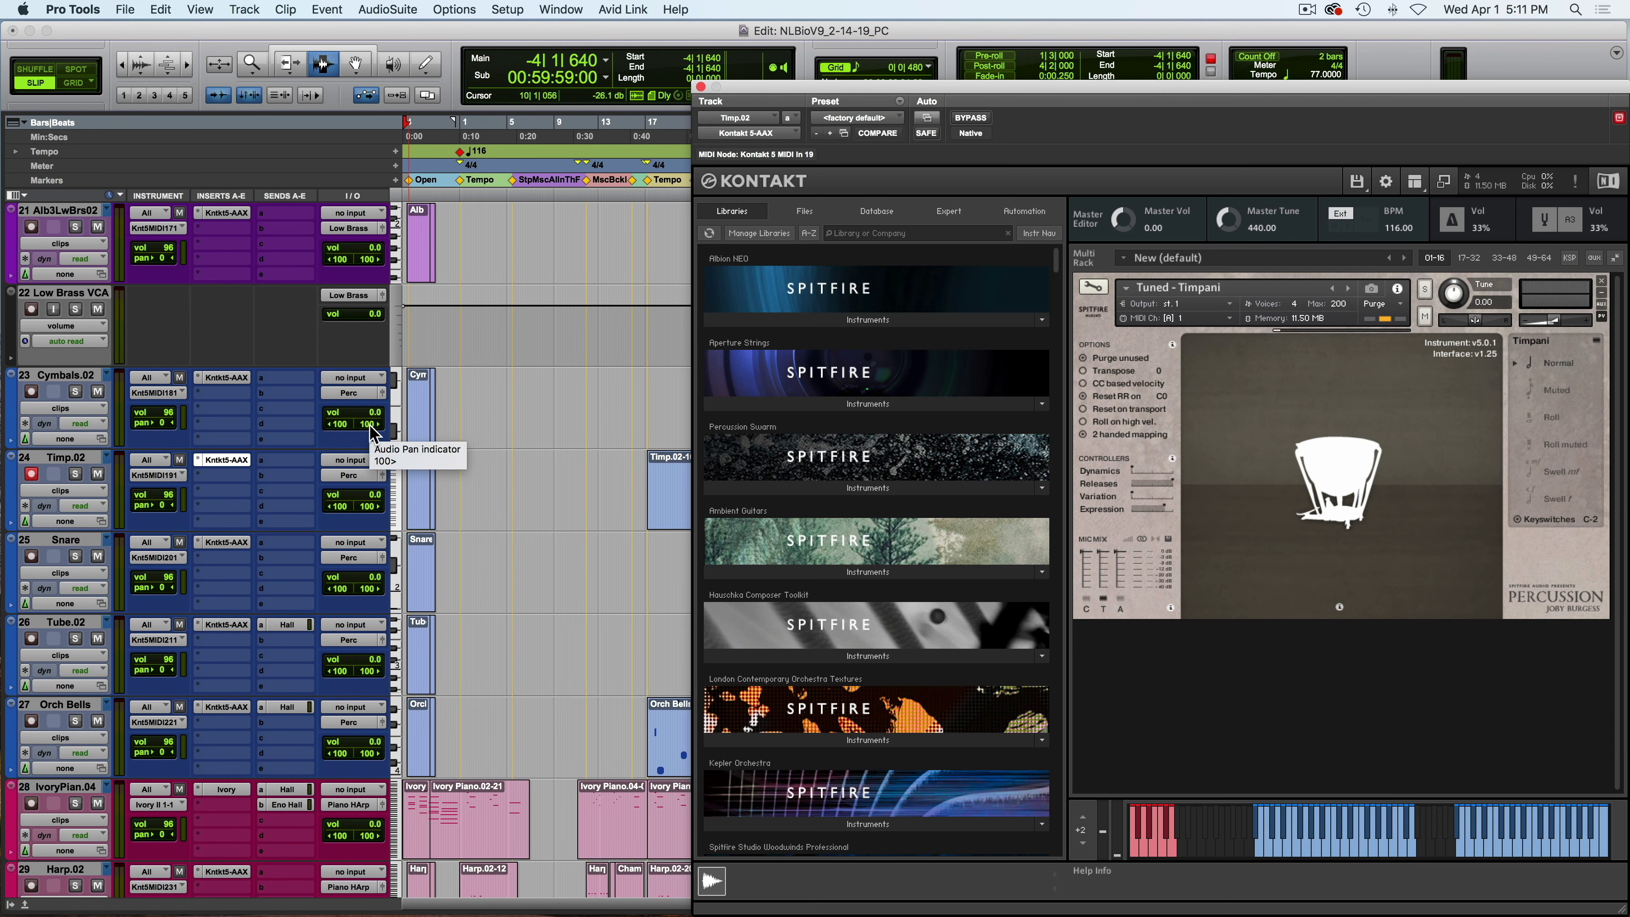
click(701, 88)
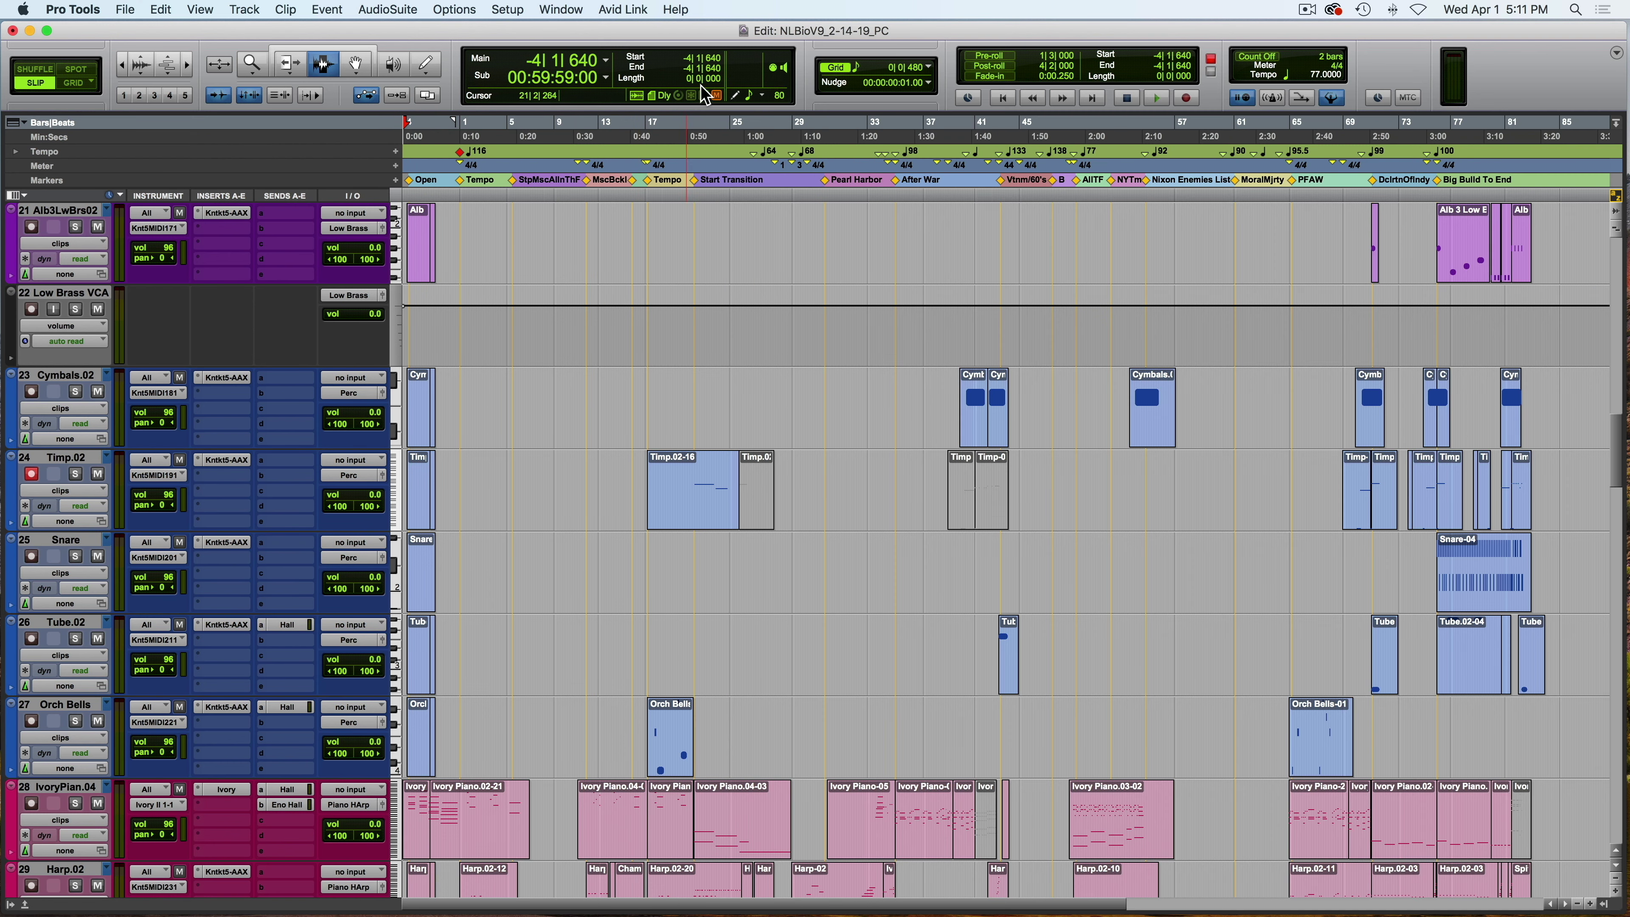
Record-enable the Snare, Tube.02 and Orch Bells tracks, one after another.
click(31, 556)
scroll(32, 645, up, 2)
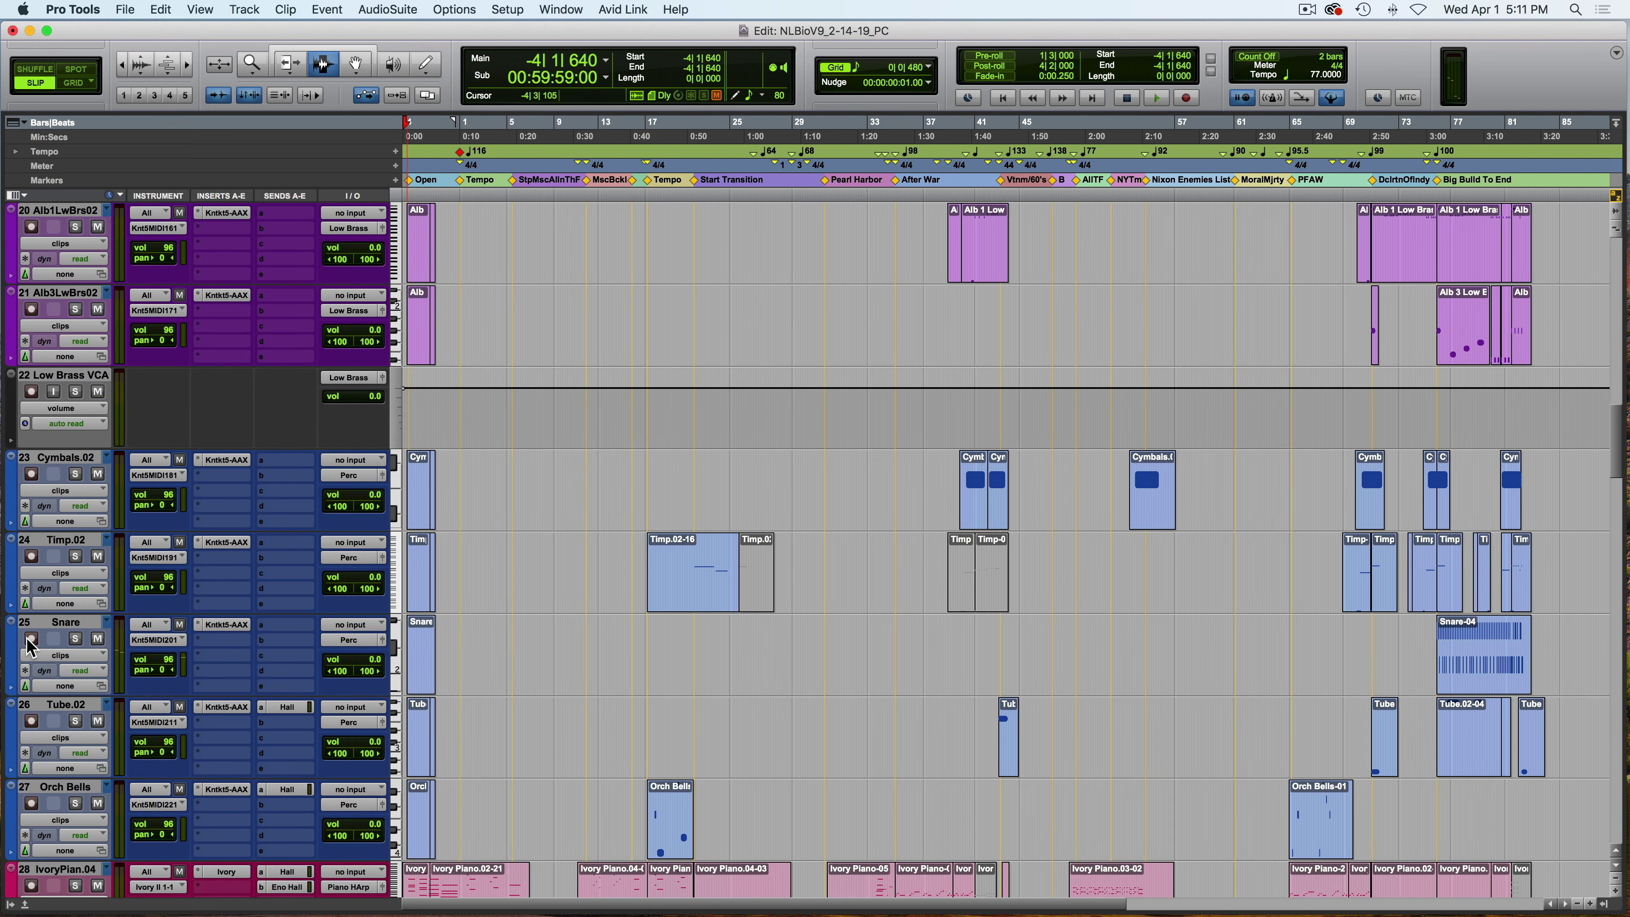
click(31, 722)
scroll(40, 731, down, 8)
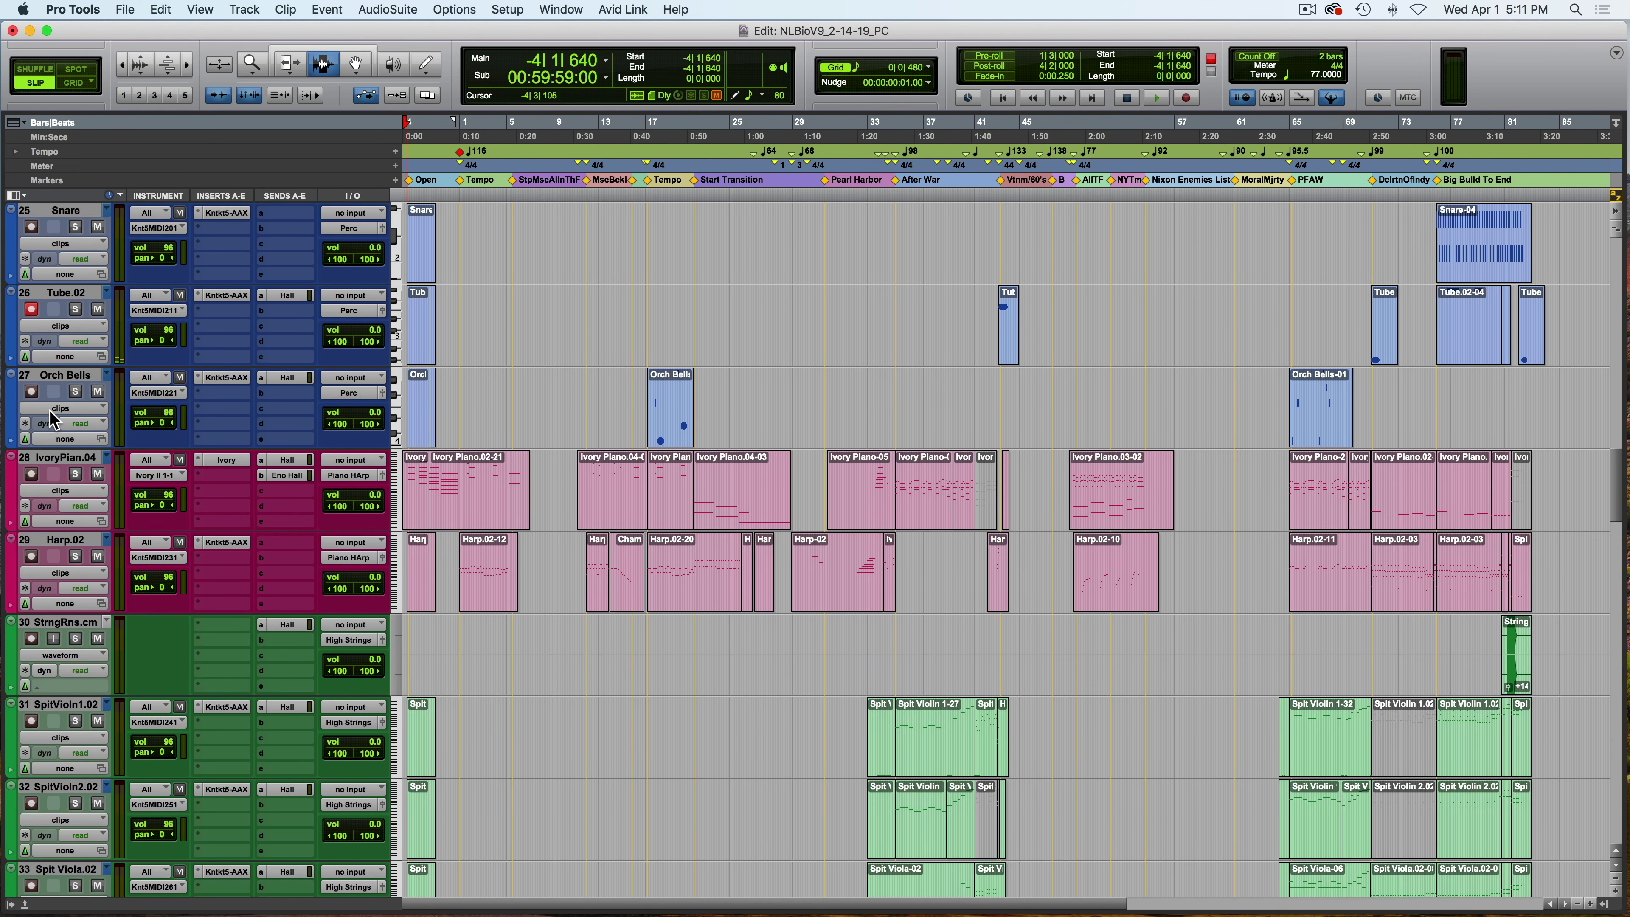
click(31, 391)
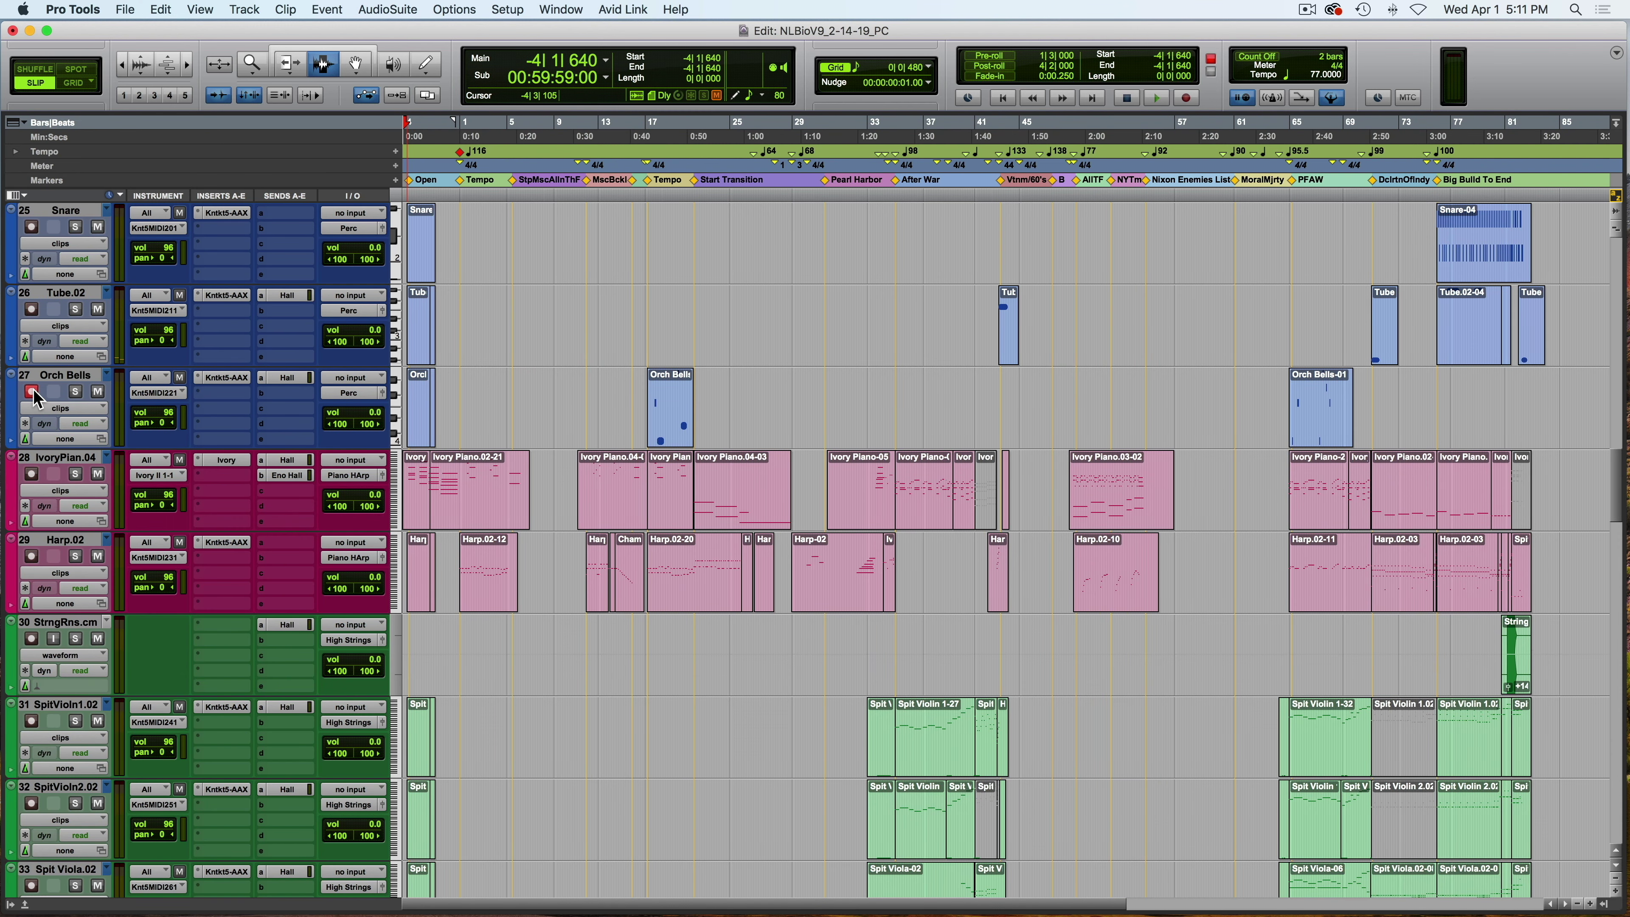
Record-enable the IvoryPian.04 and Harp.02 tracks in turn, and try to record-enable the StrngRns.cm audio track.
click(33, 474)
click(32, 555)
click(32, 638)
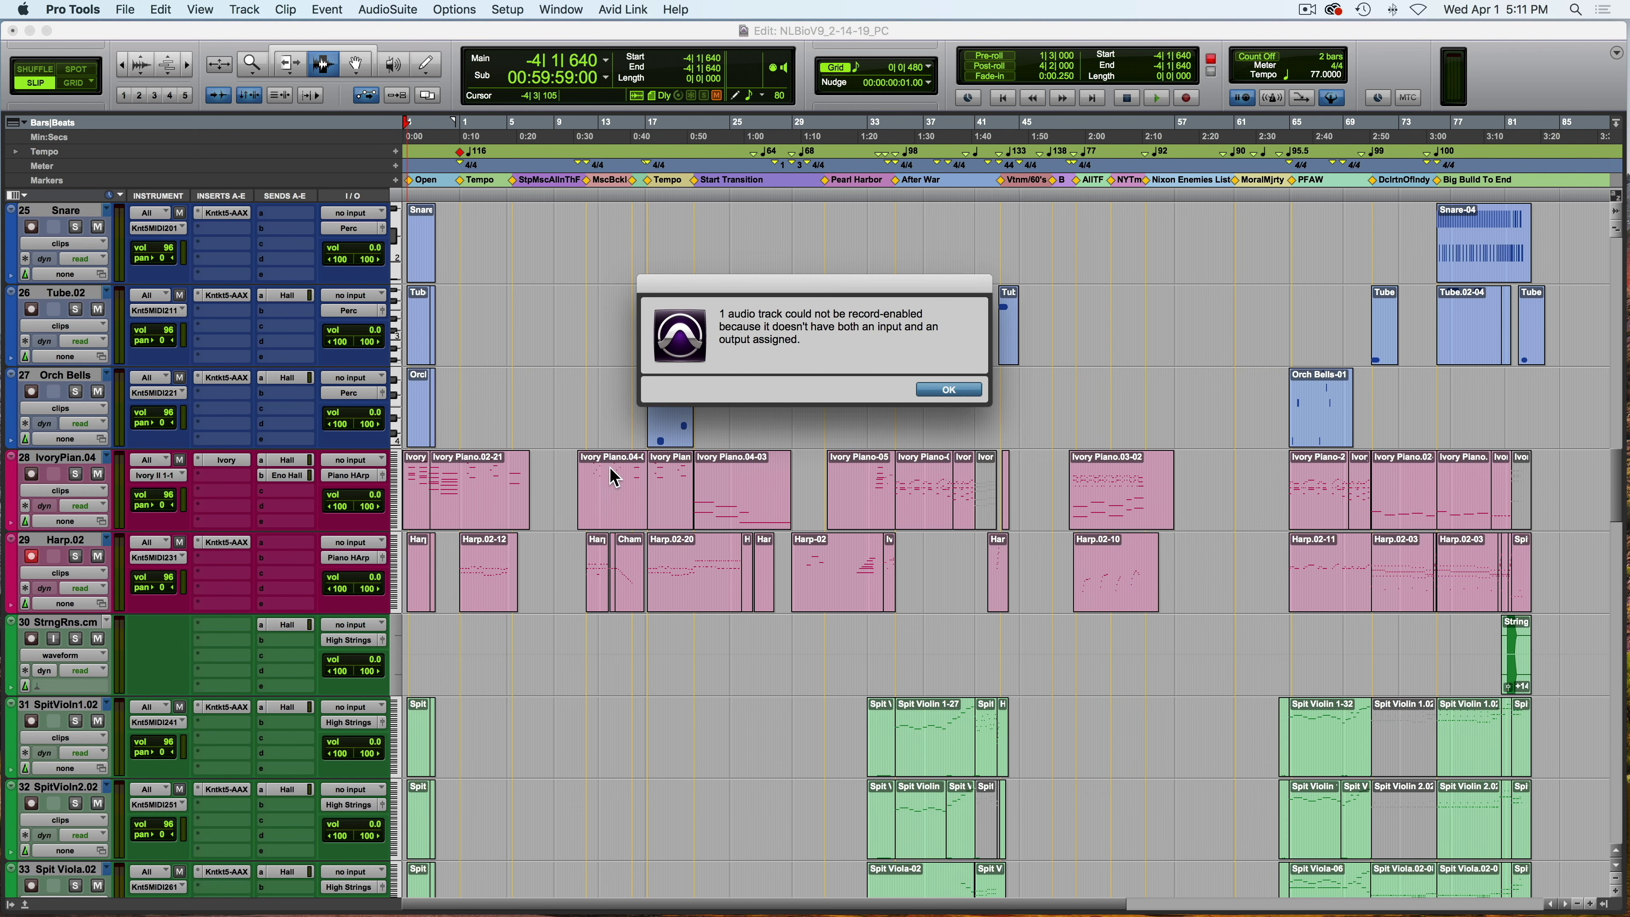
click(954, 392)
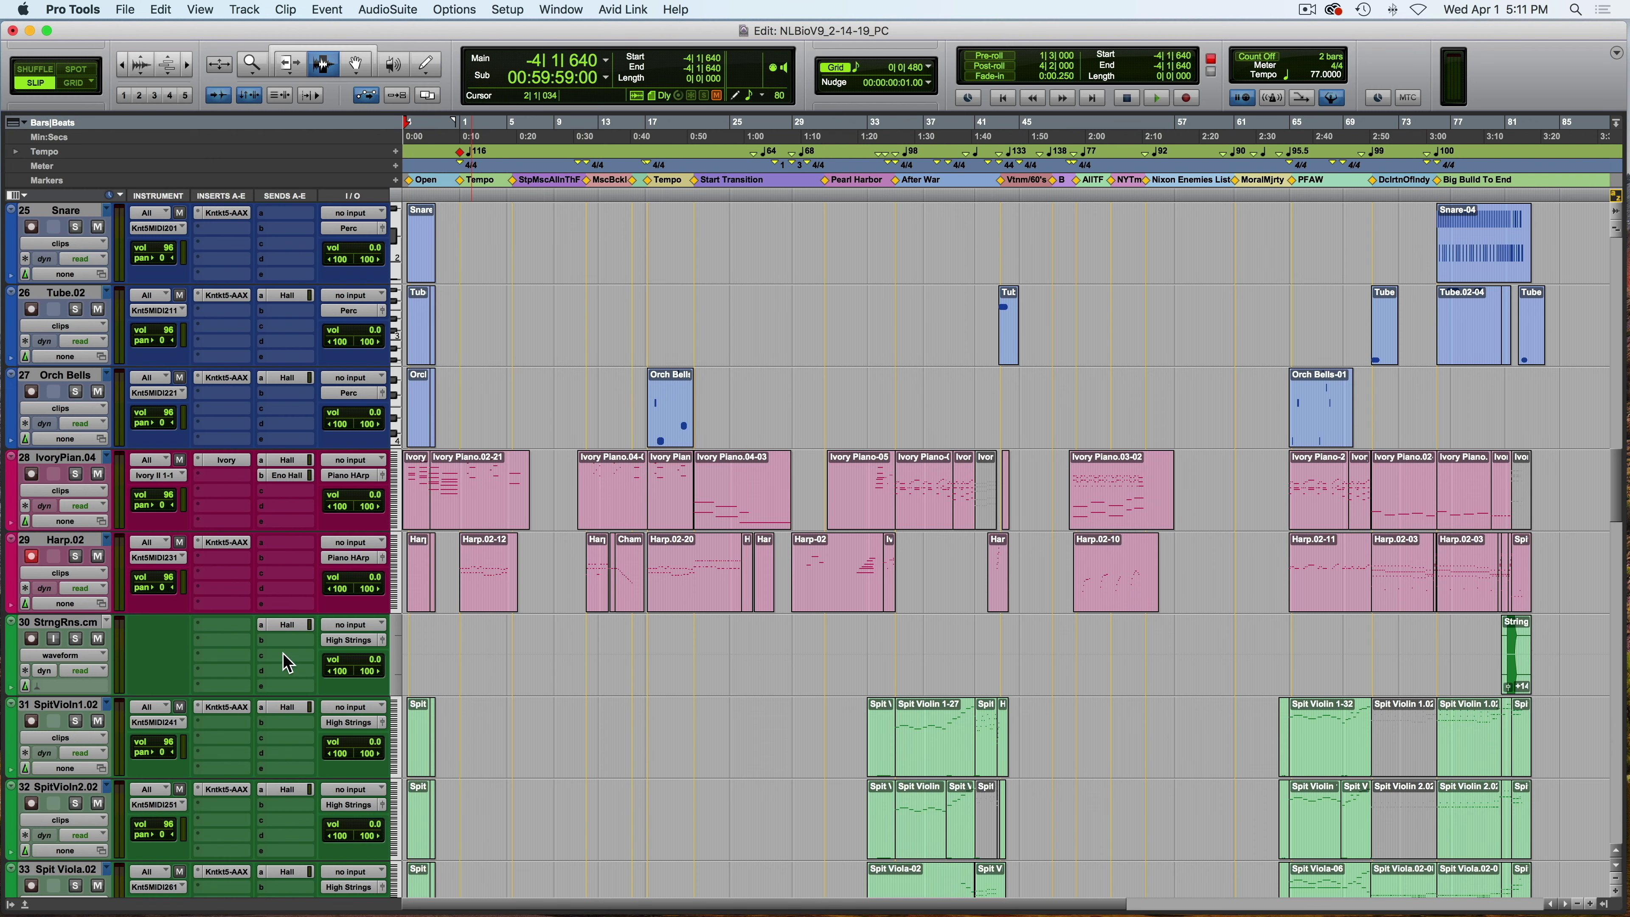
Solo the StrngRns.cm track, play its string run clip from about bar 81, and unsolo the track.
click(75, 639)
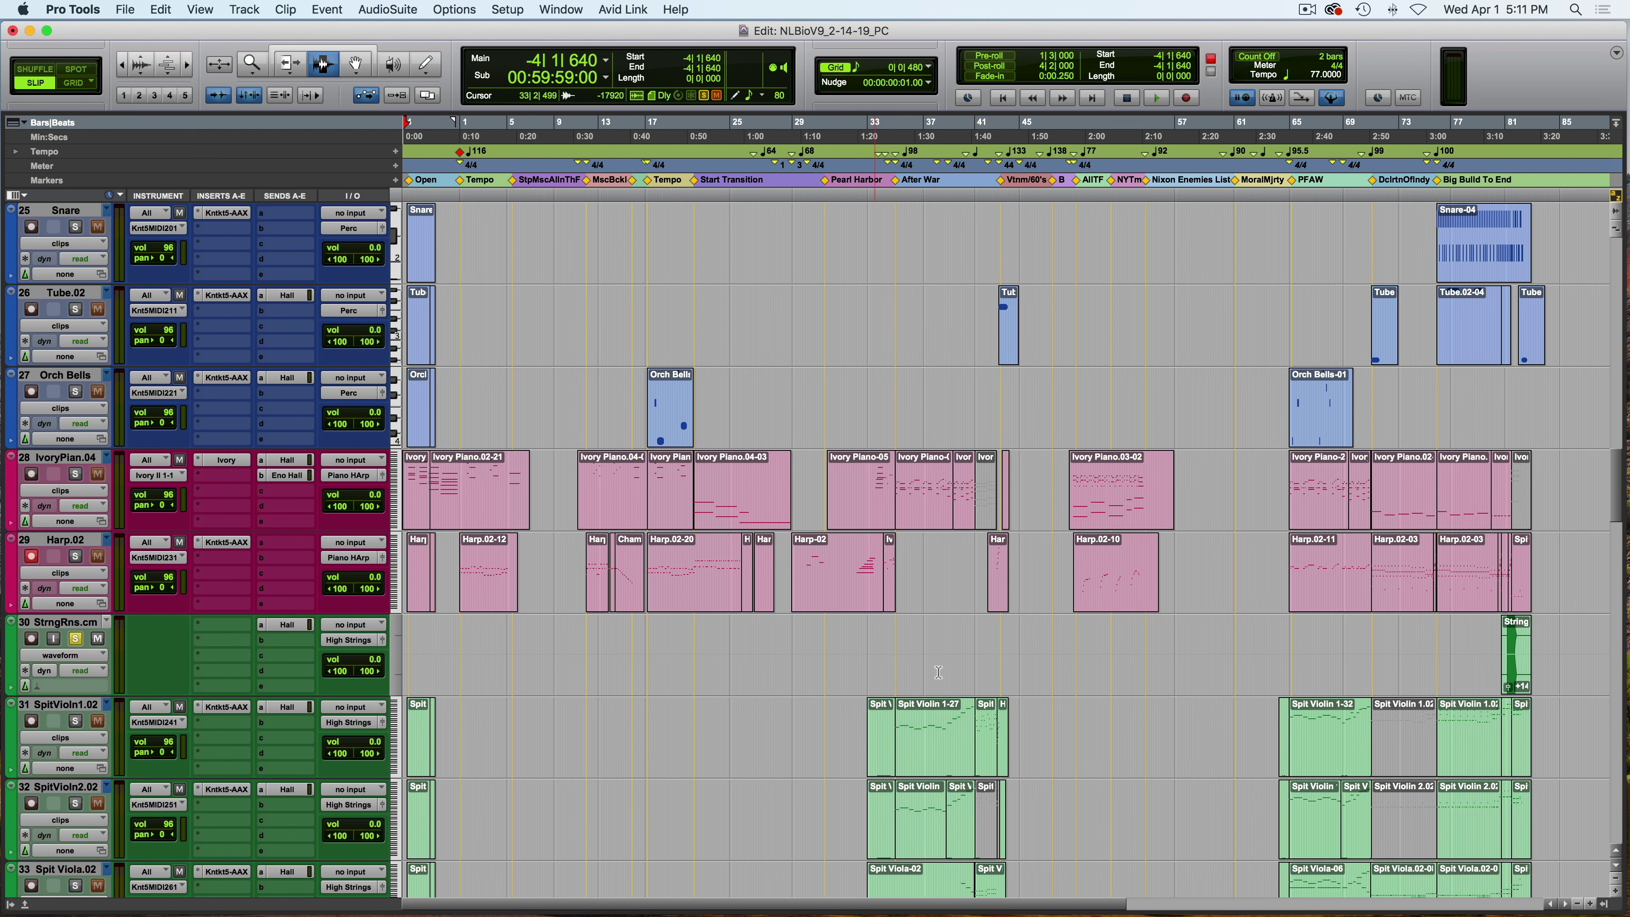
click(1507, 654)
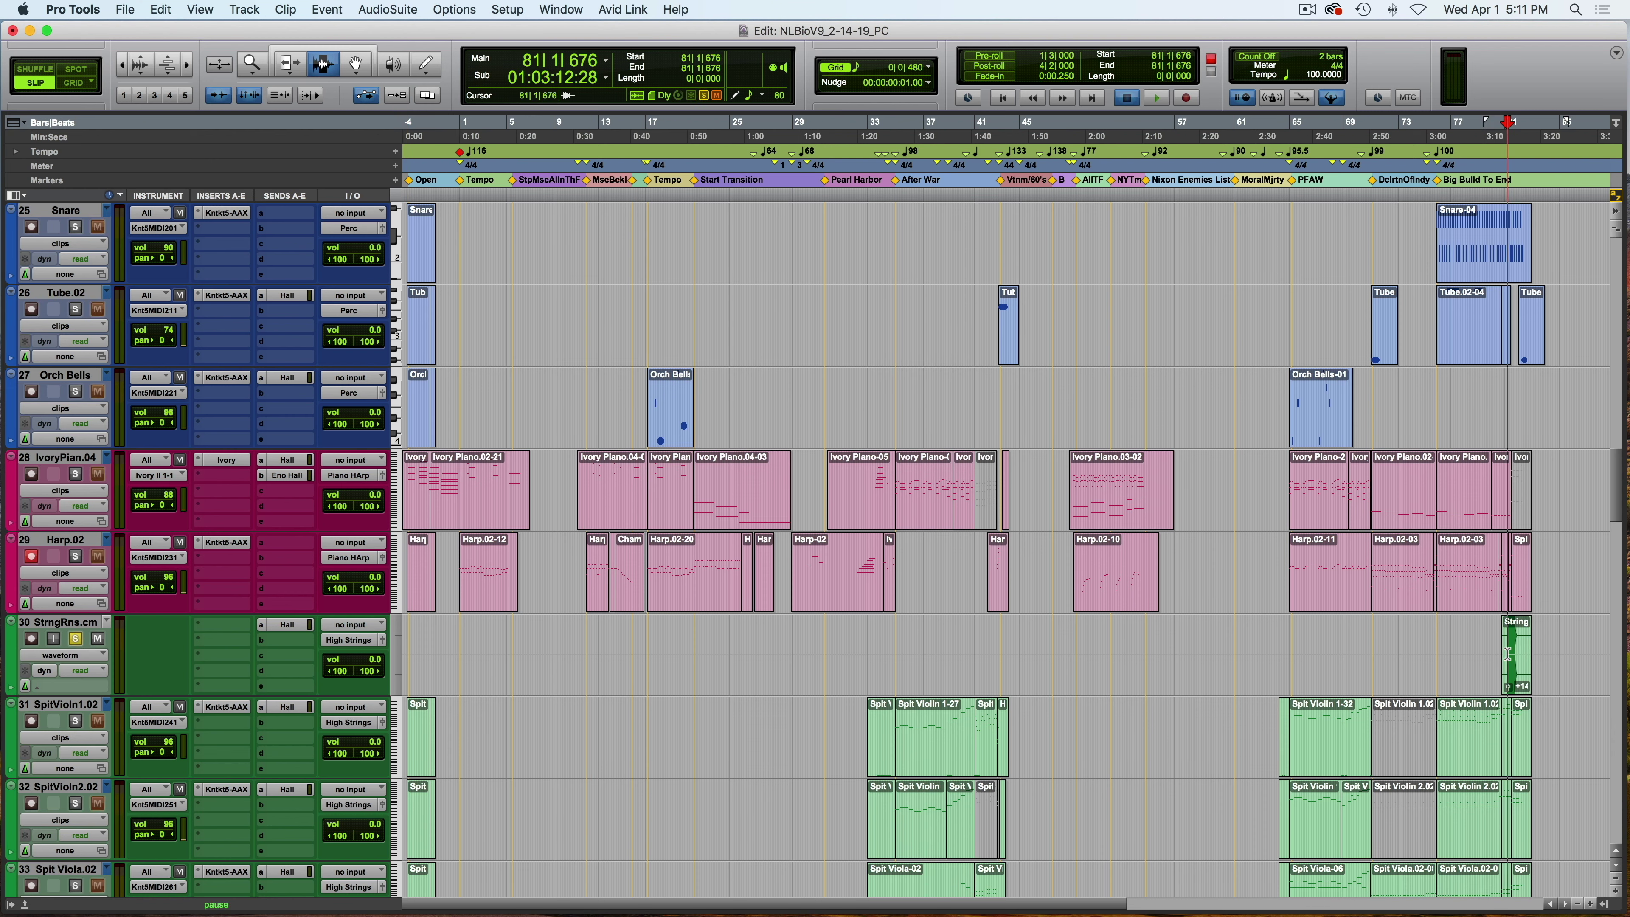
key(space)
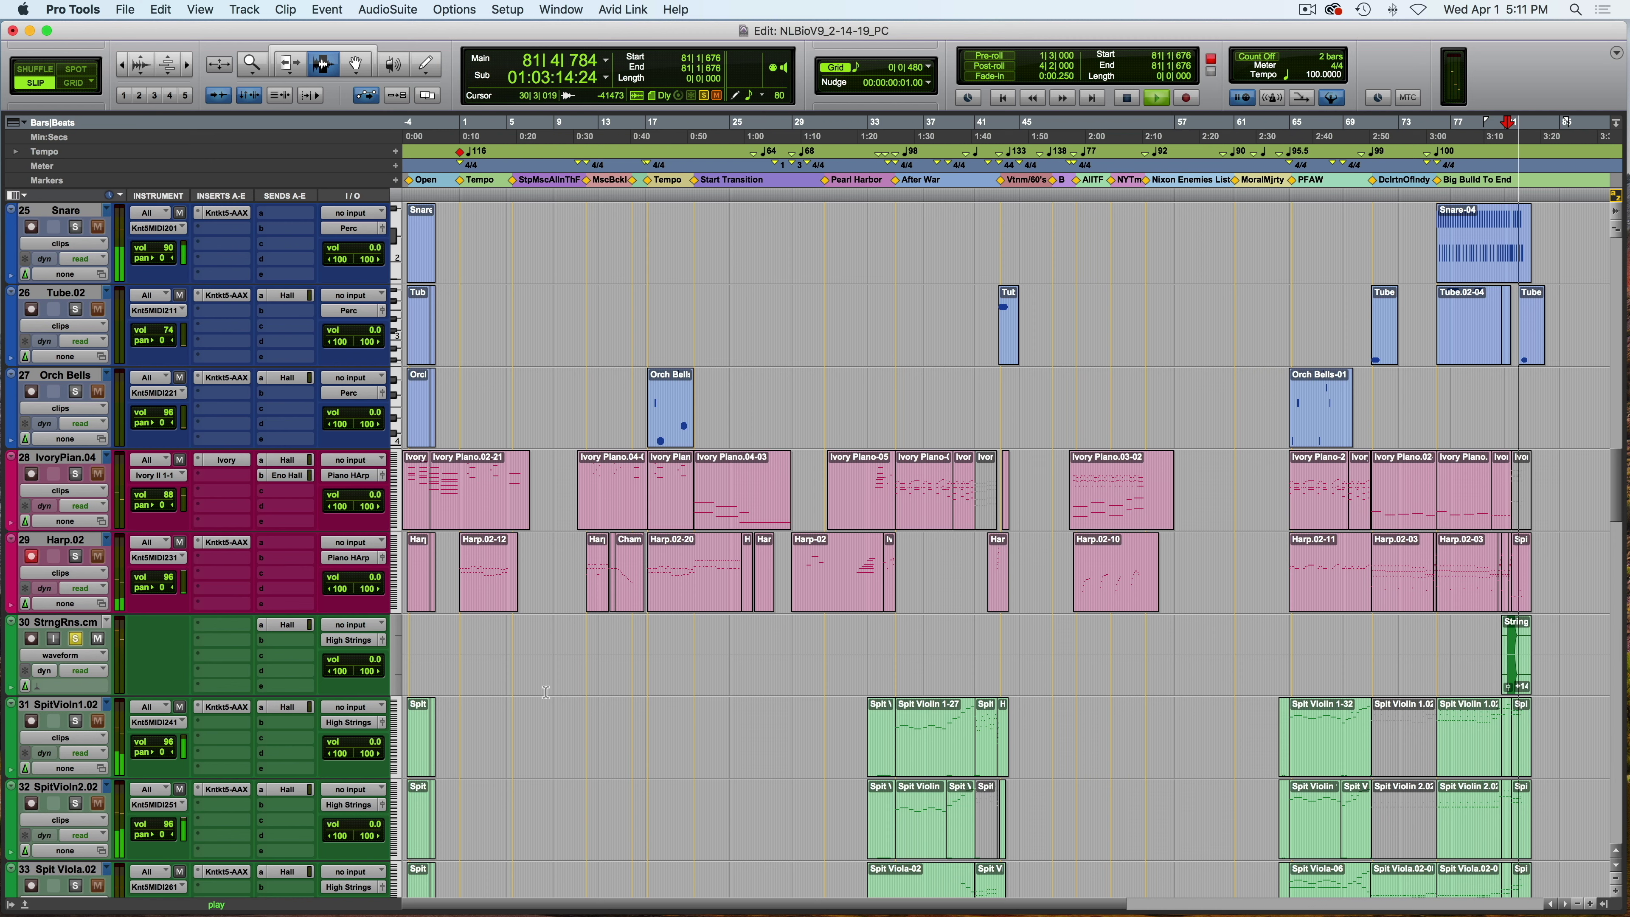
click(75, 639)
key(space)
Record-enable the string tracks SpitVioln1.02, SpitVioln2.02 and Spit Celli.03, one after another.
click(31, 721)
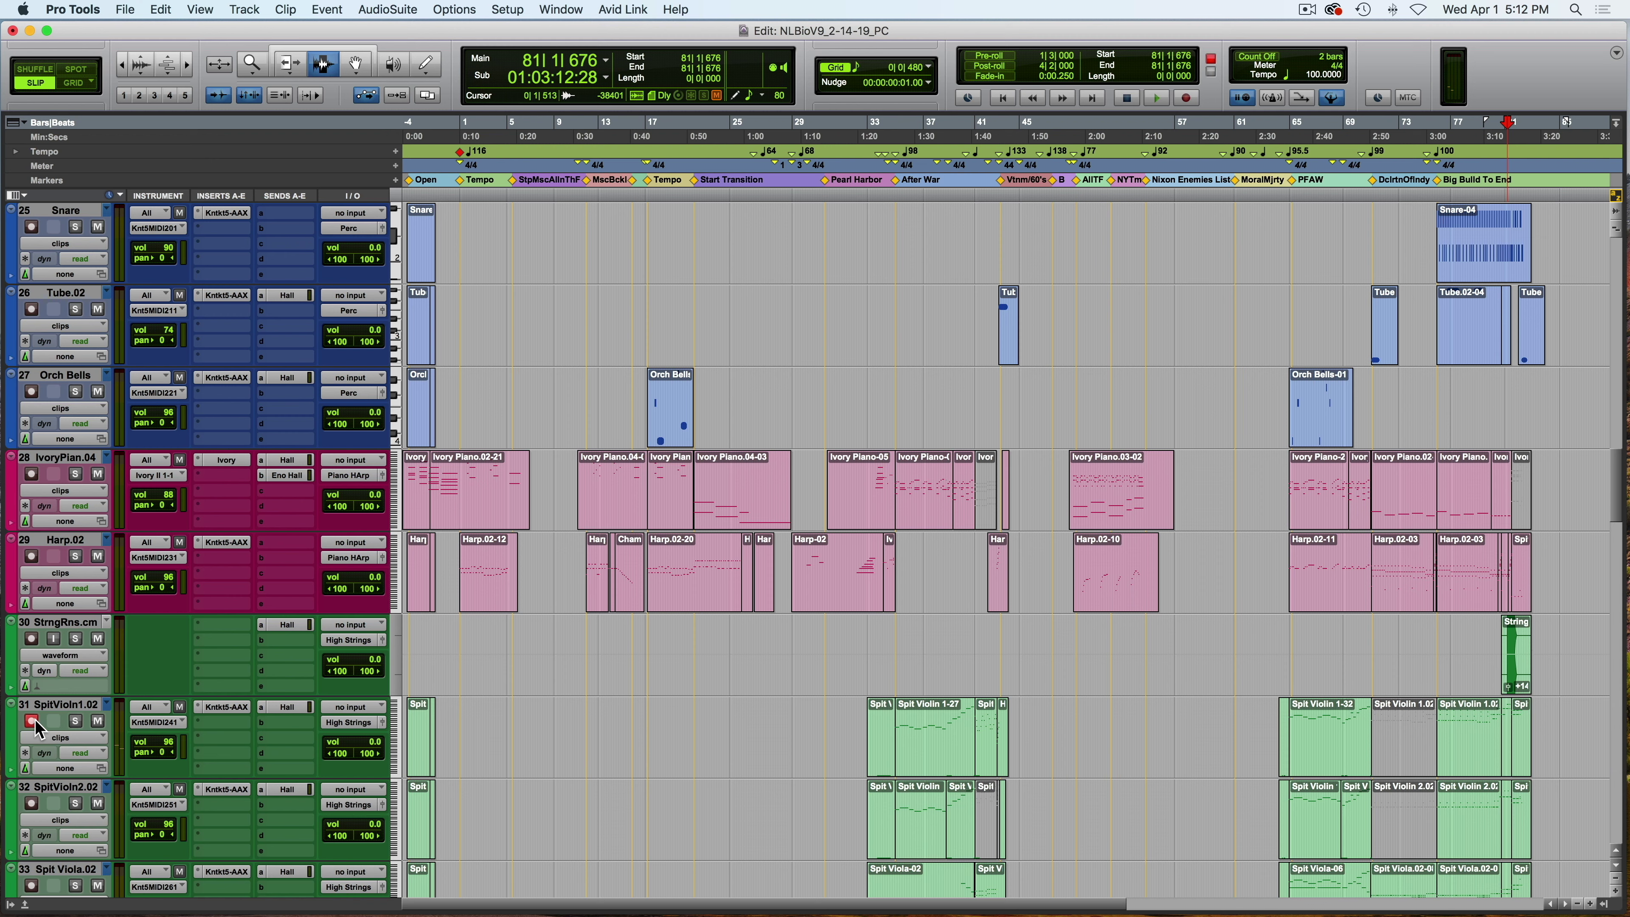
click(31, 803)
scroll(35, 479, down, 5)
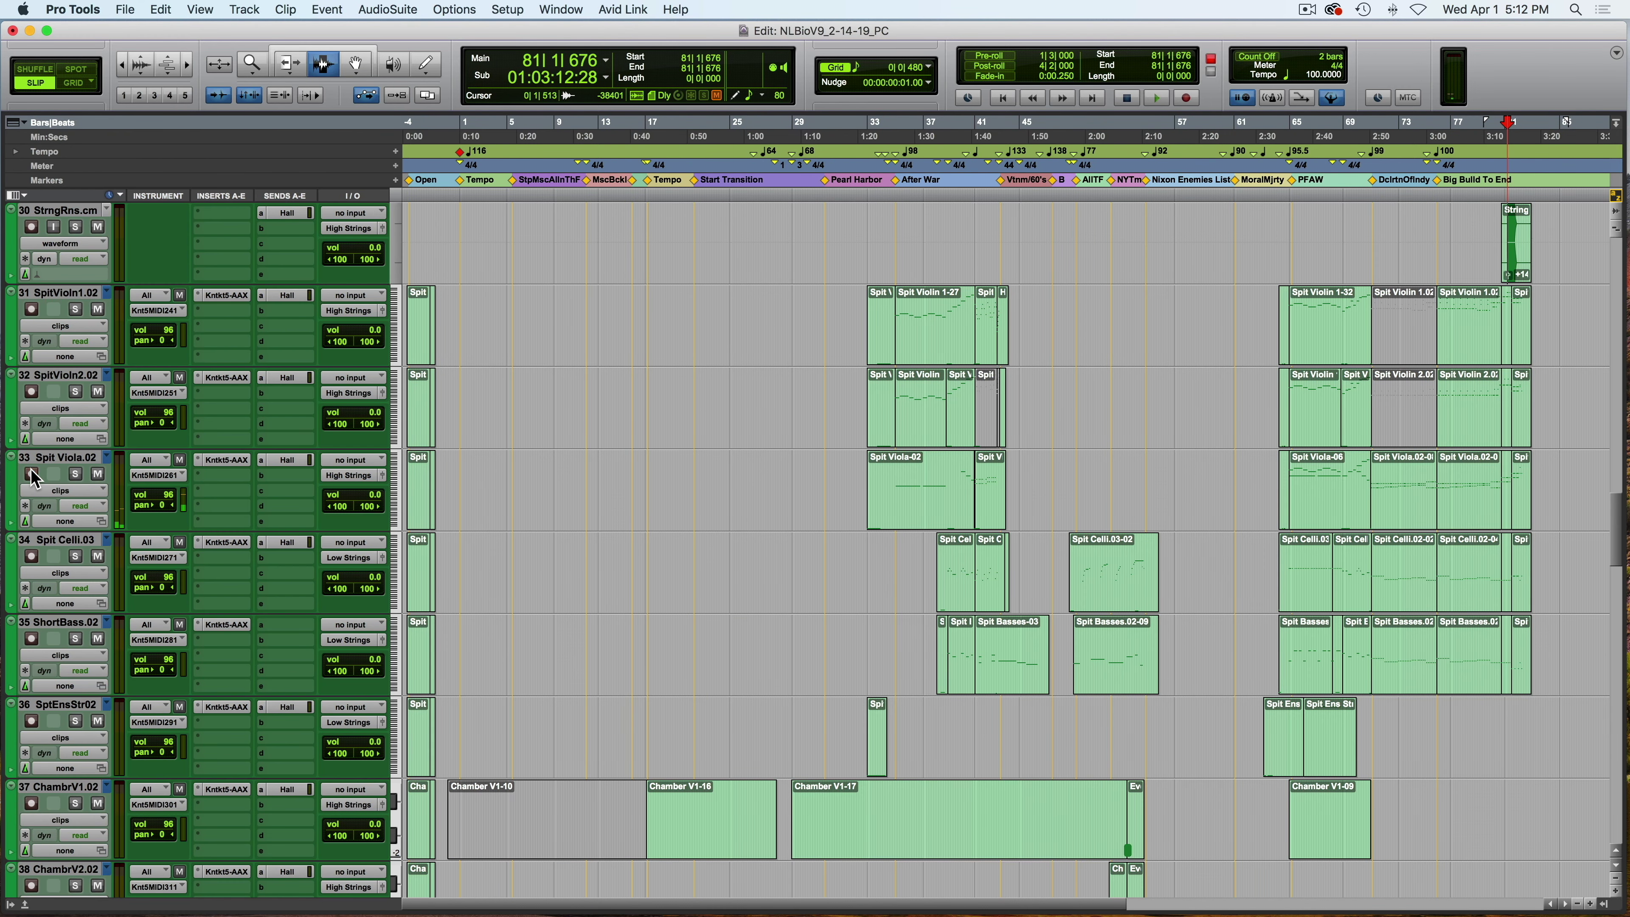
click(32, 556)
Select the Spit Viola-02 clip, zoom in horizontally three levels, and place the edit cursor just inside the clip's start.
double_click(880, 518)
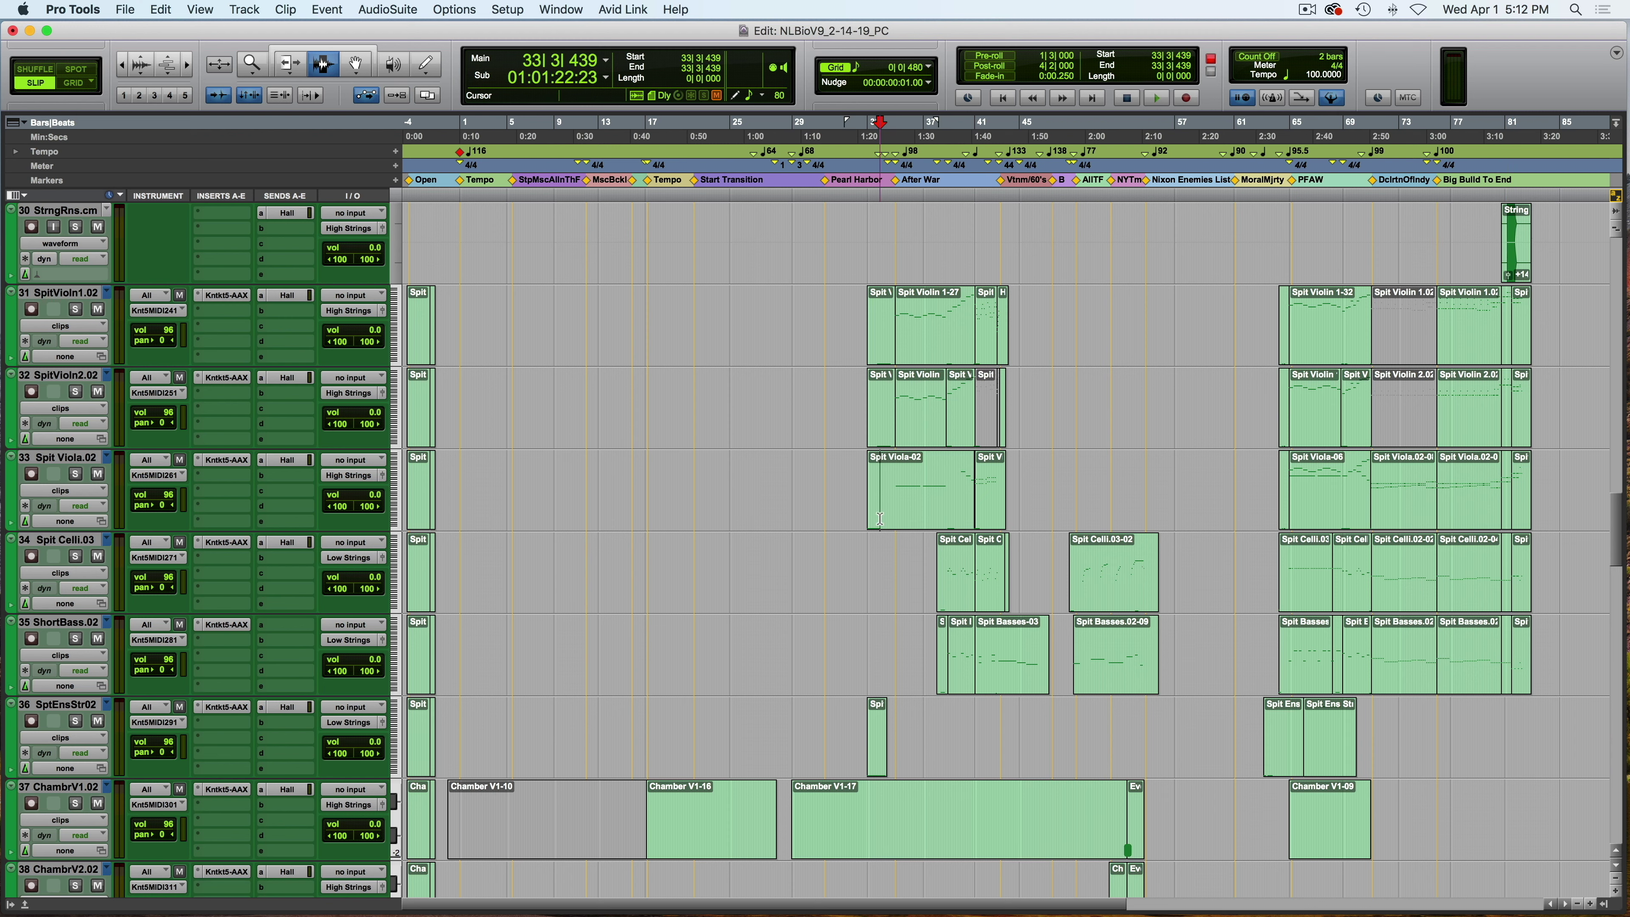
key(t)
key(t)
key(t)
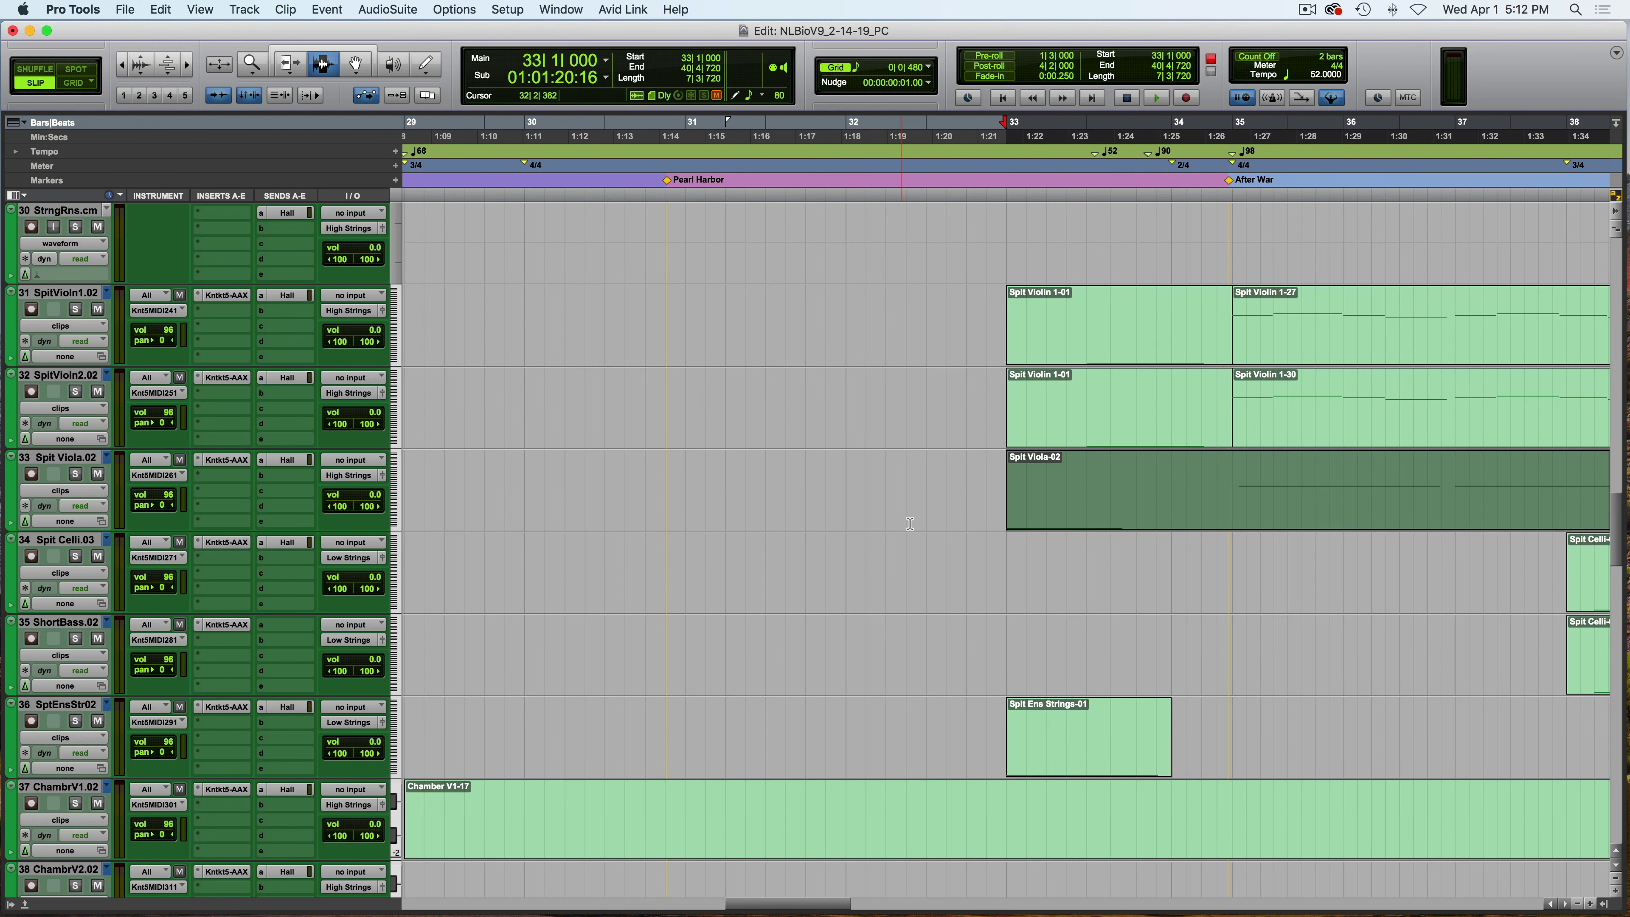
click(1014, 513)
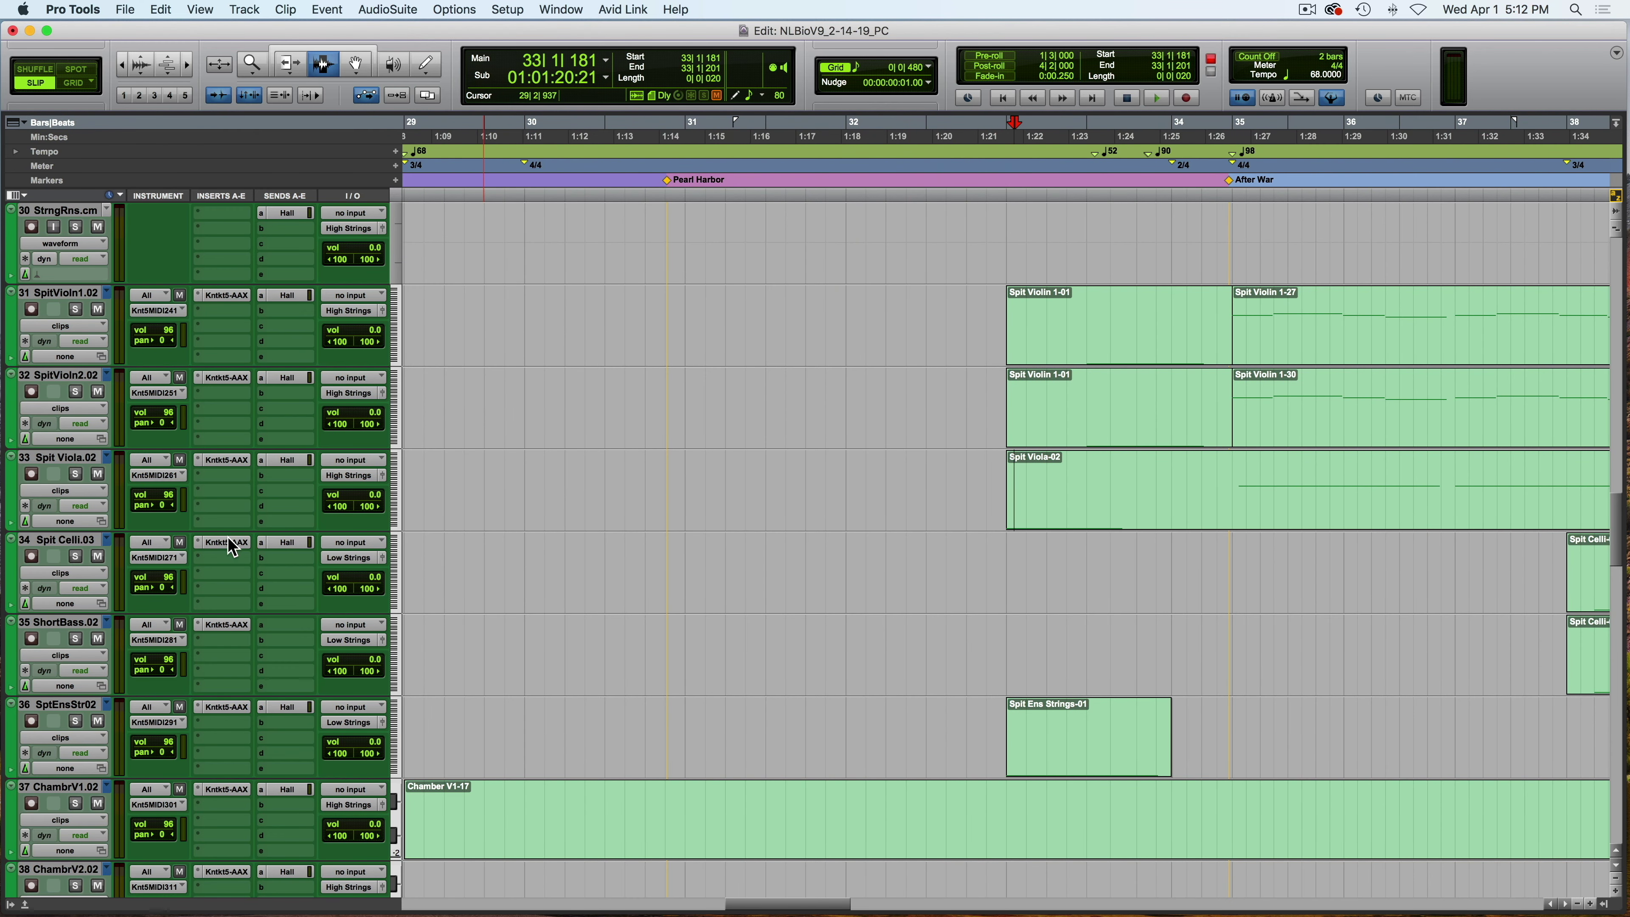
Record-enable the ShortBass.02 and SptEnsStr02 tracks, one after the other.
click(31, 638)
scroll(115, 642, right, 4)
click(35, 720)
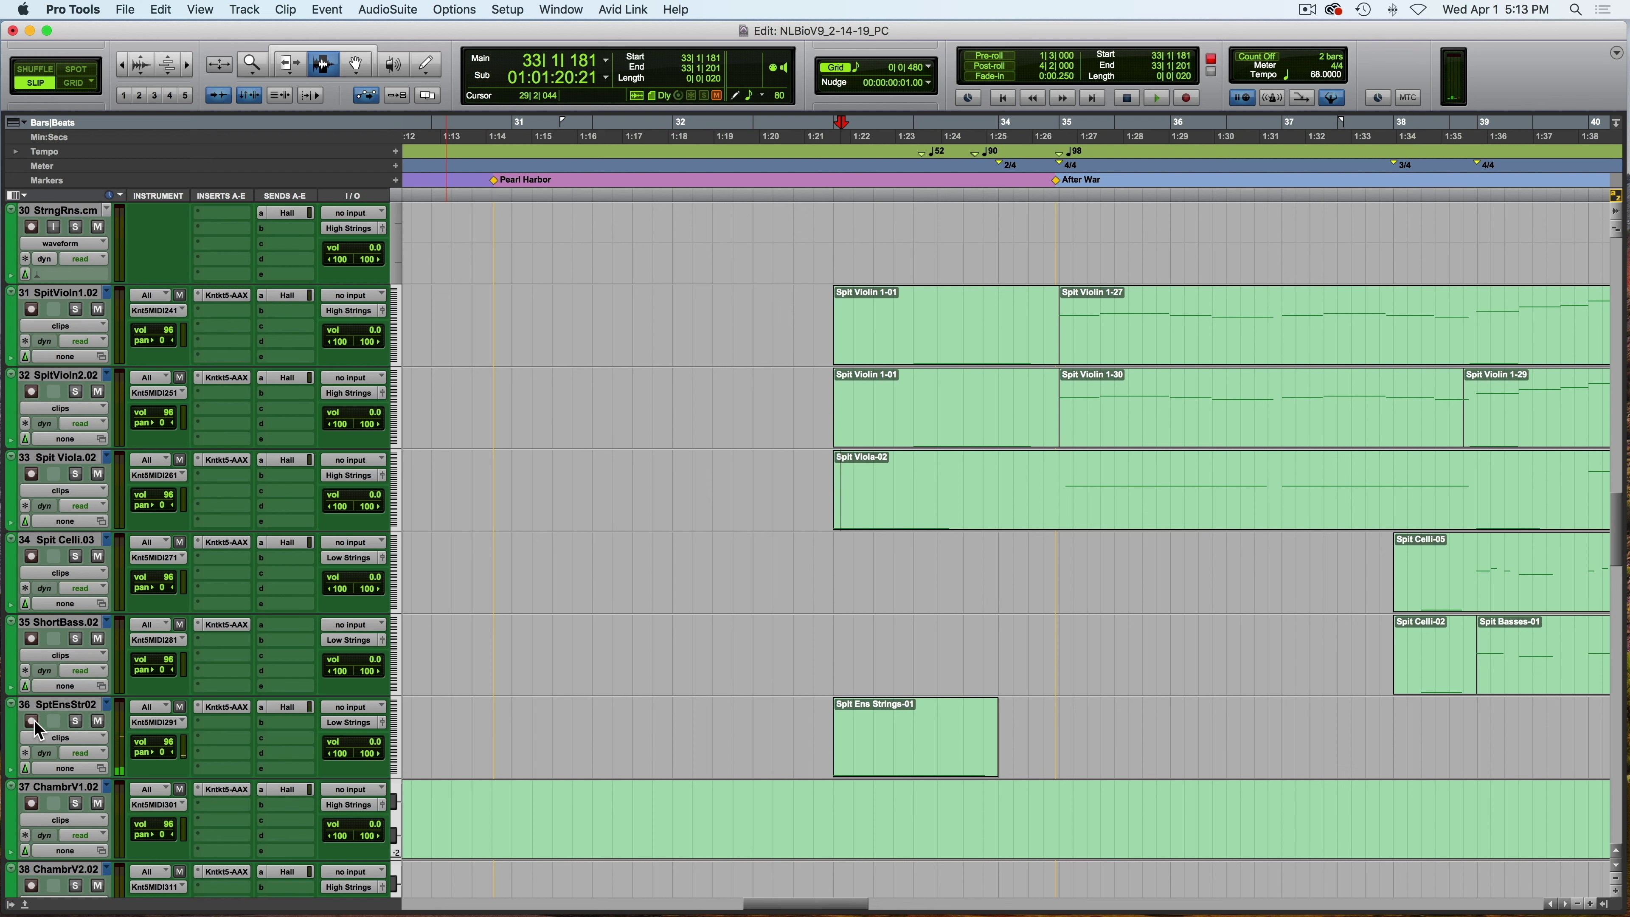
Select the ChmbrStrES chamber strings track and record-enable it.
scroll(35, 720, down, 4)
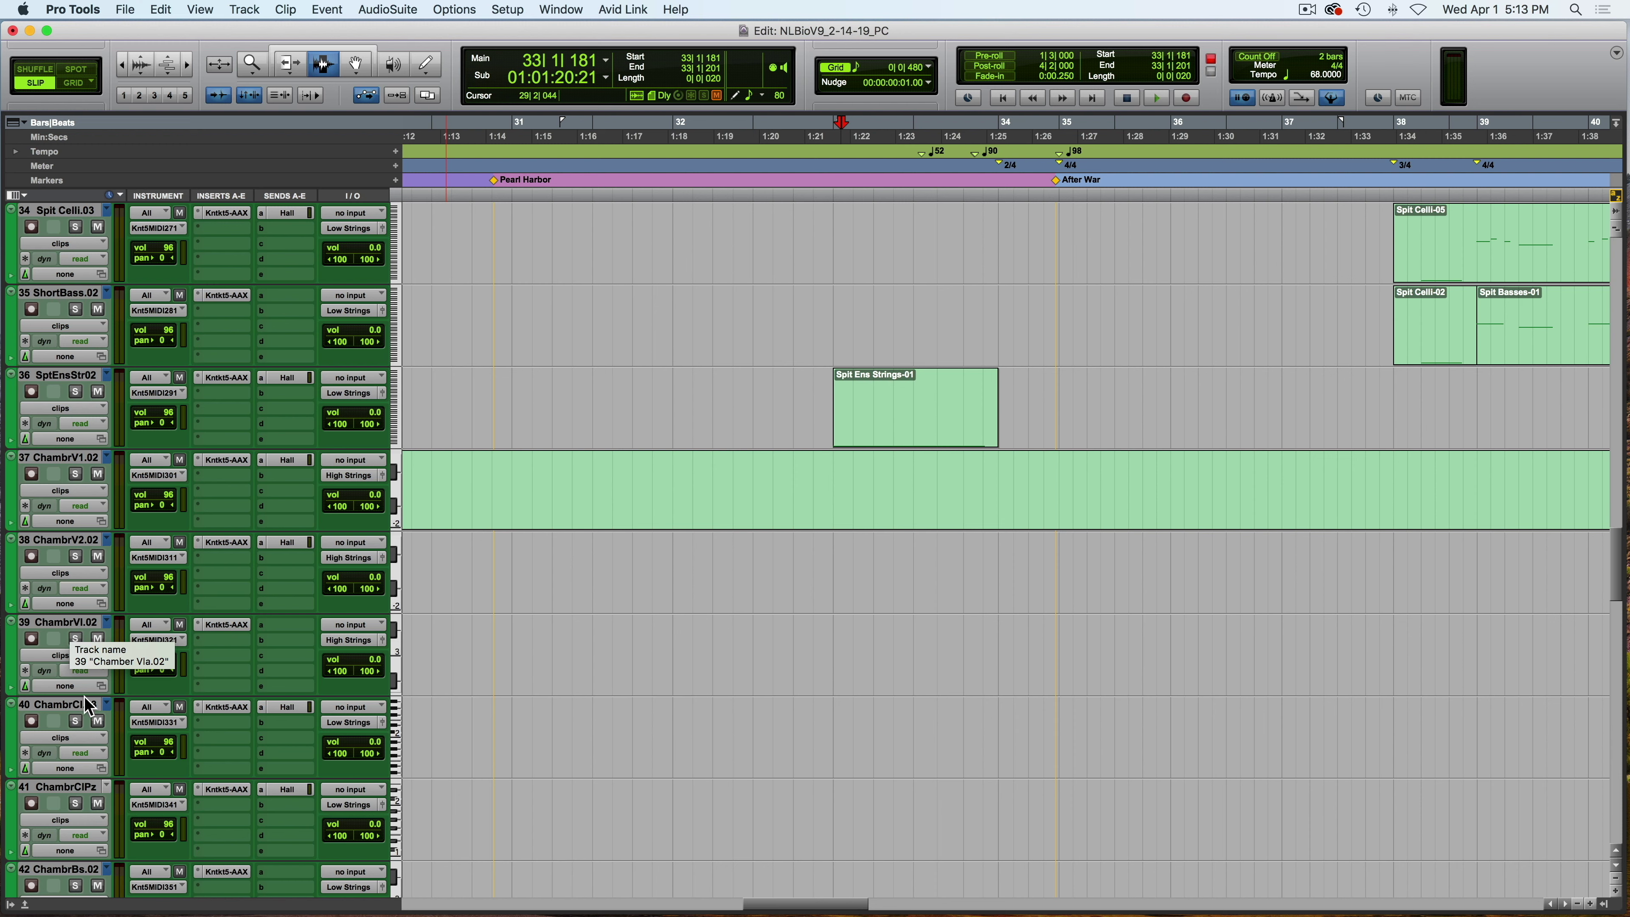
scroll(76, 767, down, 2)
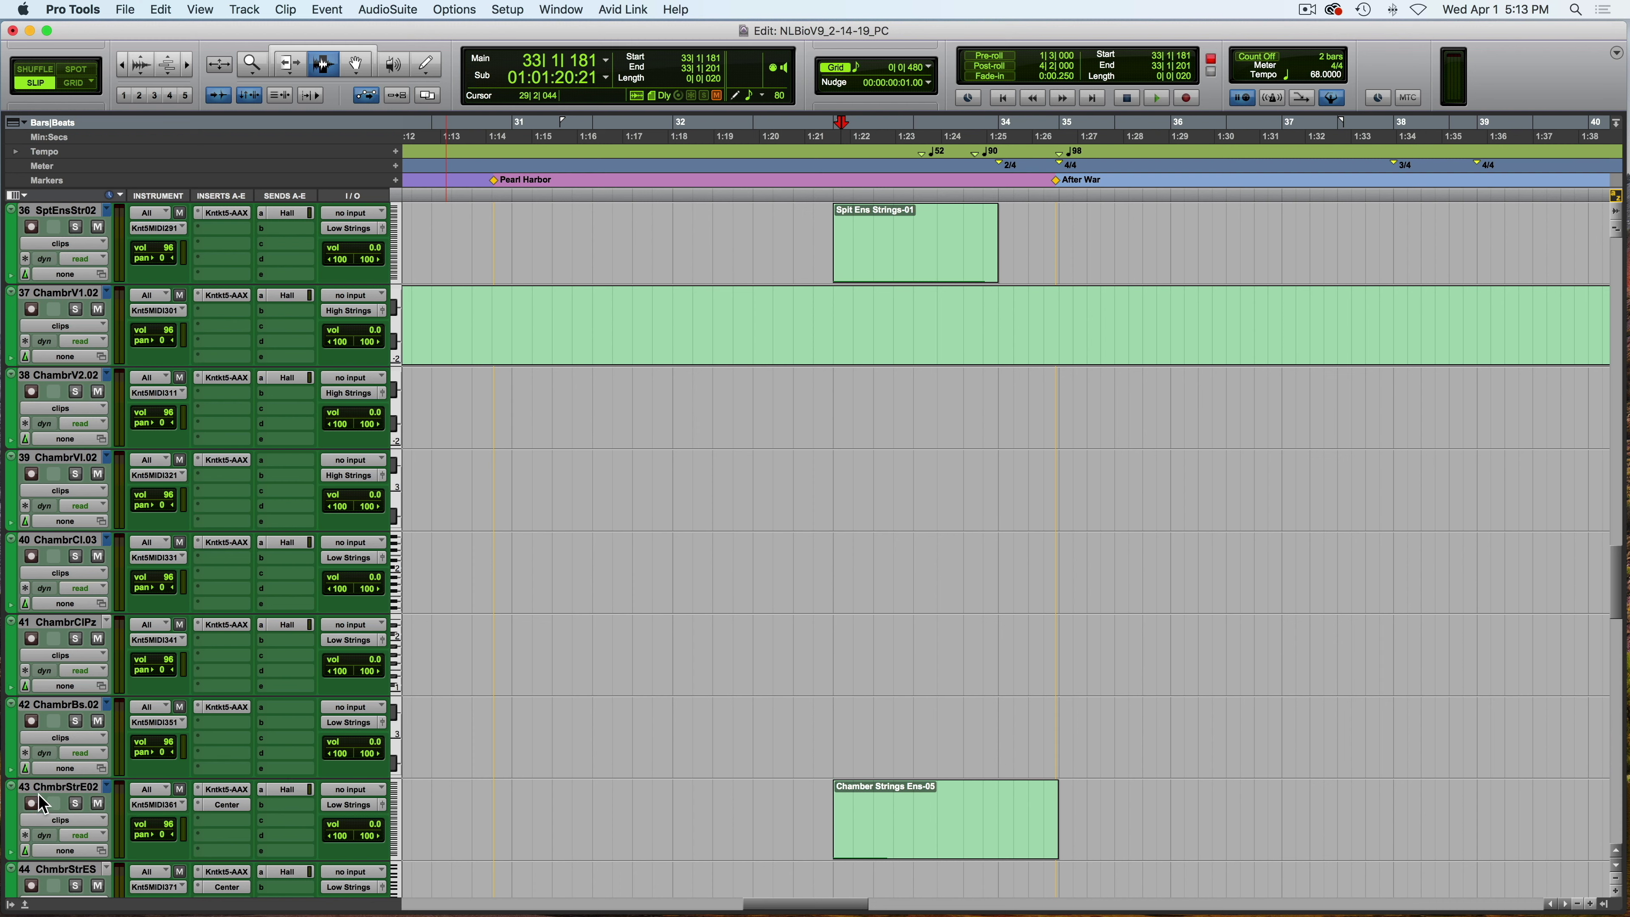
scroll(79, 780, down, 1)
scroll(82, 787, down, 2)
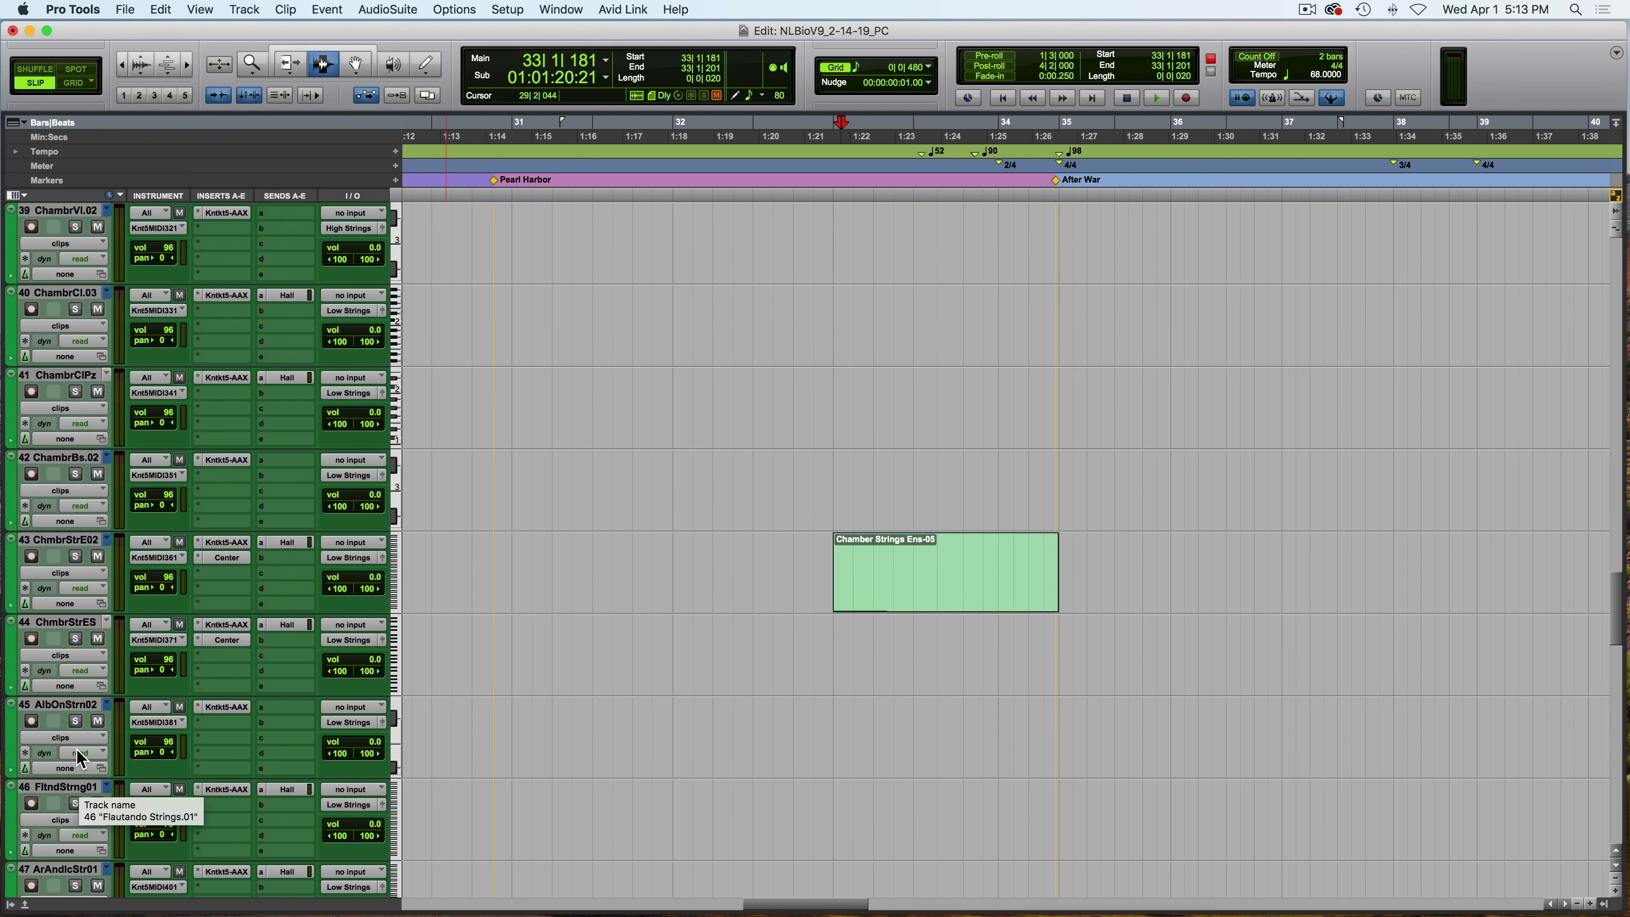
click(48, 620)
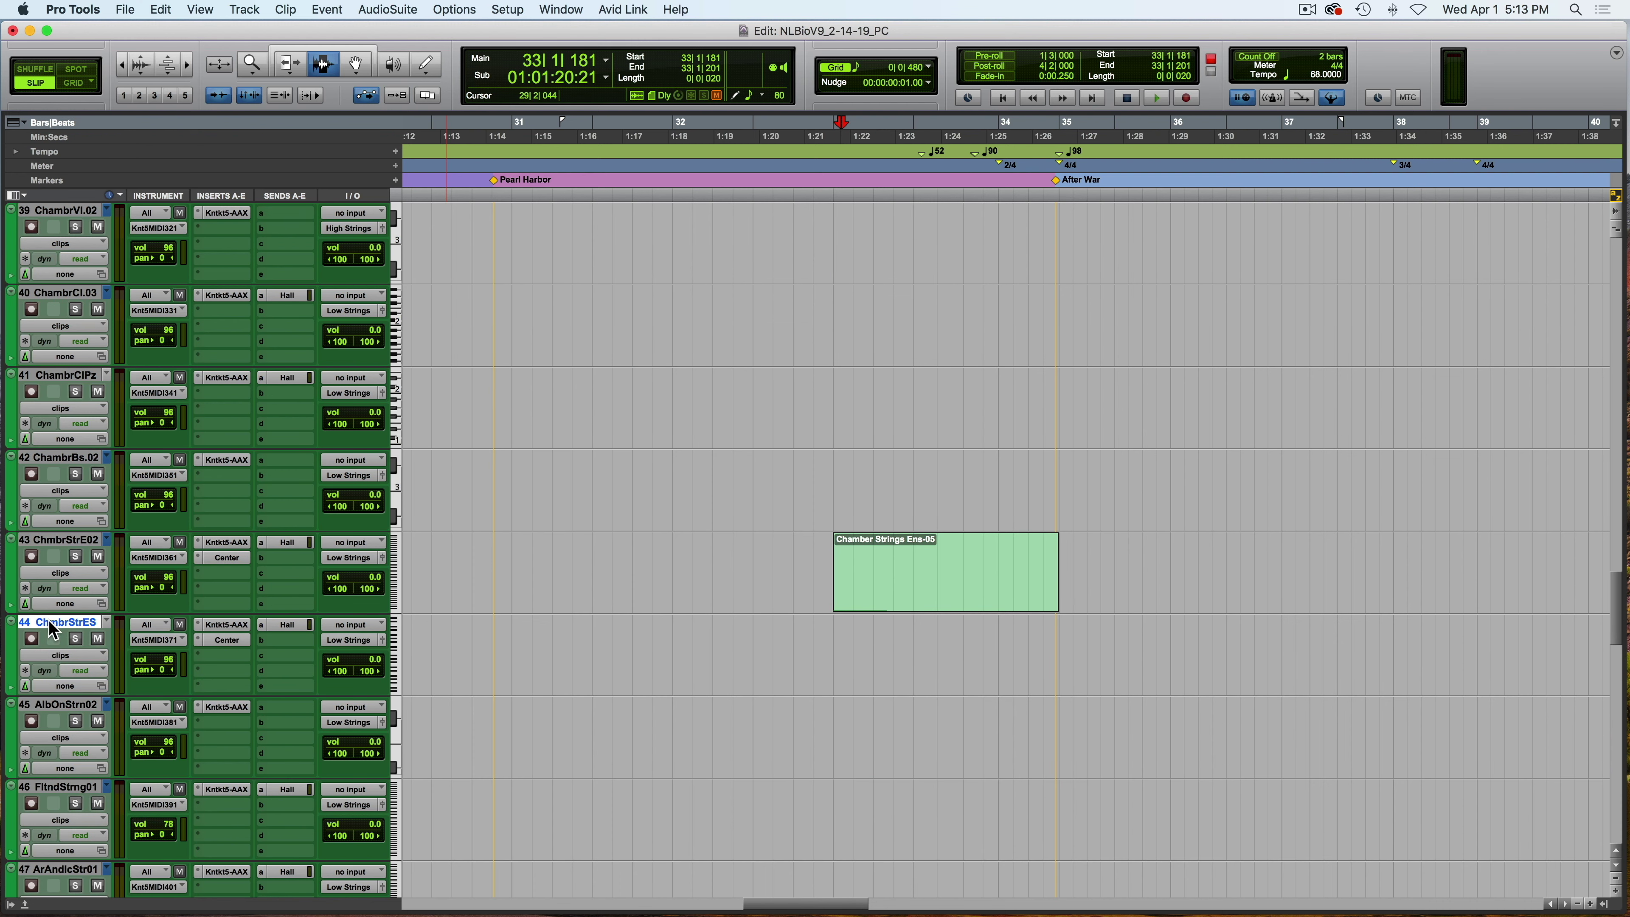
click(34, 640)
Record-enable the FltndStrng01 track, view its Kontakt instrument, and close the plug-in window.
scroll(35, 648, down, 5)
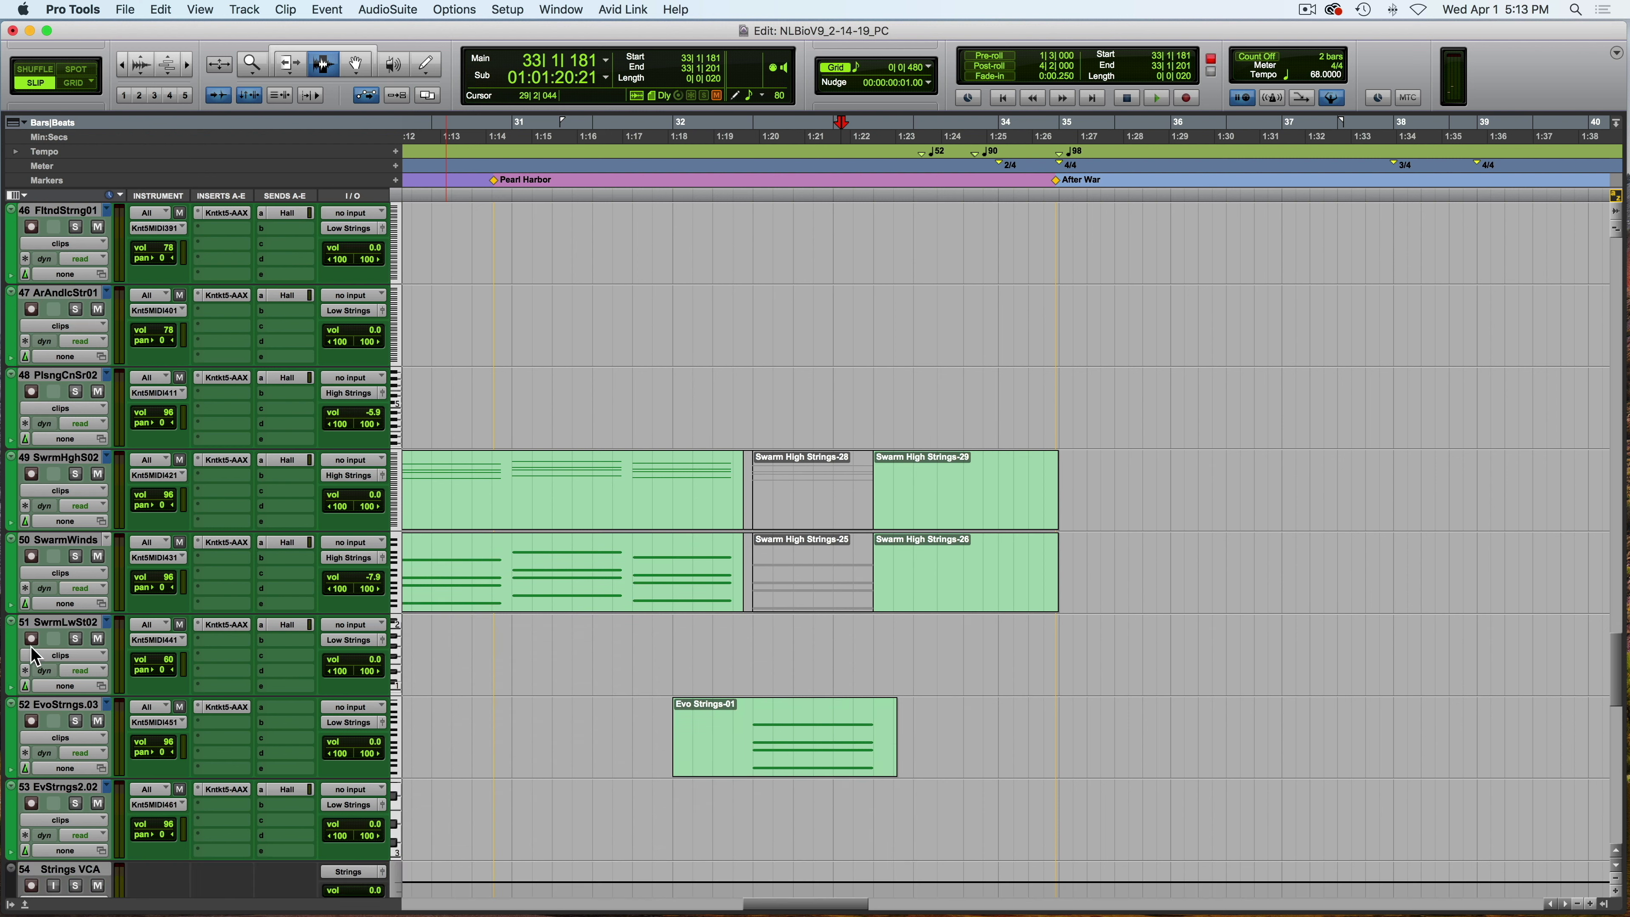
scroll(32, 646, up, 2)
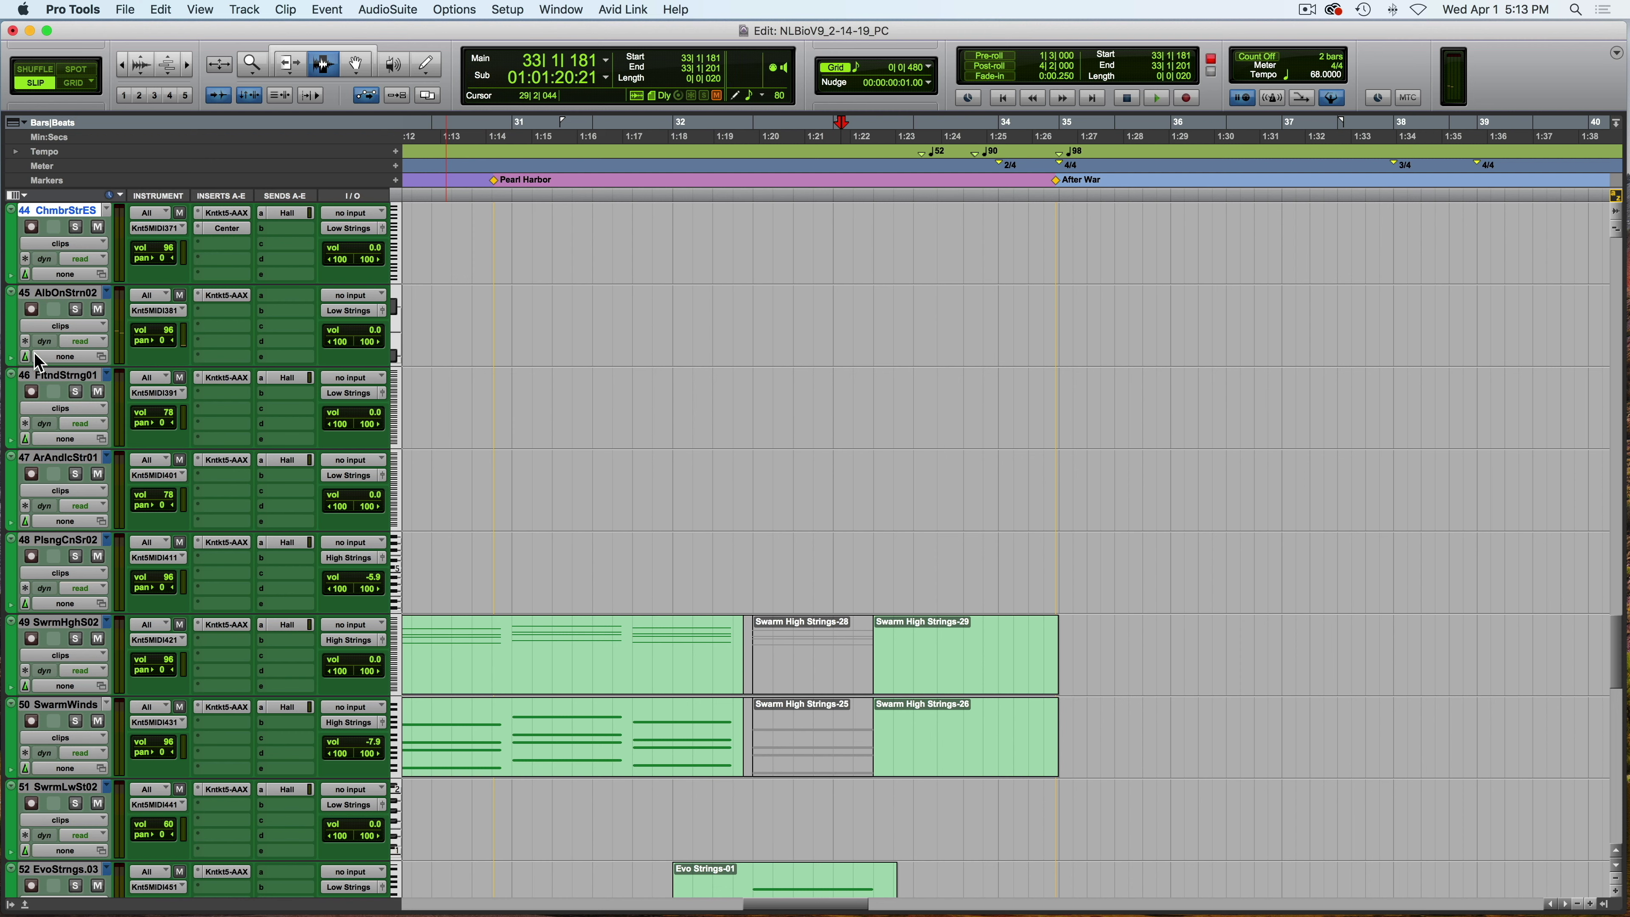
click(32, 393)
click(223, 373)
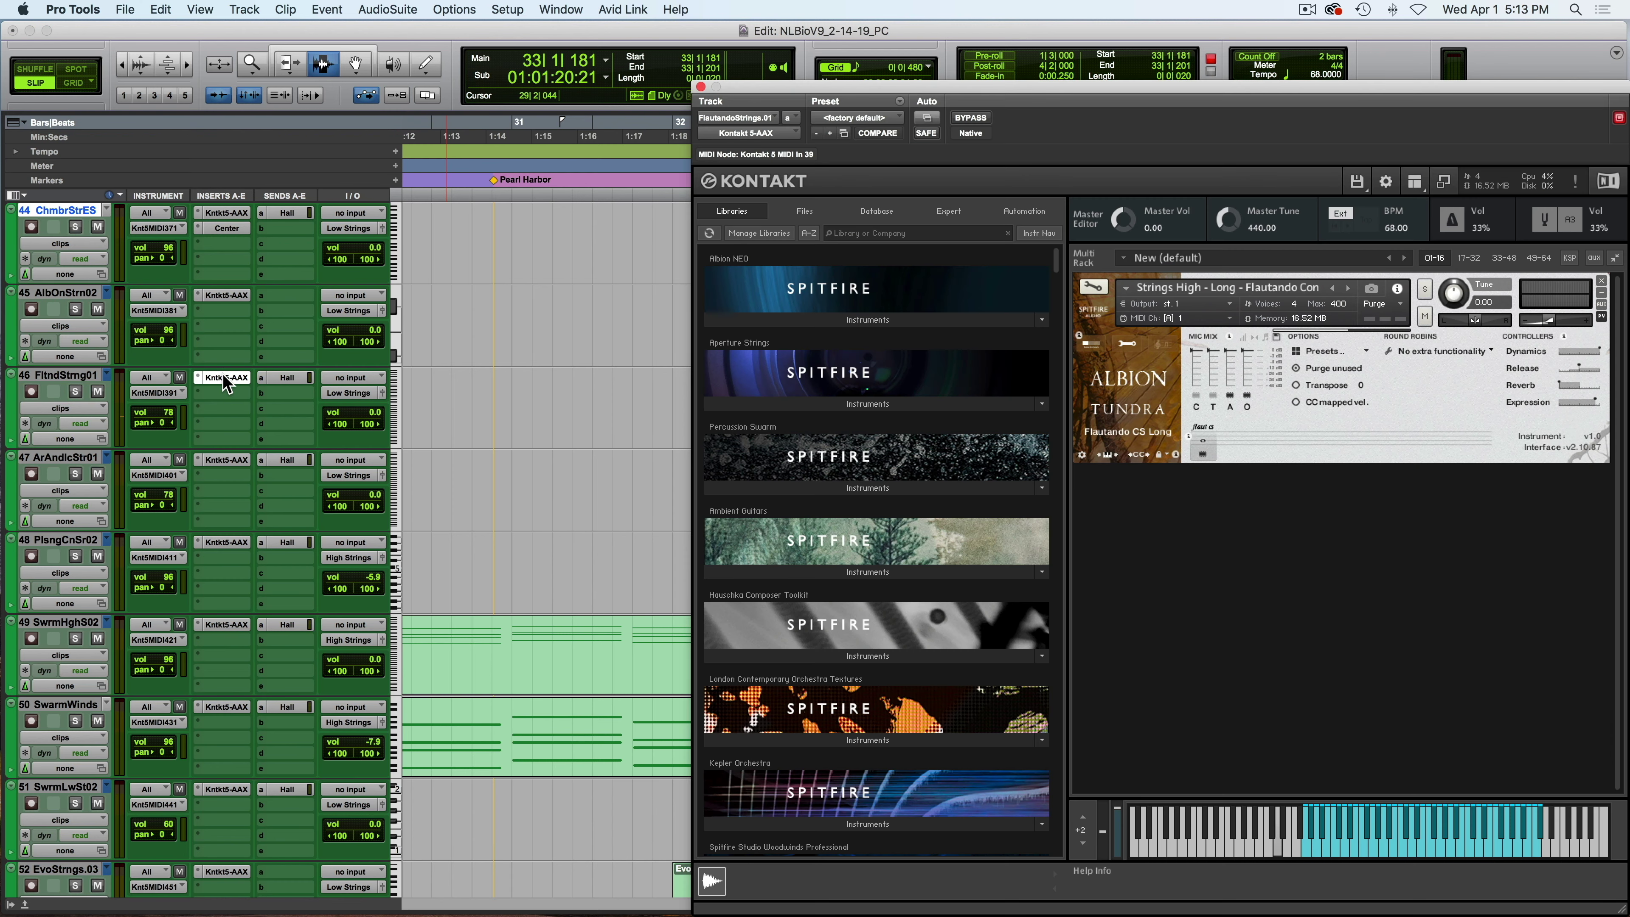
click(223, 373)
Record-enable ArAndIcStr01, view its Kontakt instrument and close it, and record-enable PlsngCnSr02 instead.
click(32, 474)
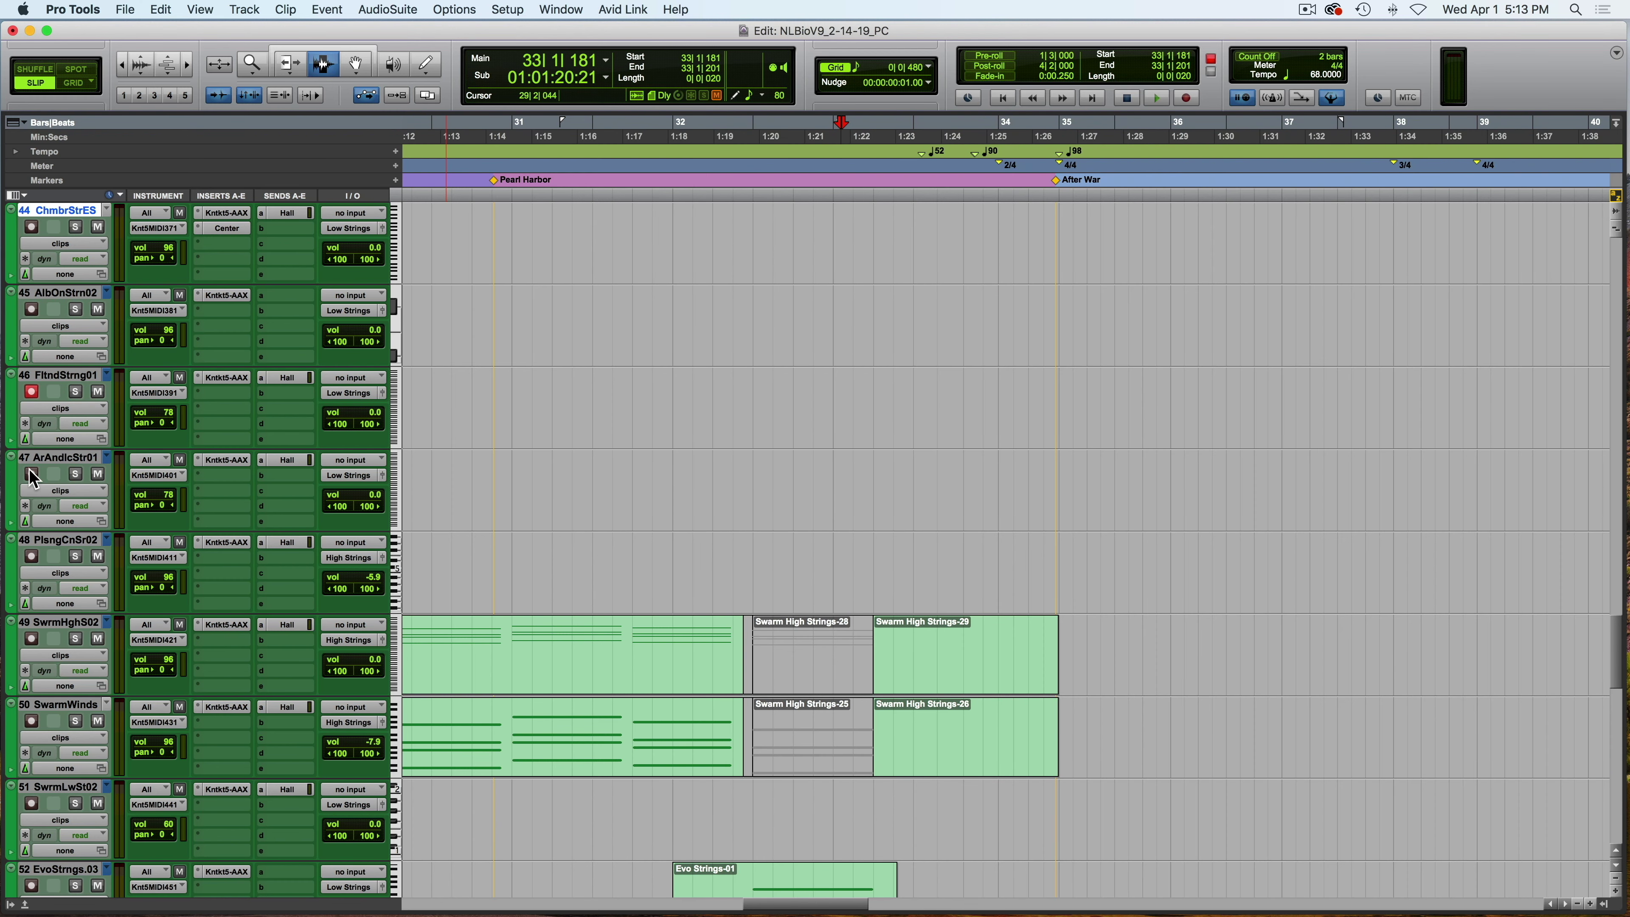
click(223, 460)
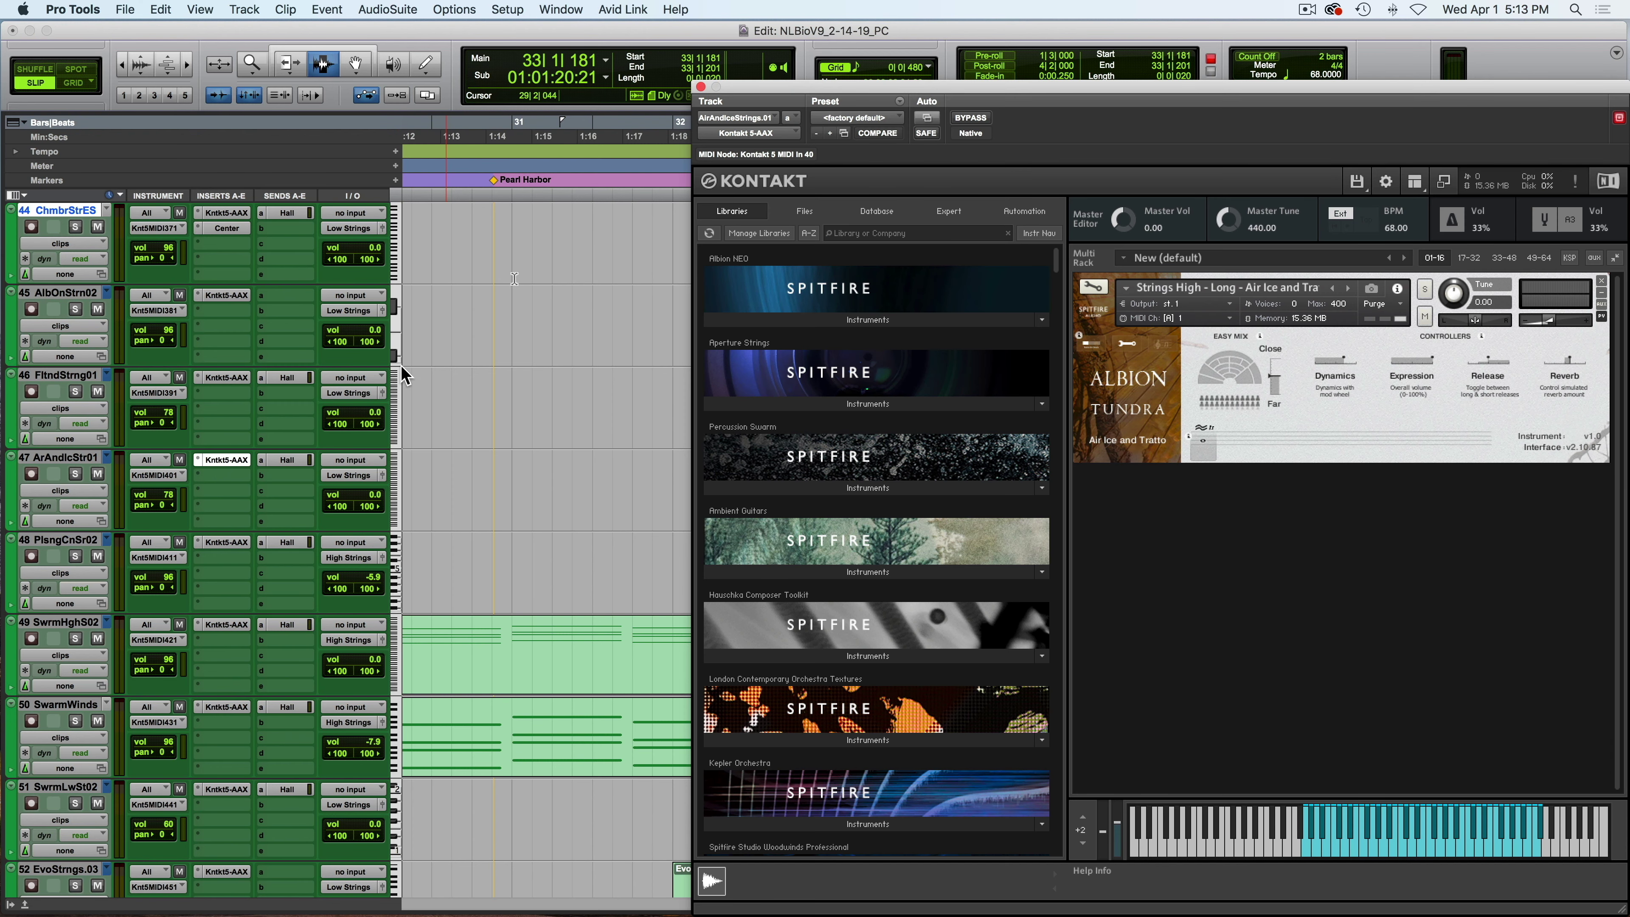
click(699, 86)
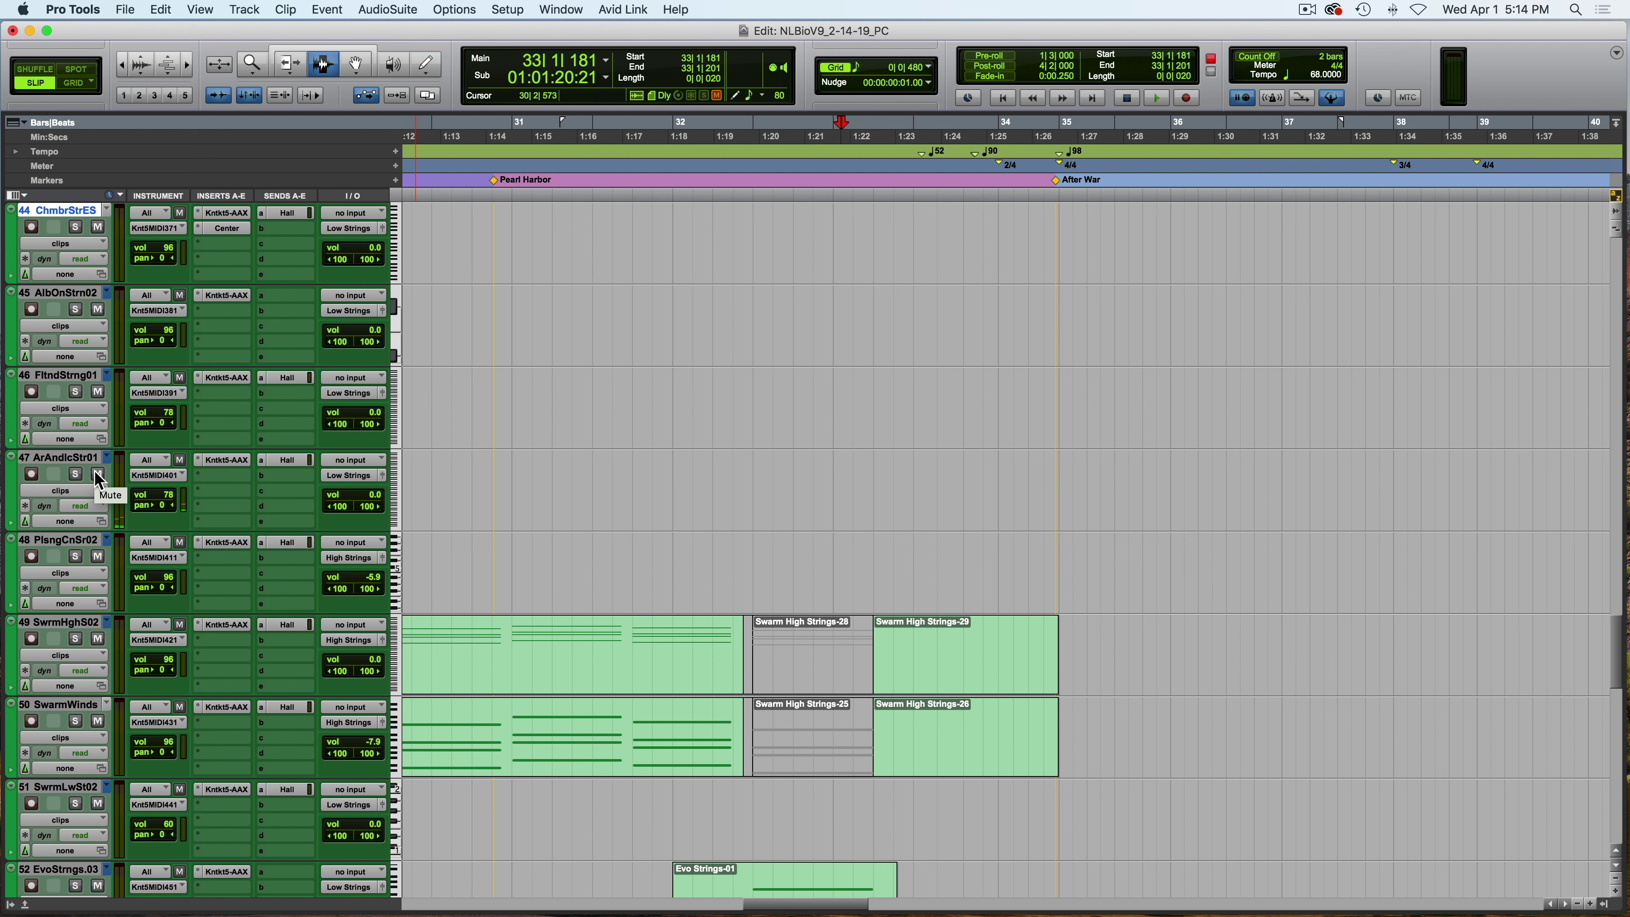
click(32, 556)
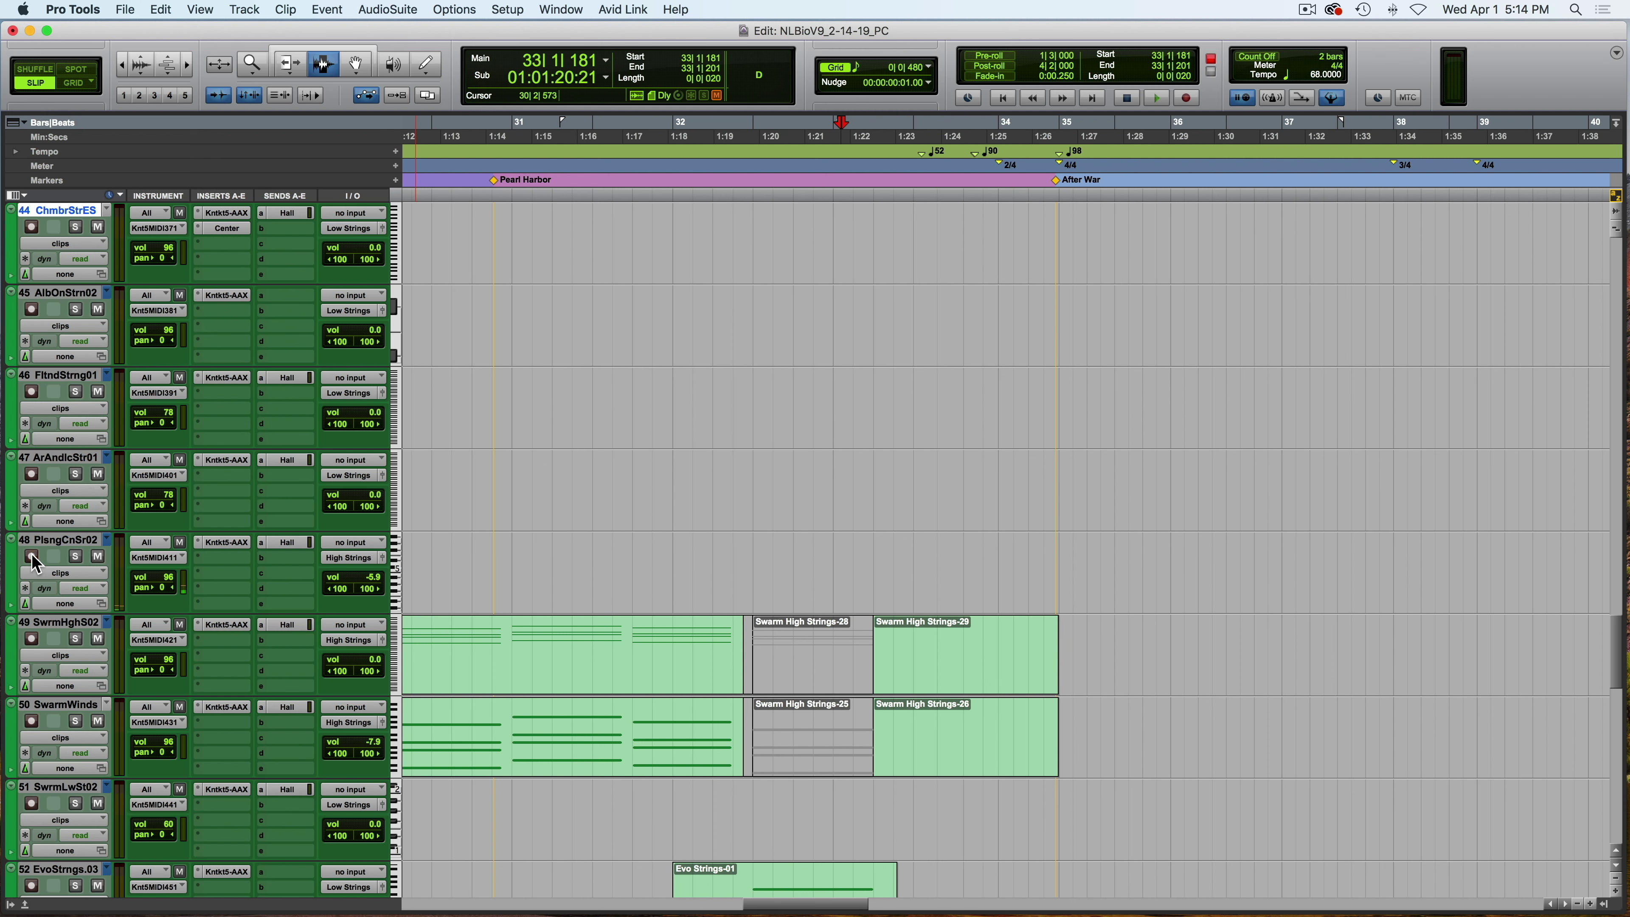
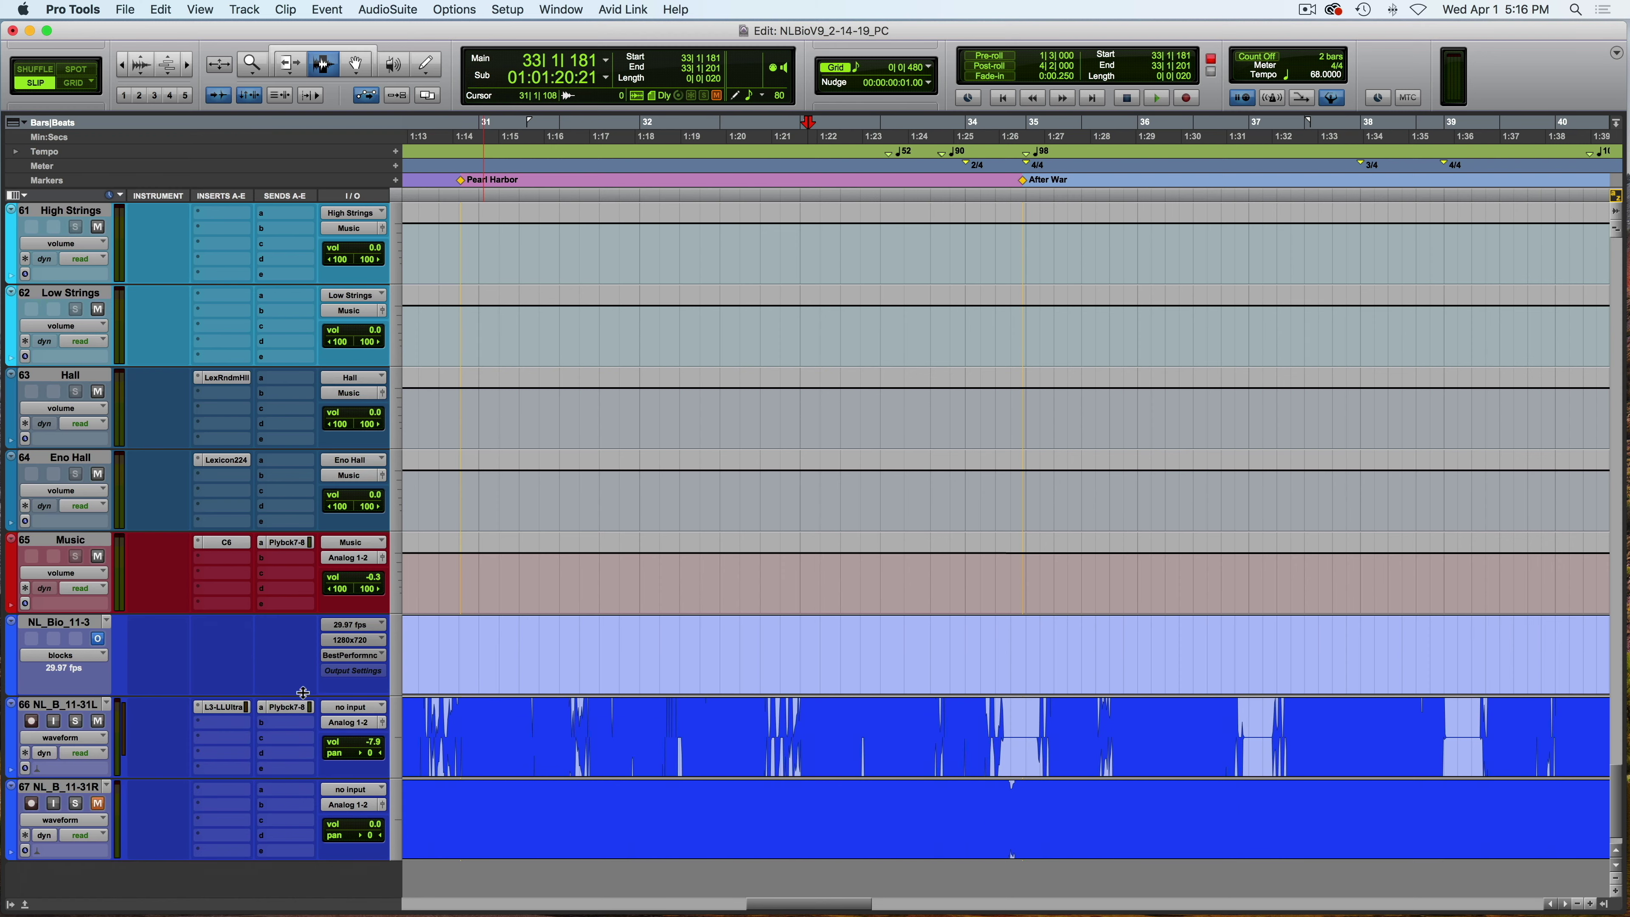
Toggle the mute of the NL_B_11-31L audio track and shrink all track heights by three levels.
click(98, 720)
scroll(422, 692, up, 20)
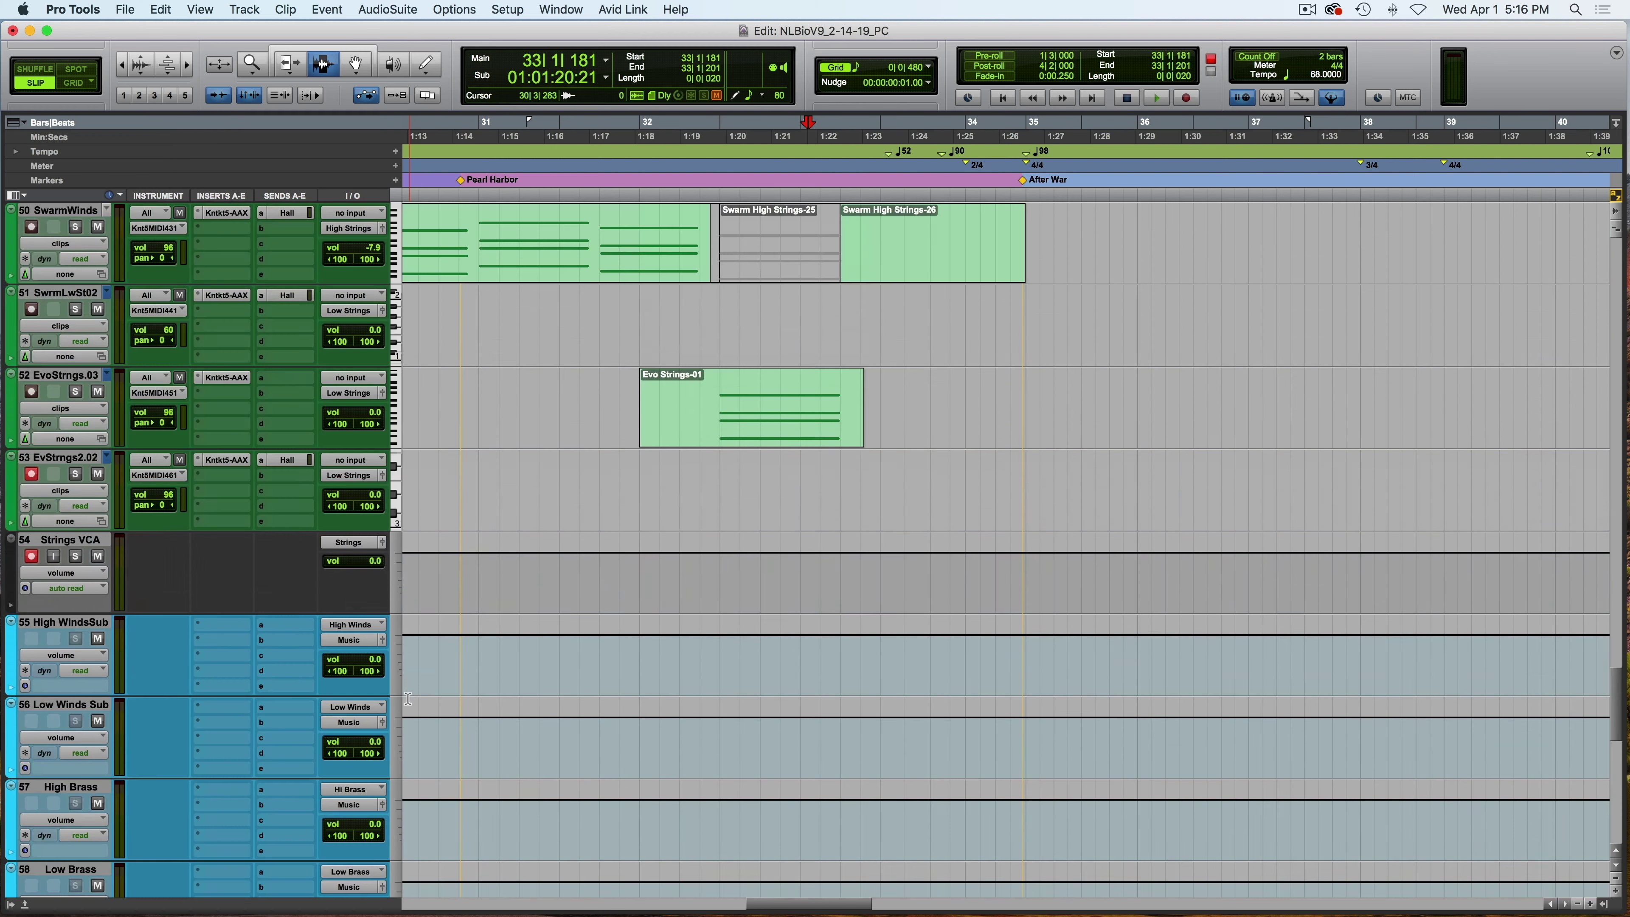
key(ctrl+alt+Down)
key(ctrl+alt+Down)
key(ctrl+alt+Down)
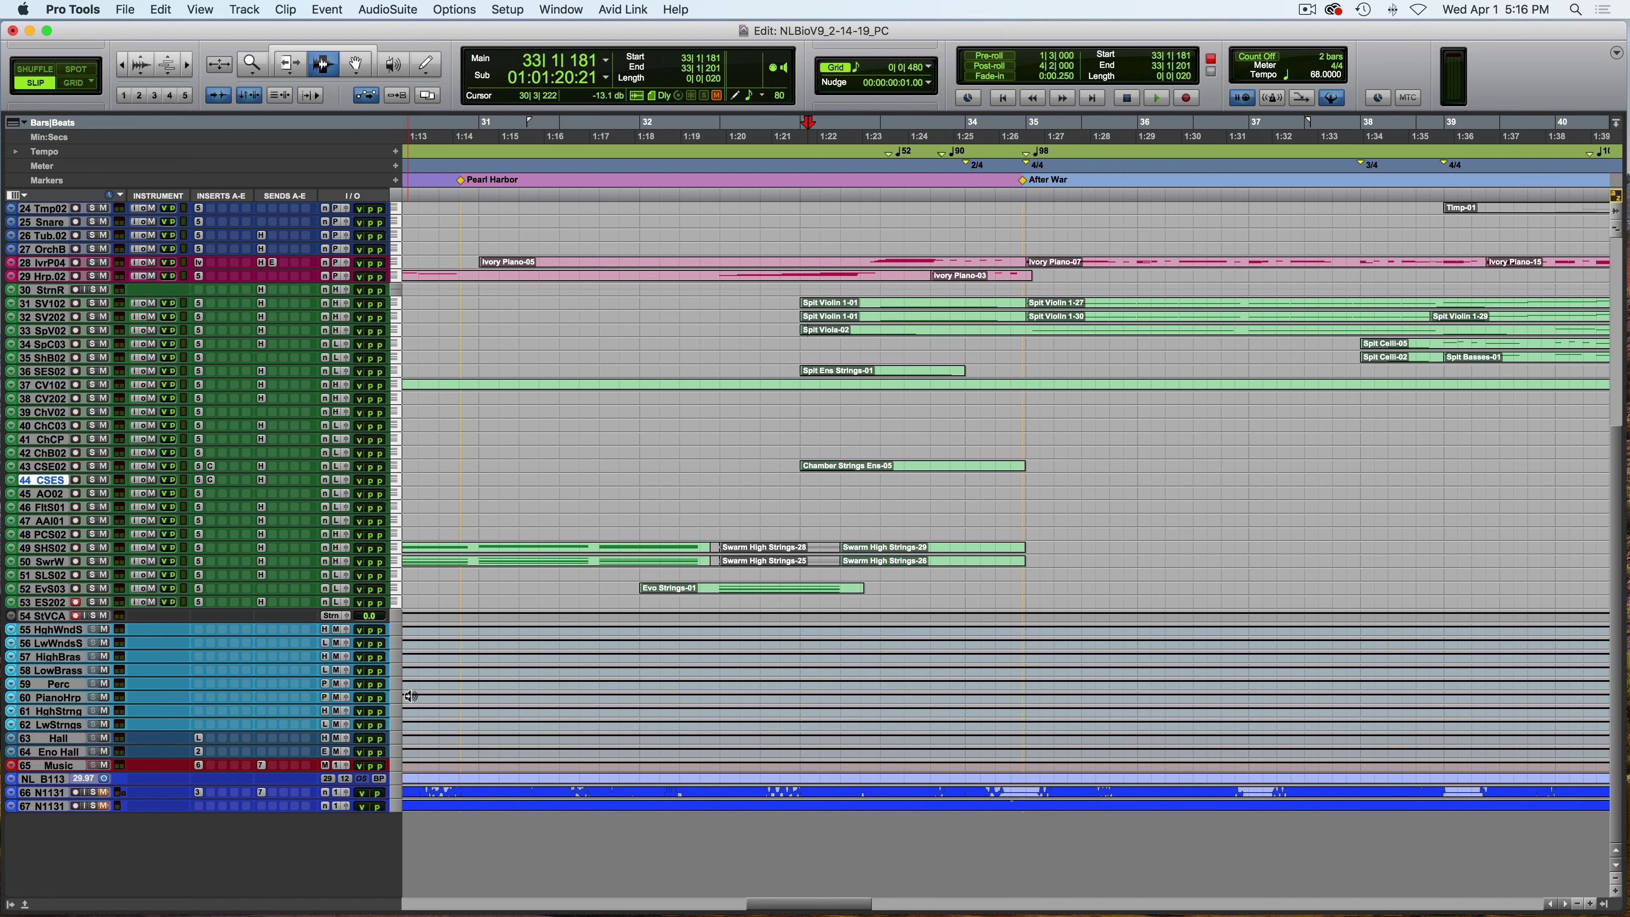
Switch the edit mode to Grid and place the edit cursor at 1|1|000, on the Tempo marker.
key(Return)
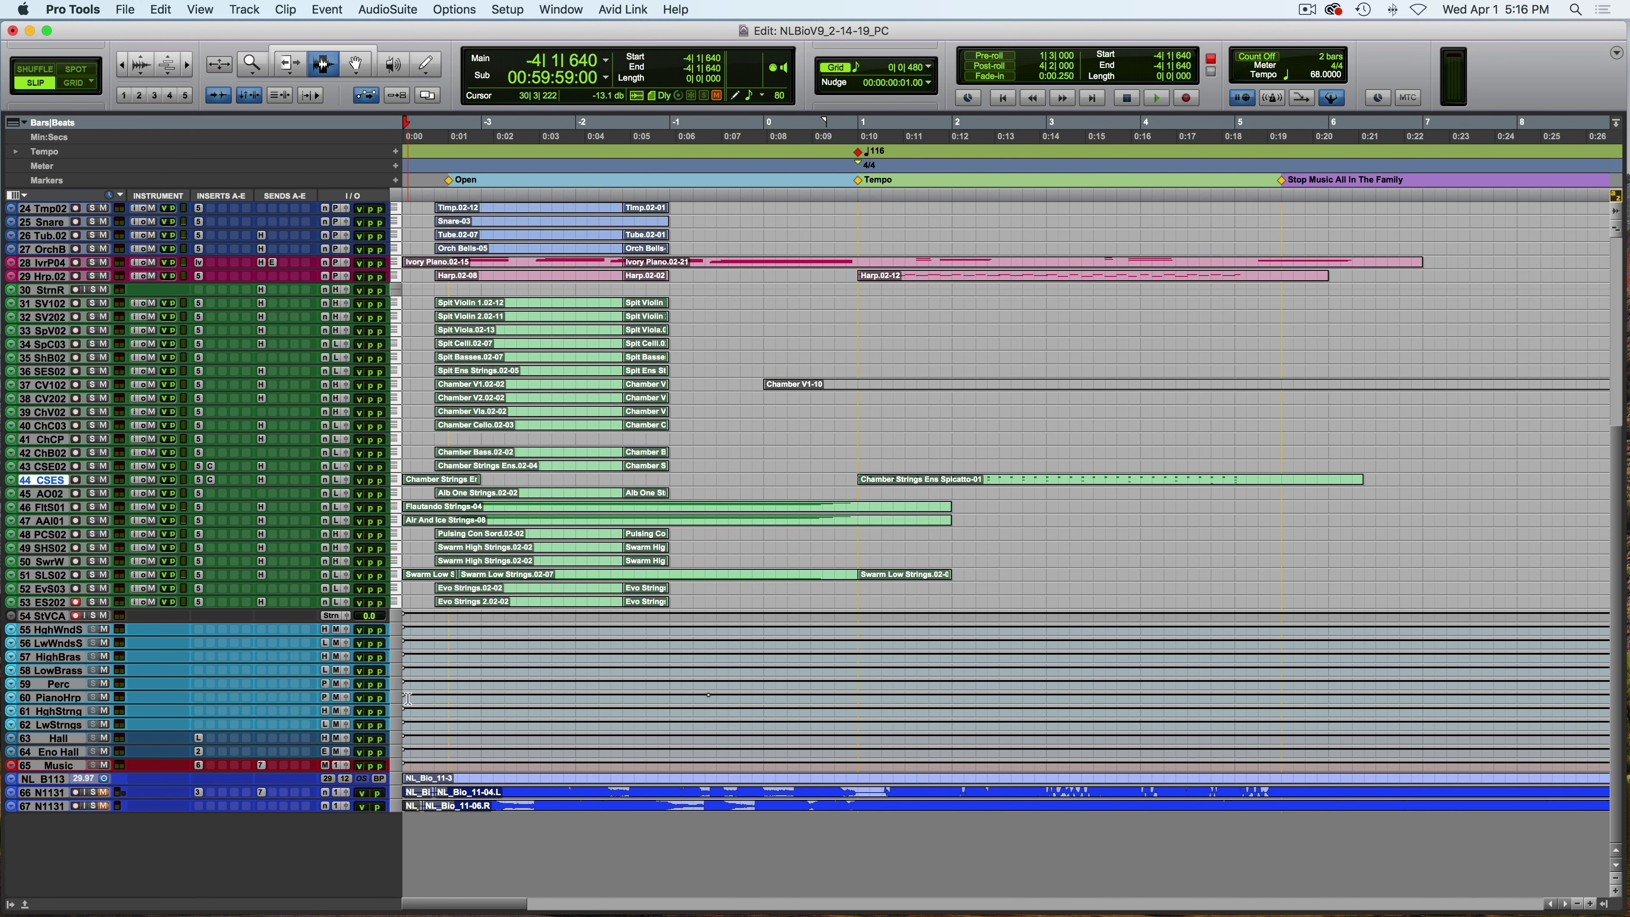
scroll(406, 698, right, 3)
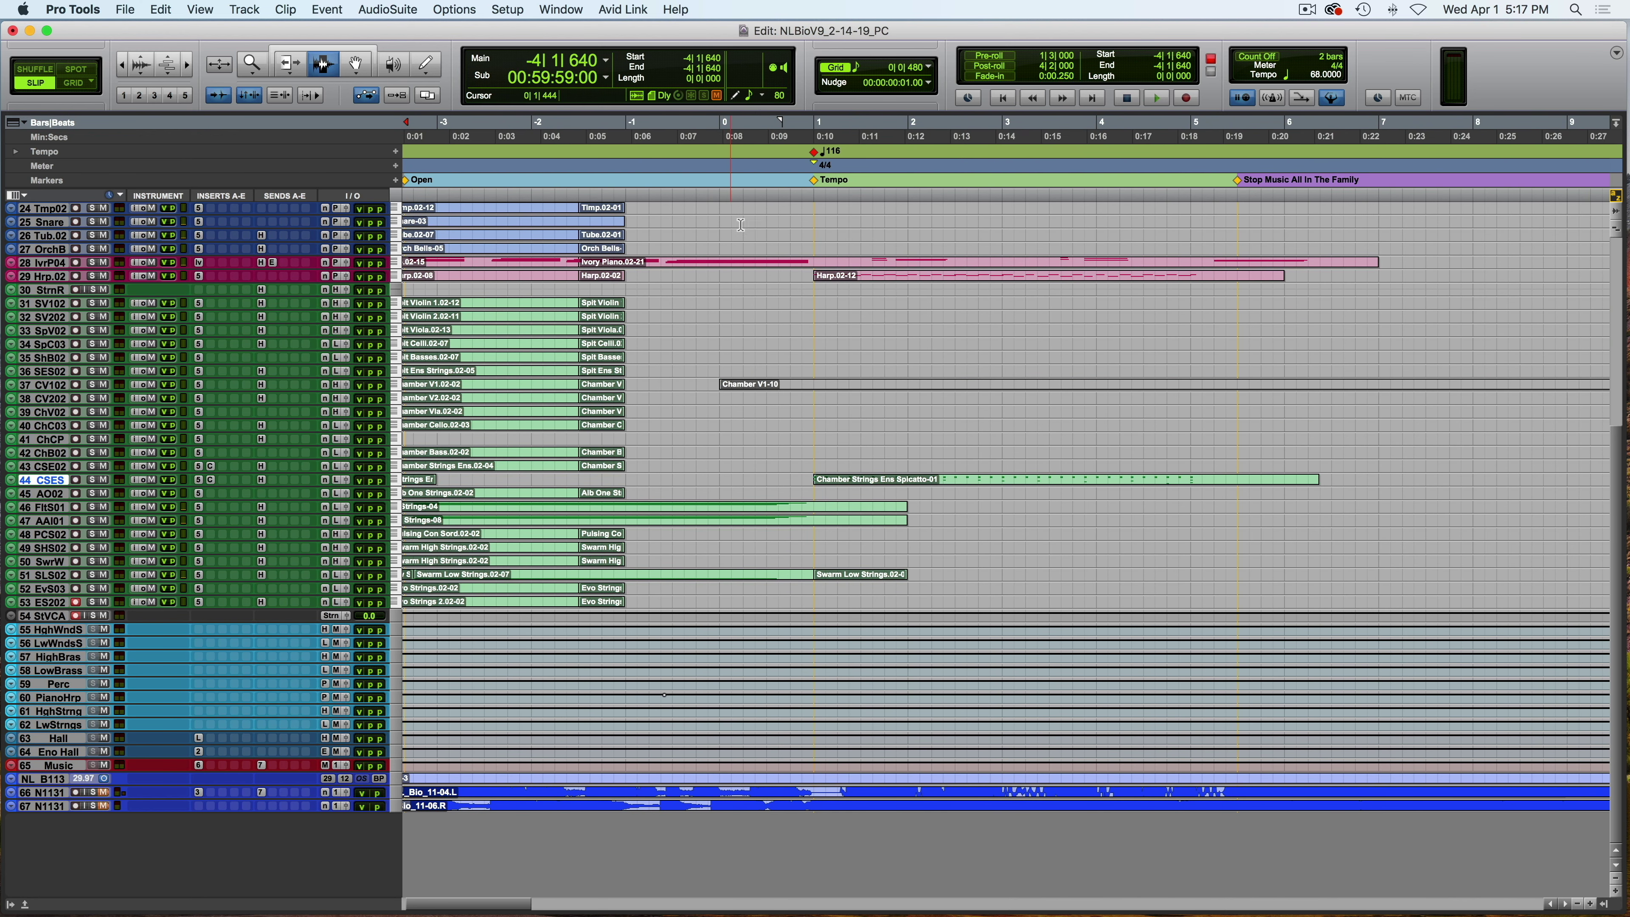
click(811, 194)
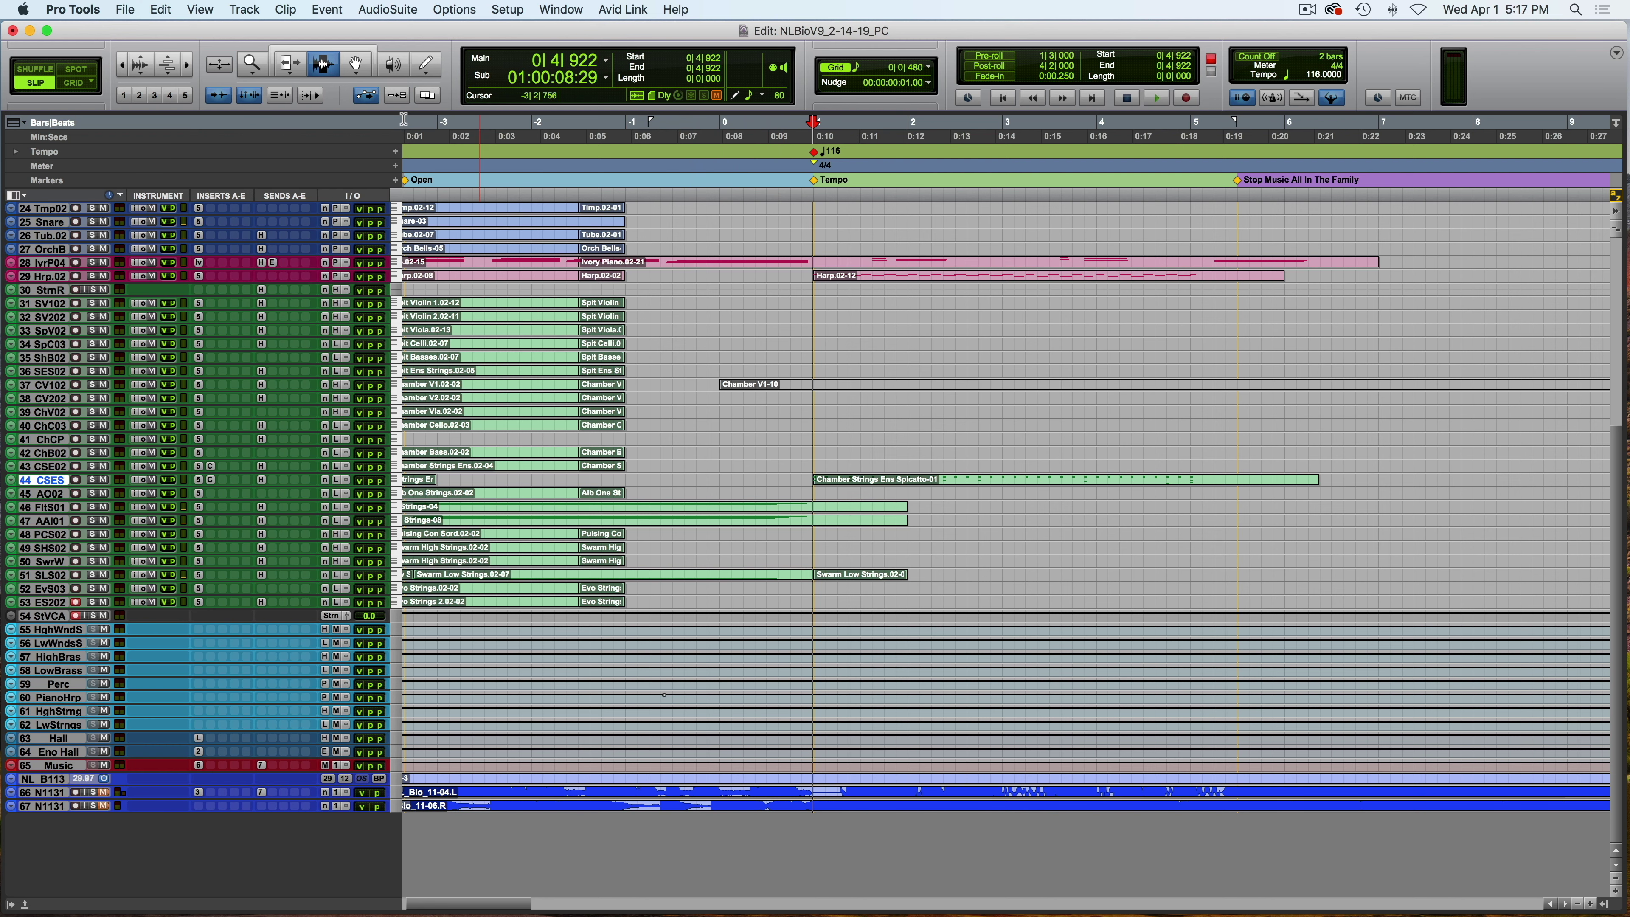
click(77, 83)
click(811, 220)
scroll(811, 220, left, 3)
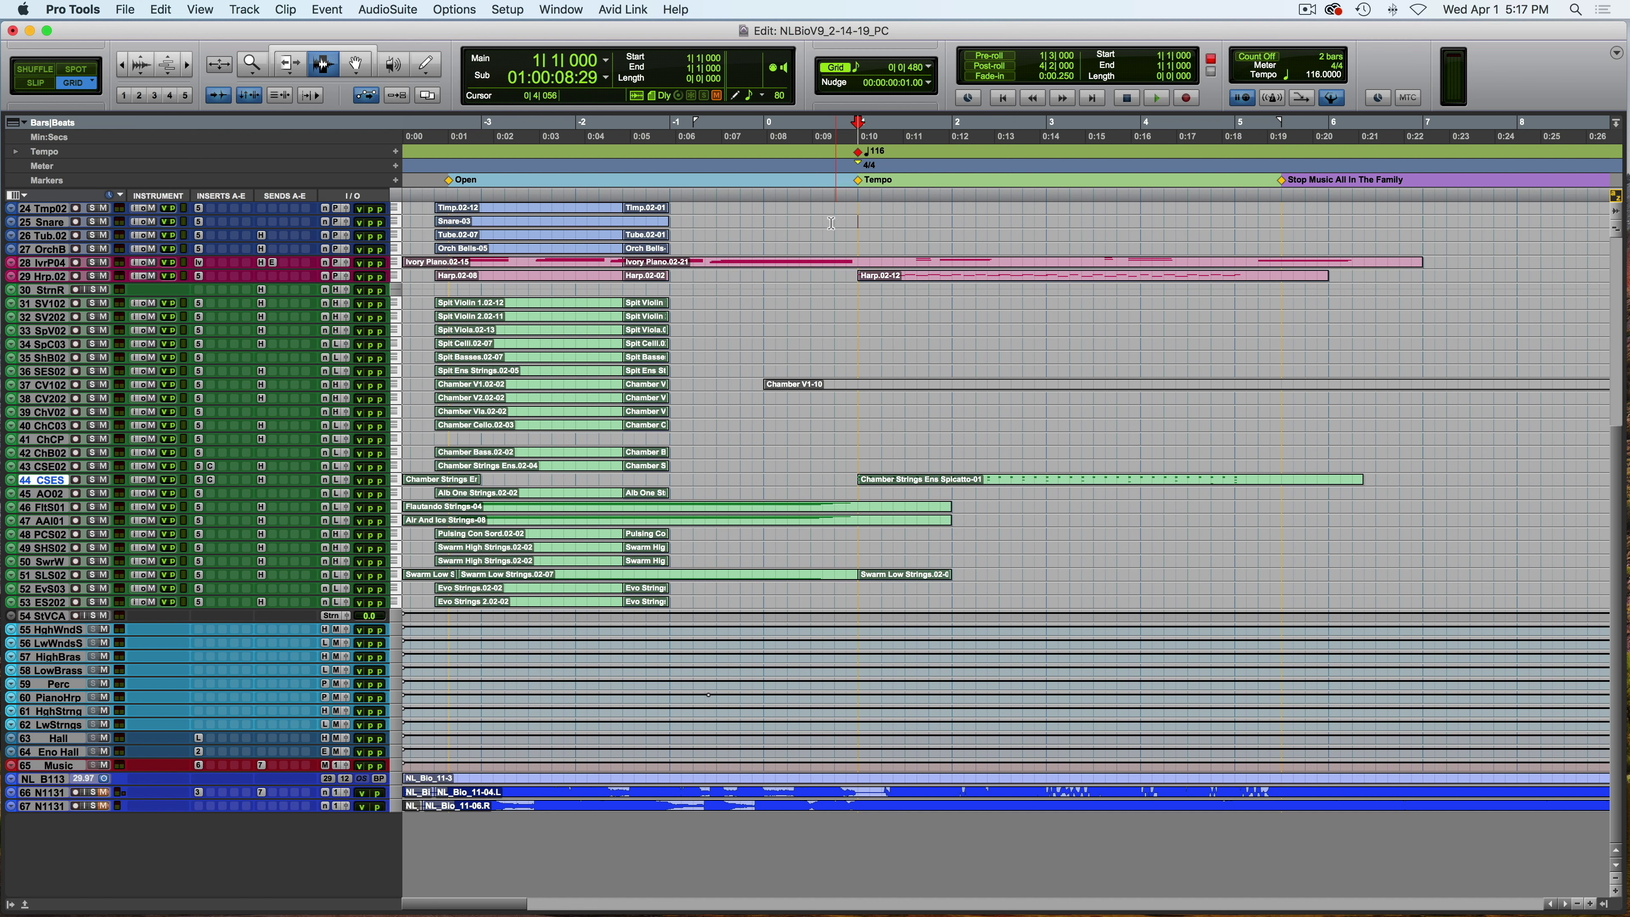
Place the edit cursor at -4|2|480, ahead of the Open marker, and play the opening of the session, stopping after it.
click(439, 226)
click(432, 307)
scroll(432, 307, right, 3)
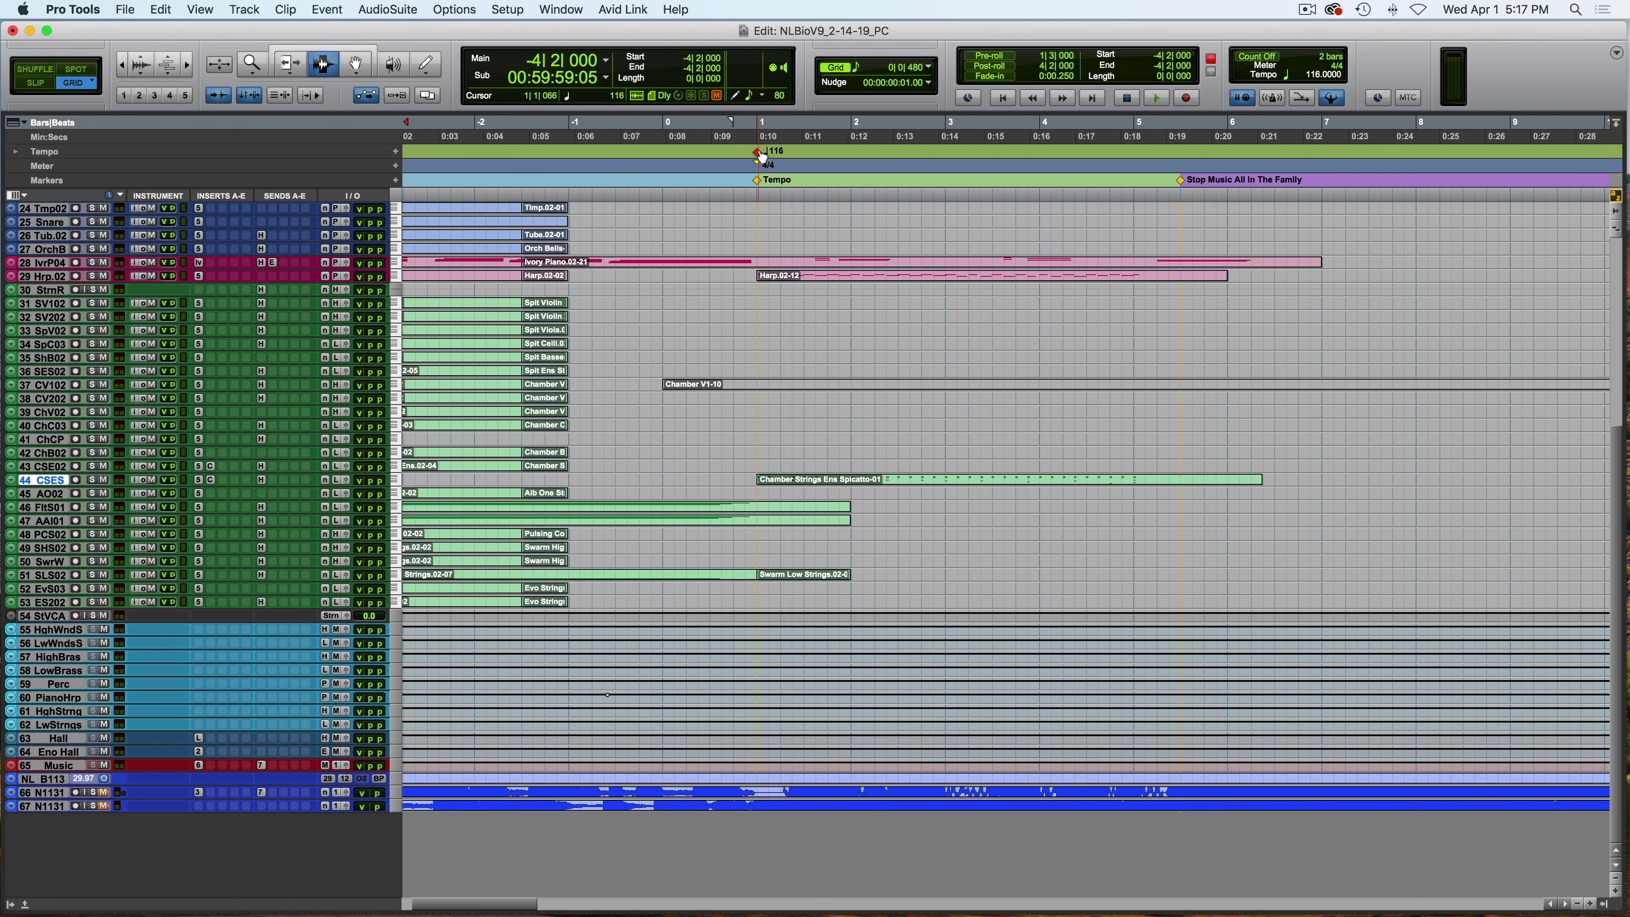
scroll(730, 205, up, 1)
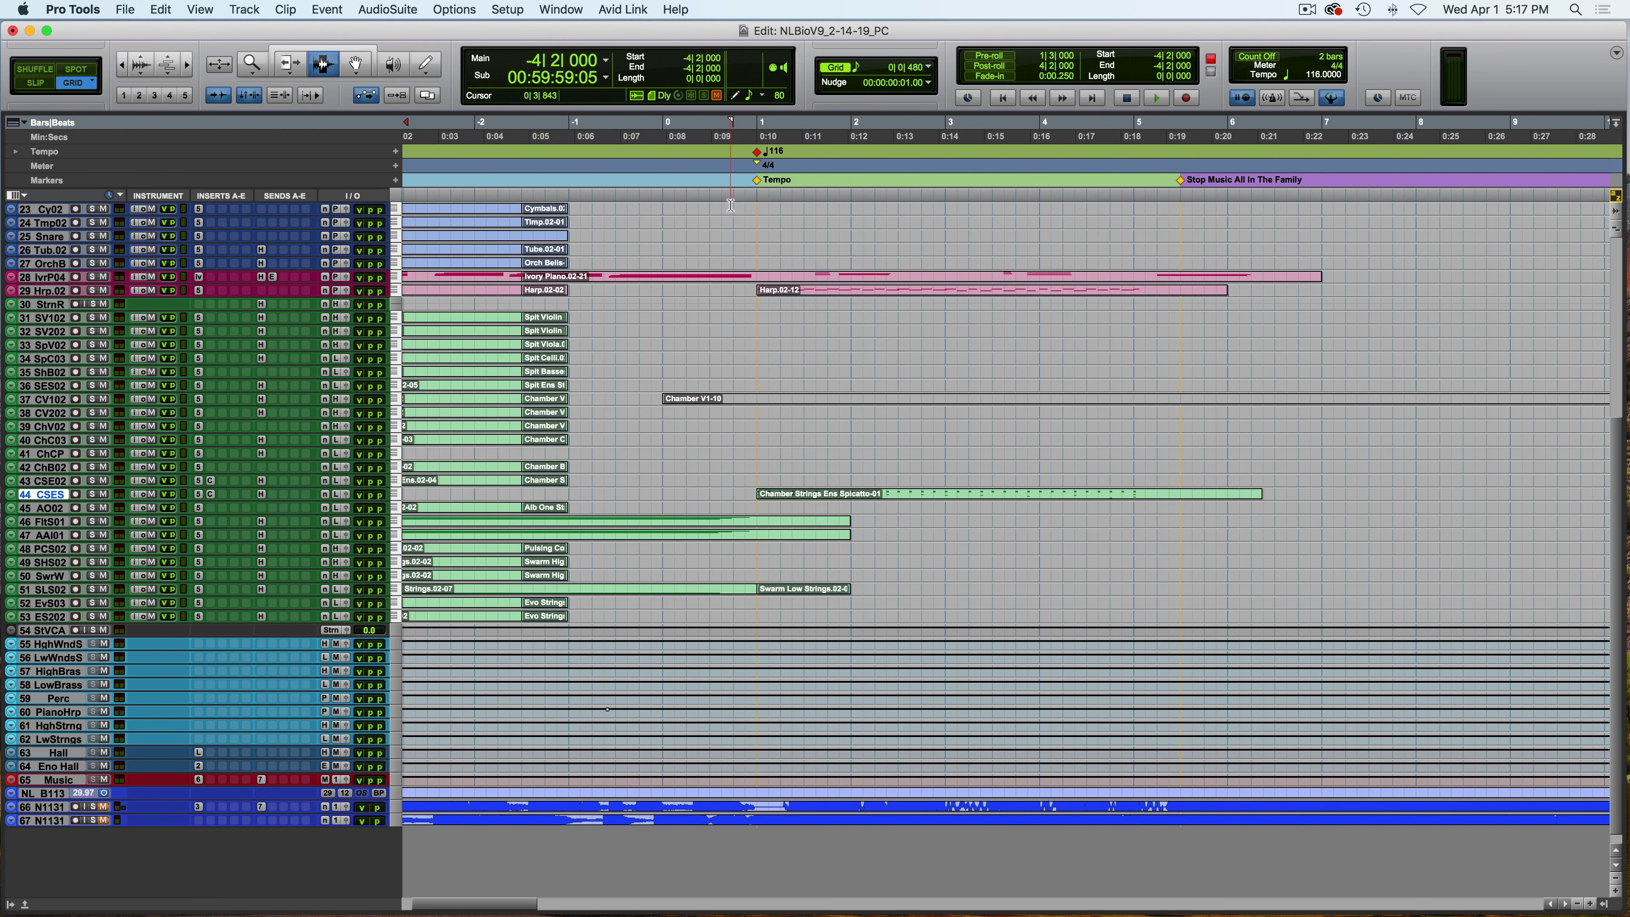
scroll(730, 205, left, 3)
scroll(494, 297, right, 6)
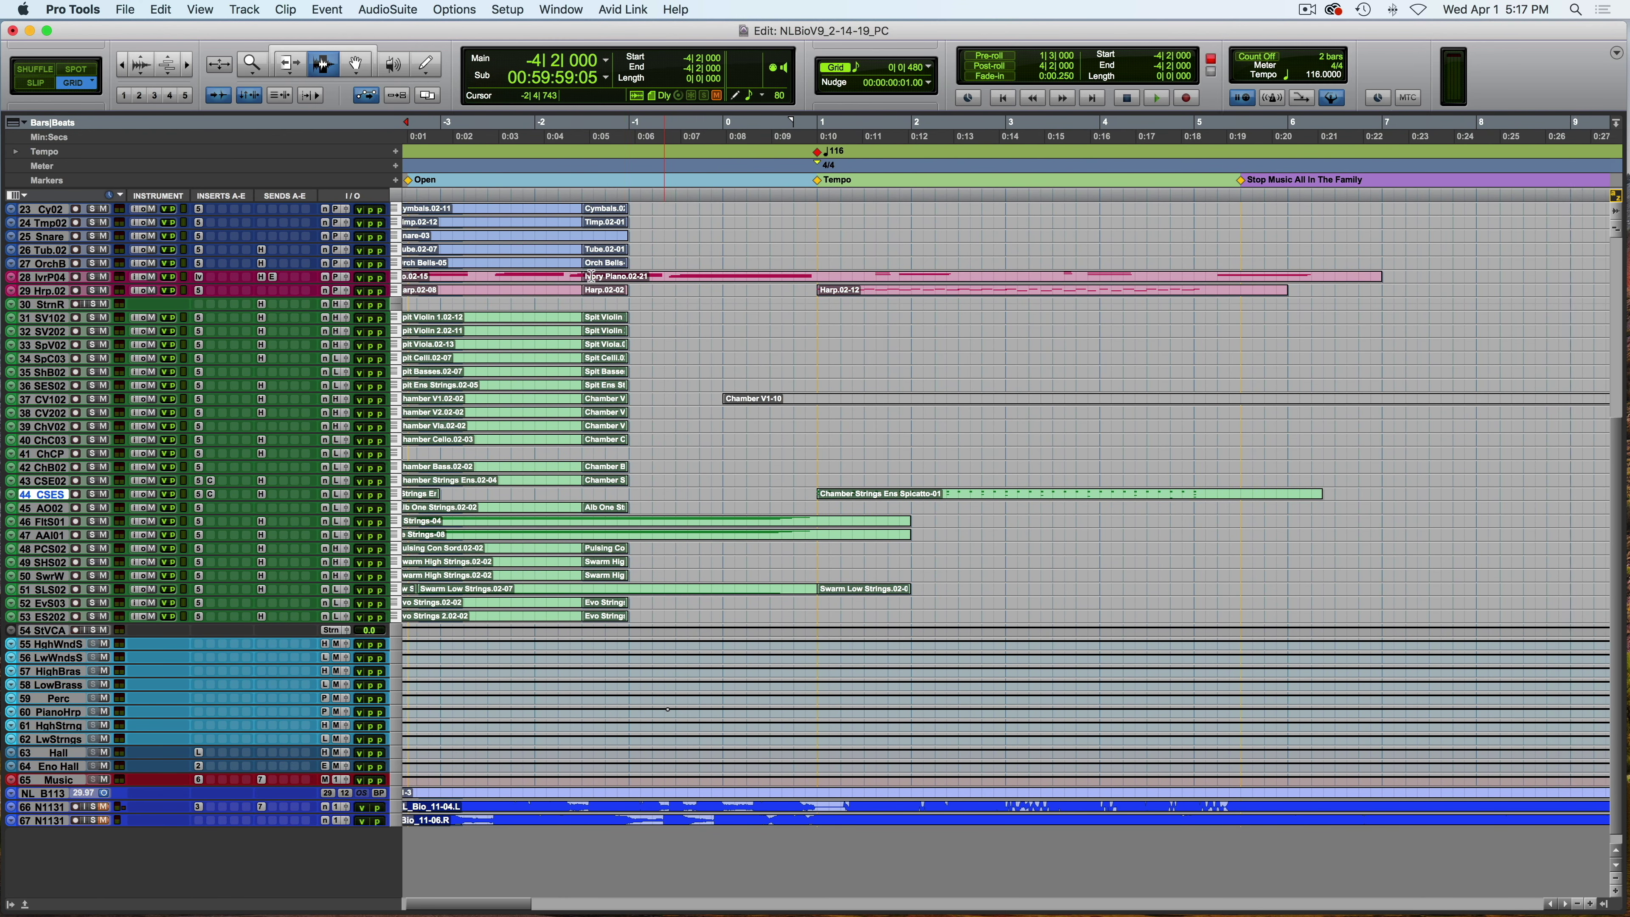
scroll(494, 297, left, 6)
click(420, 336)
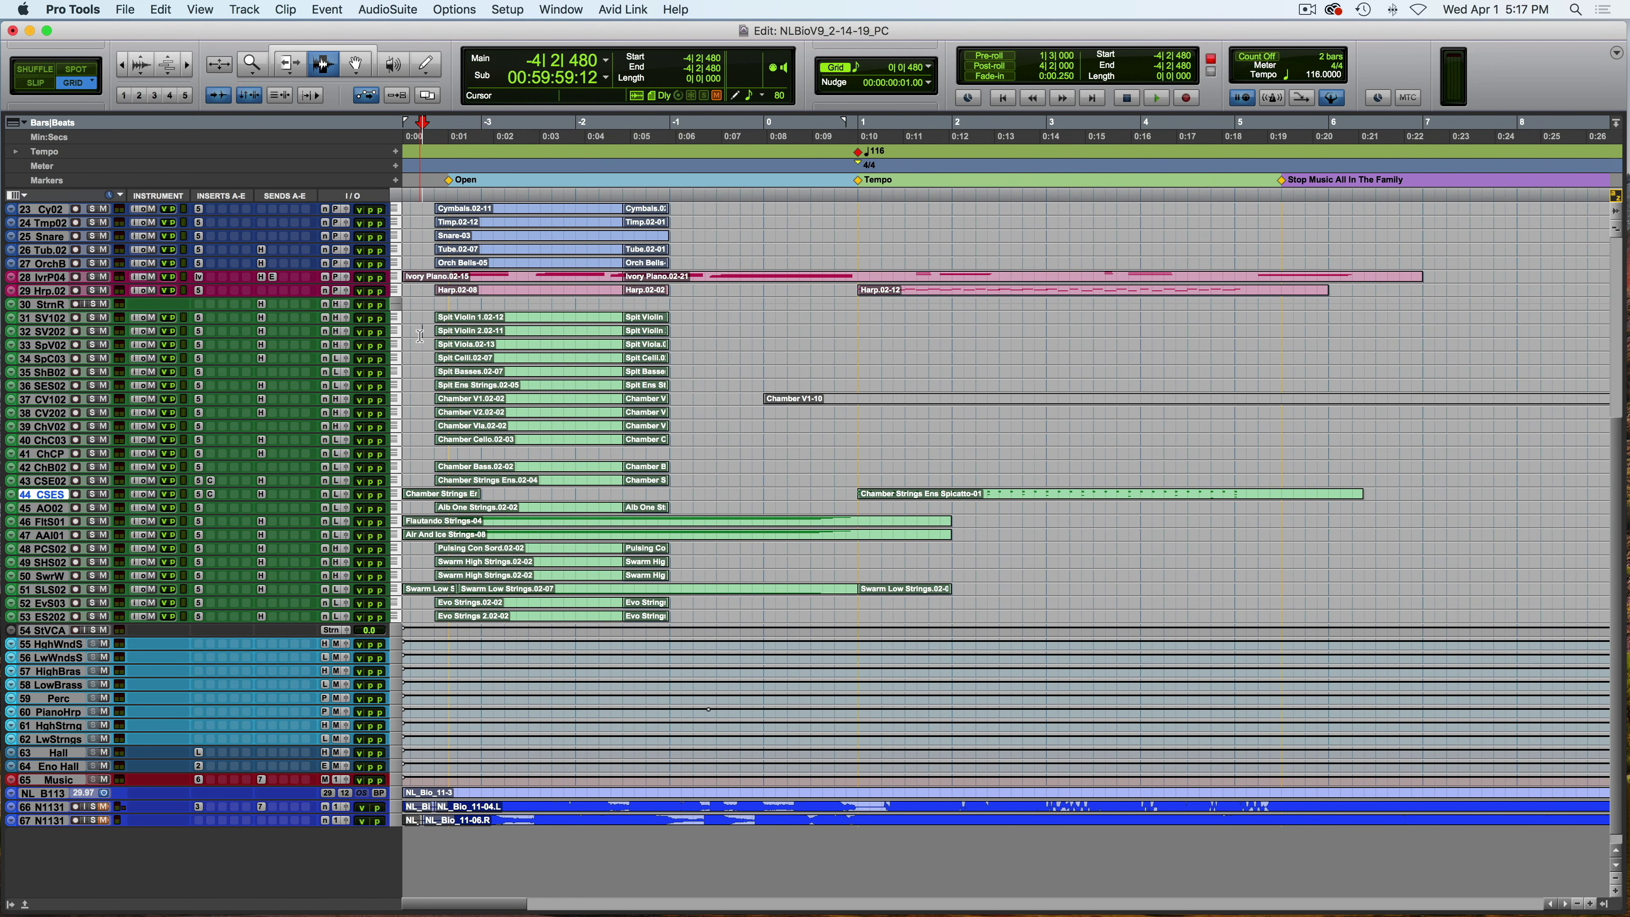
key(space)
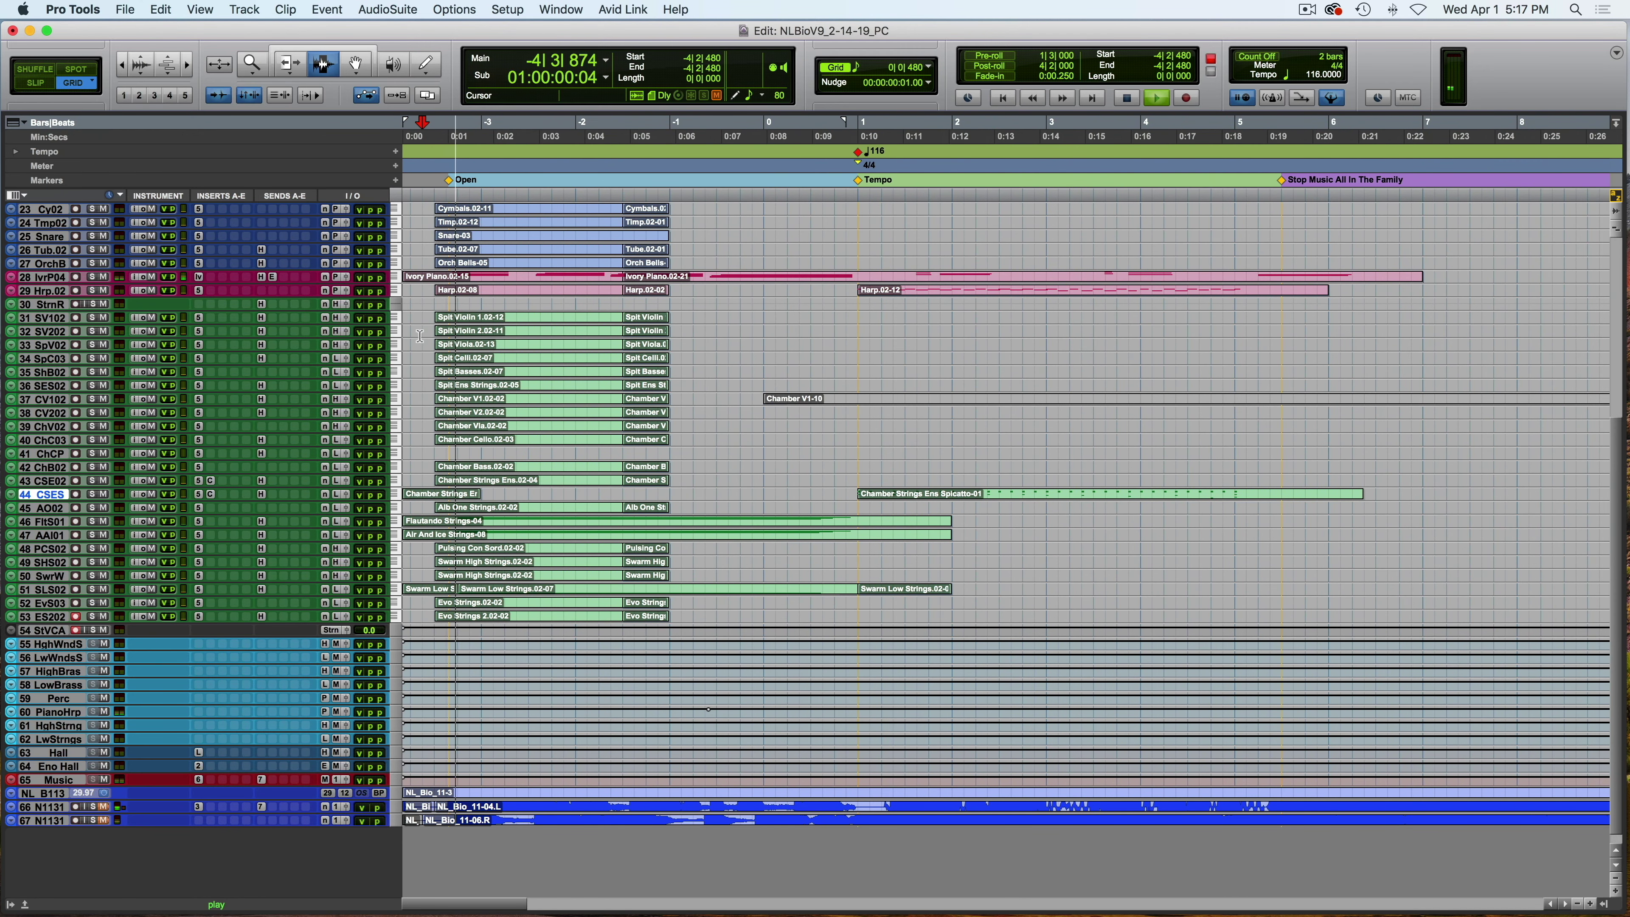
scroll(421, 336, down, 1)
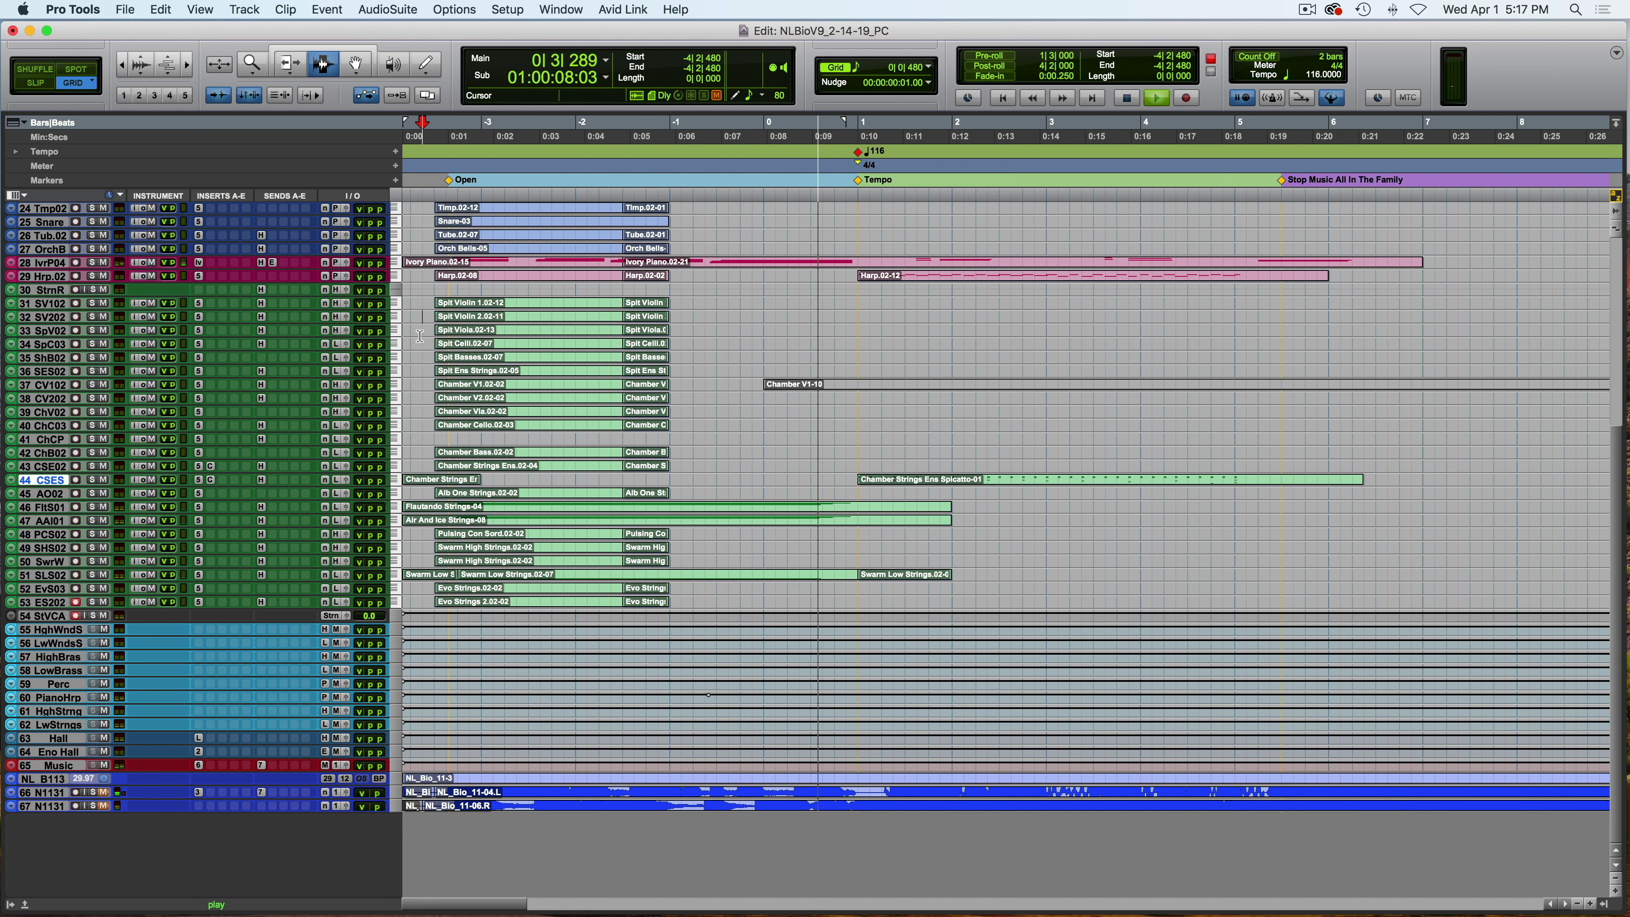
key(space)
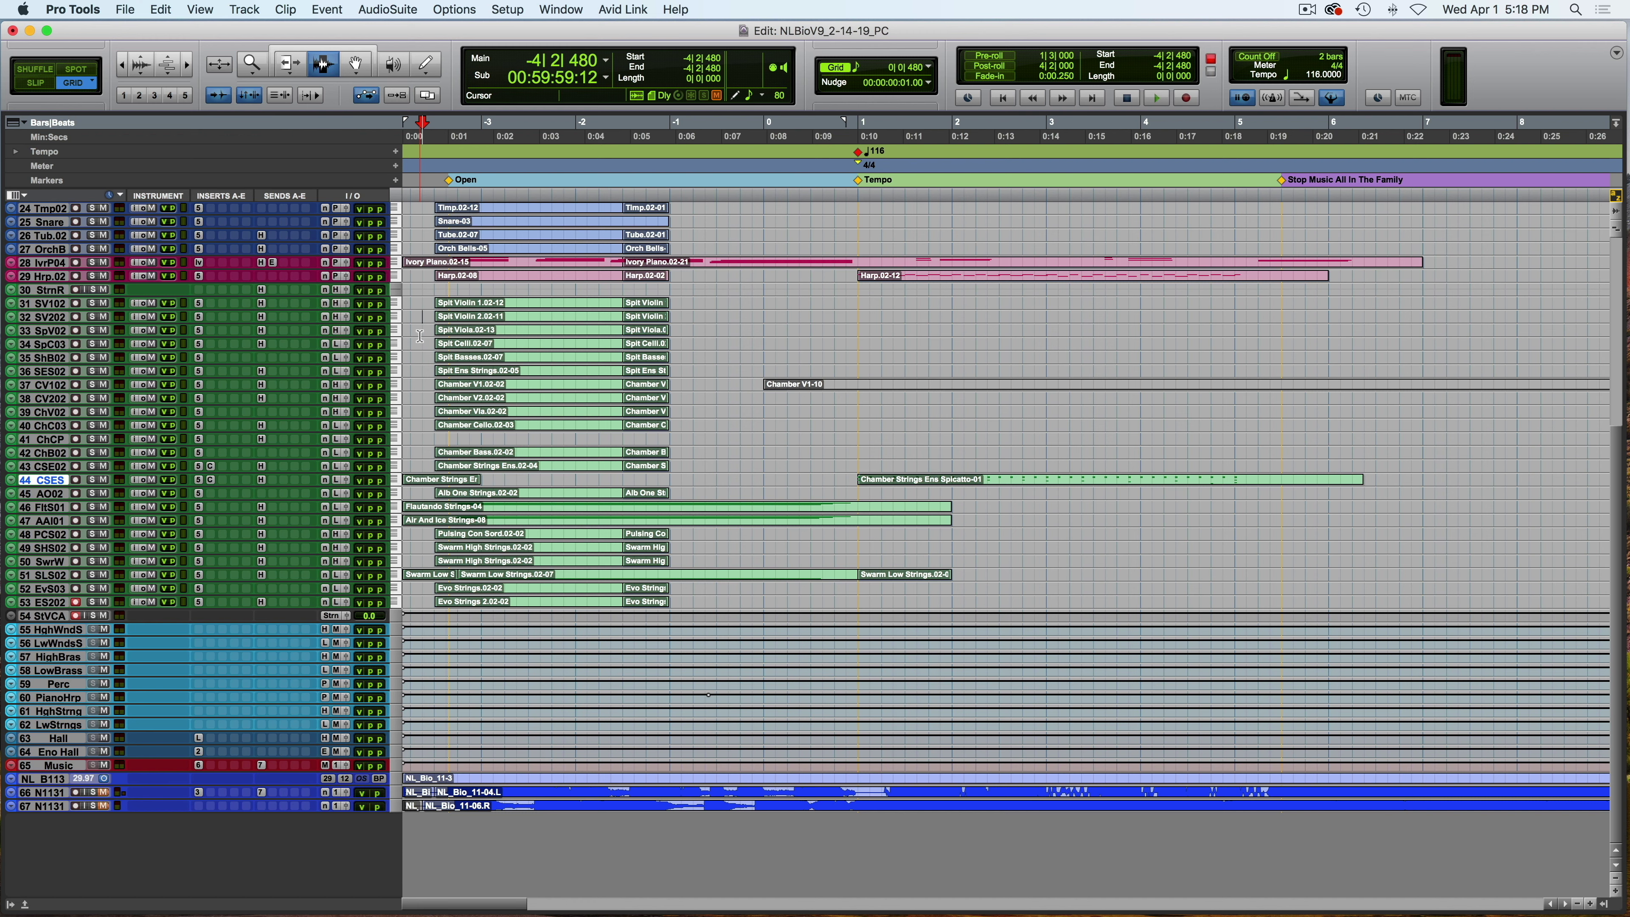
Play the music from 0|1|000 through the Tempo section to past bar 5, and stop playback.
key(super+bracketleft)
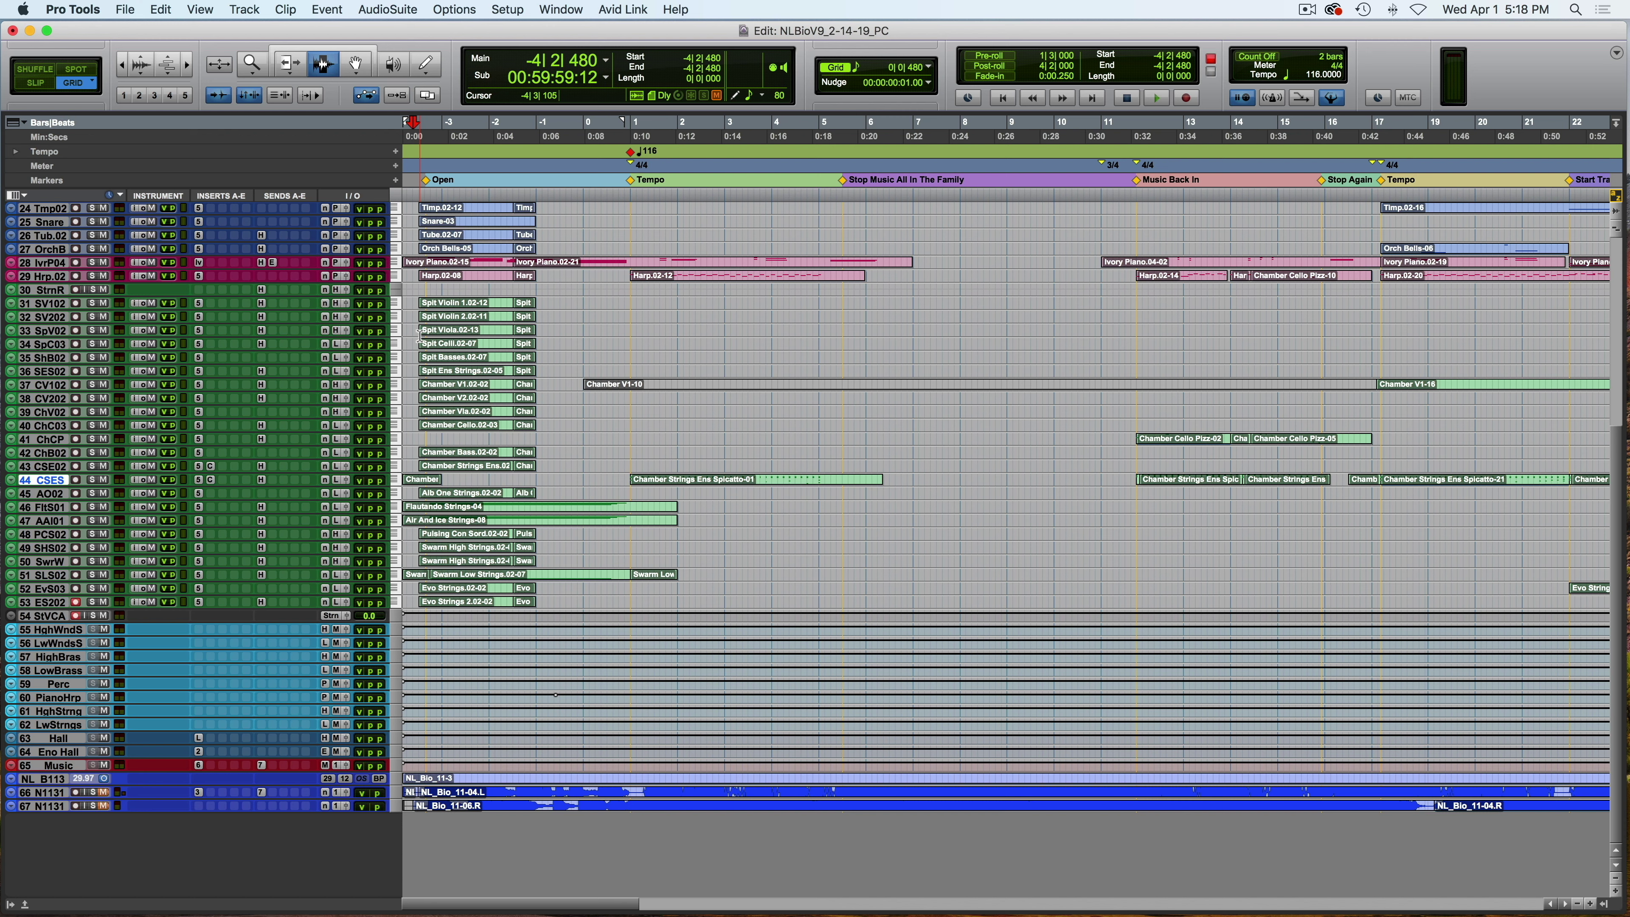
click(620, 309)
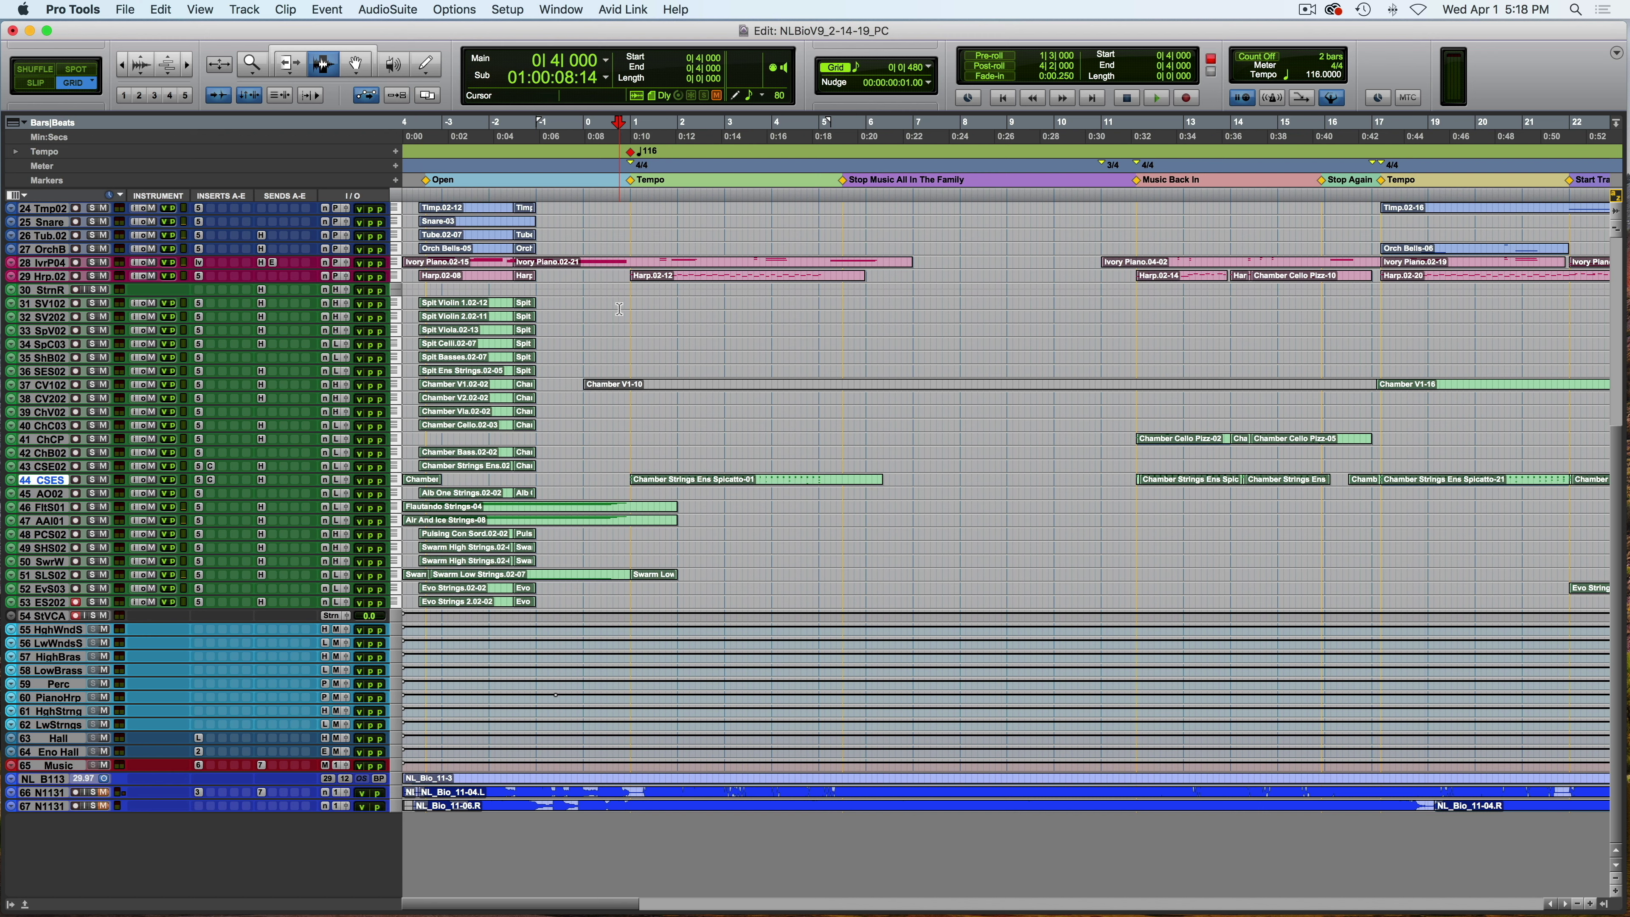
click(843, 234)
click(584, 291)
key(space)
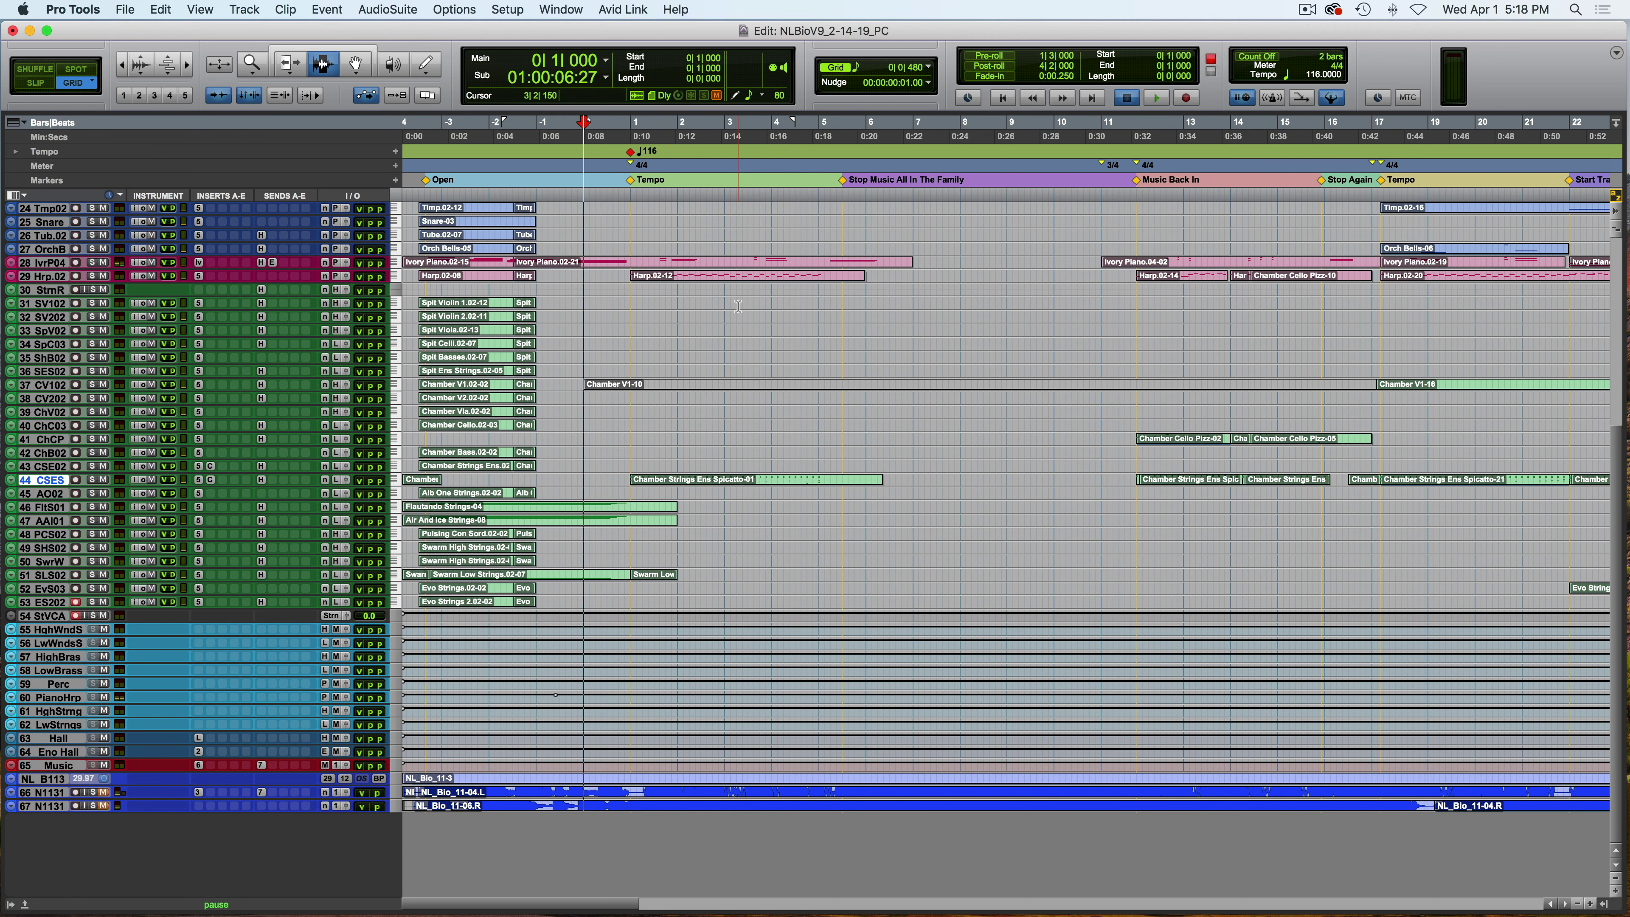
key(super+bracketright)
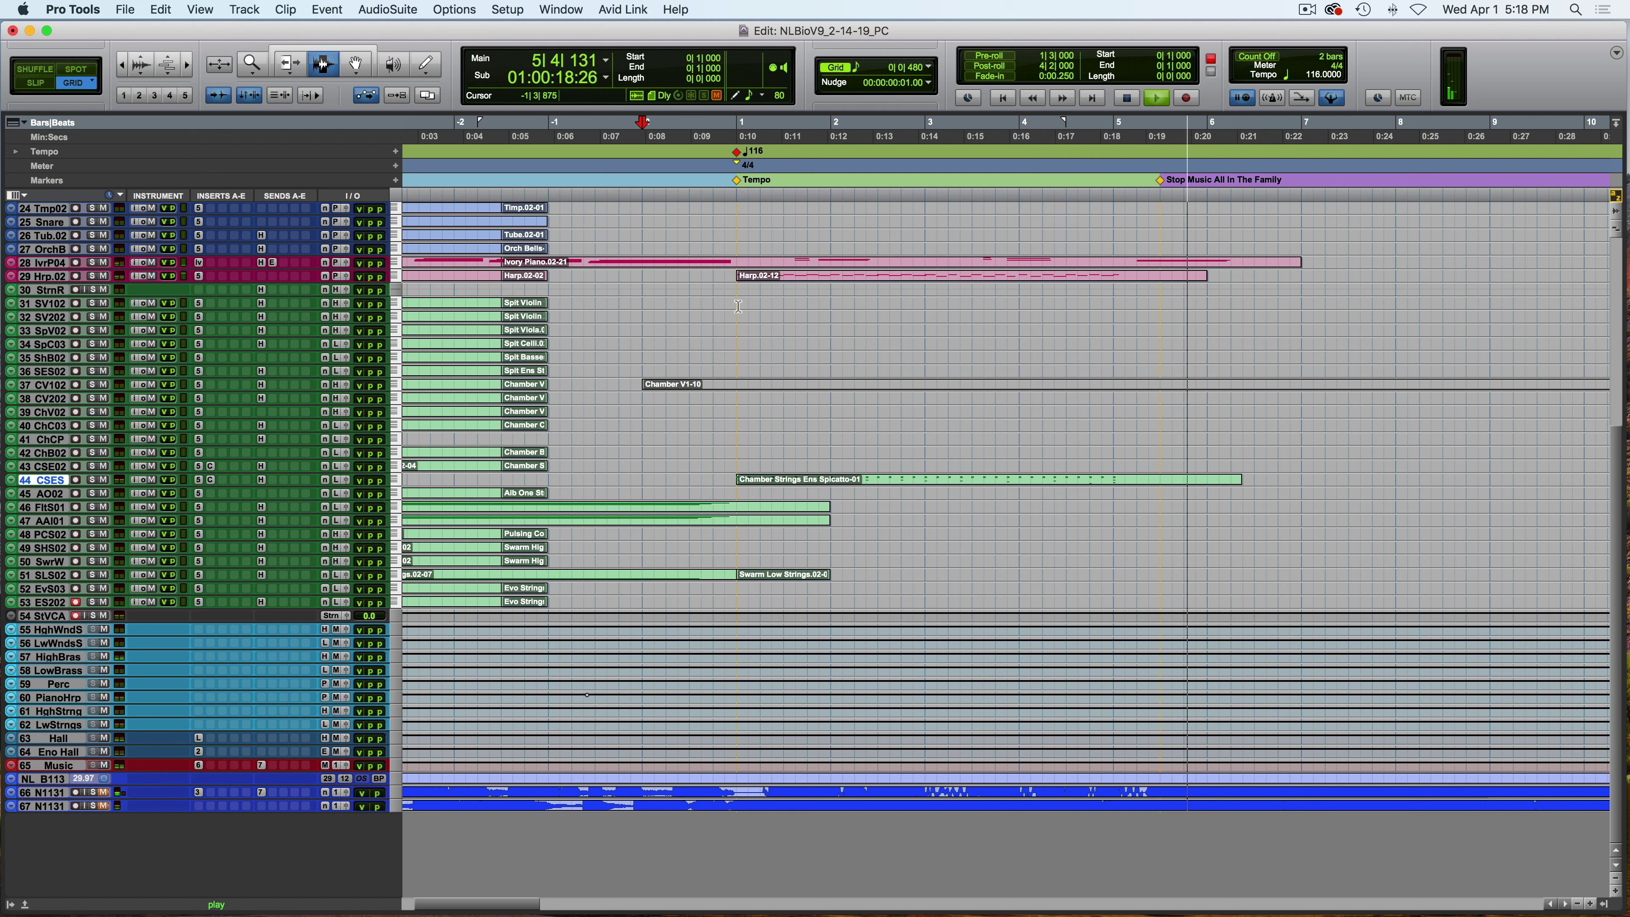
key(space)
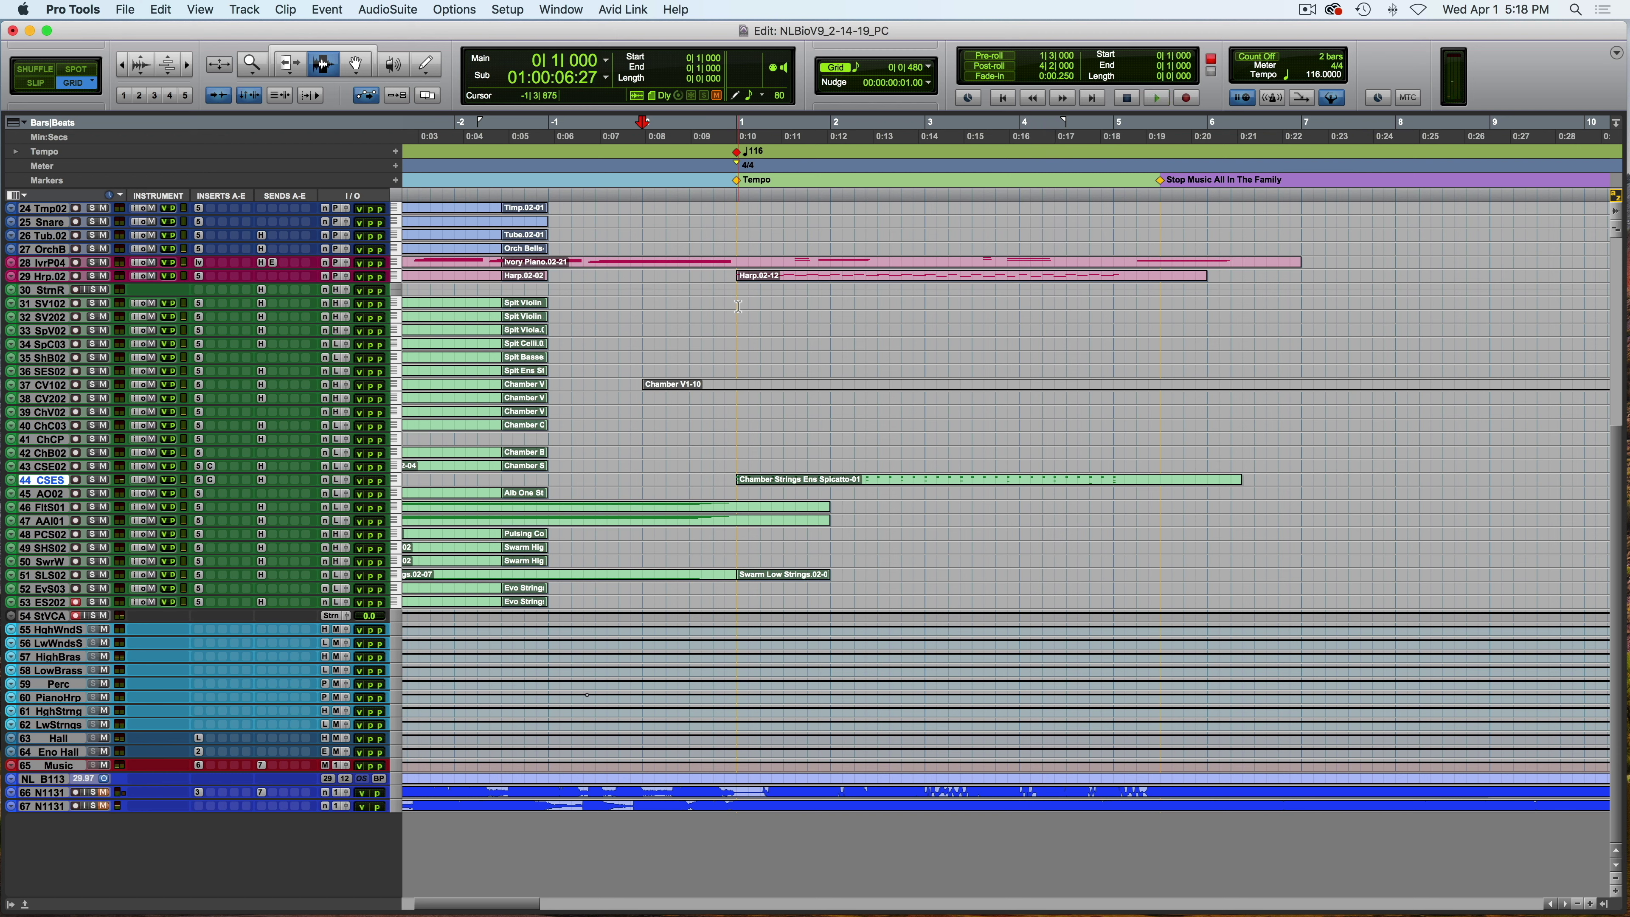
Record-enable the IvrP04 piano track and place the cursor at 0|4|713, just before bar 1, in the ChmbrStrngsEnS notation.
scroll(846, 576, right, 8)
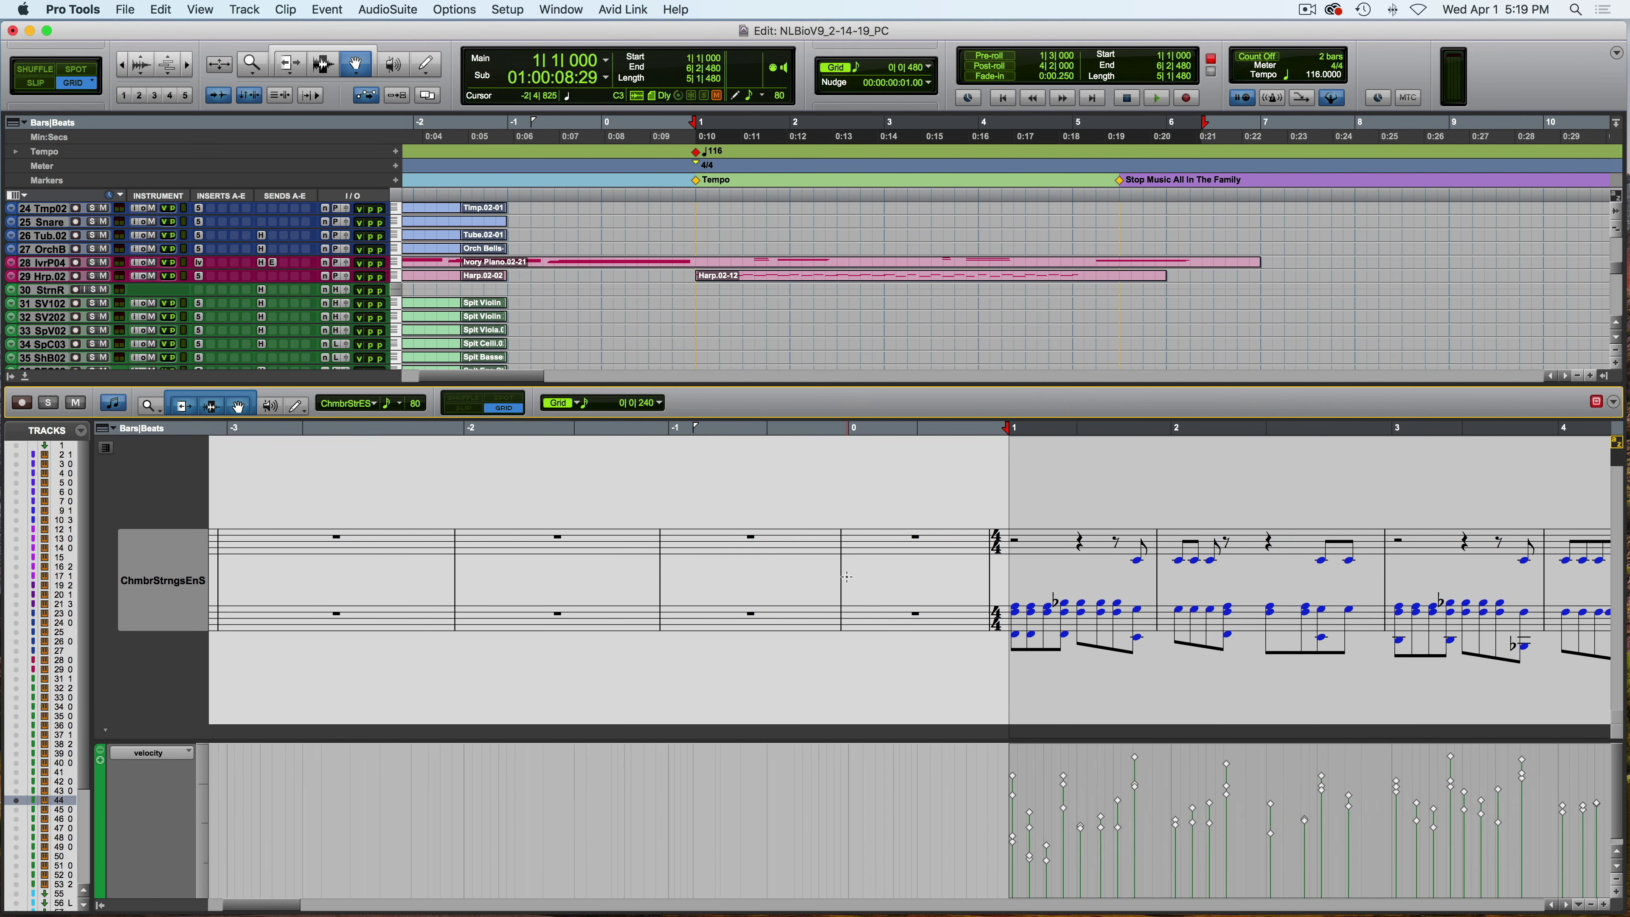
click(81, 270)
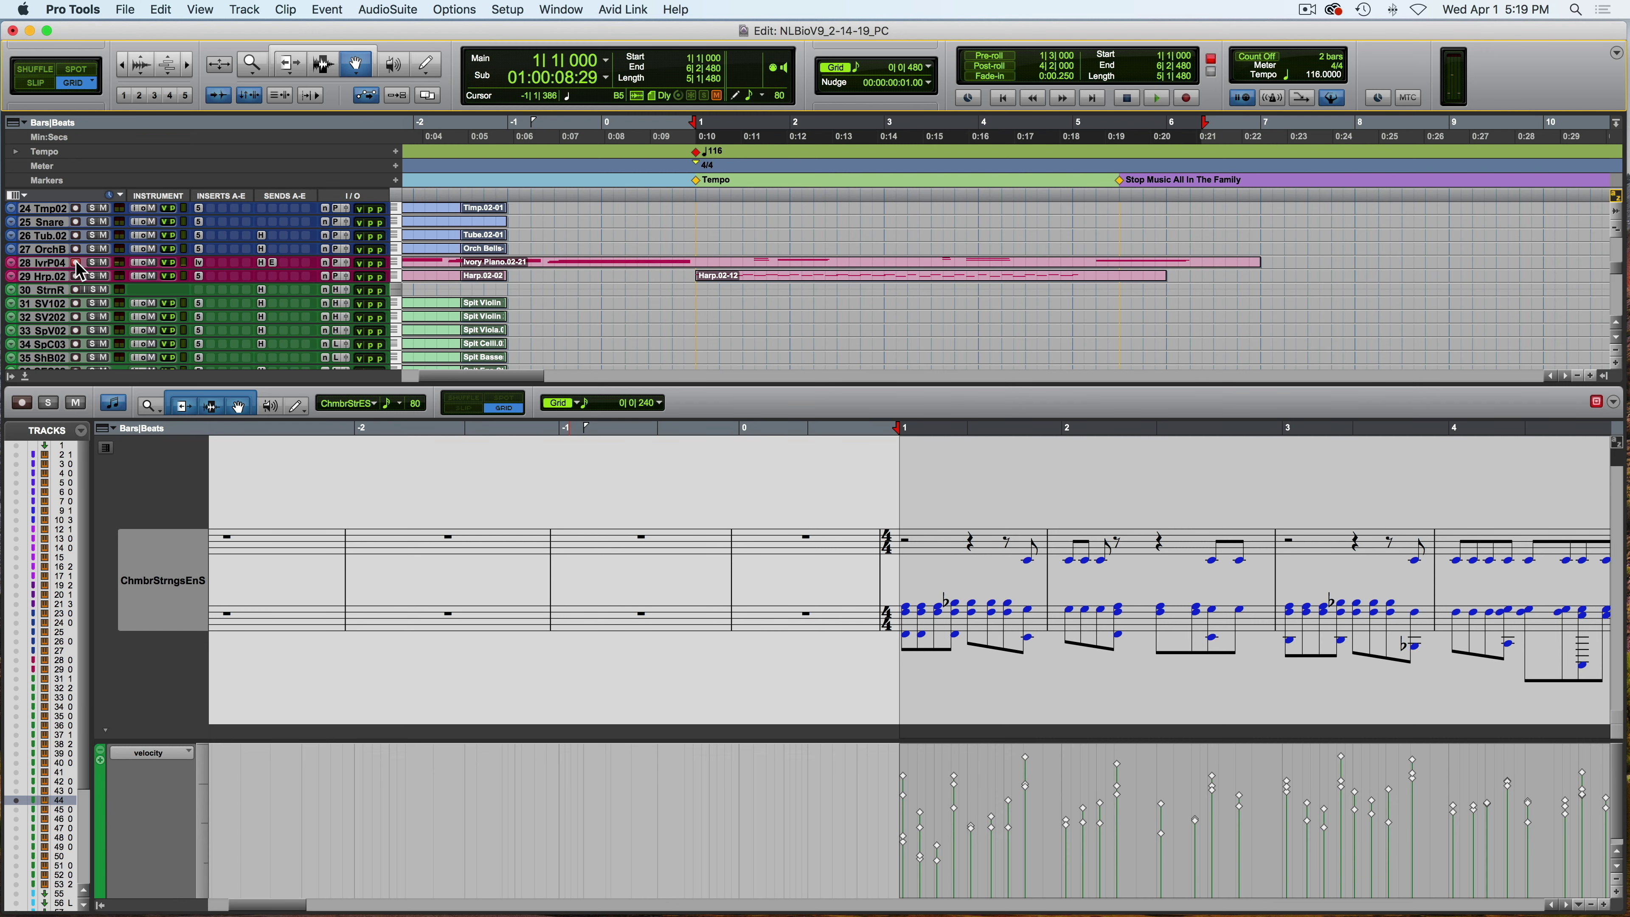
scroll(77, 261, right, 3)
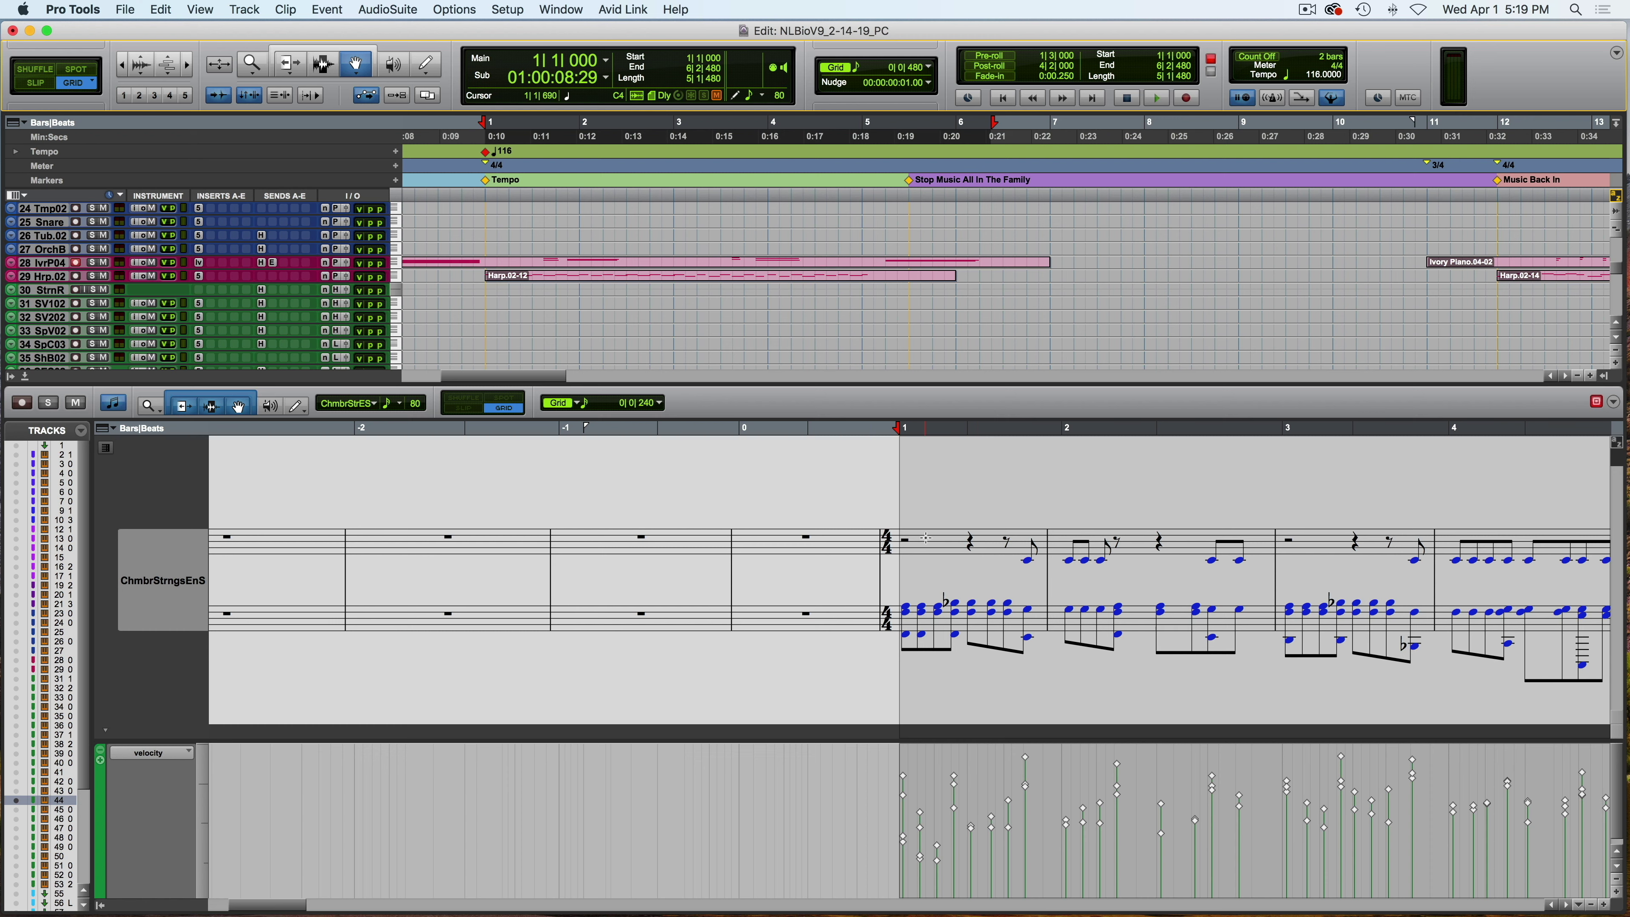
click(893, 485)
click(889, 435)
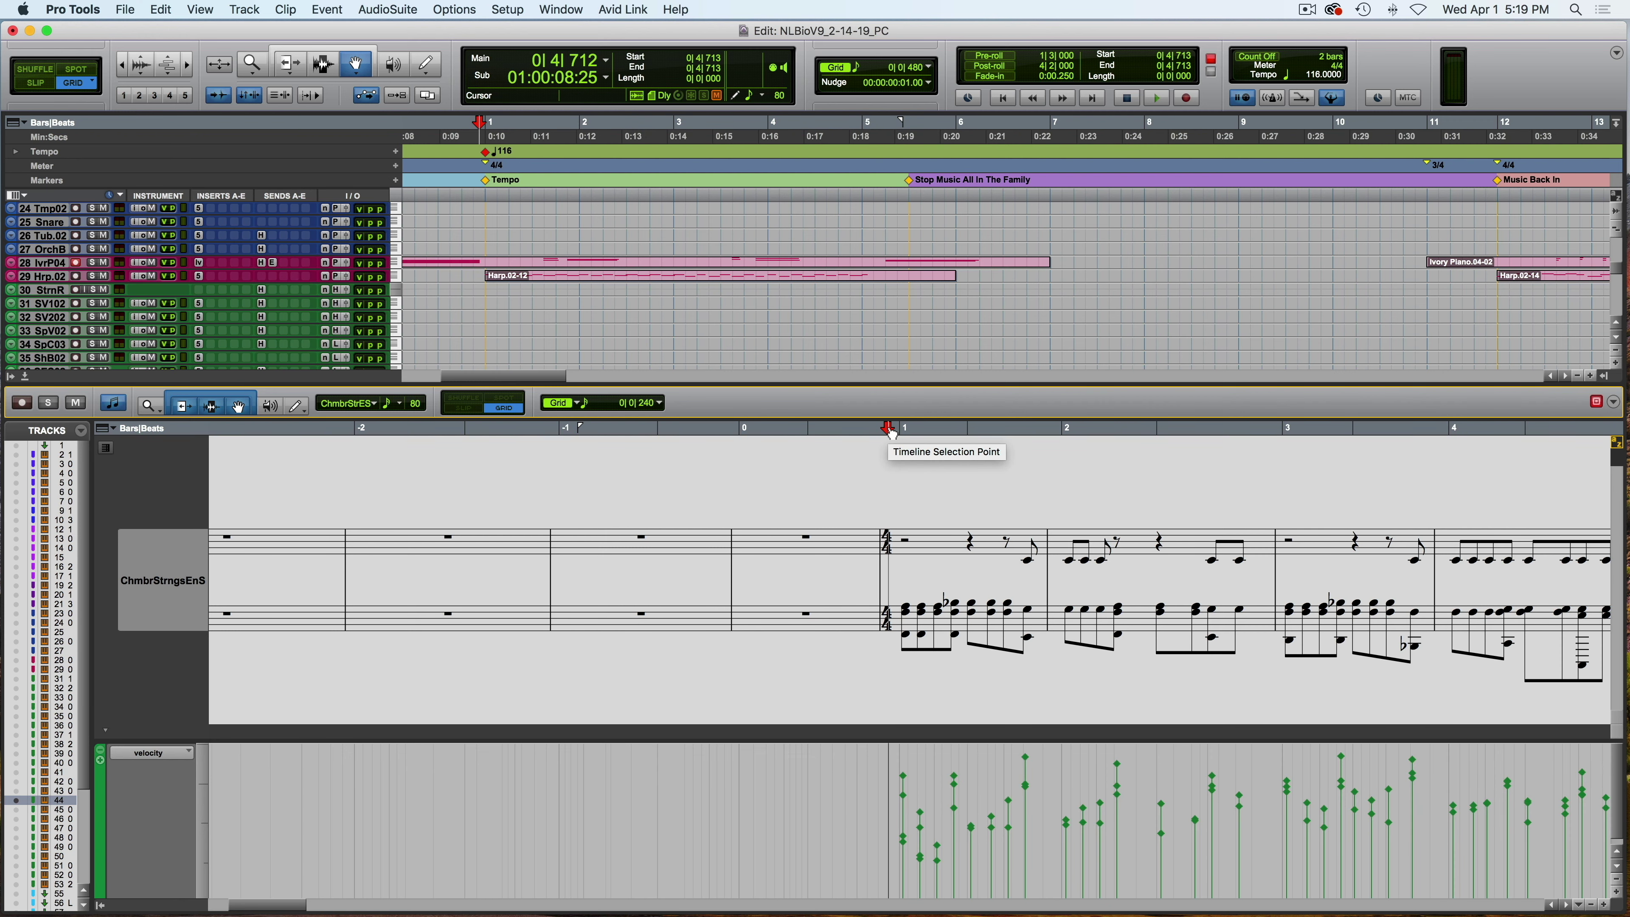
Play the chamber strings notation from just before bar 1 to bar 5, stop, and select the low note ending bar 1.
key(space)
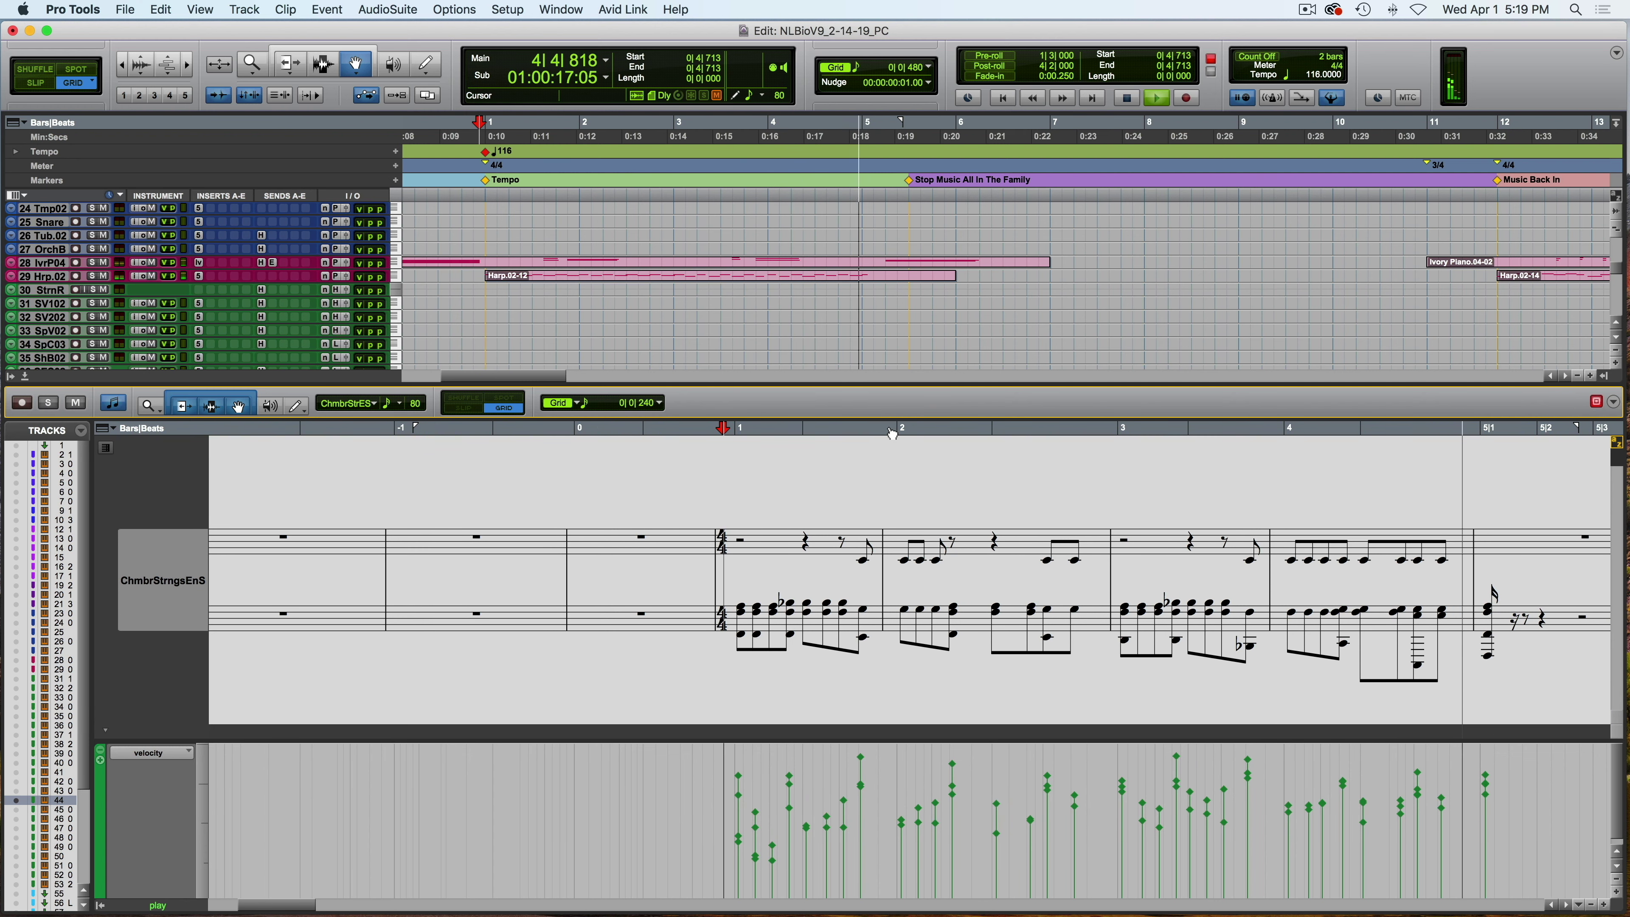
key(space)
scroll(869, 593, right, 5)
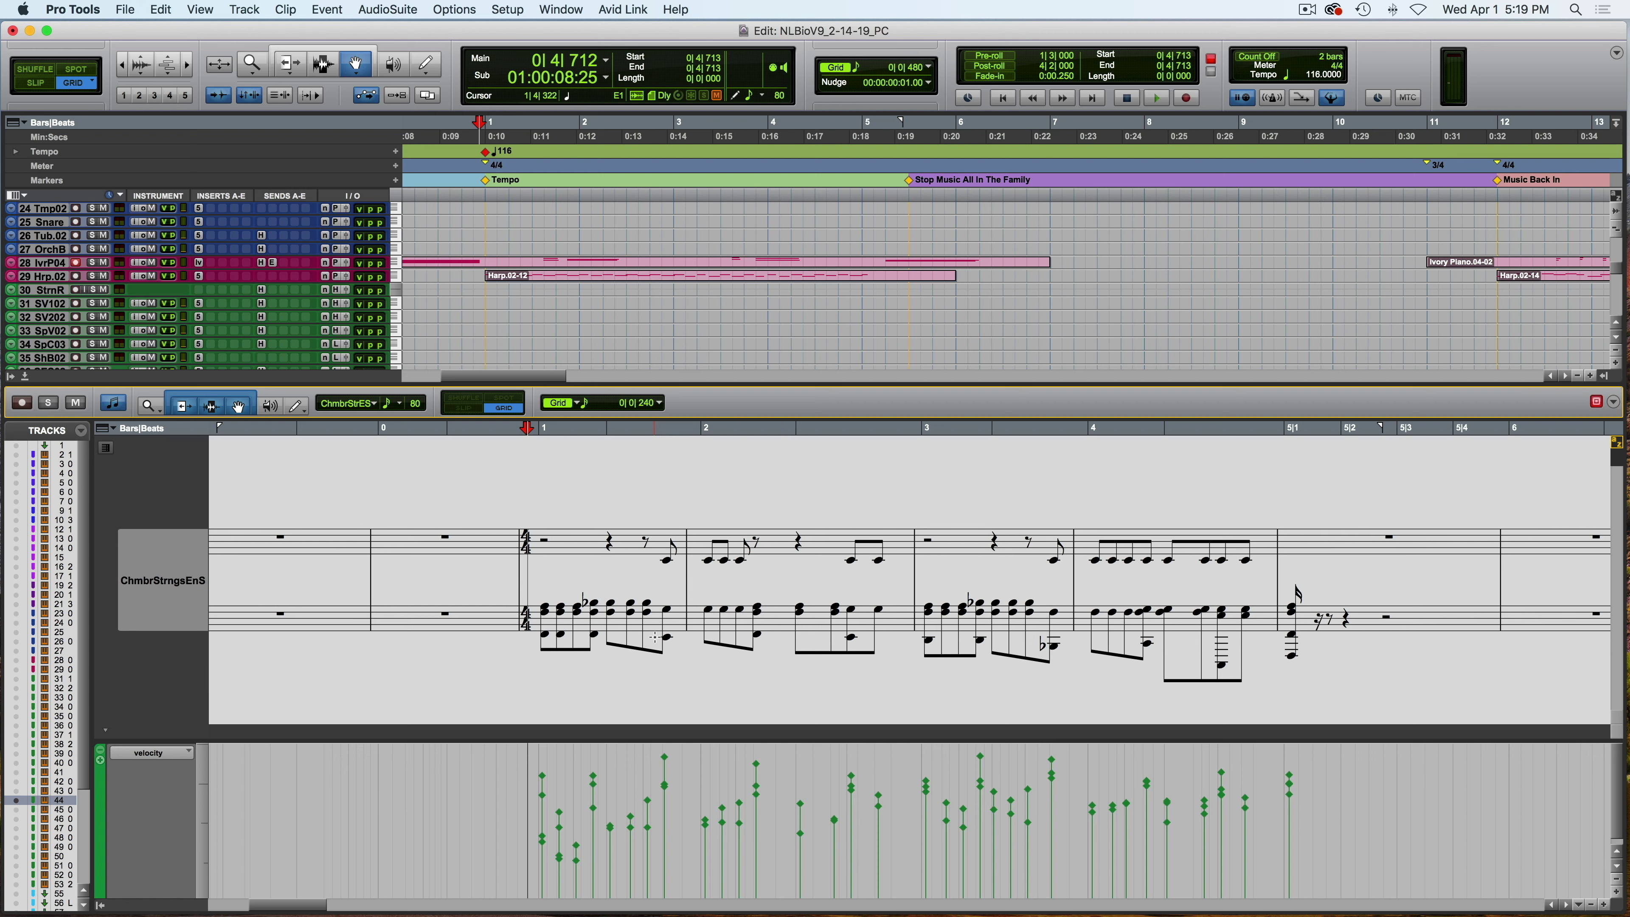
click(758, 635)
click(667, 639)
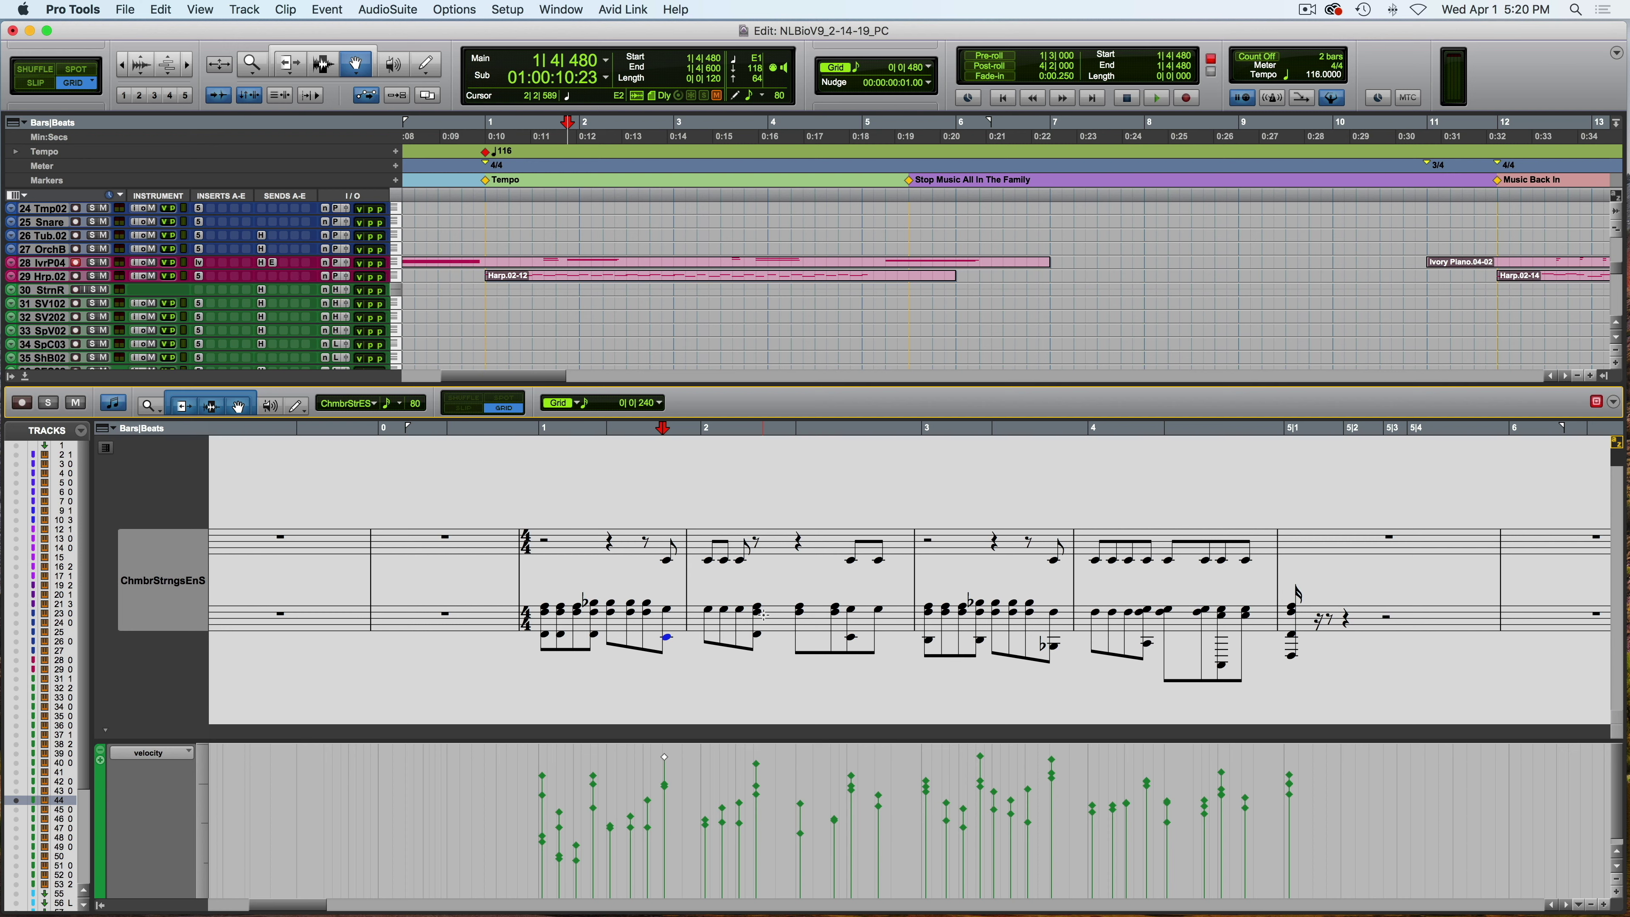
Place the cursor at 11|3|000, ahead of the Music Back In marker, play the entrance, close the notation pane and stop.
scroll(1155, 187, right, 5)
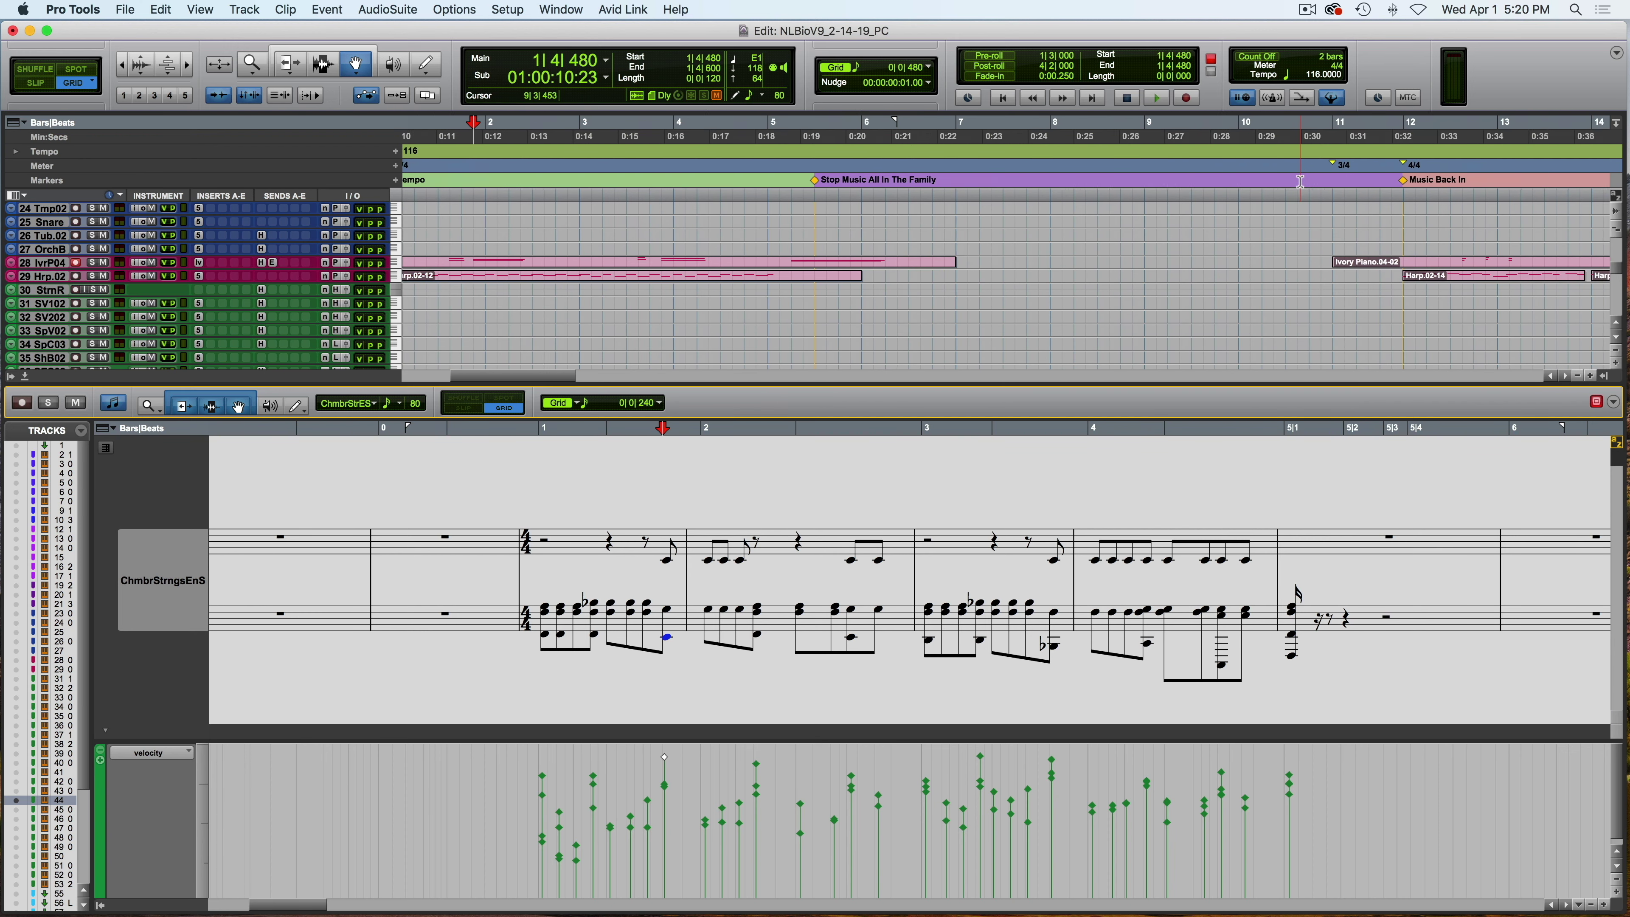
click(1090, 176)
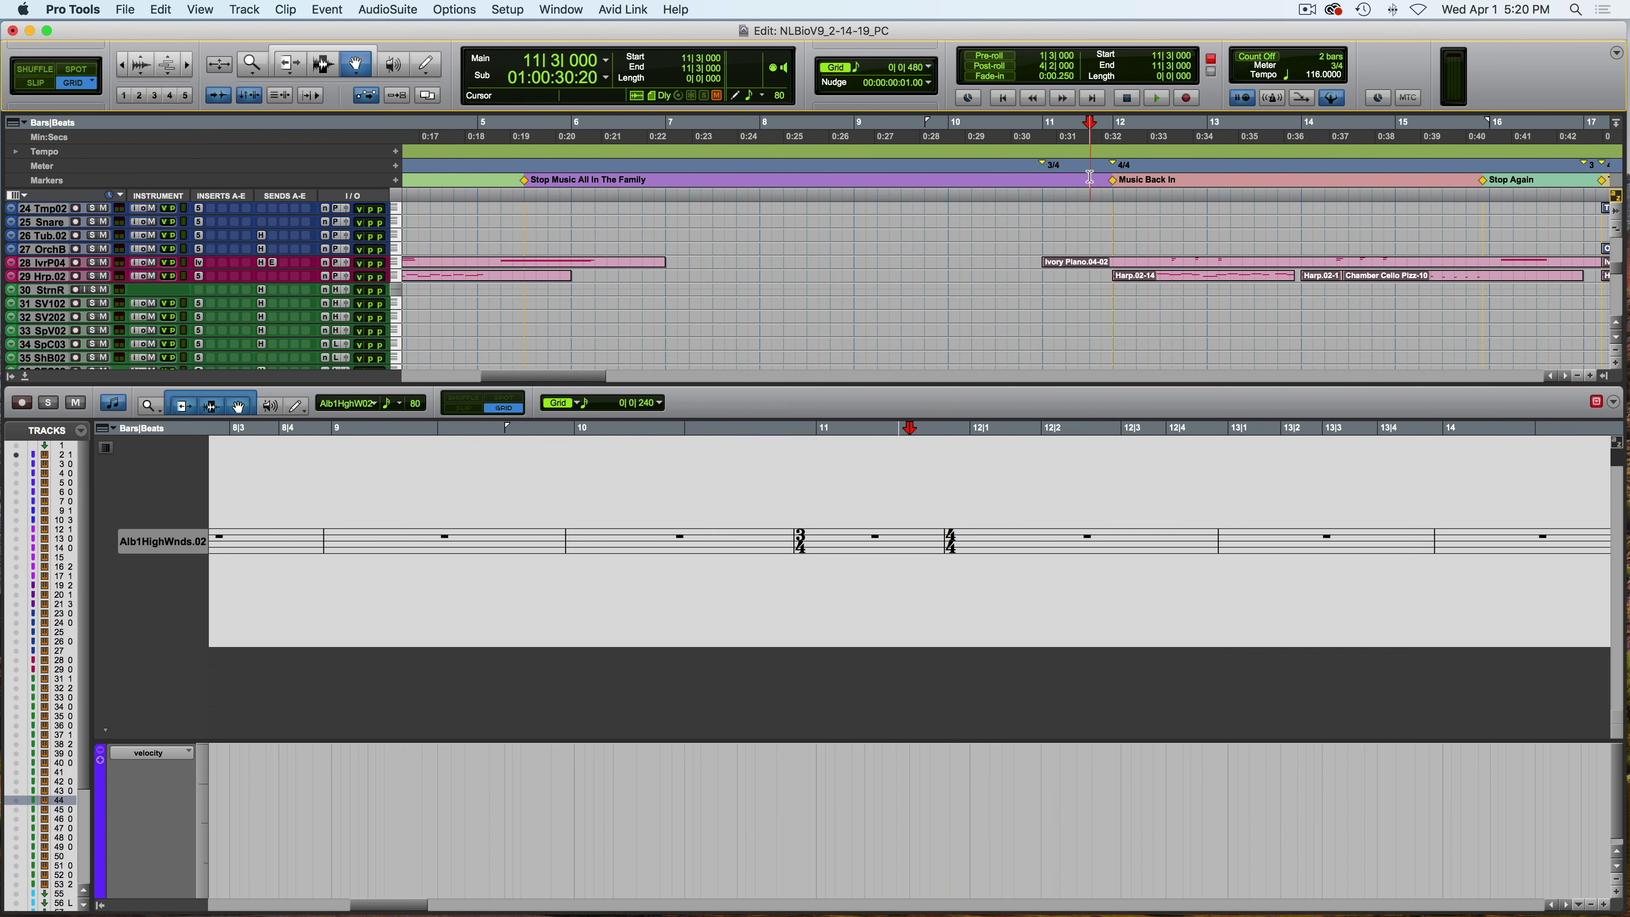
key(space)
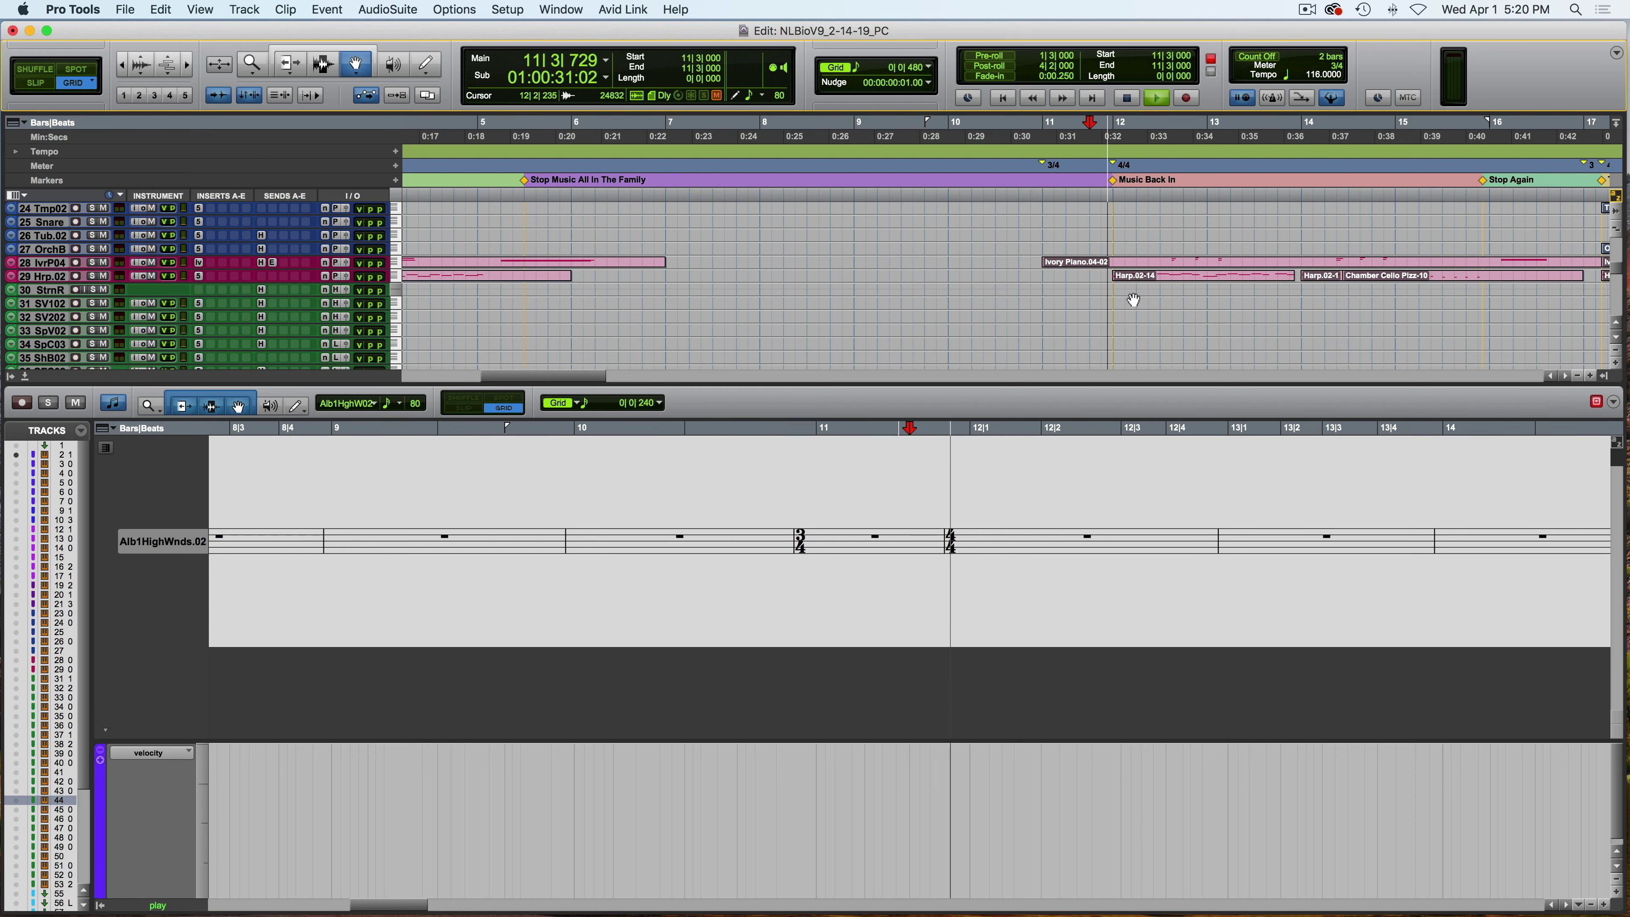
click(25, 376)
key(space)
Open the Chamber Cello Pizz-02 clip in notation and play it from 11|3|701 through bar 15, stopping after it.
click(1167, 443)
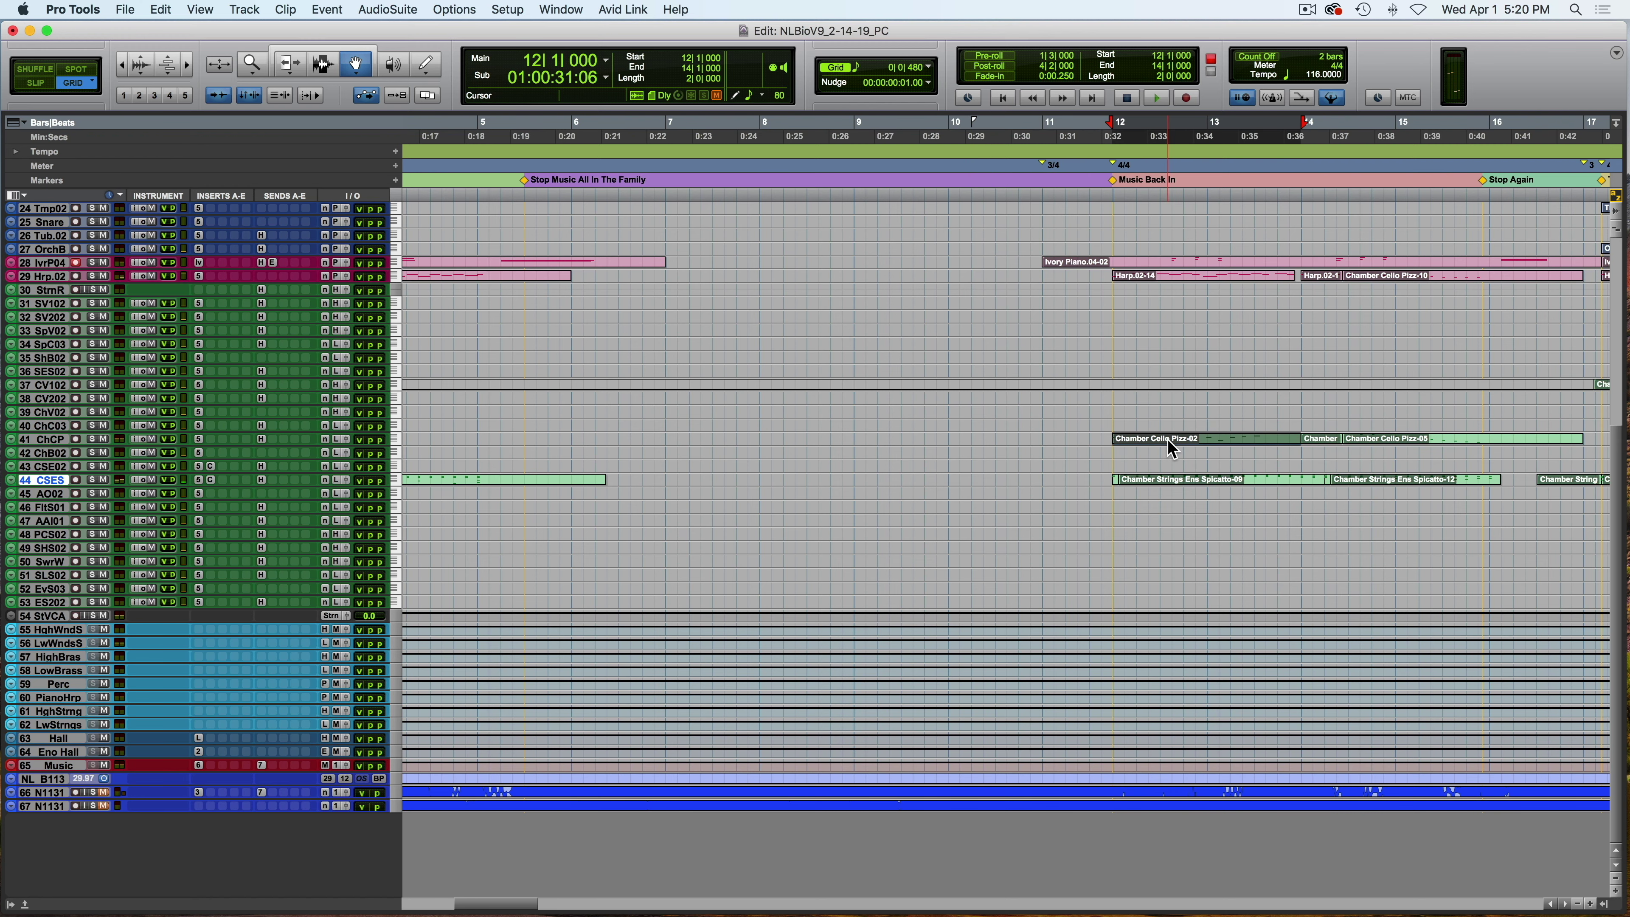
double_click(1168, 439)
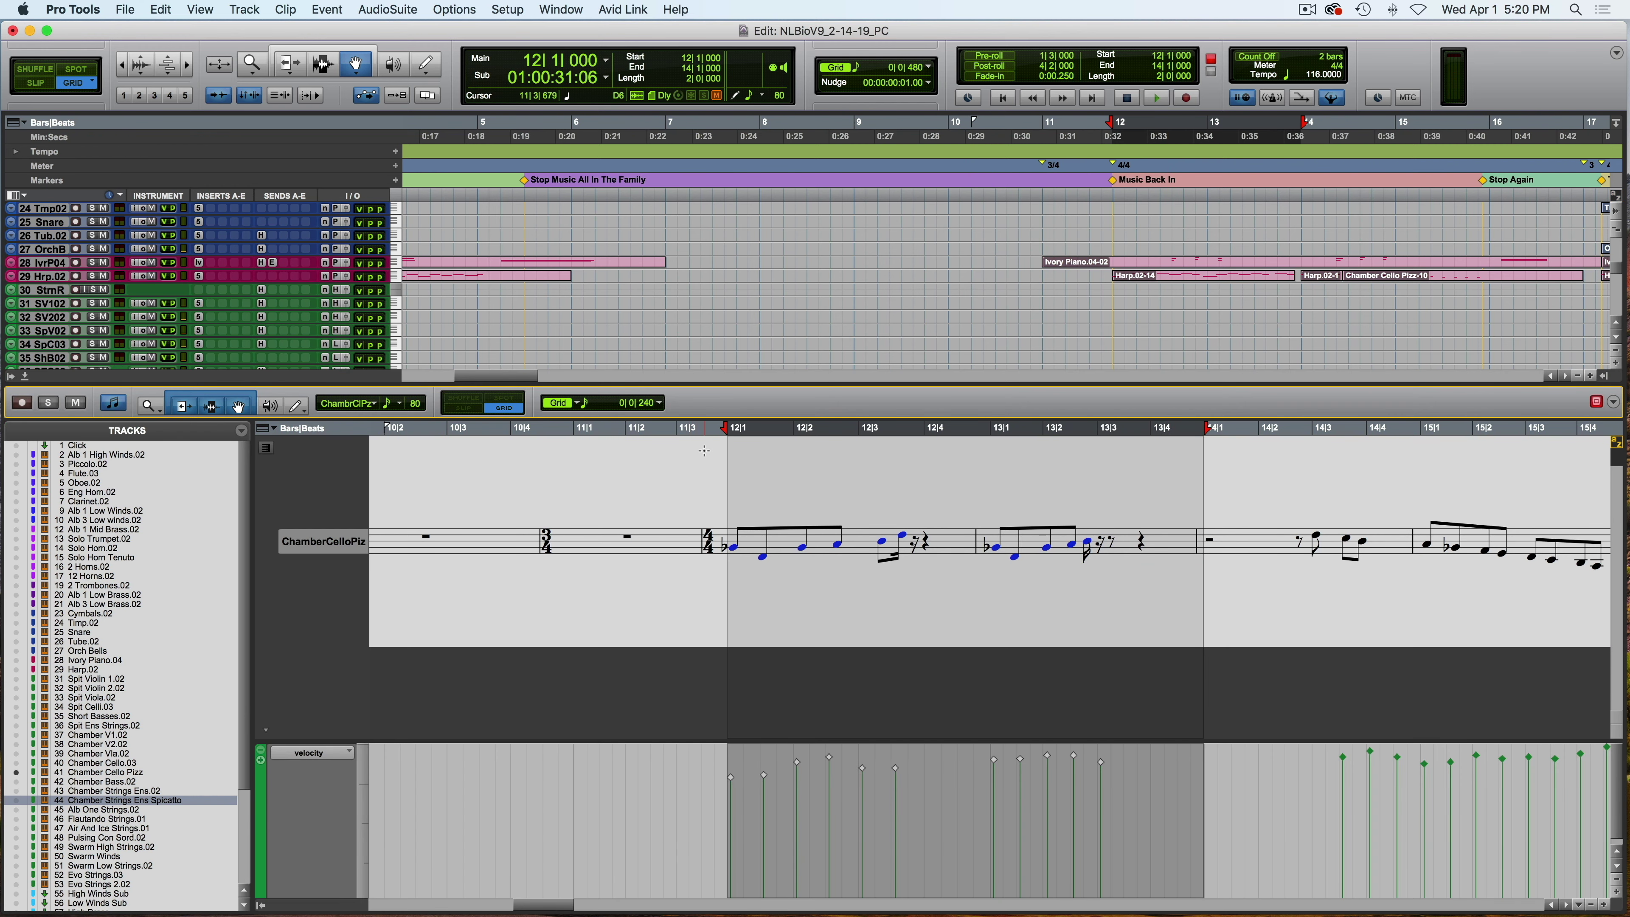
click(706, 427)
key(space)
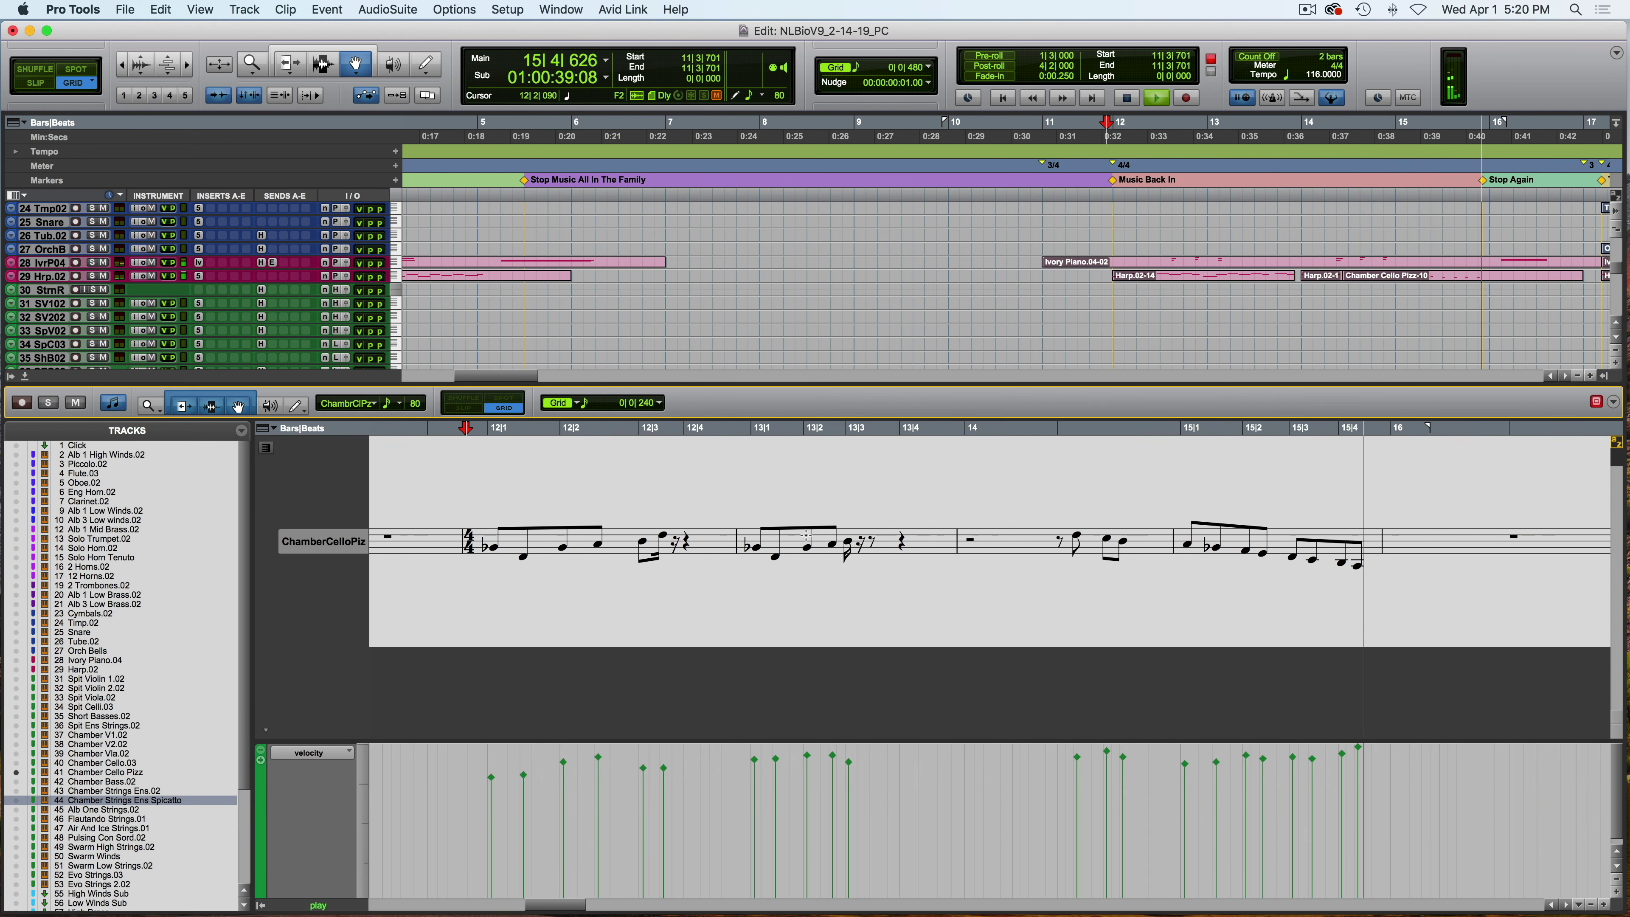
key(space)
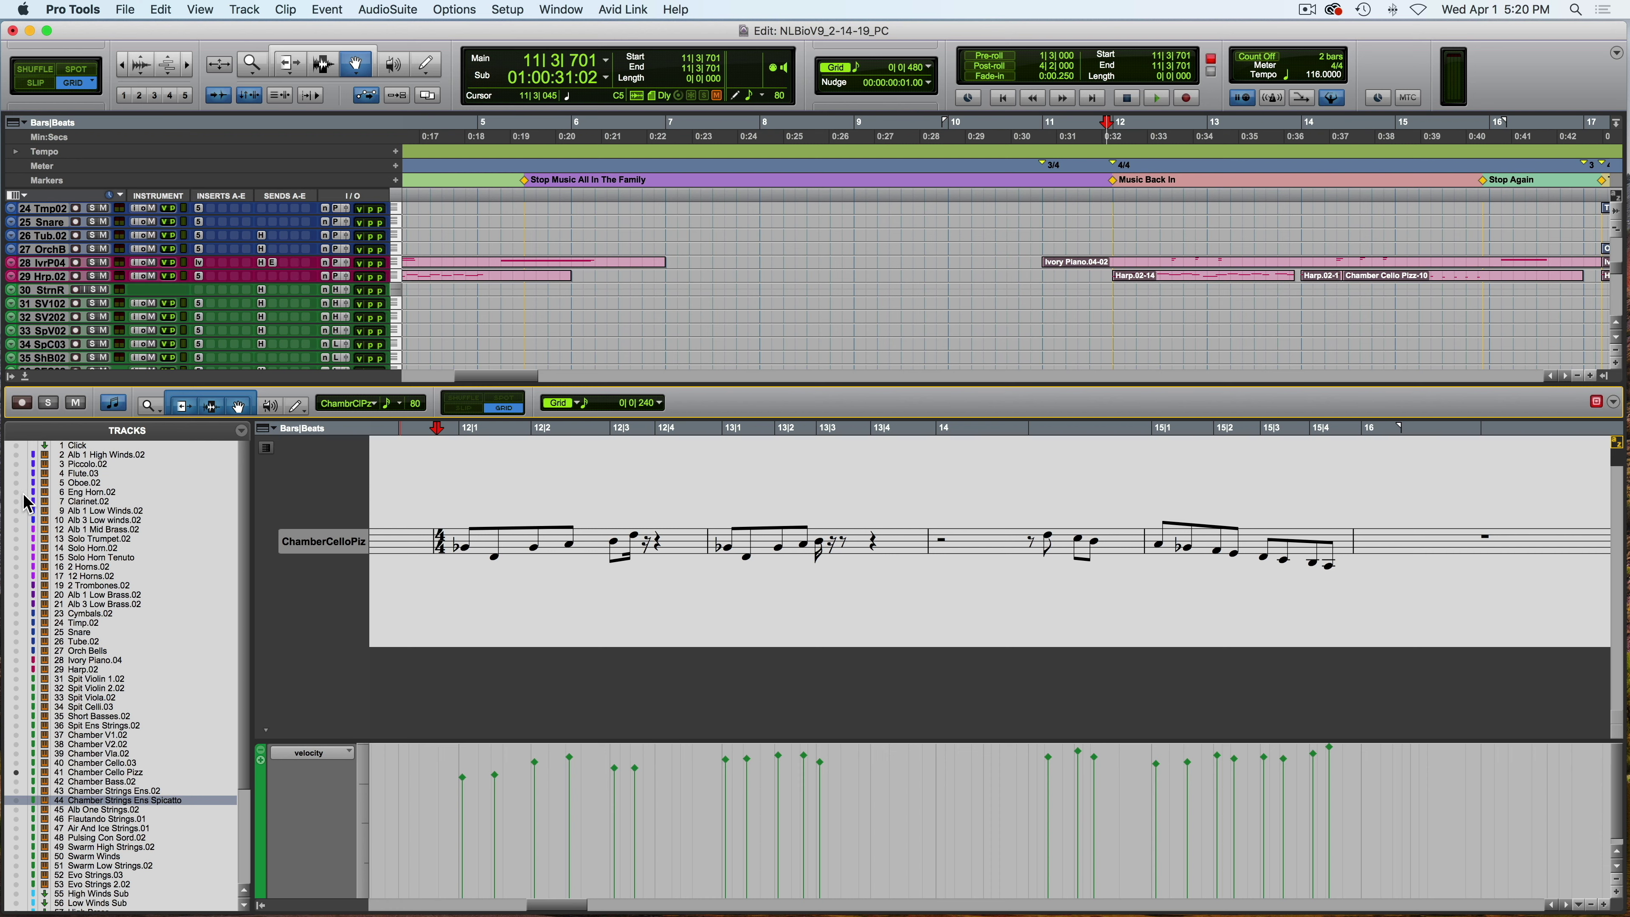
Add Alb 1 Low Winds.02 to the cello pizzicato notation, solo both parts, and play them from 11|3|491 into bar 16.
click(16, 511)
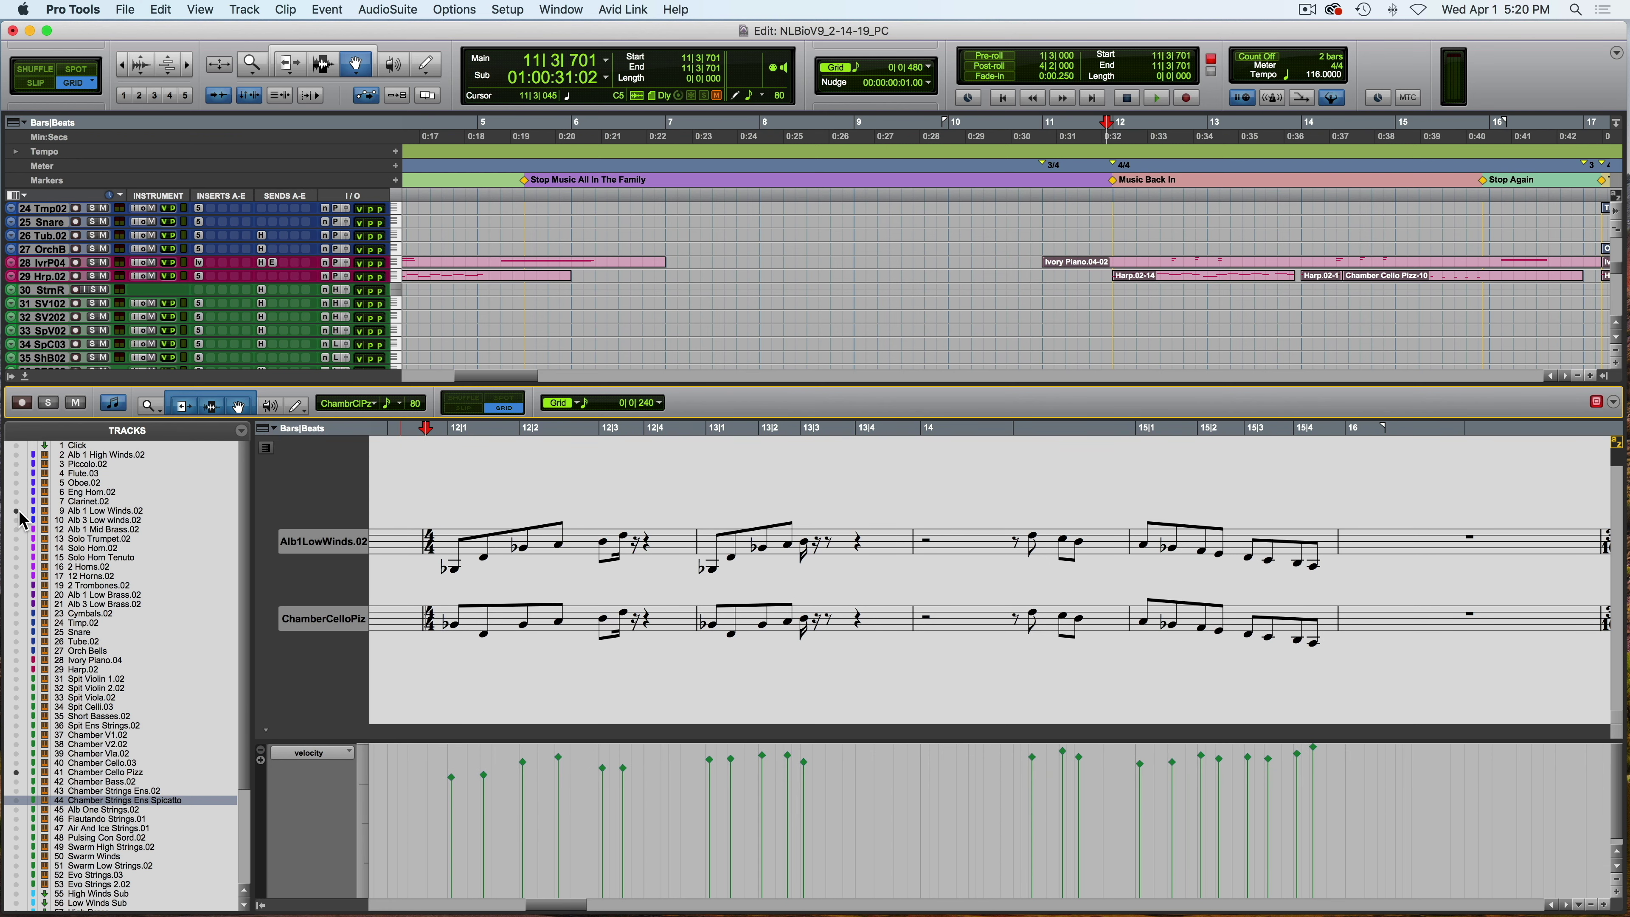
click(48, 402)
click(409, 434)
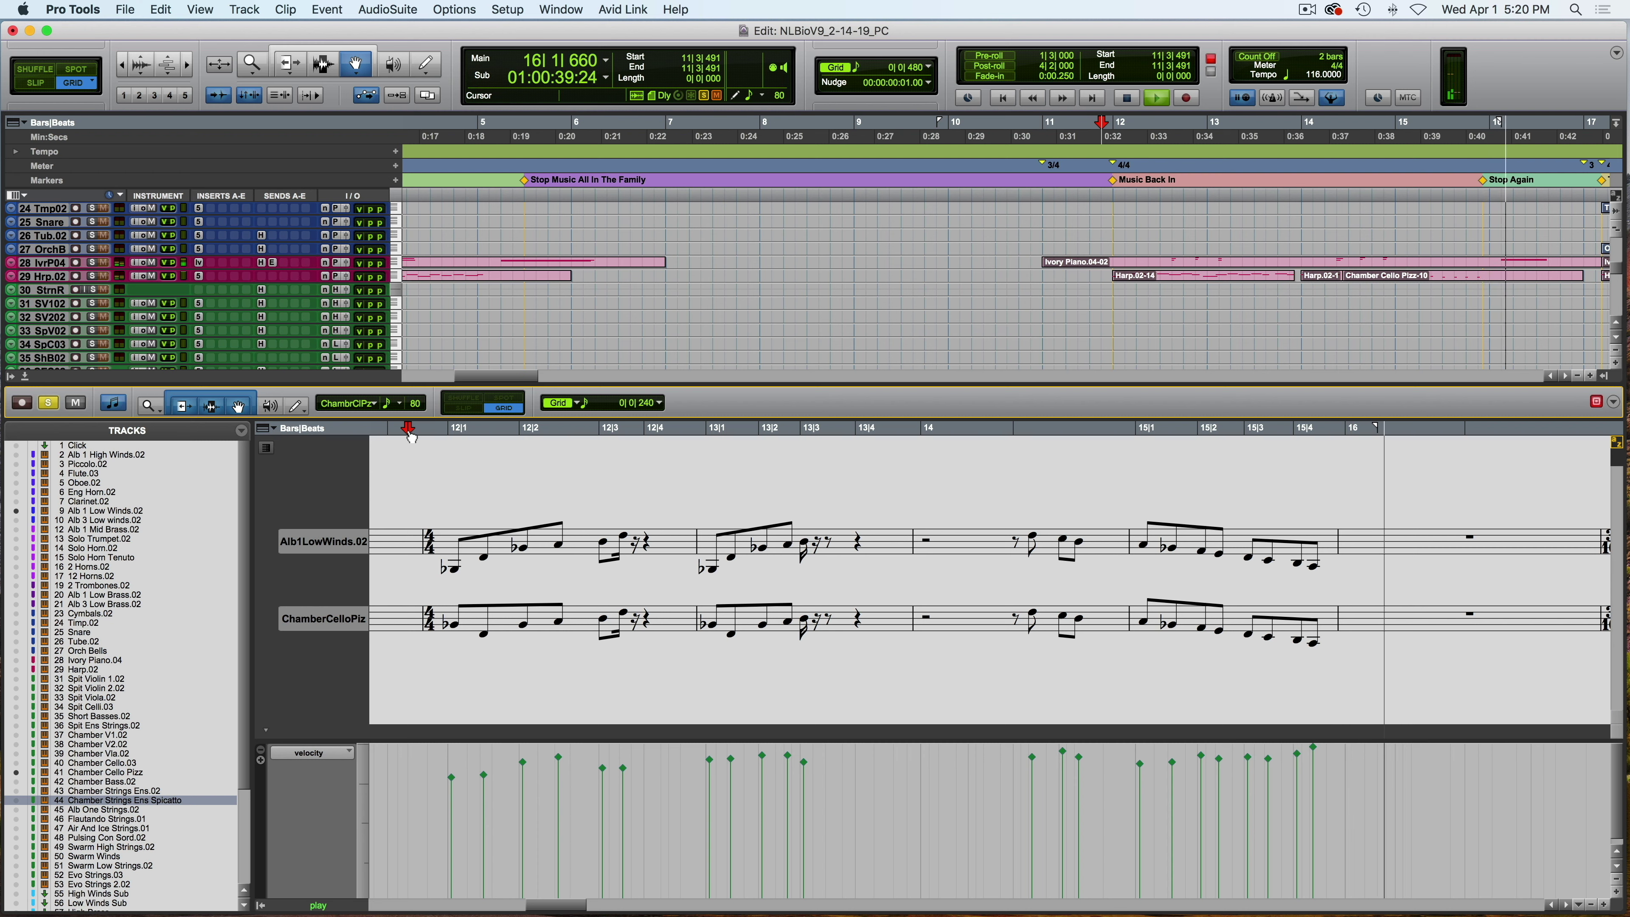
key(space)
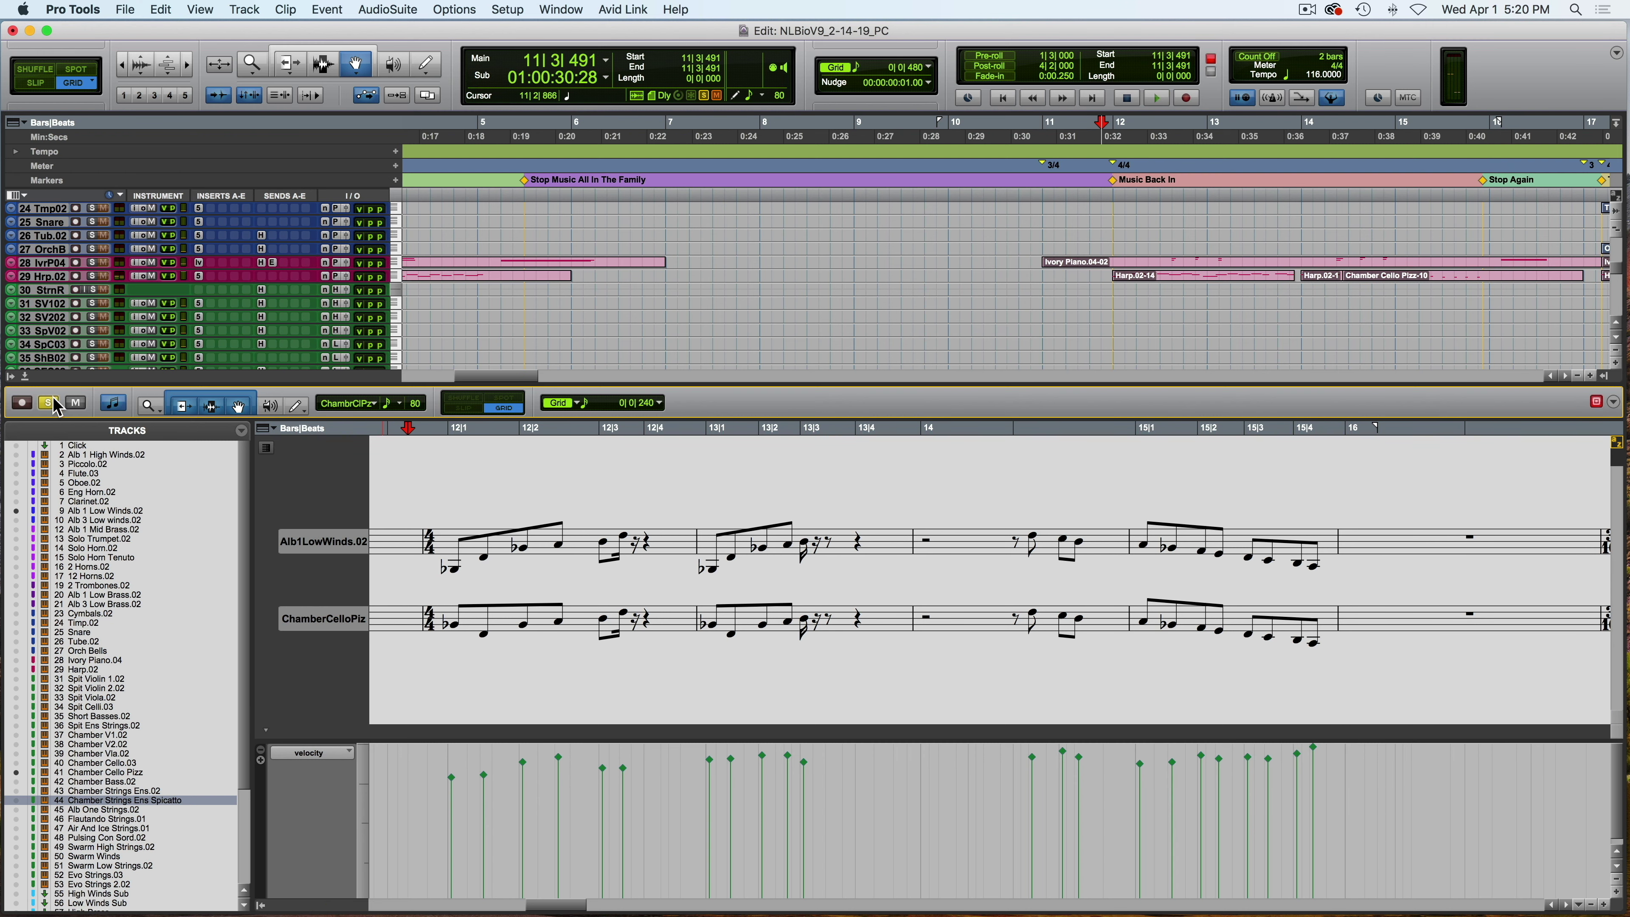
Place the cursor at 15|4|480, ahead of the Stop Again marker, play from there and stop.
click(1488, 164)
key(space)
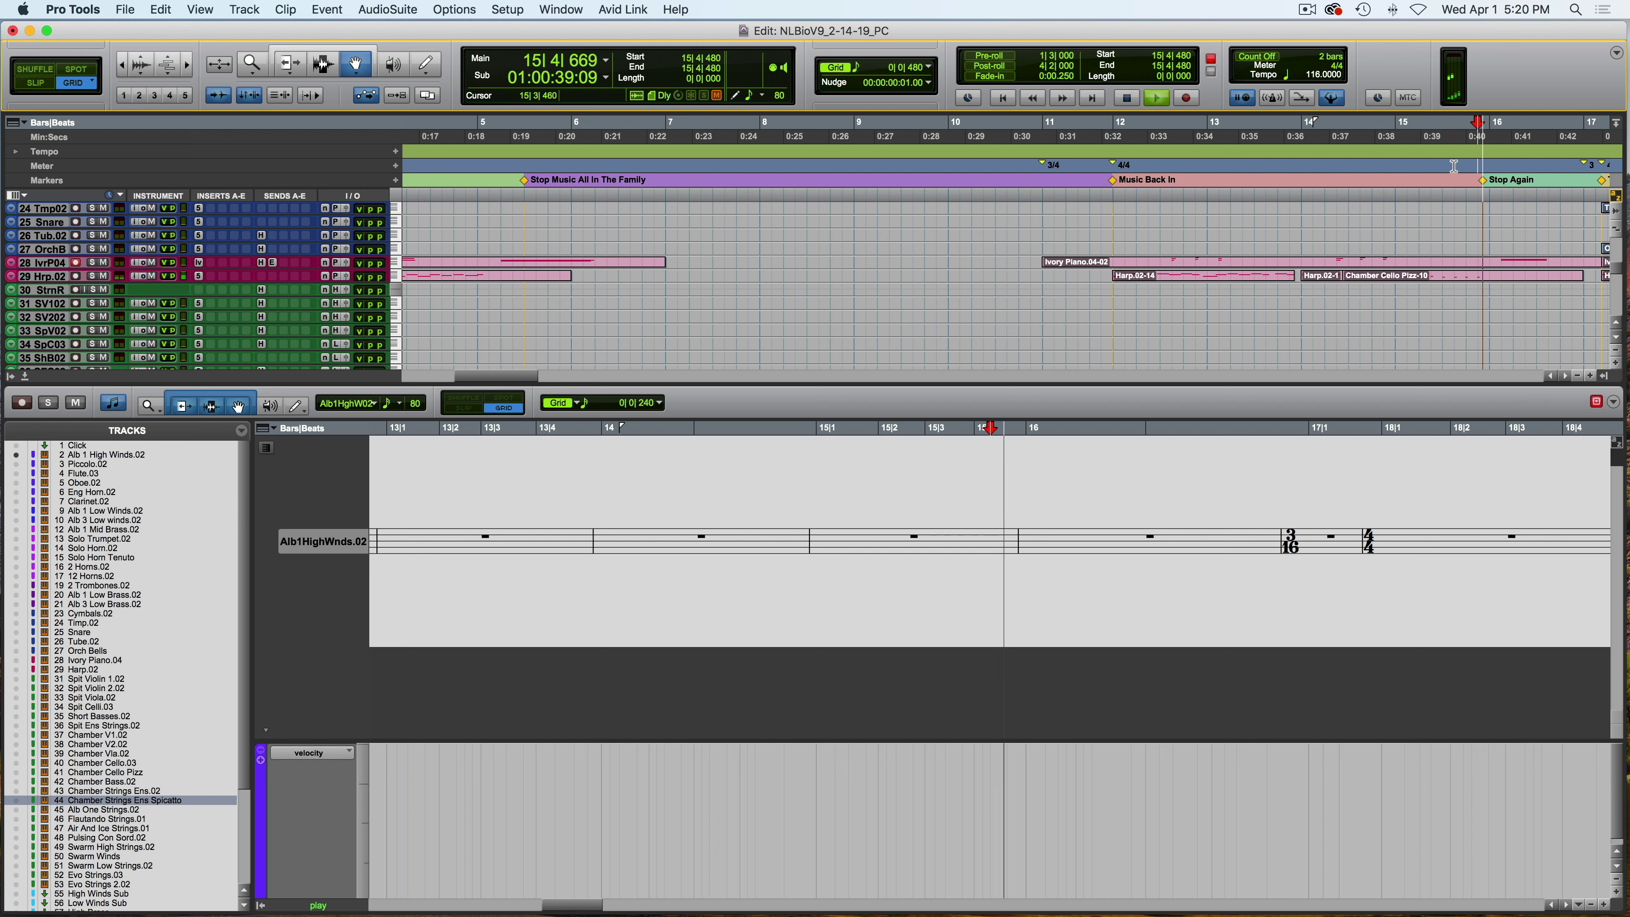
key(space)
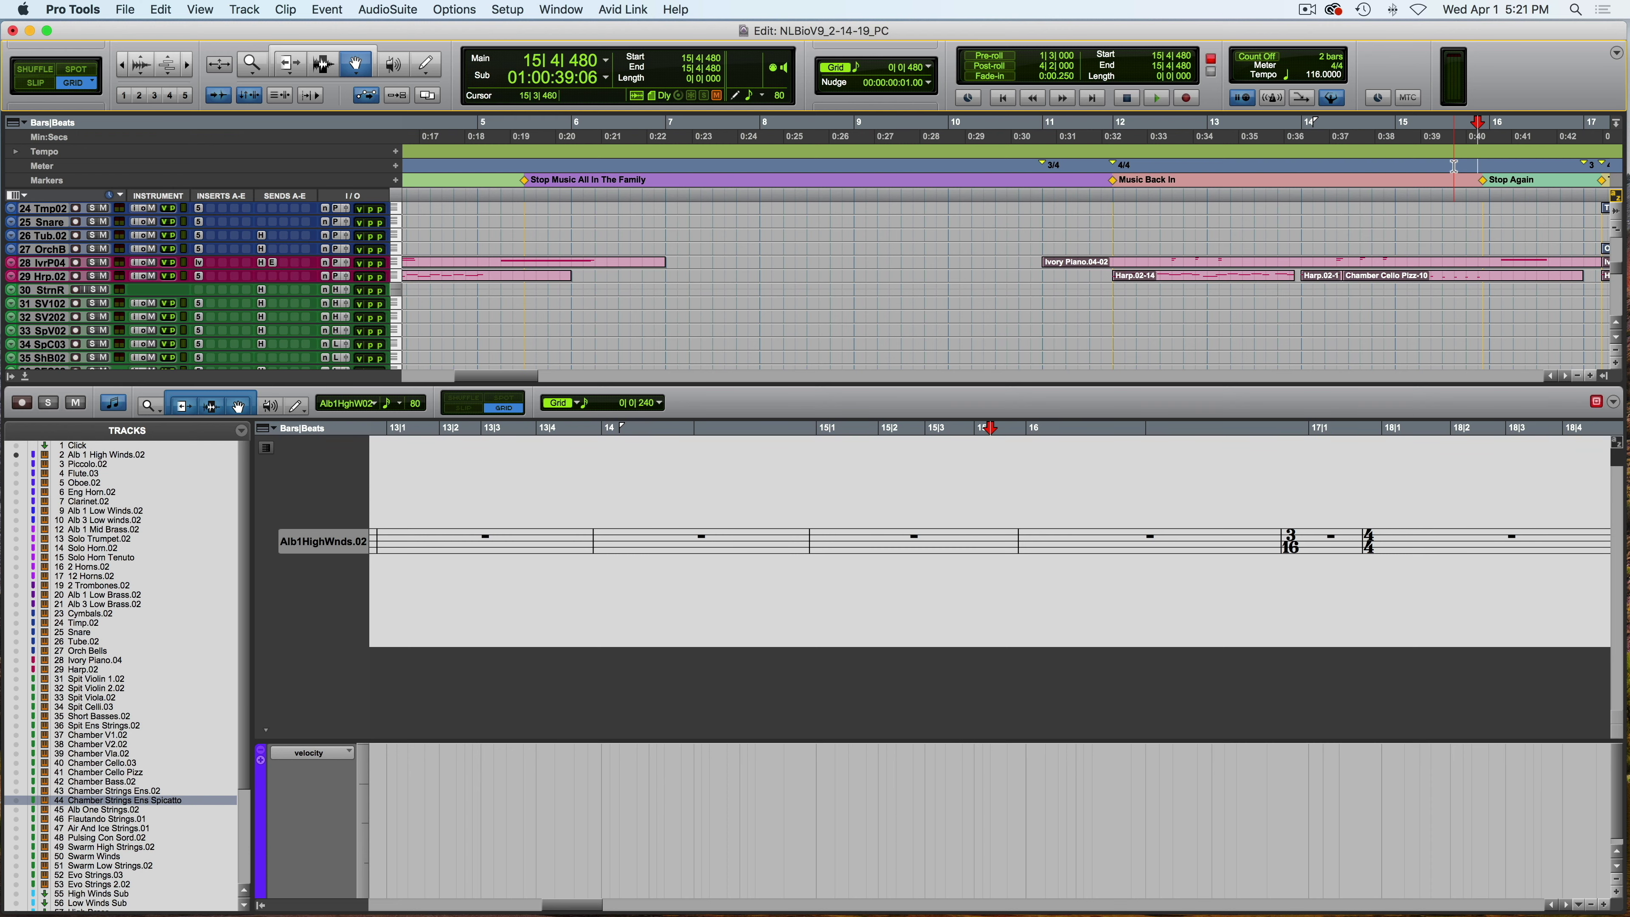
Play the second Tempo section from 17|3|000, close the notation pane to show all tracks, and stop playback.
scroll(1453, 166, right, 15)
scroll(1454, 164, left, 3)
click(671, 178)
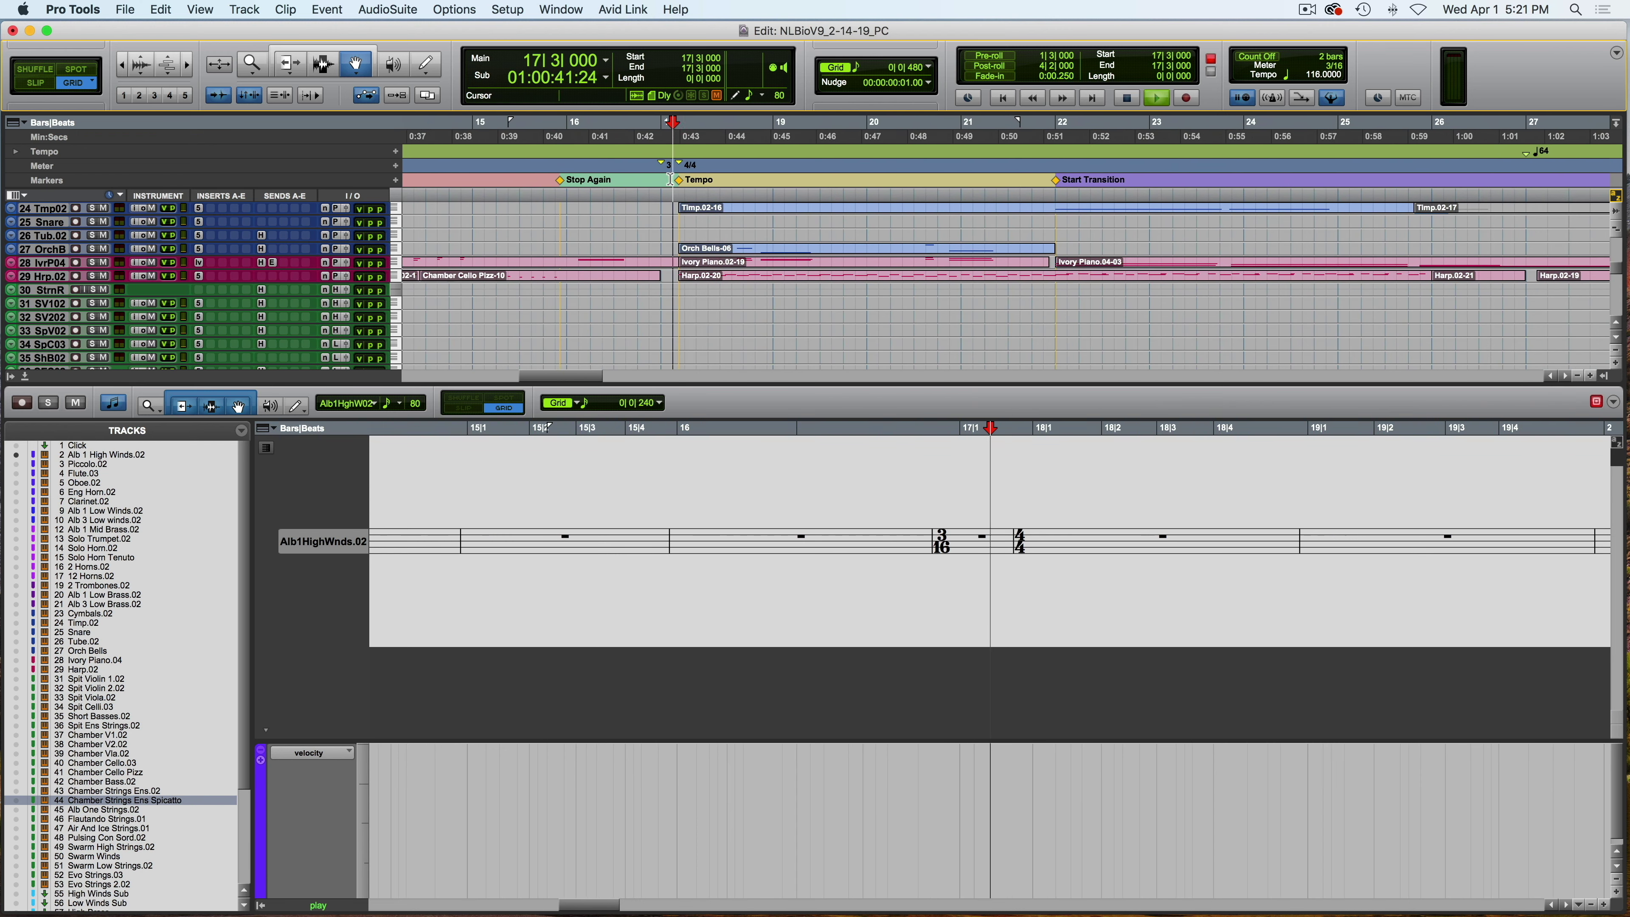
key(space)
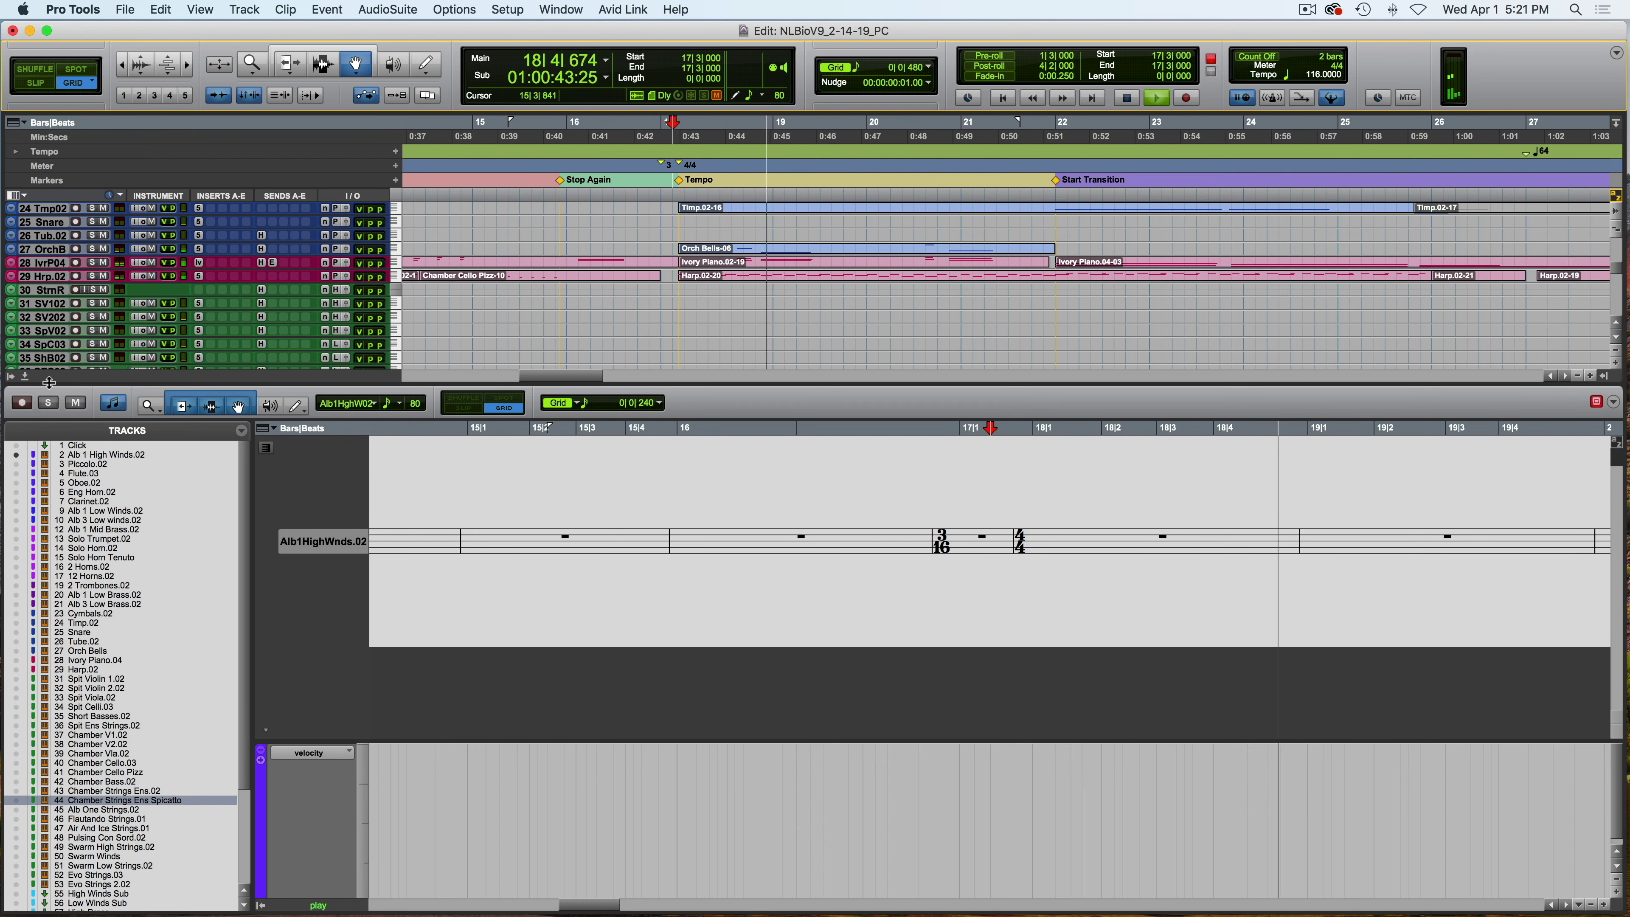
click(25, 376)
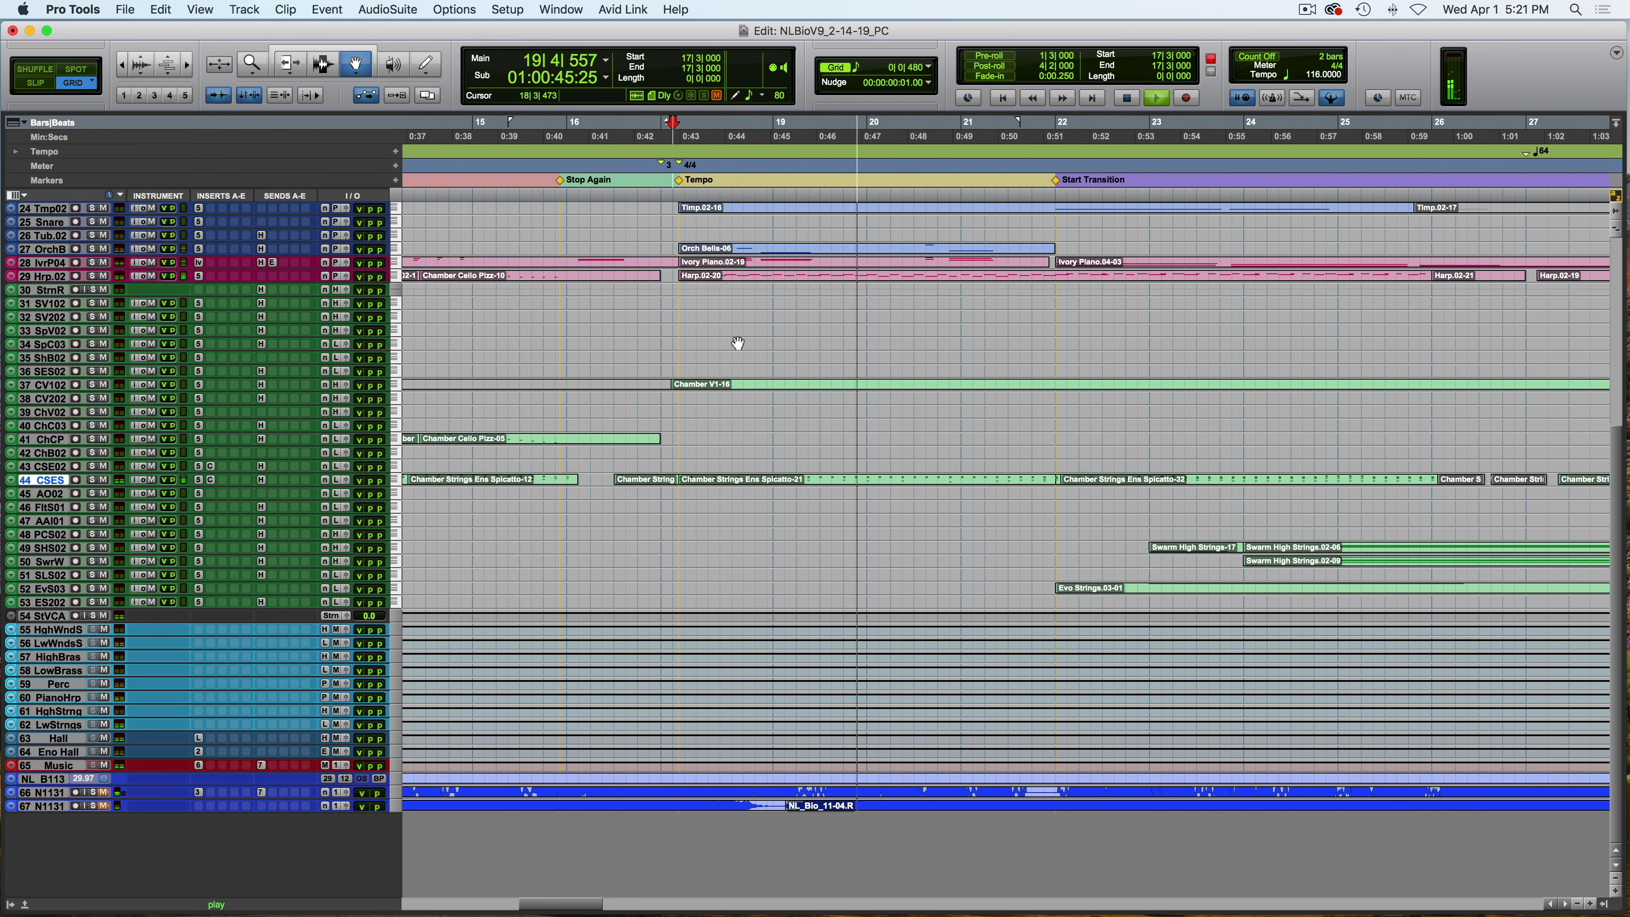
key(space)
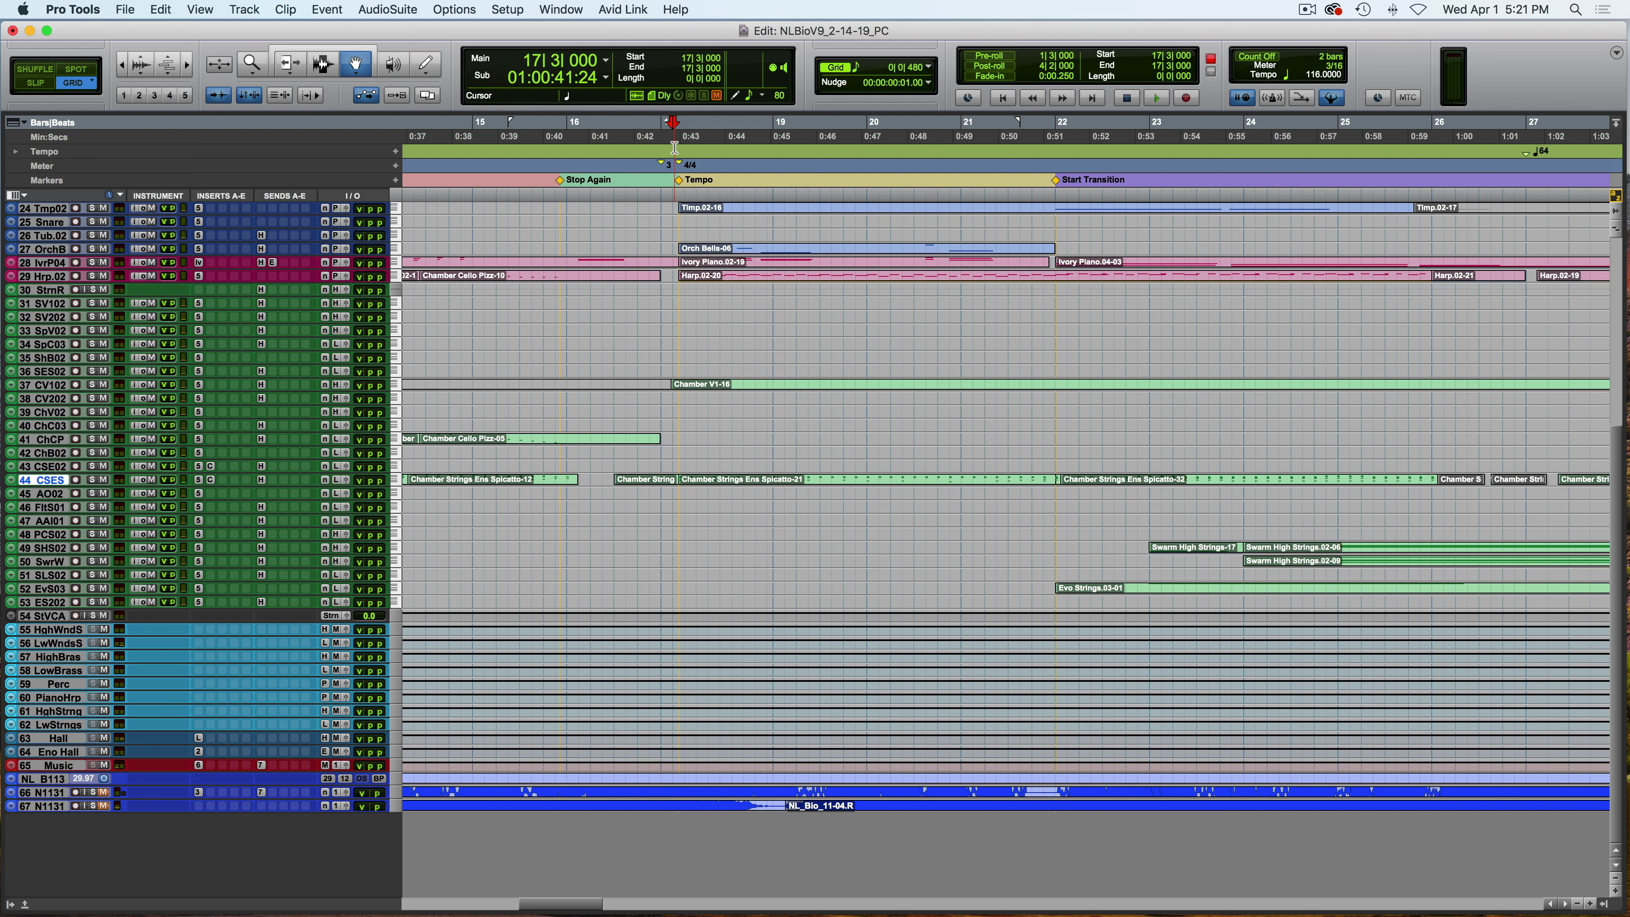
Replay the second Tempo section from 17|3|000, solo the OrchB track, then unsolo it and stop near the end of bar 21.
key(space)
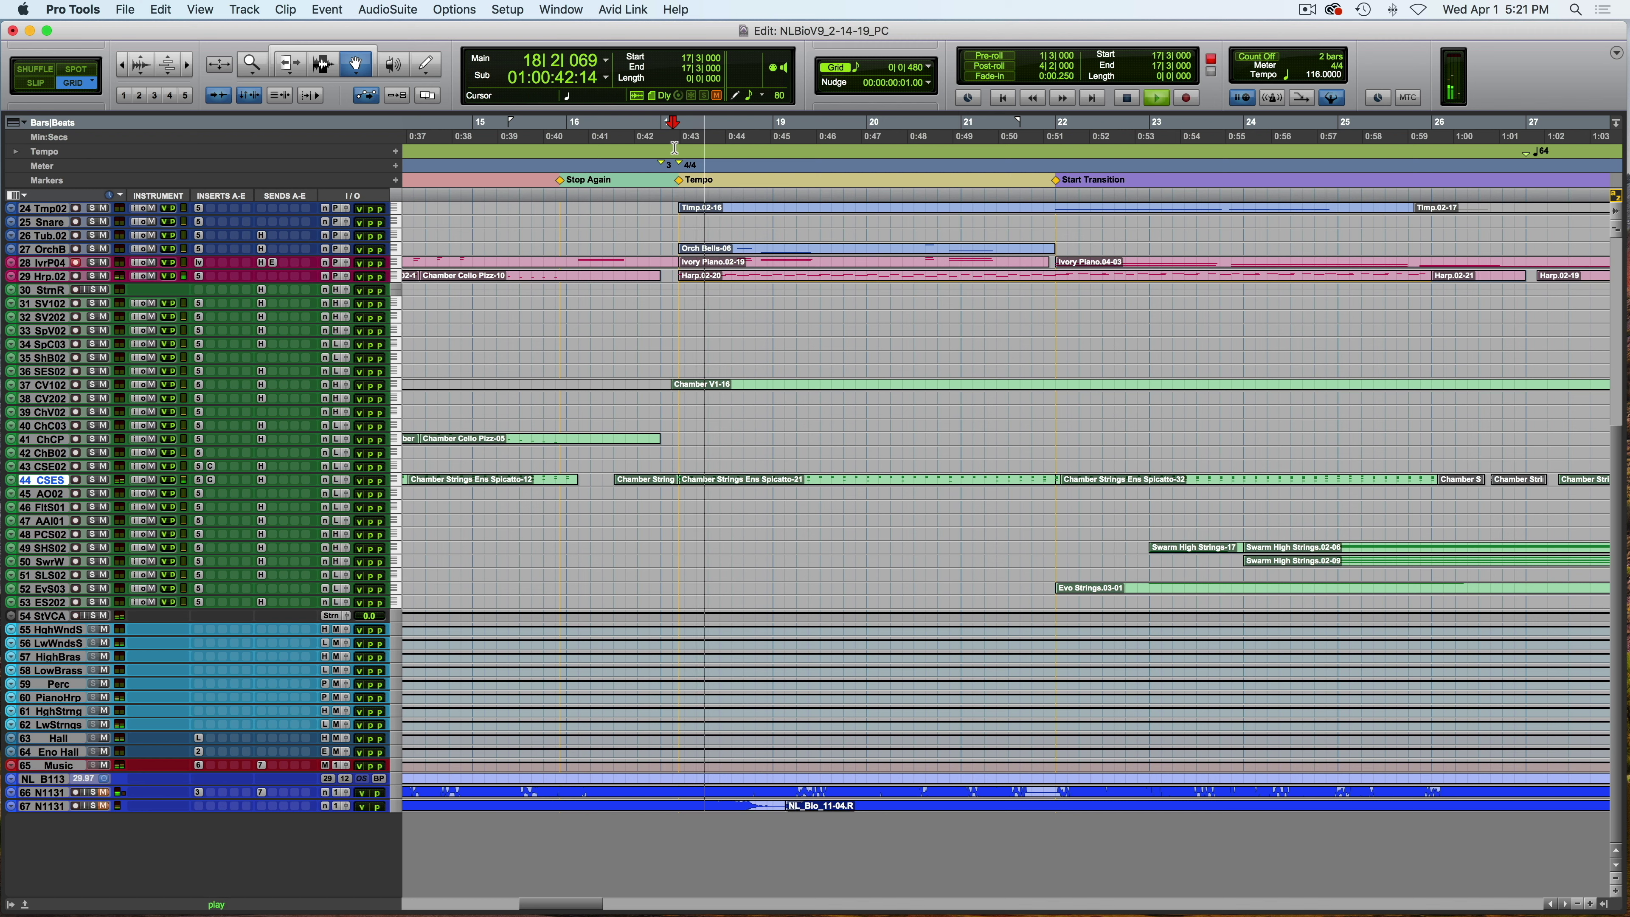
key(space)
key(space)
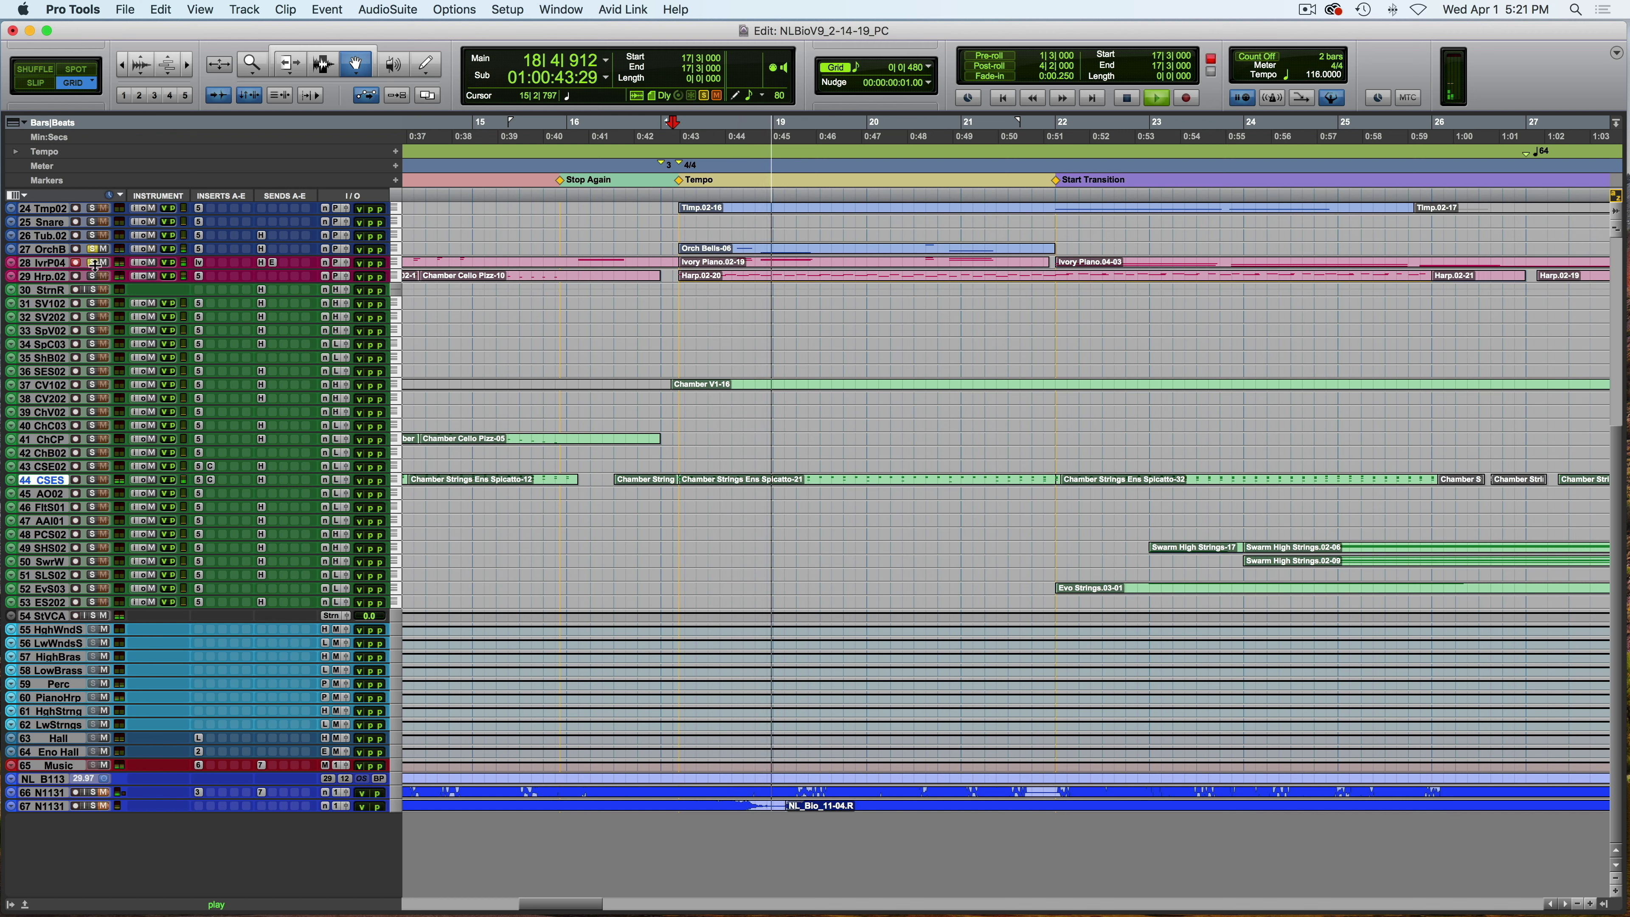
click(92, 249)
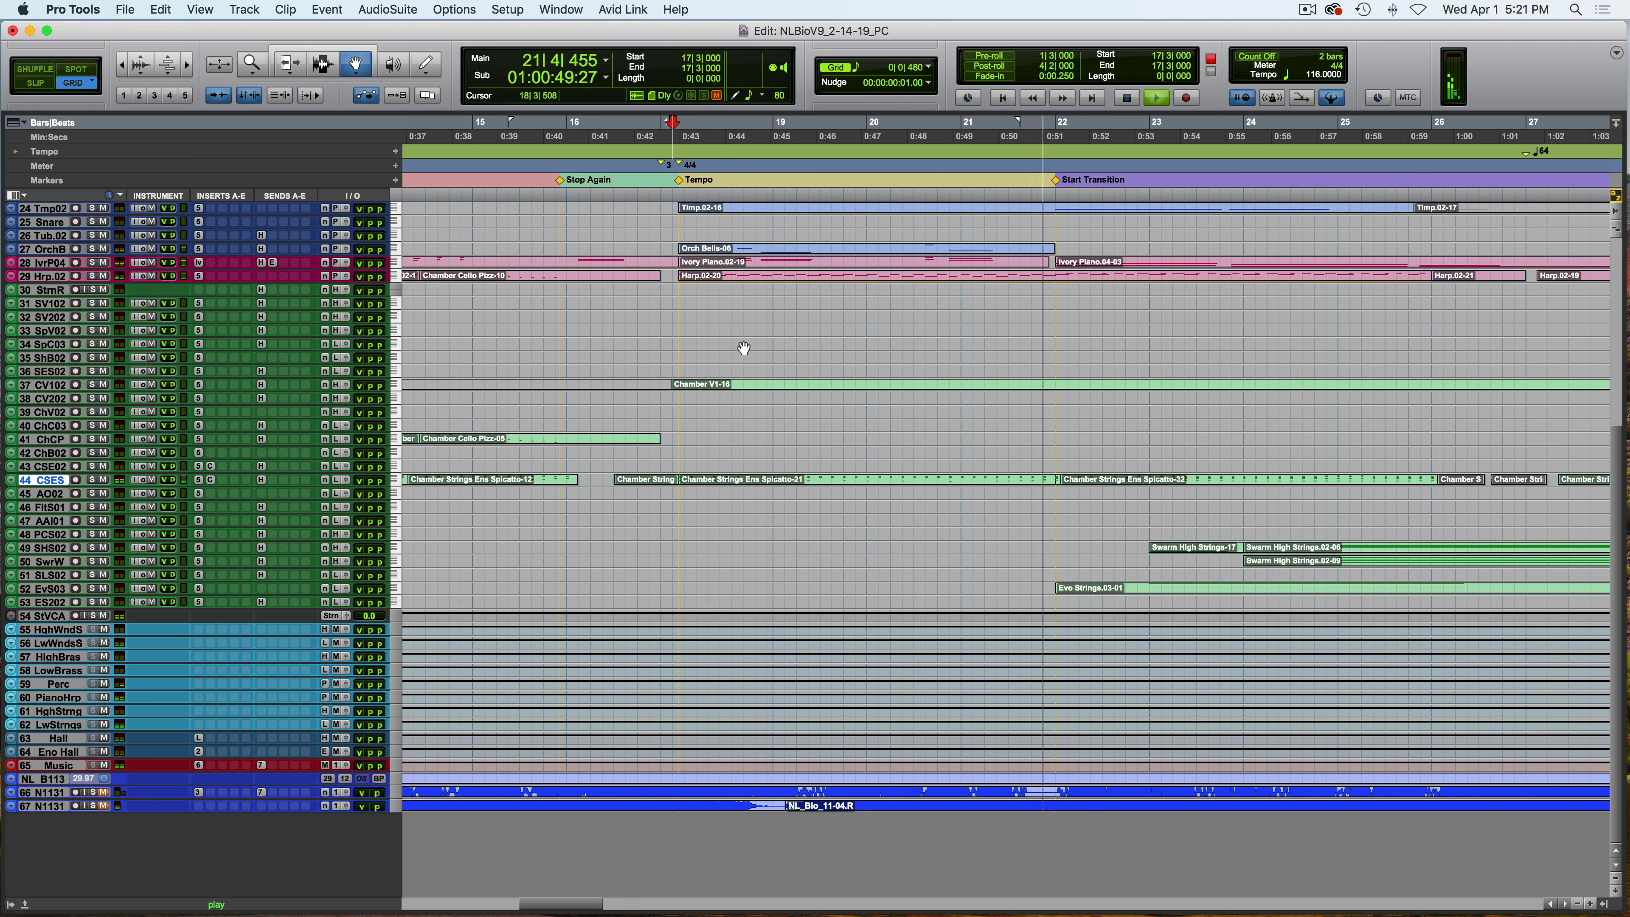
key(space)
Show the Chamber Strings Ens Spicatto-32 clip at Start Transition in notation and play it from 21|4|818 through bar 25.
click(1053, 157)
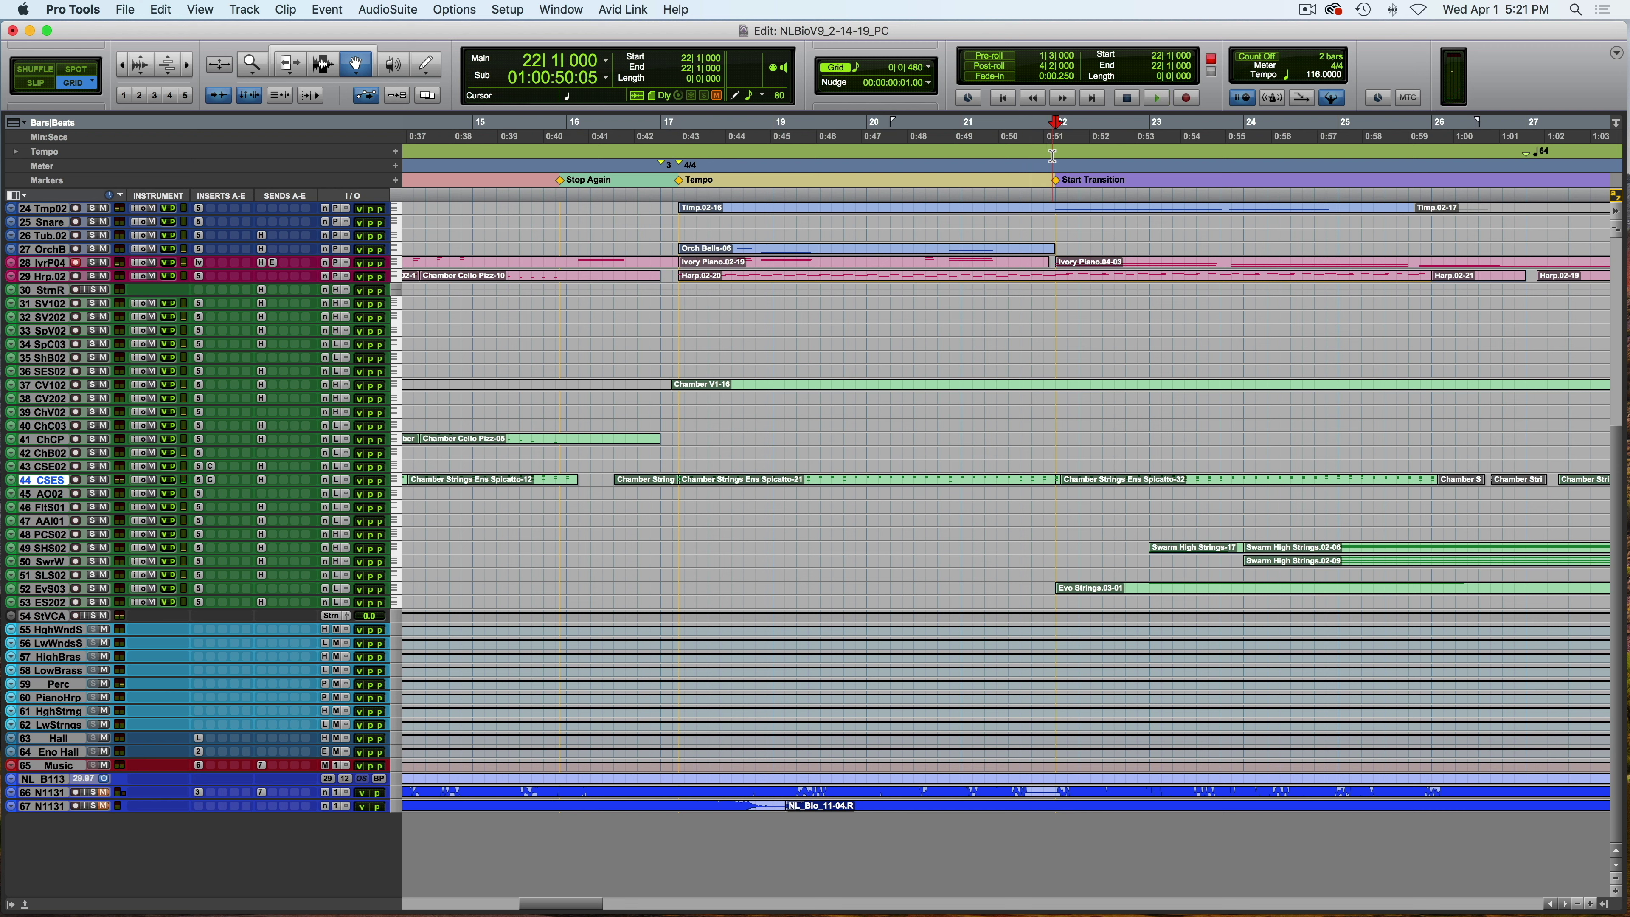
scroll(1432, 181, right, 5)
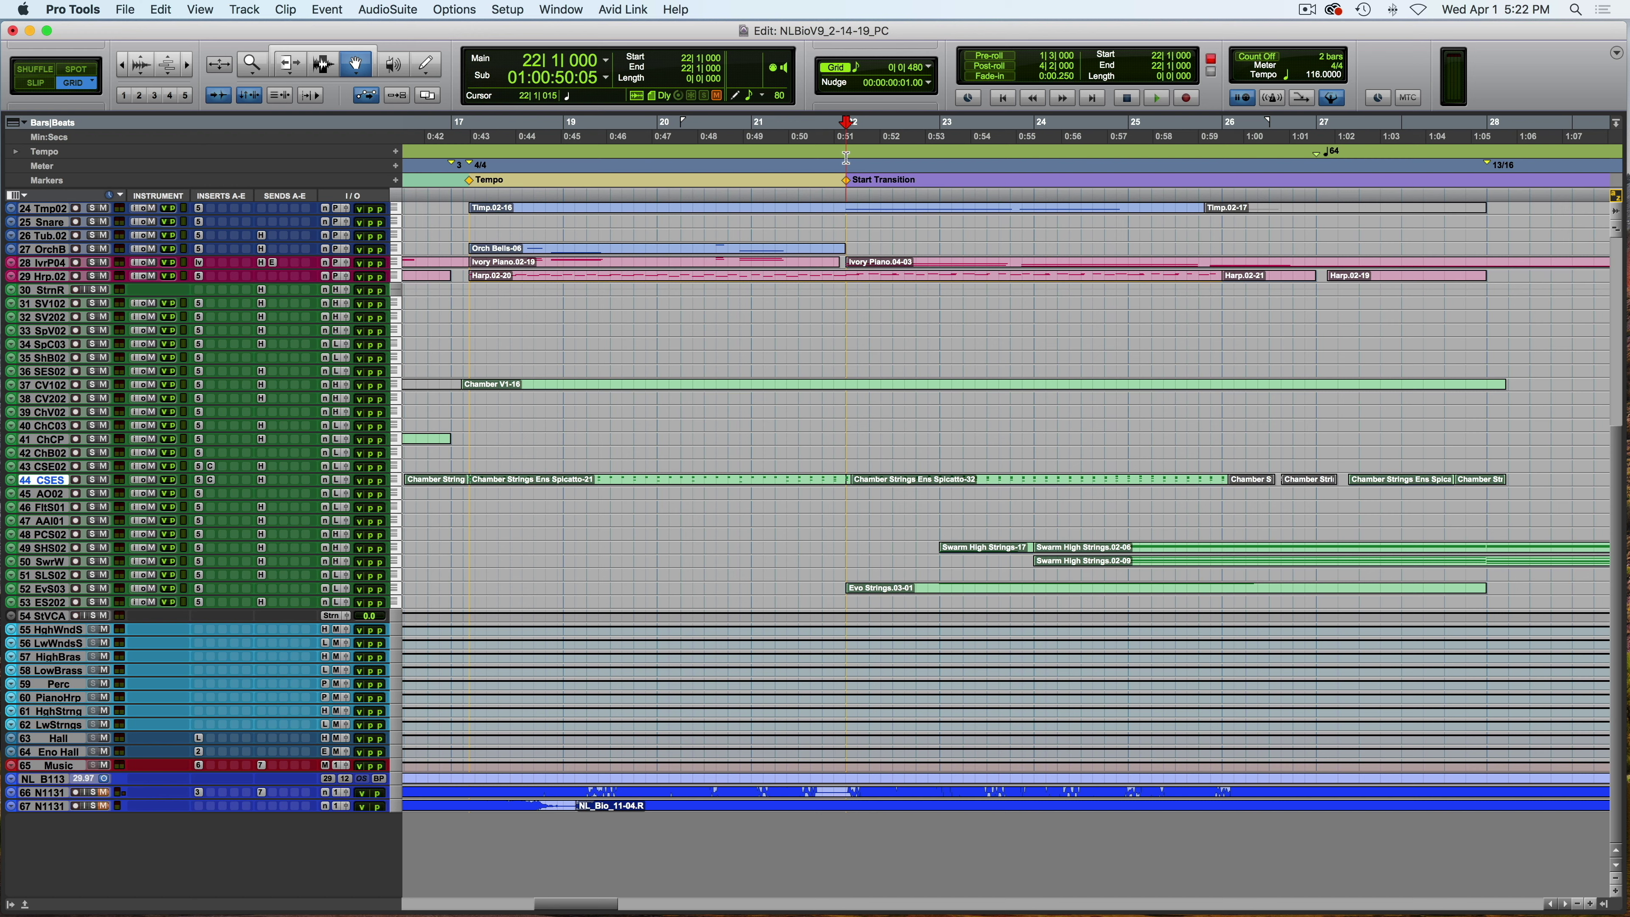
drag(847, 158, 1230, 158)
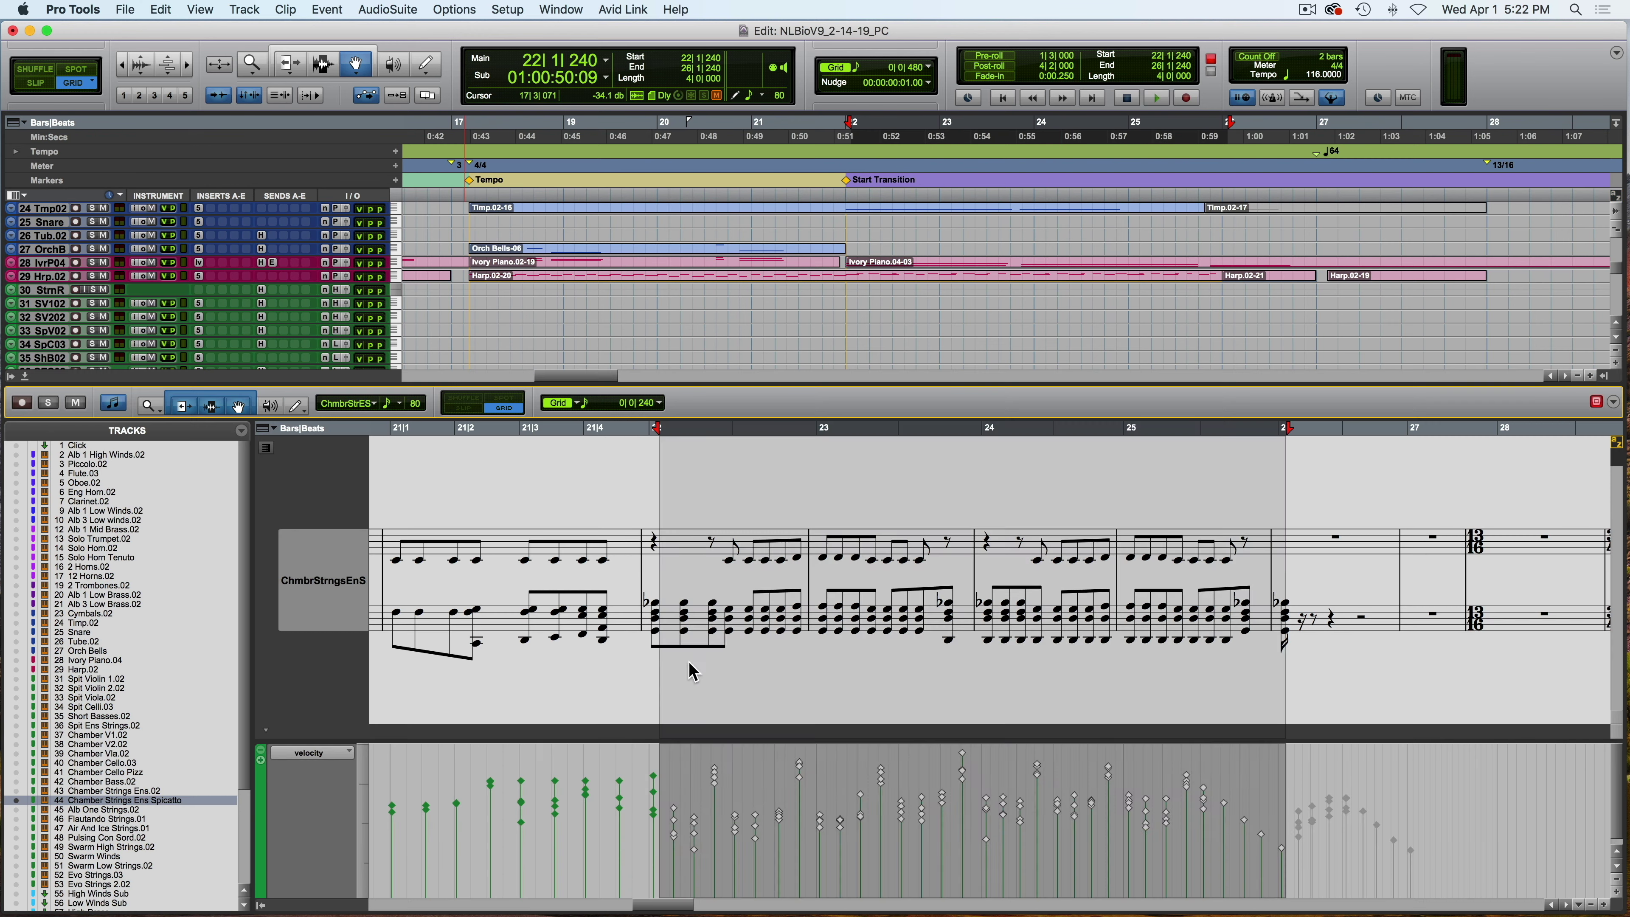
click(627, 429)
key(space)
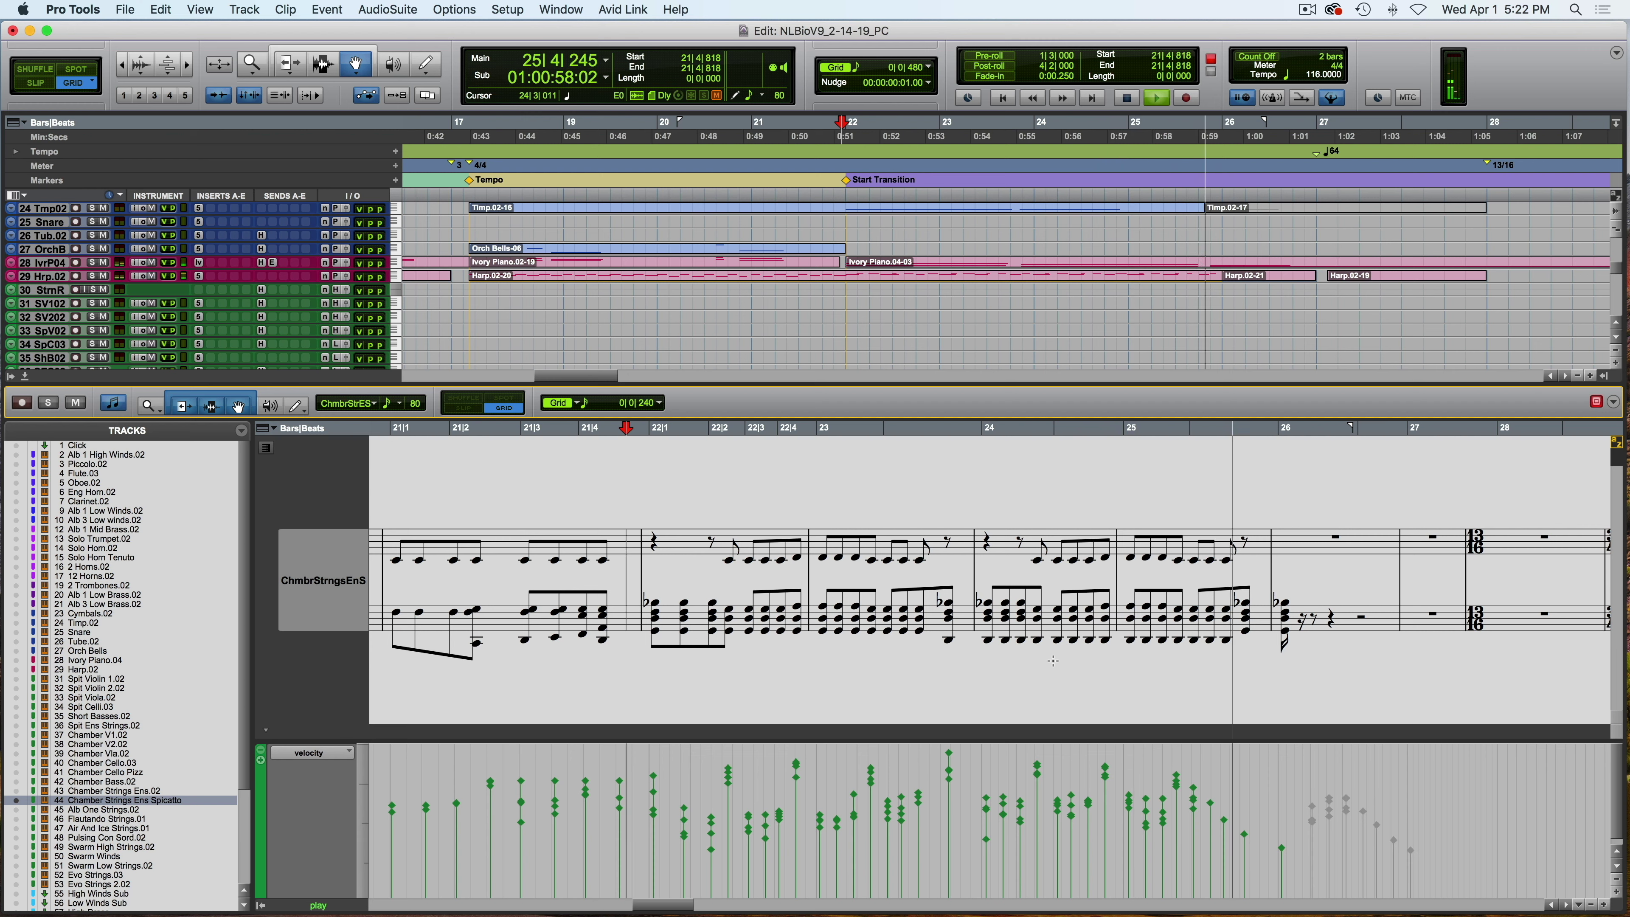
key(space)
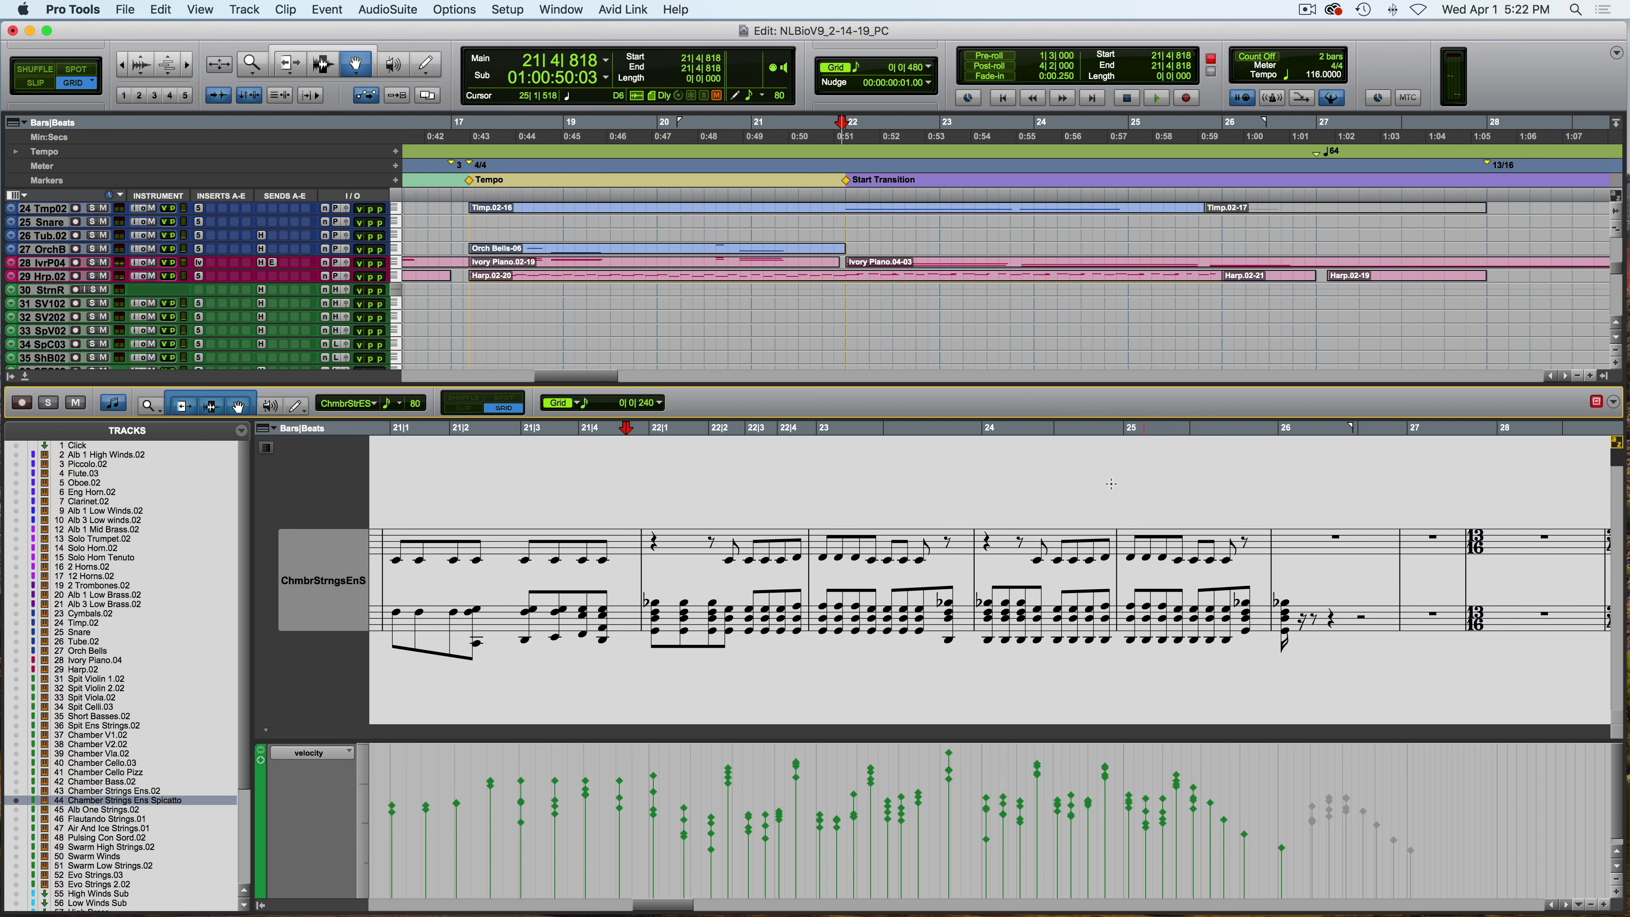
Close the notation, select the Swarm High Strings.02-06 clip, play from bar 24 with StVCA soloed, then unsolo it and stop.
click(25, 377)
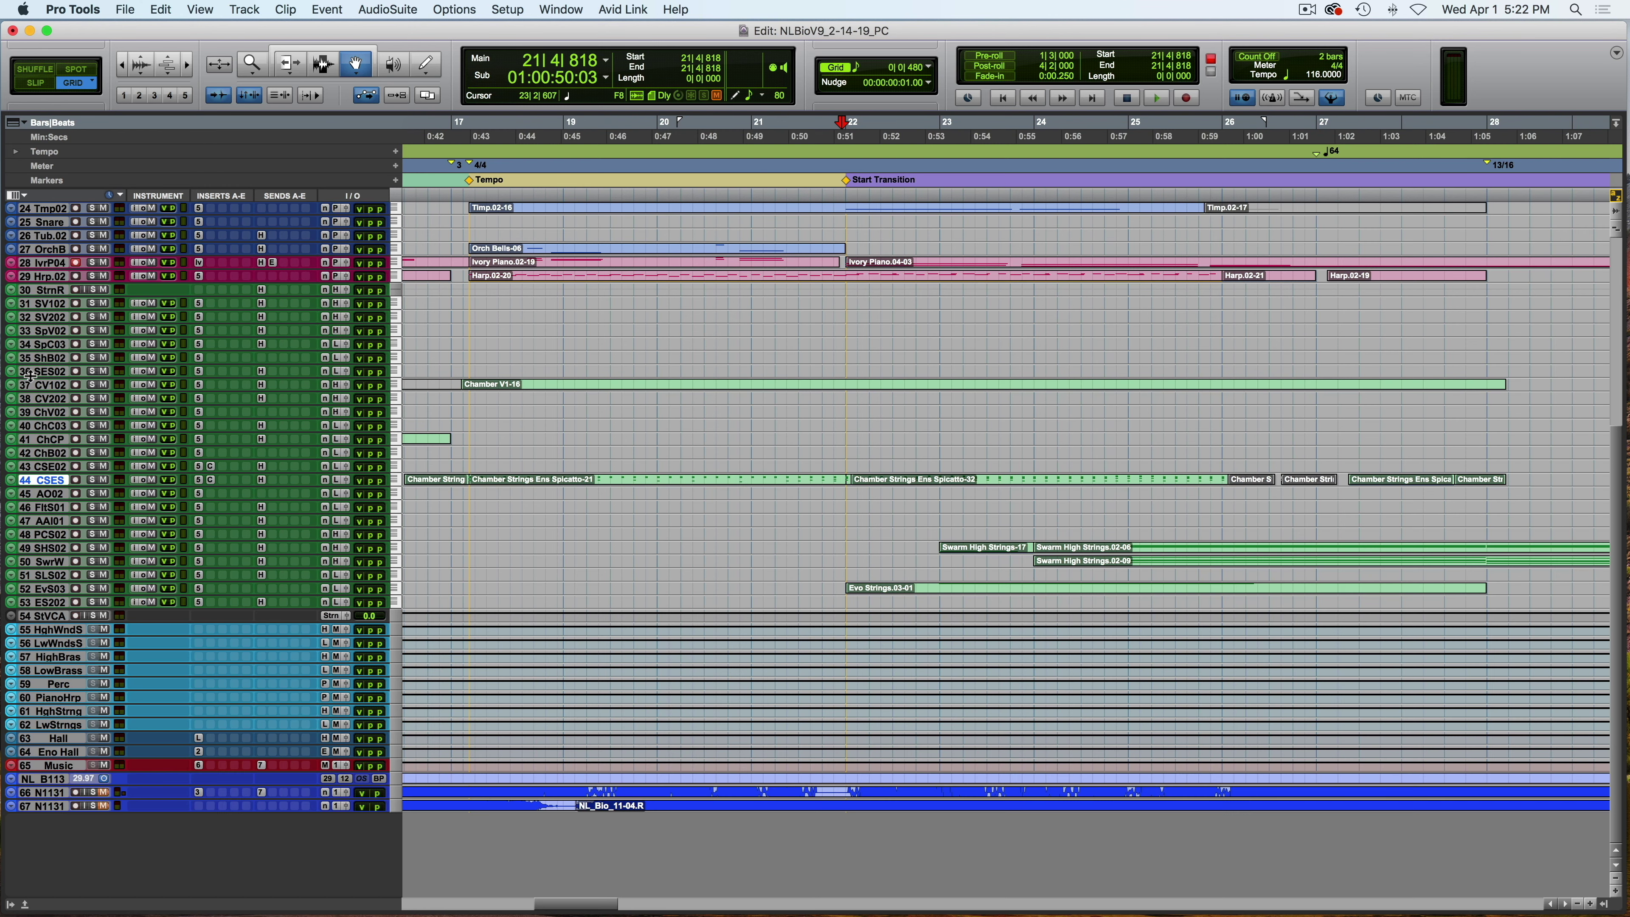
click(1115, 551)
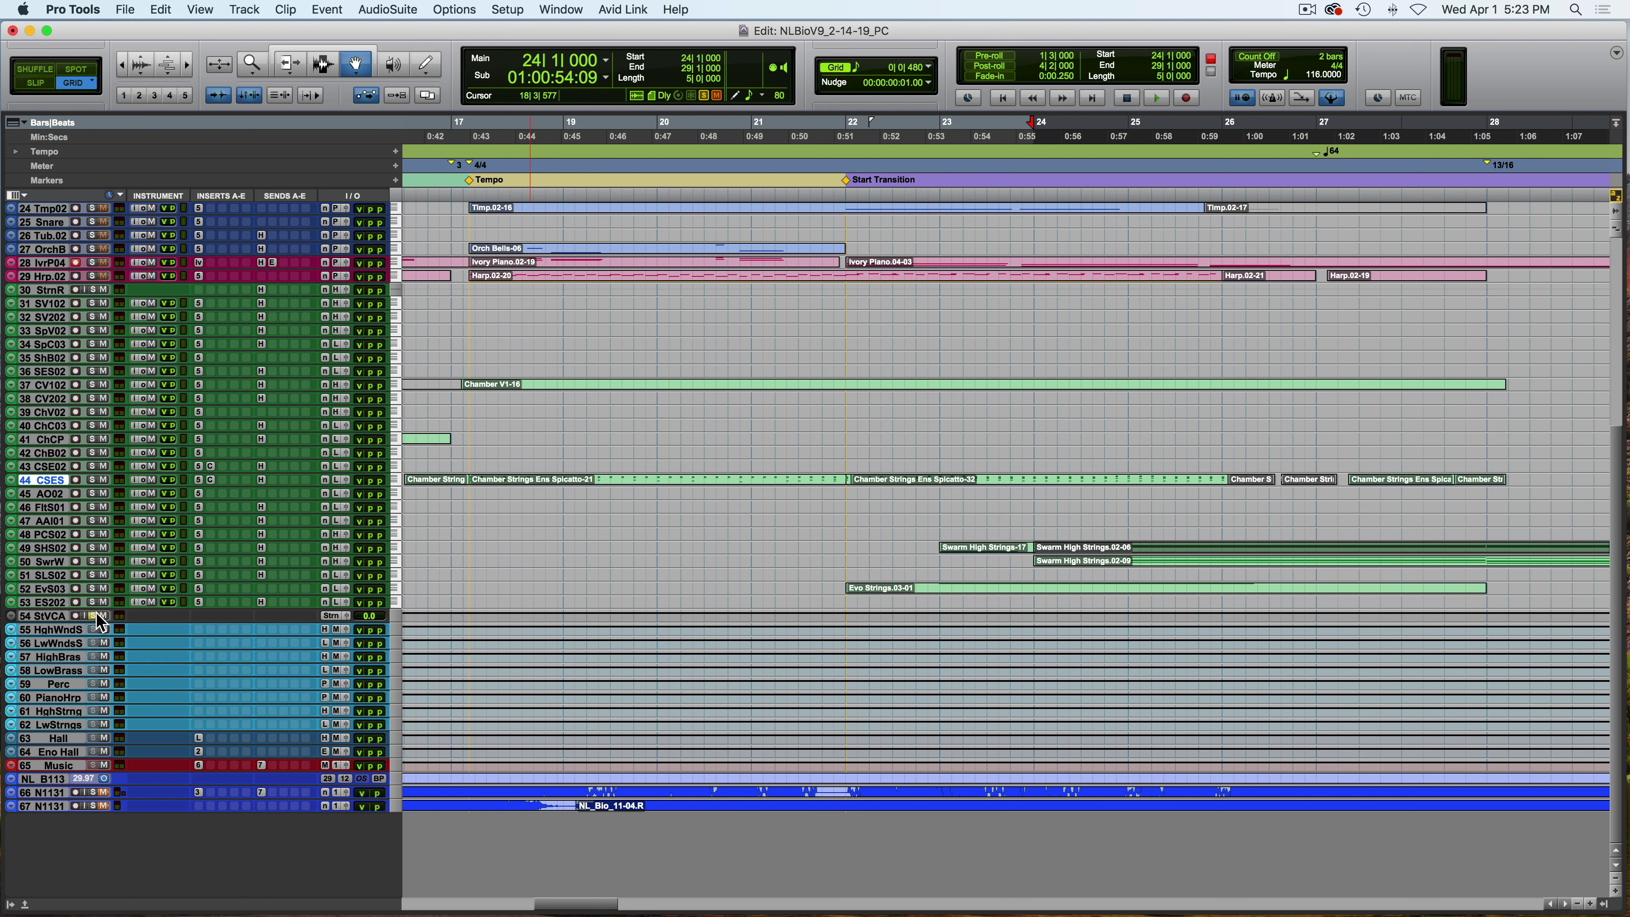
key(space)
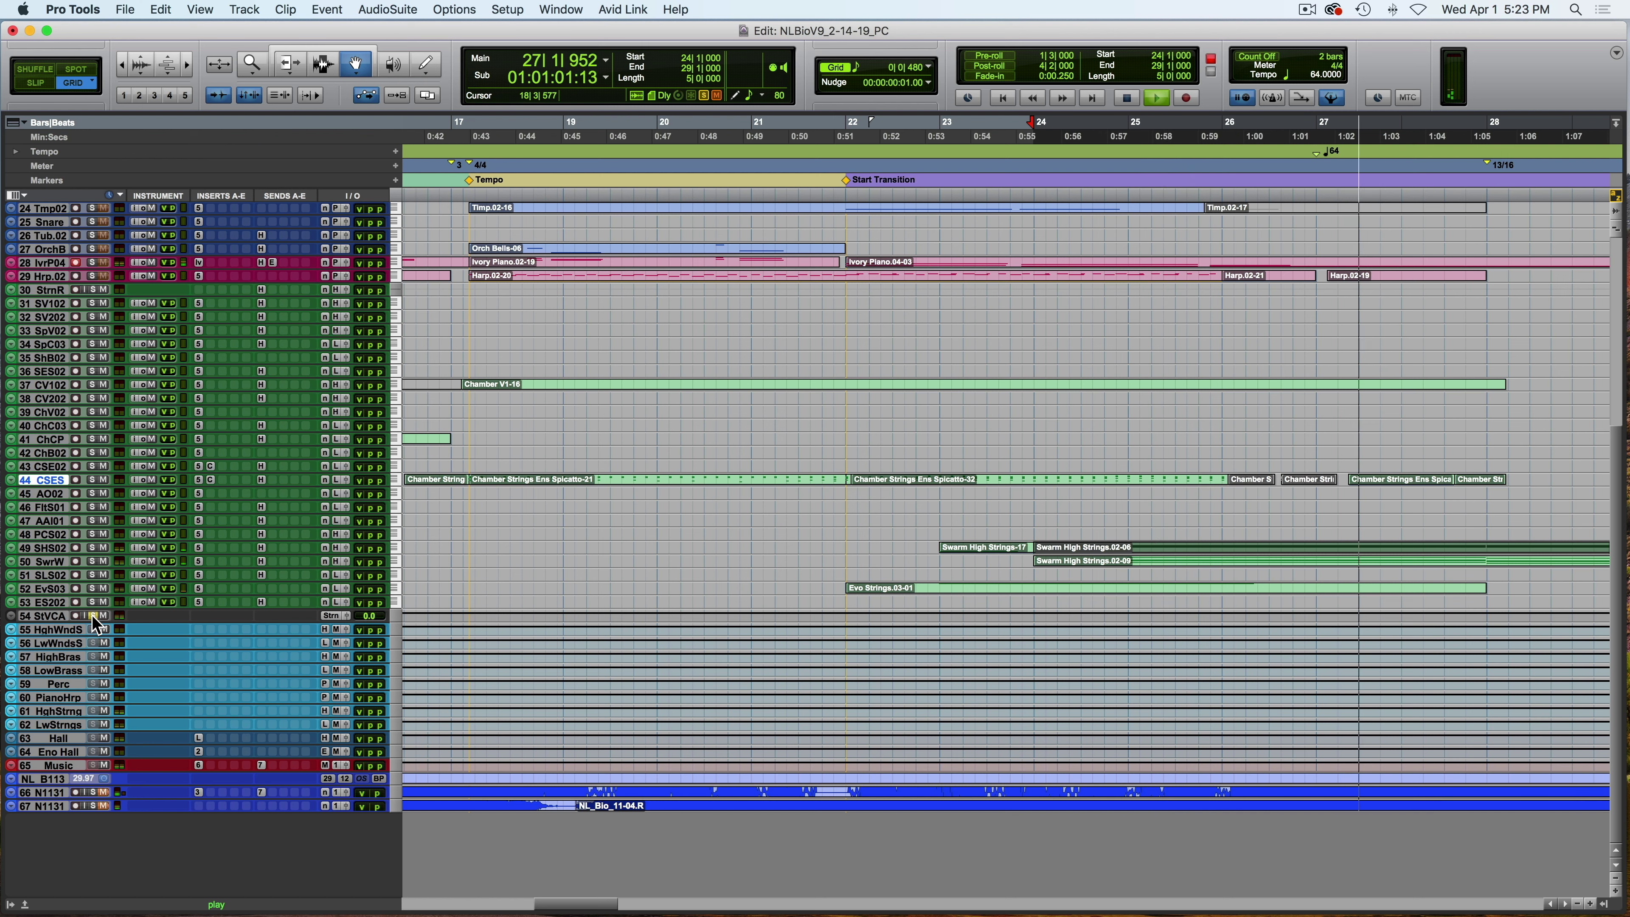
click(91, 615)
key(space)
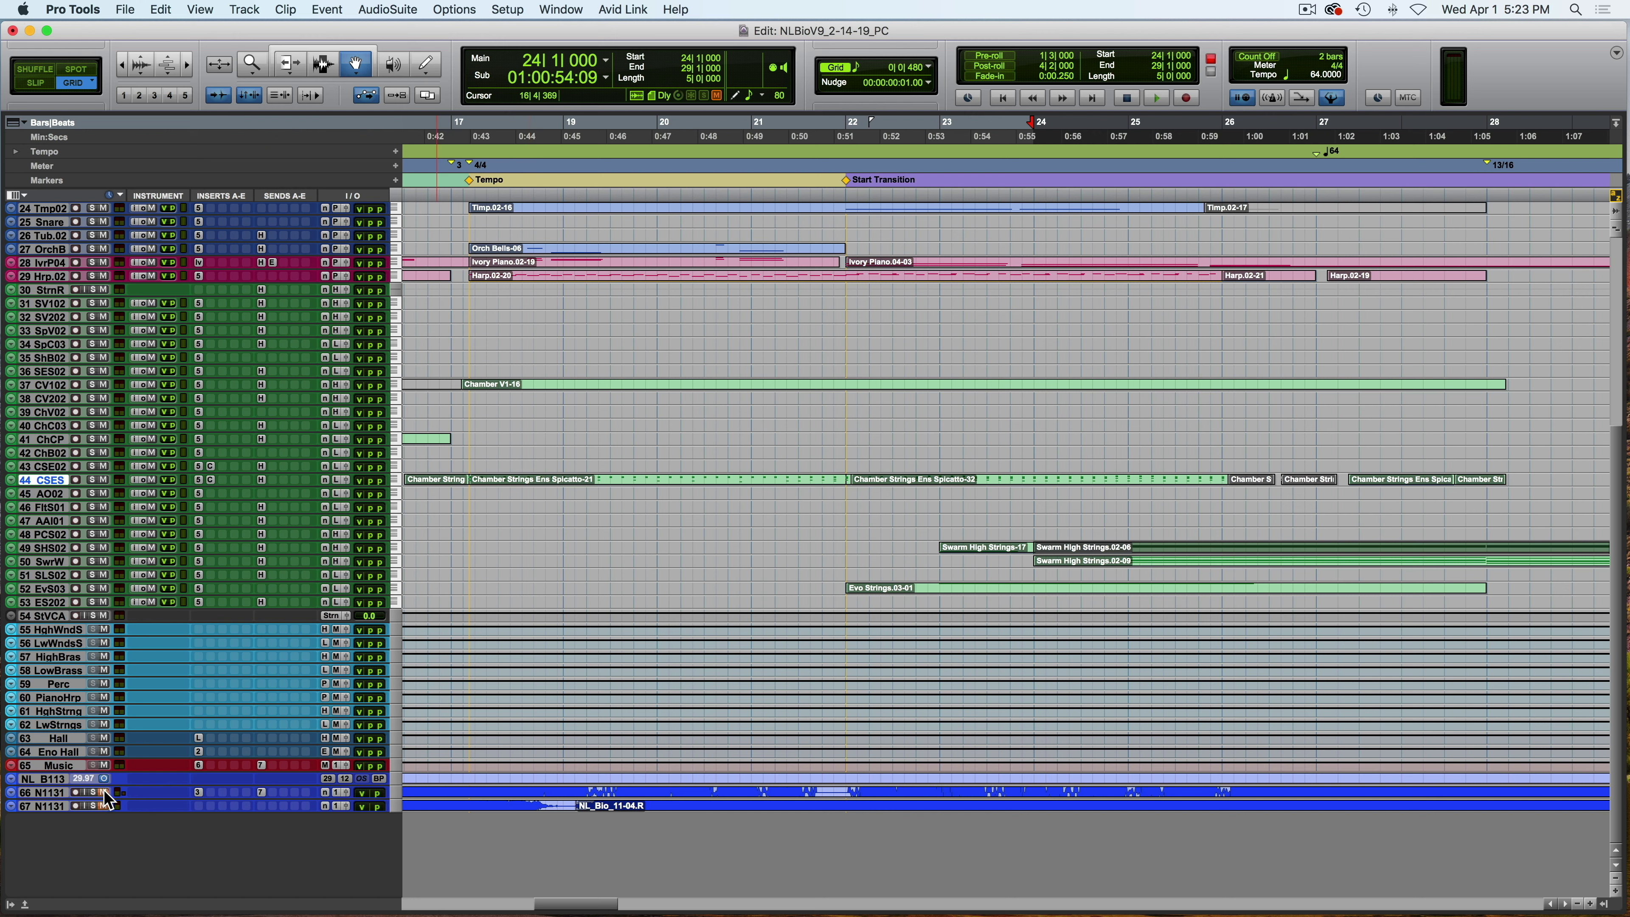
Play the transition from 24|1|000 past bar 28 with audio track 66 unmuted, following it towards the Pearl Harbor marker, and stop.
key(space)
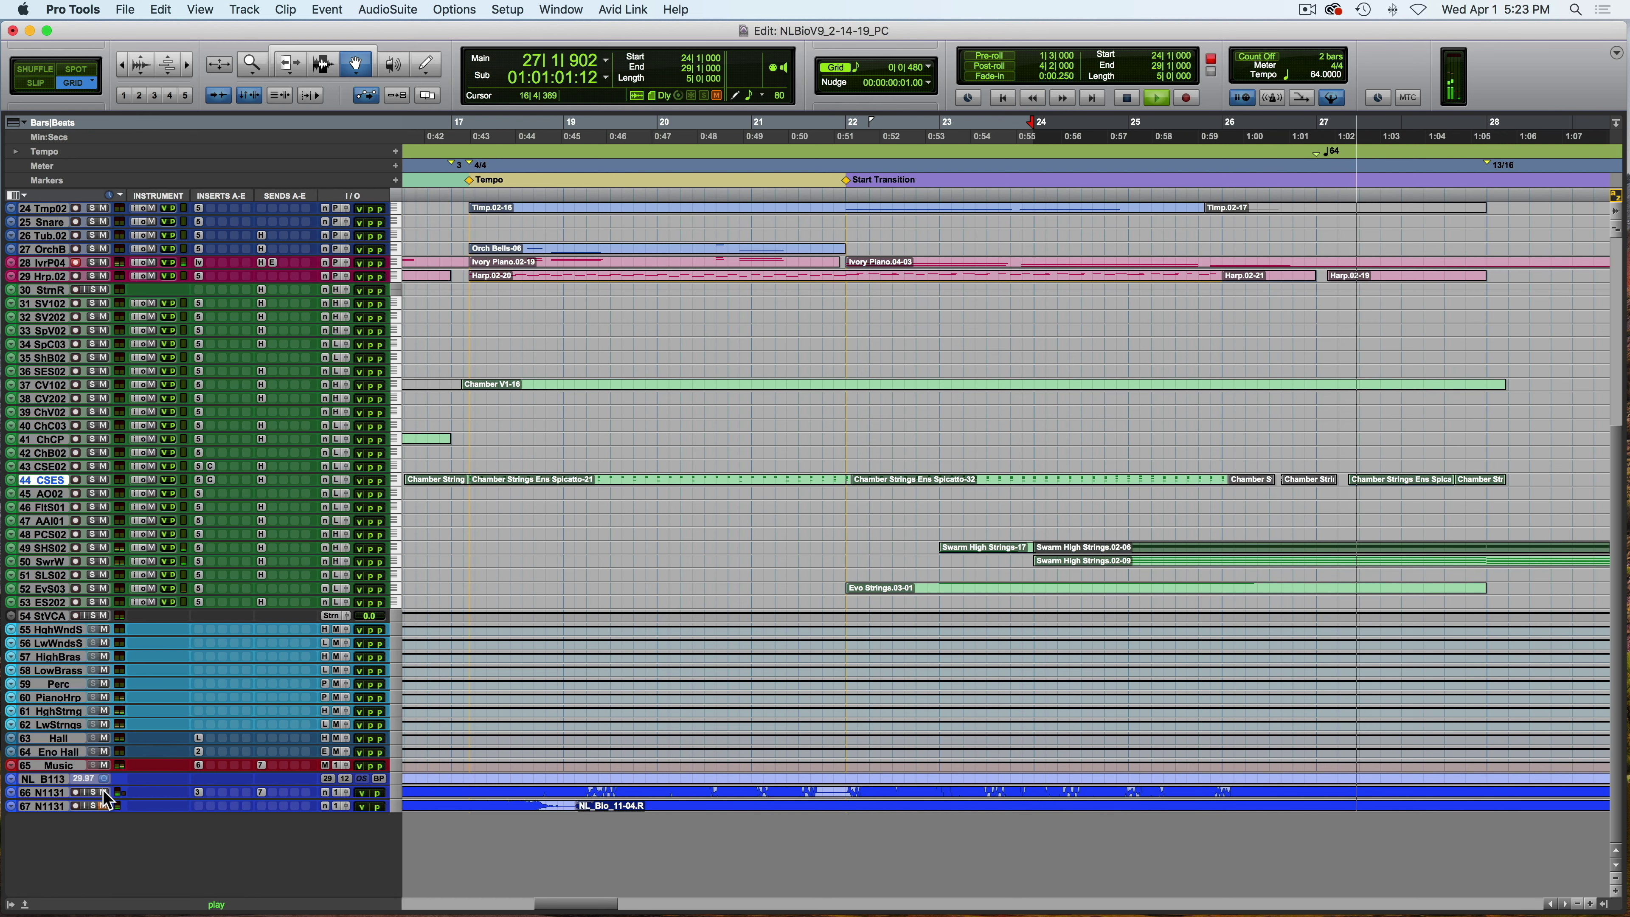
scroll(891, 670, right, 5)
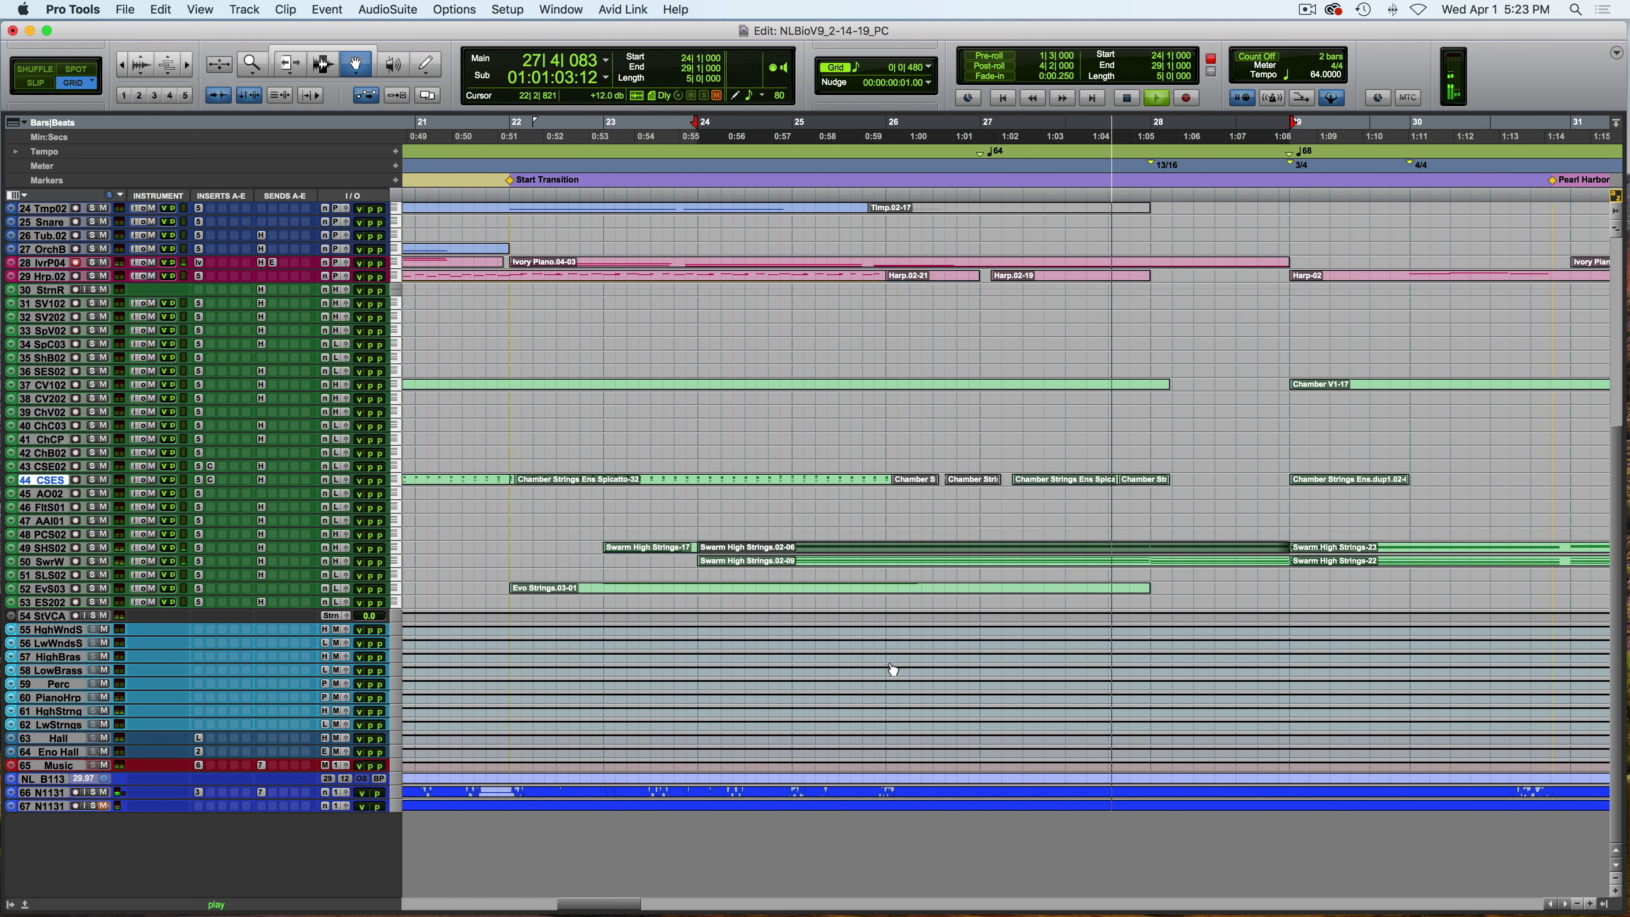
scroll(891, 670, right, 1)
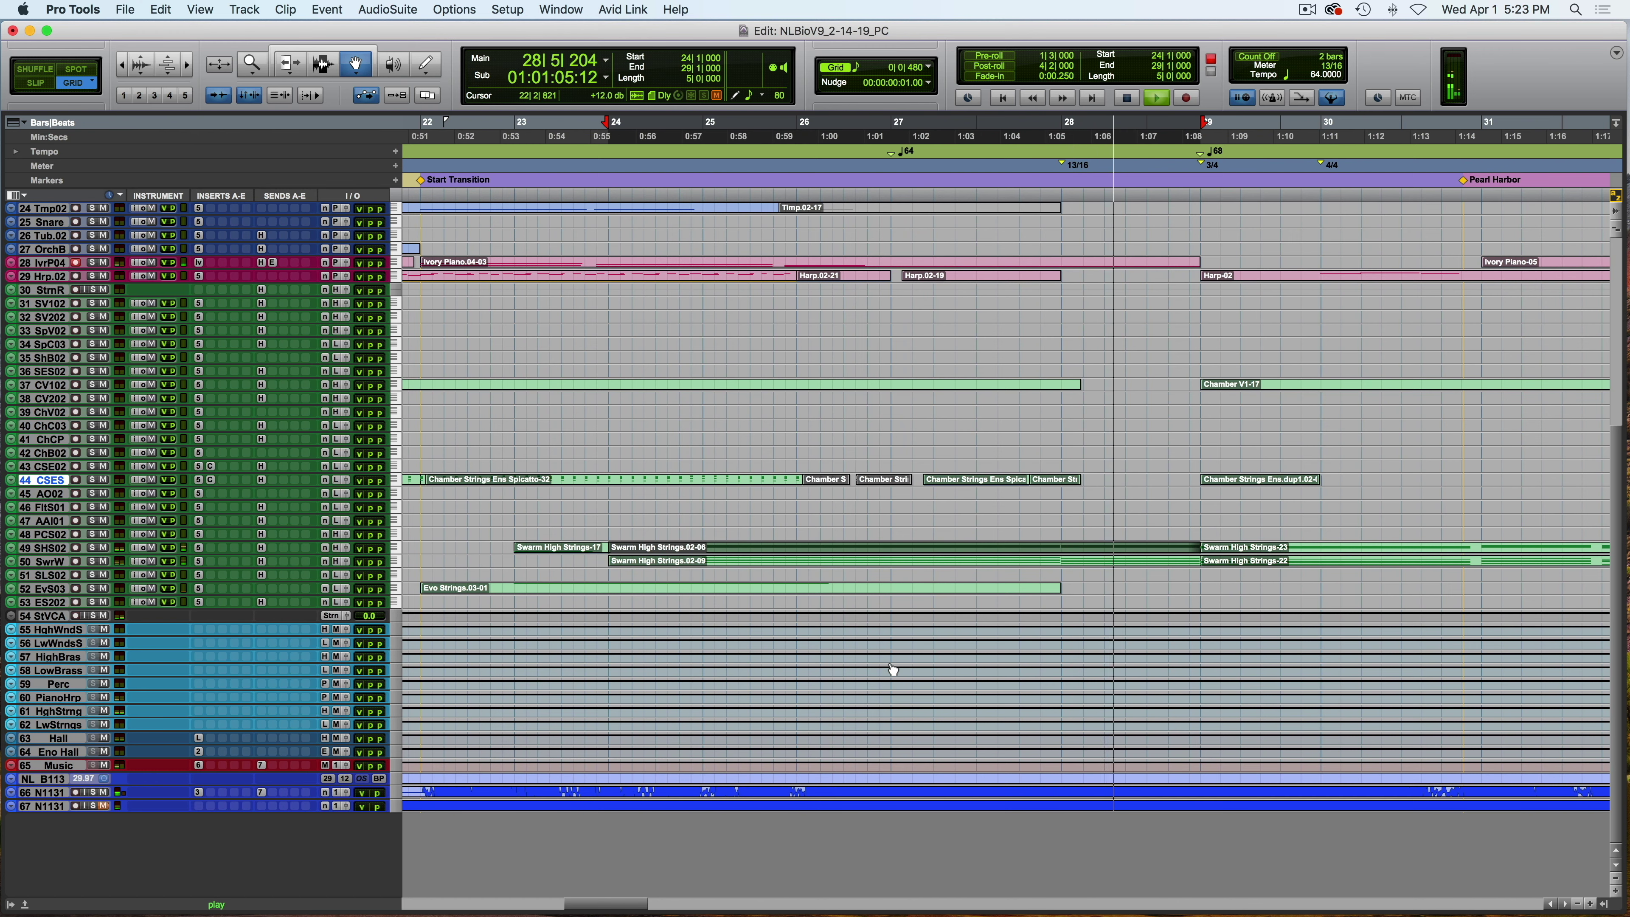
scroll(892, 669, right, 2)
key(space)
scroll(687, 672, left, 1)
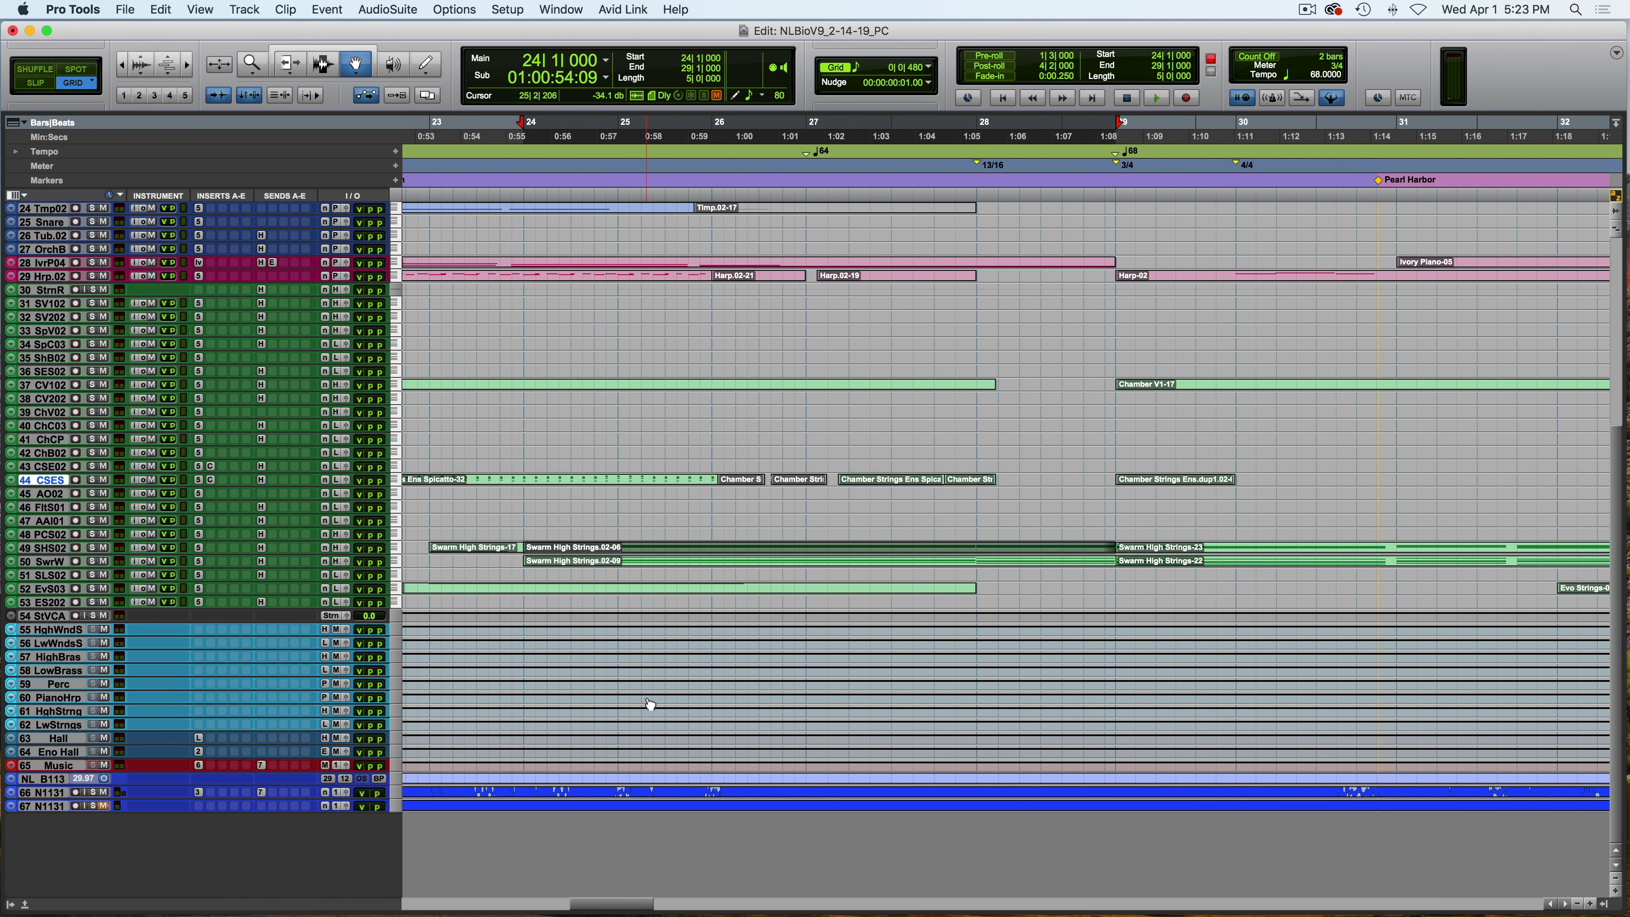
Play the cue from 26|1|000 through the Pearl Harbor marker into bar 33, with the upper tracks scrolled into view, and stop.
click(712, 183)
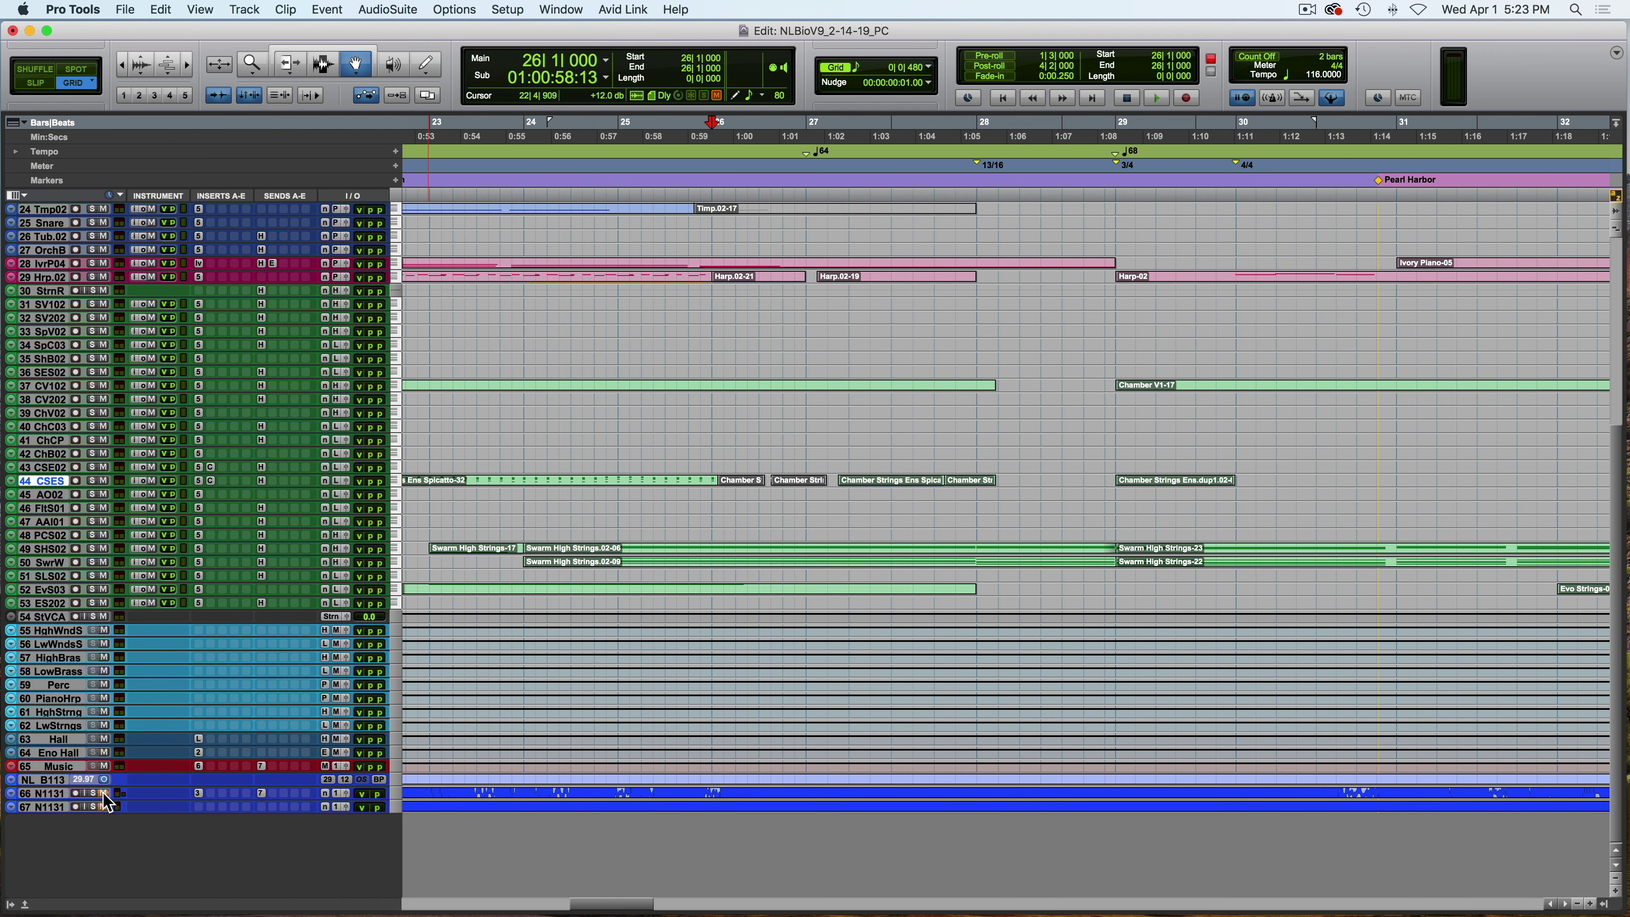
key(space)
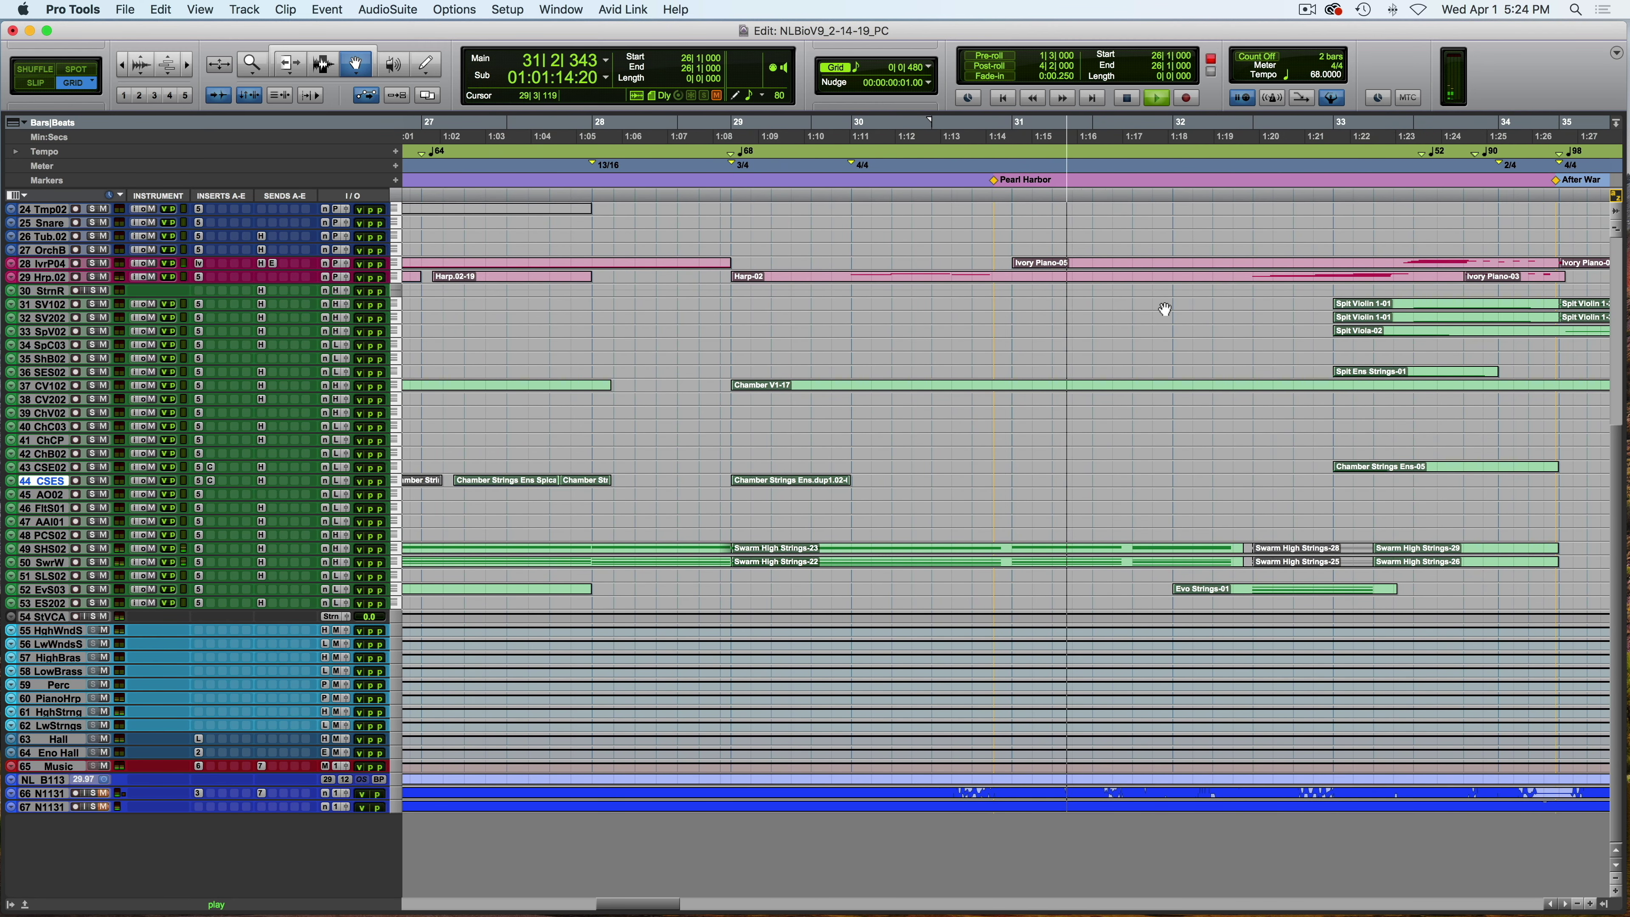
scroll(1165, 309, up, 2)
scroll(1164, 309, up, 1)
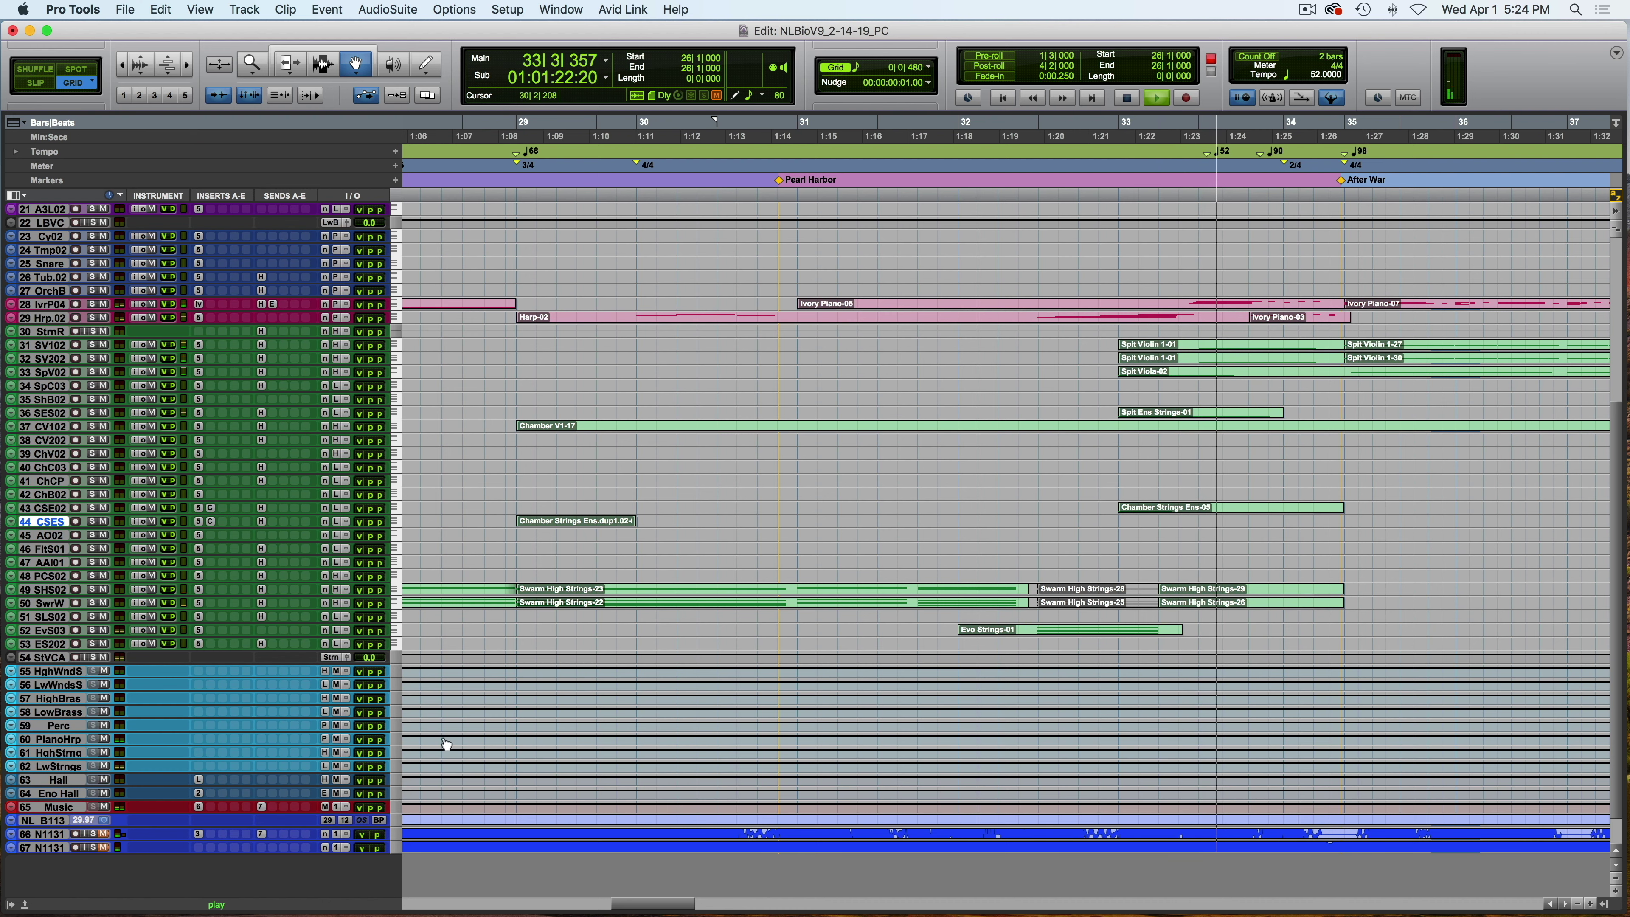
key(space)
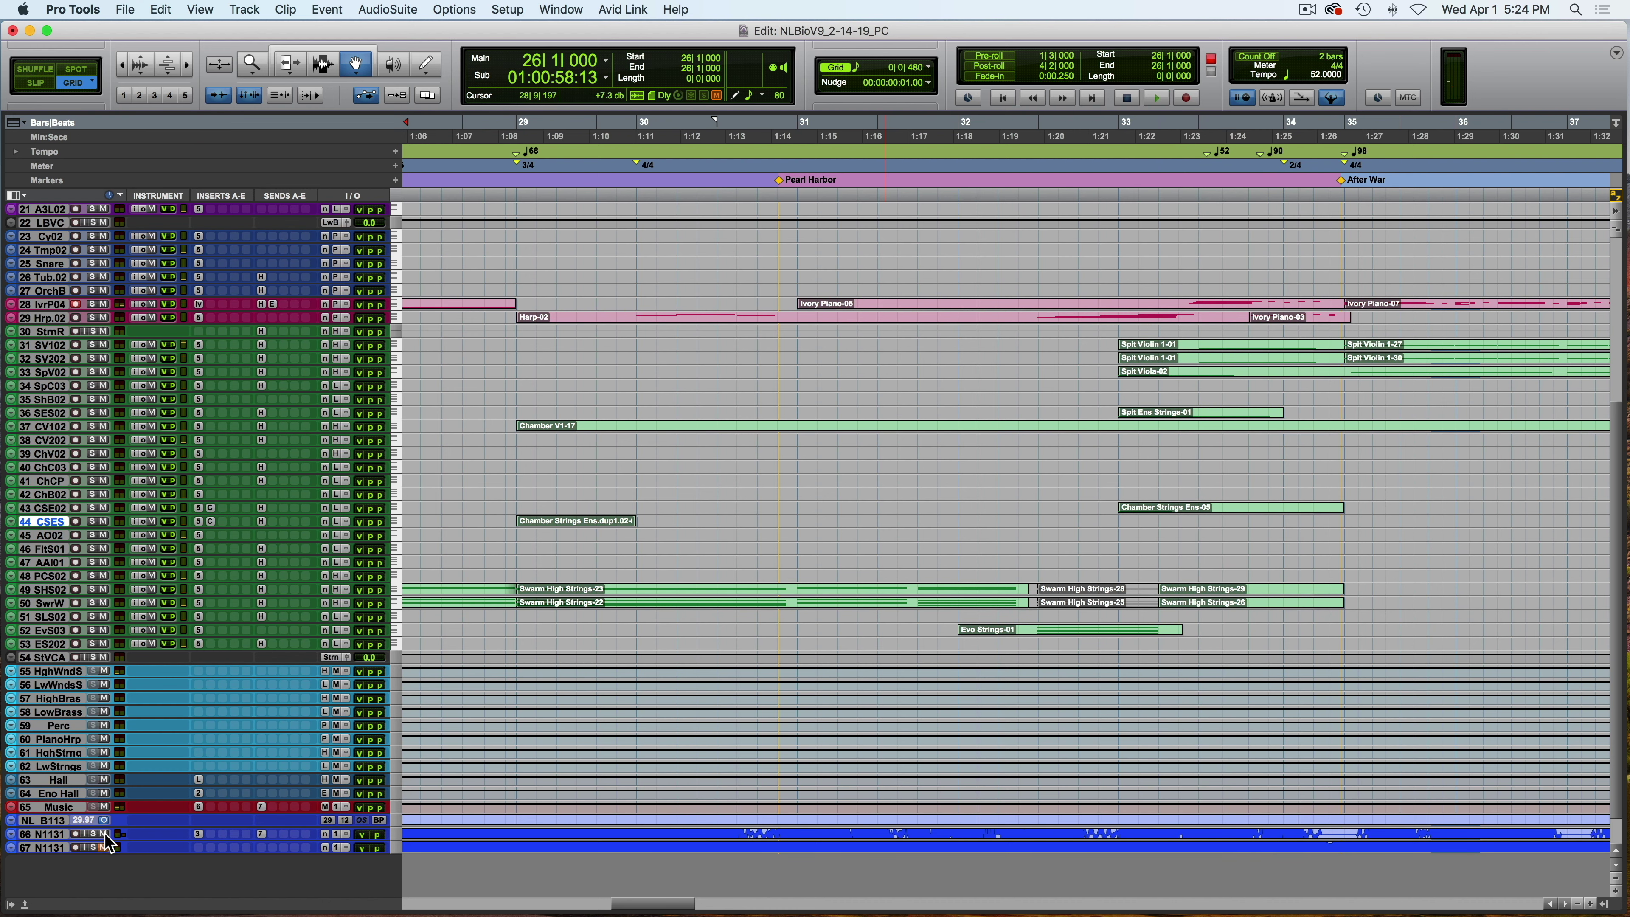
Play from 32|2|480 across the 52, 90 and 98 tempo changes and past the After War marker, and stop.
click(1187, 182)
key(space)
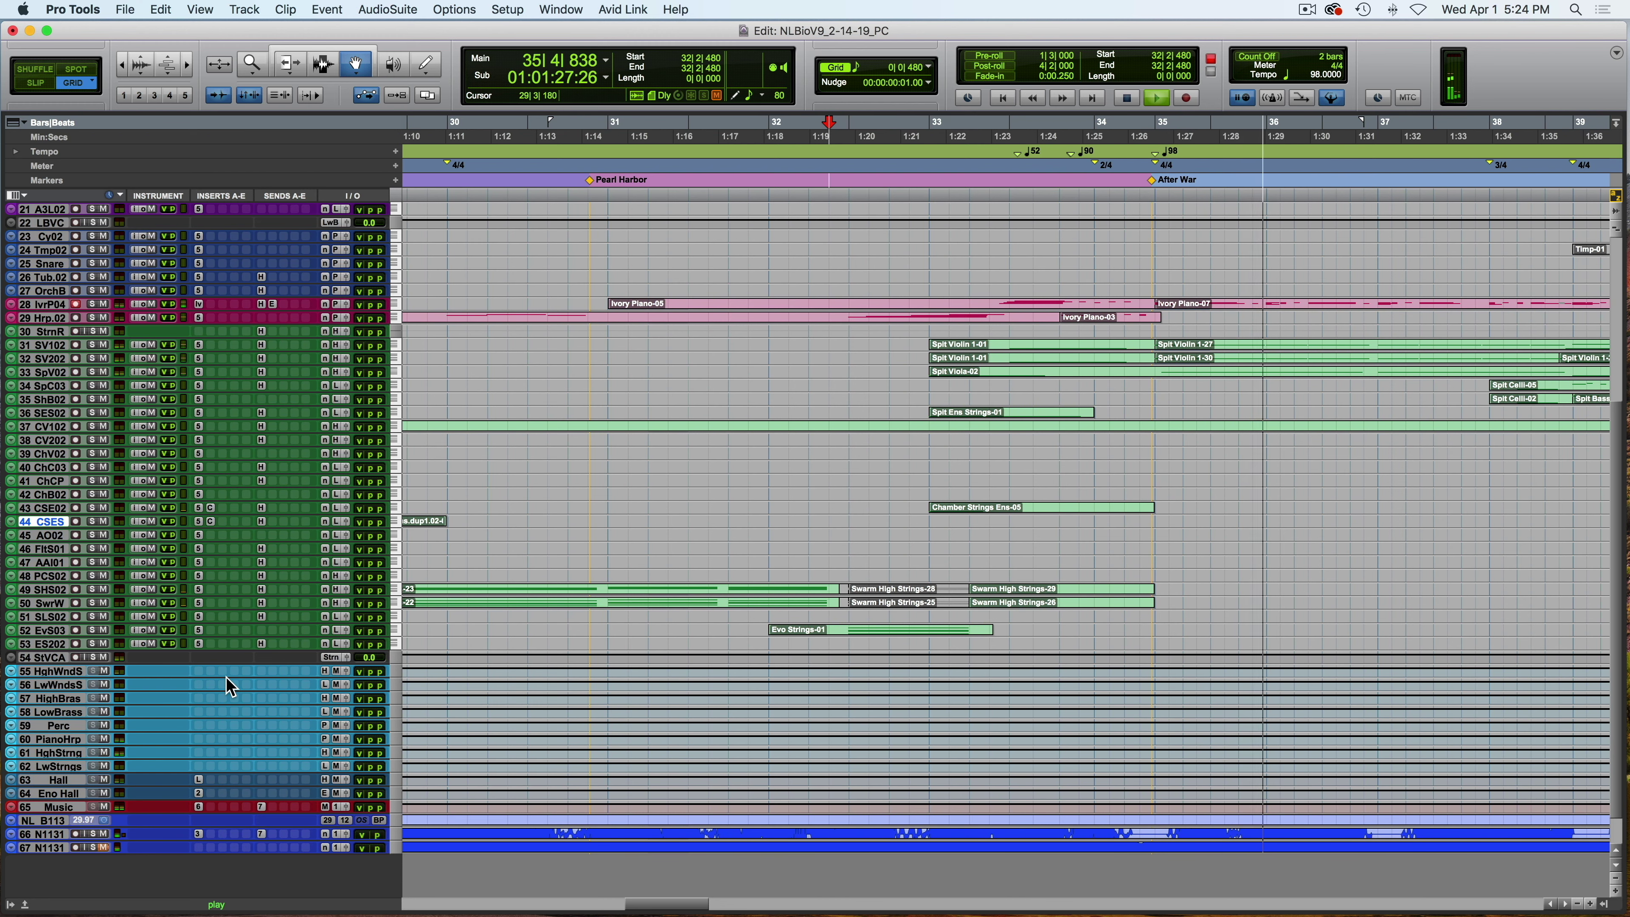
key(space)
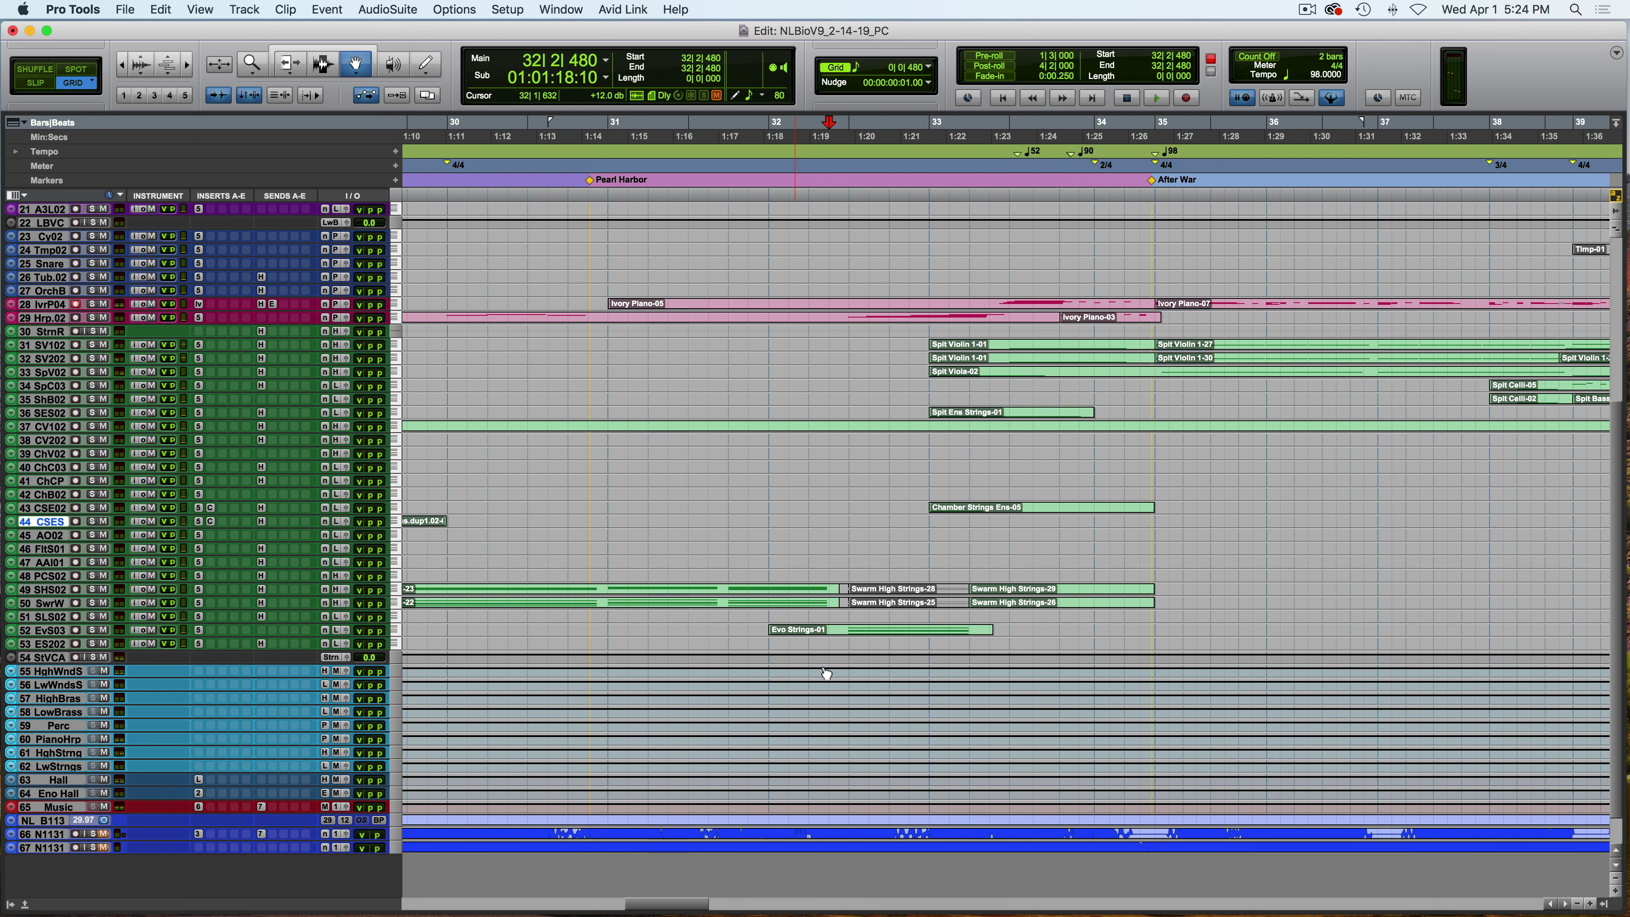
Show the Ivory Piano.04 notation around the After War marker and examine the piano part and meters from bar 34 to bar 40.
click(1255, 303)
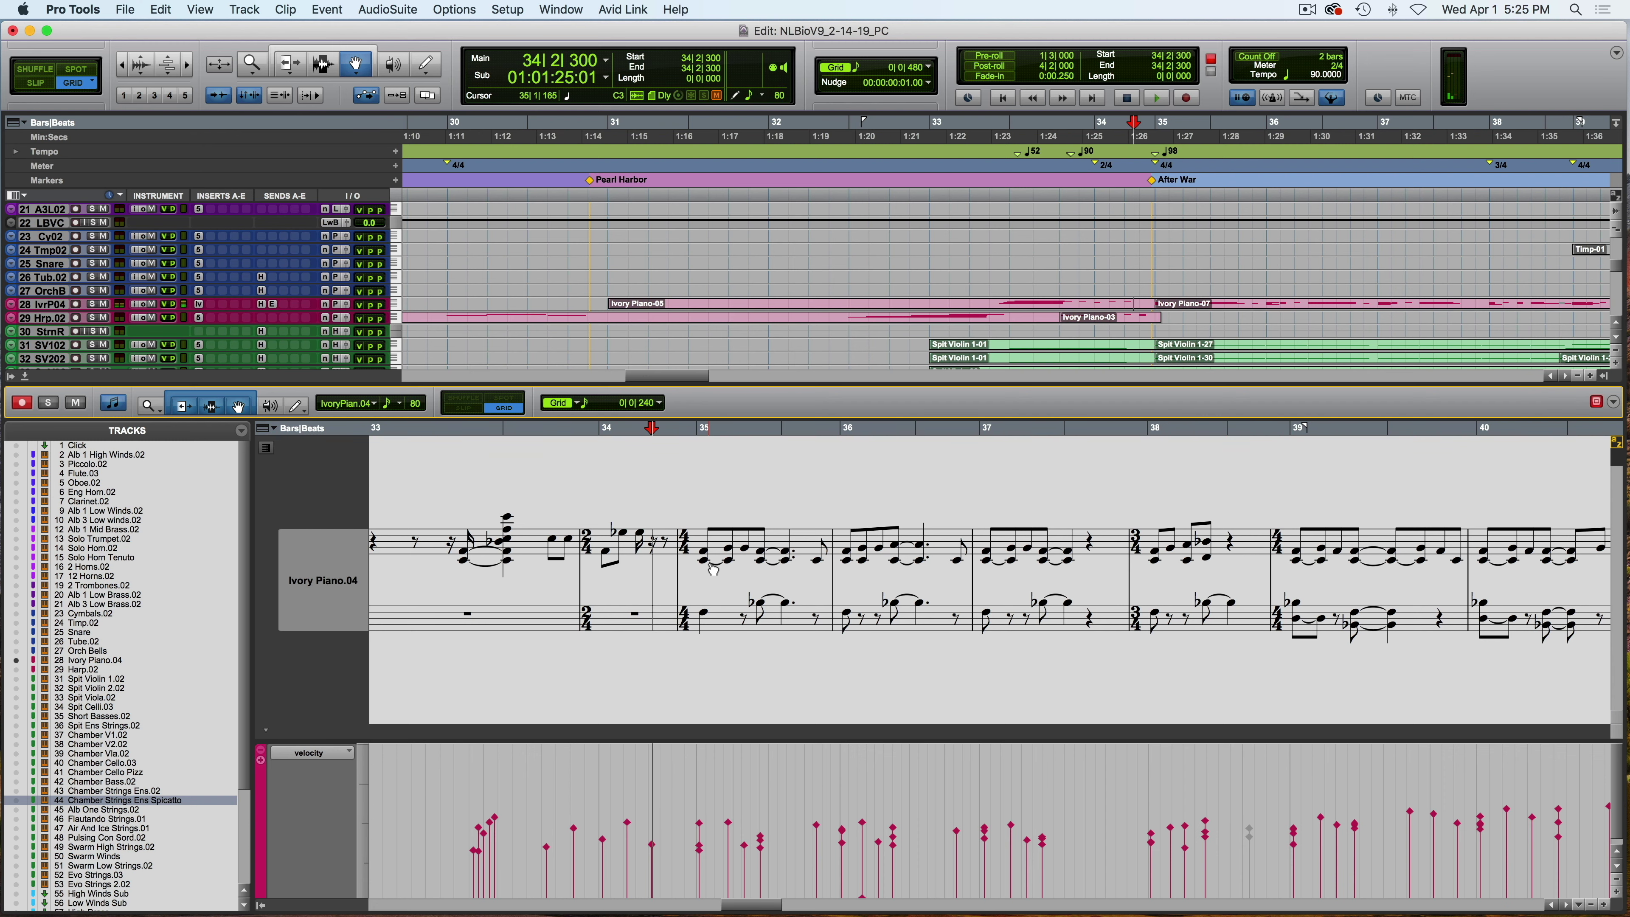
scroll(712, 569, right, 1)
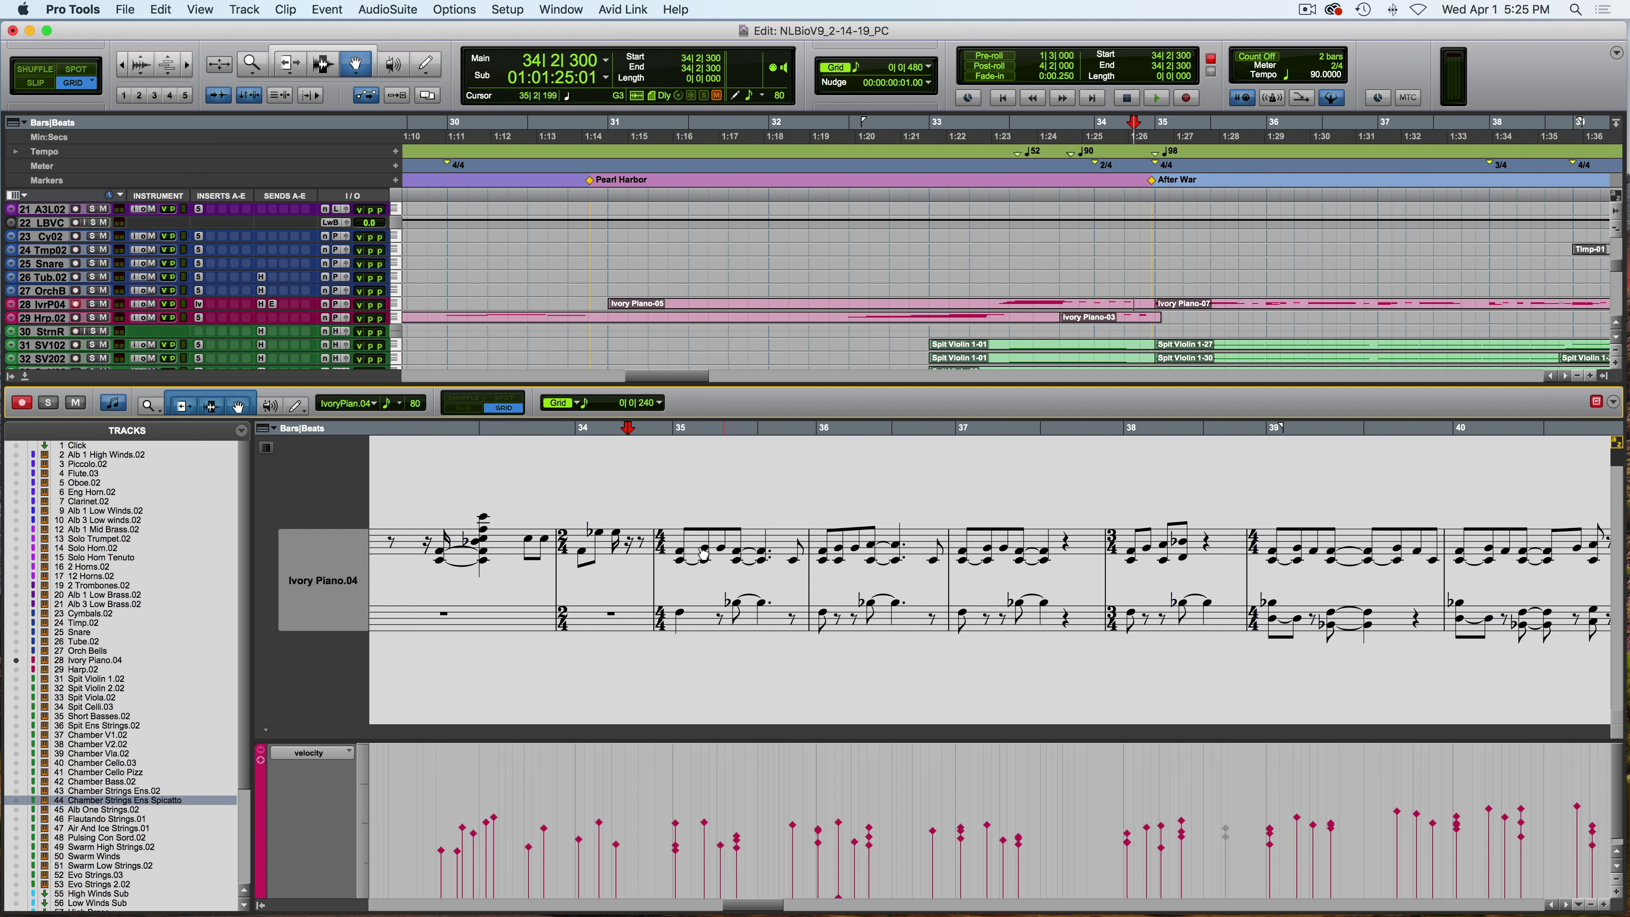
scroll(709, 558, right, 1)
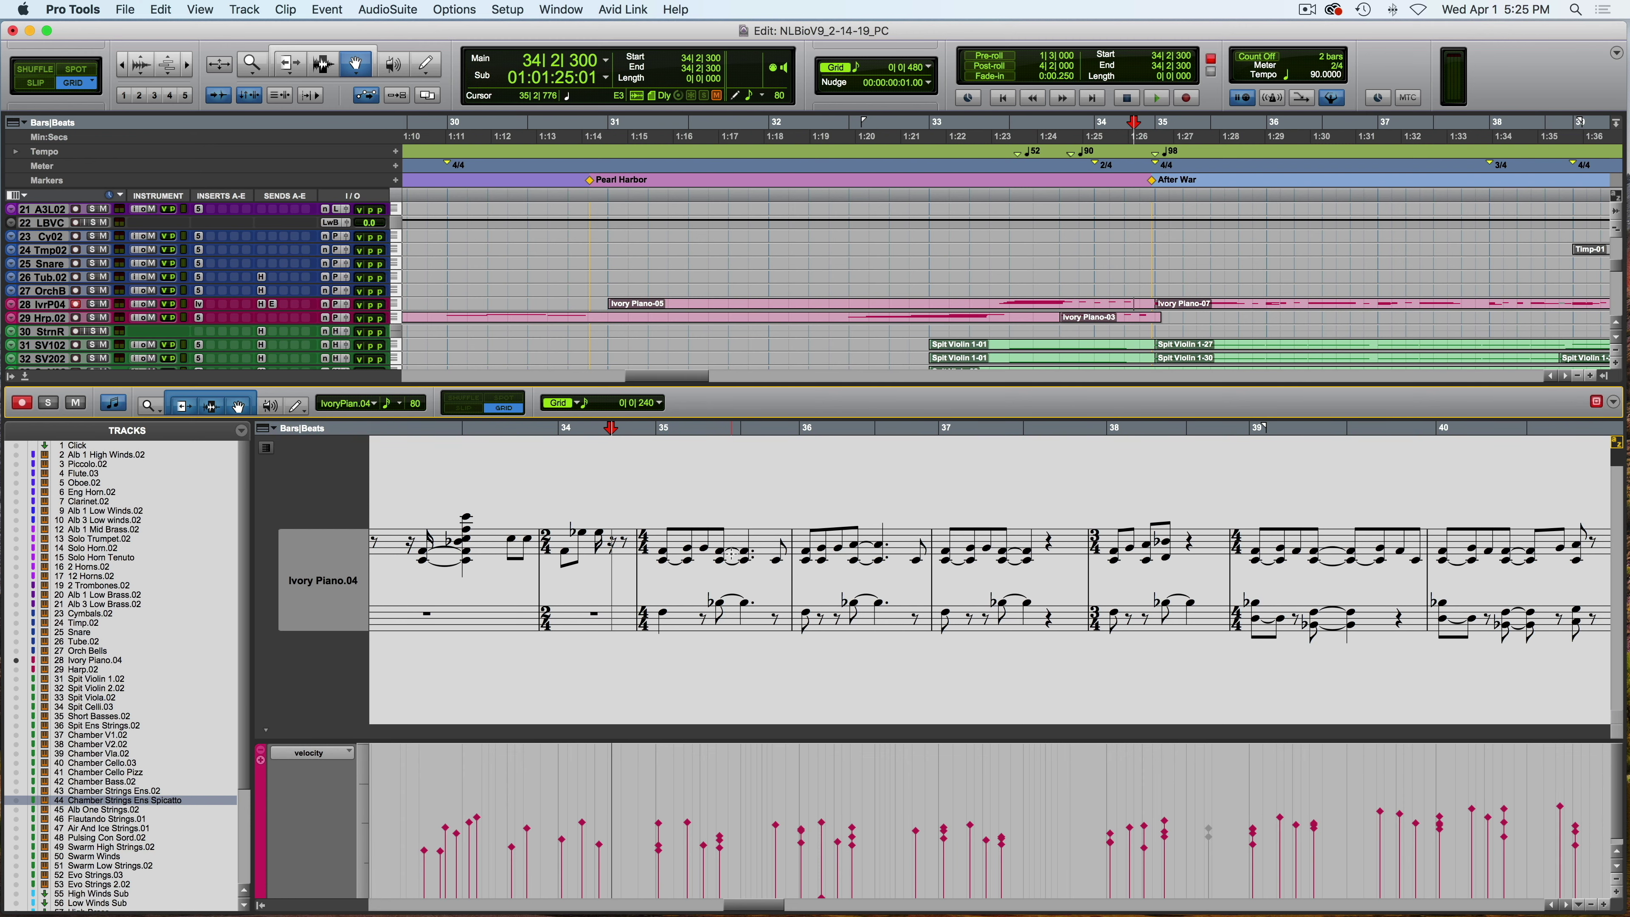
Play from 34|2|720 to the start of the Vietnam/60's section, closing the piano notation during playback, and stop.
click(639, 428)
scroll(642, 431, left, 1)
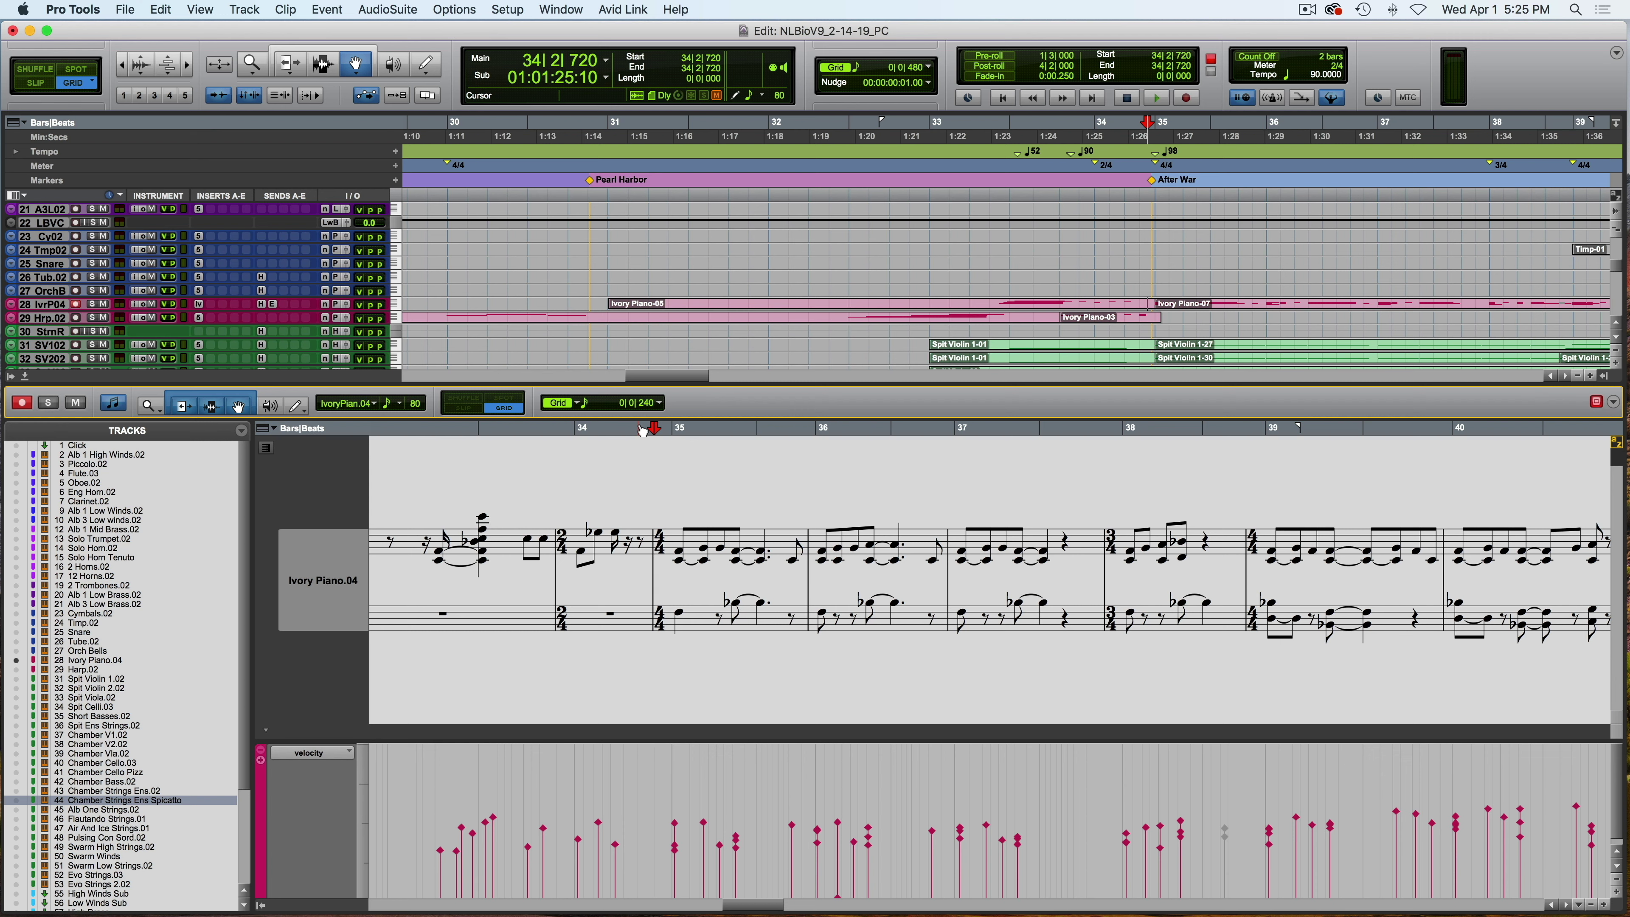
key(space)
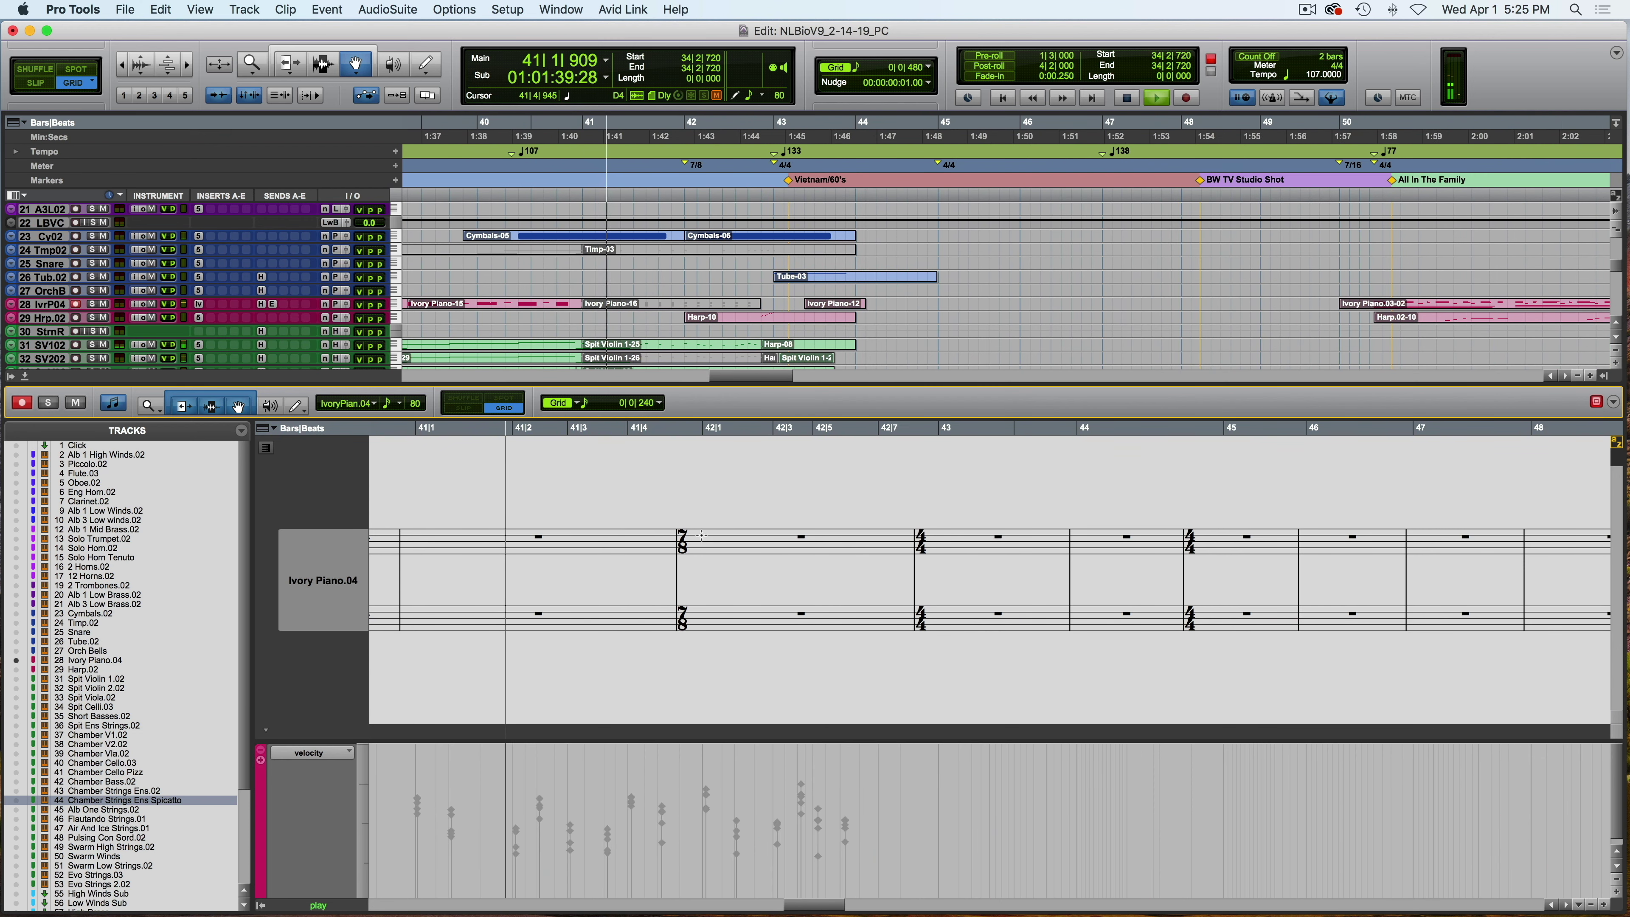
click(25, 376)
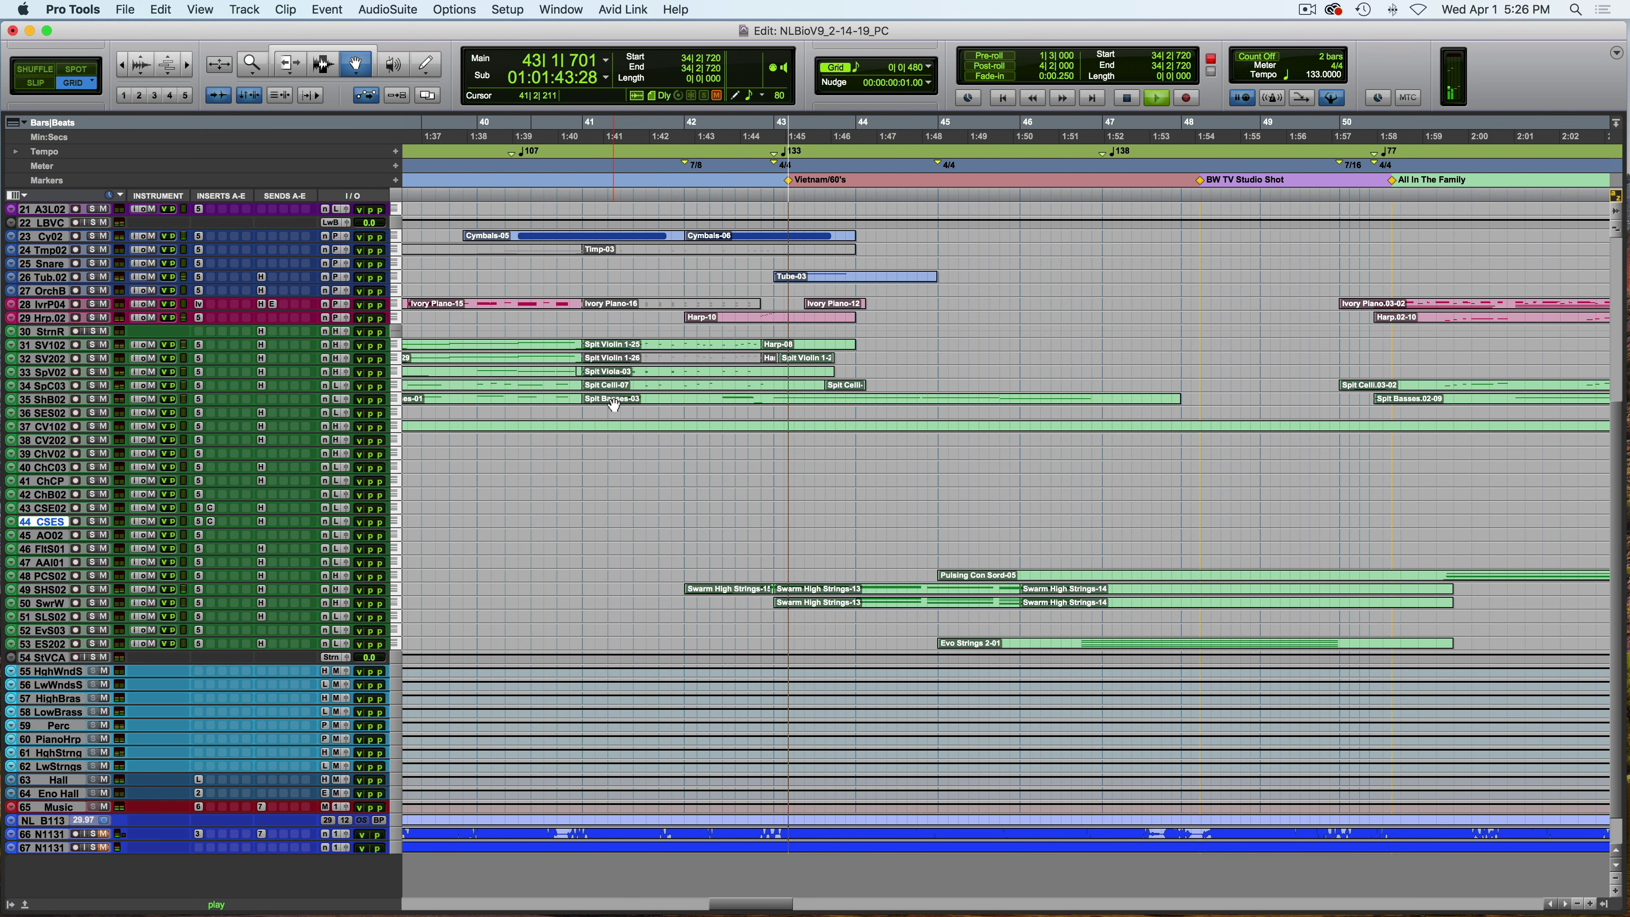
key(space)
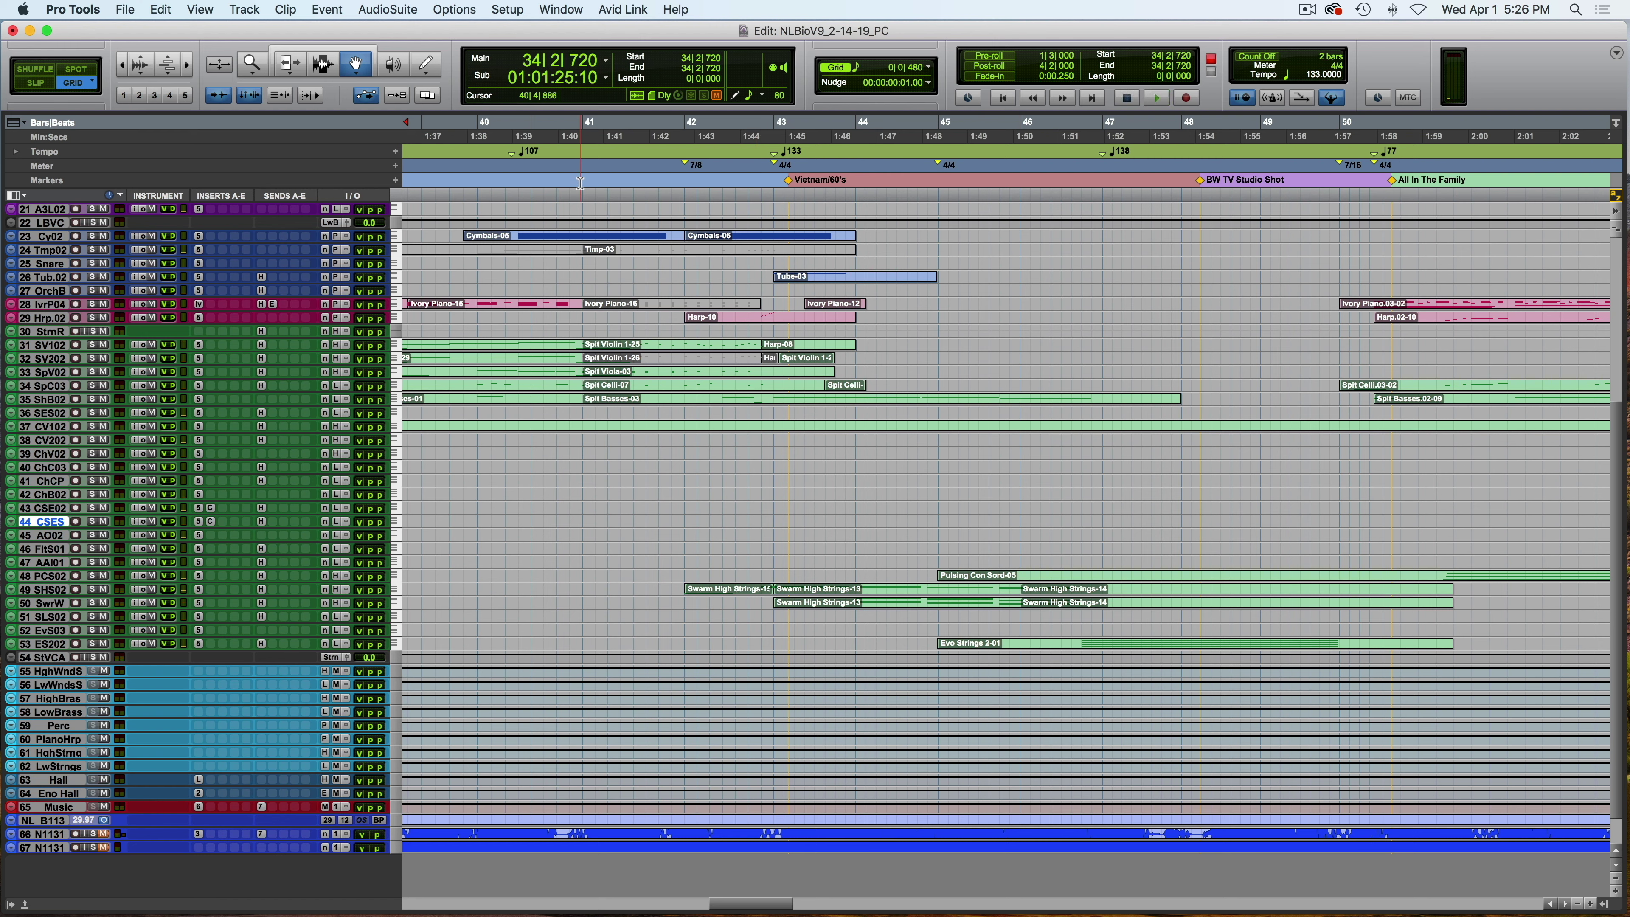
Play the Vietnam/60's section from 43|1|480 with the video window shown, then stop and close the video window.
click(778, 168)
key(space)
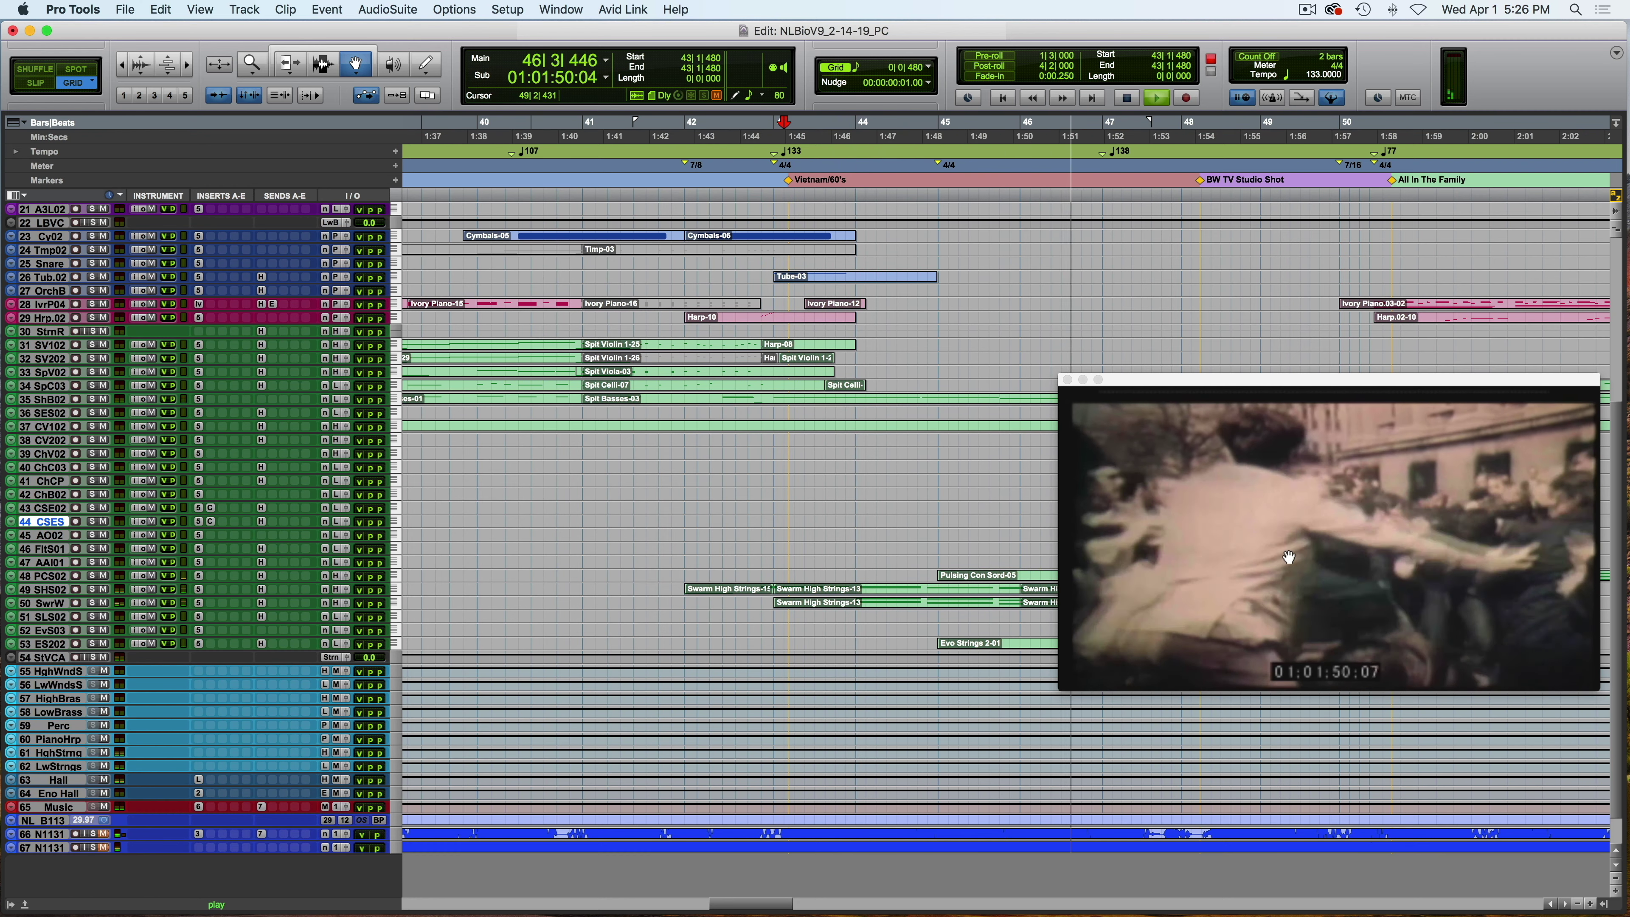
key(space)
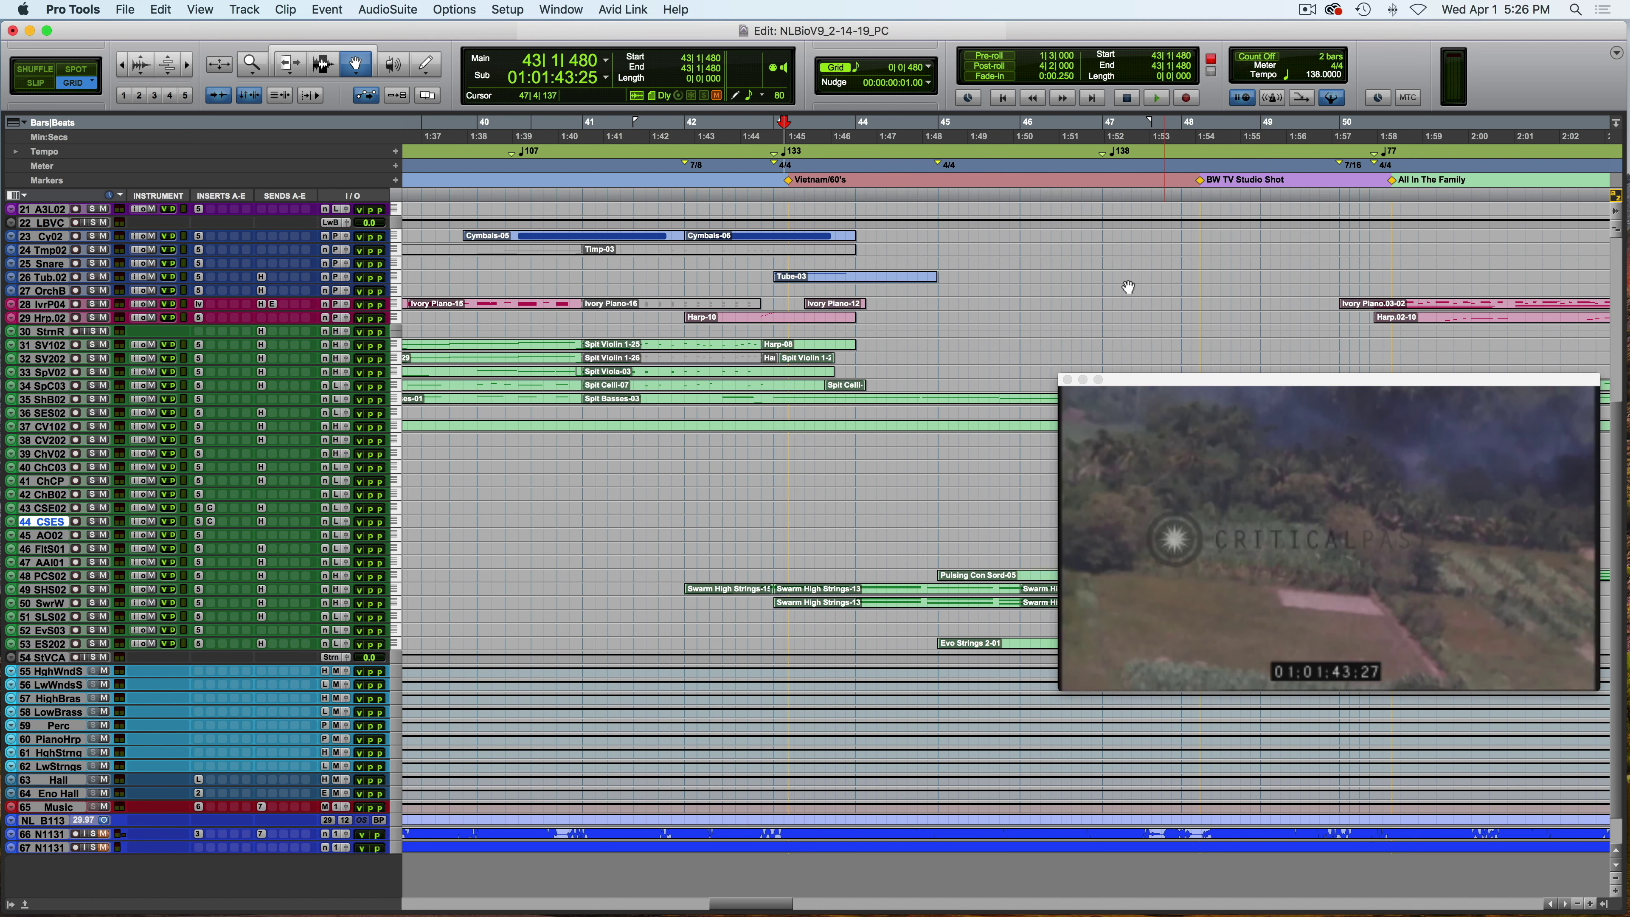
click(1222, 379)
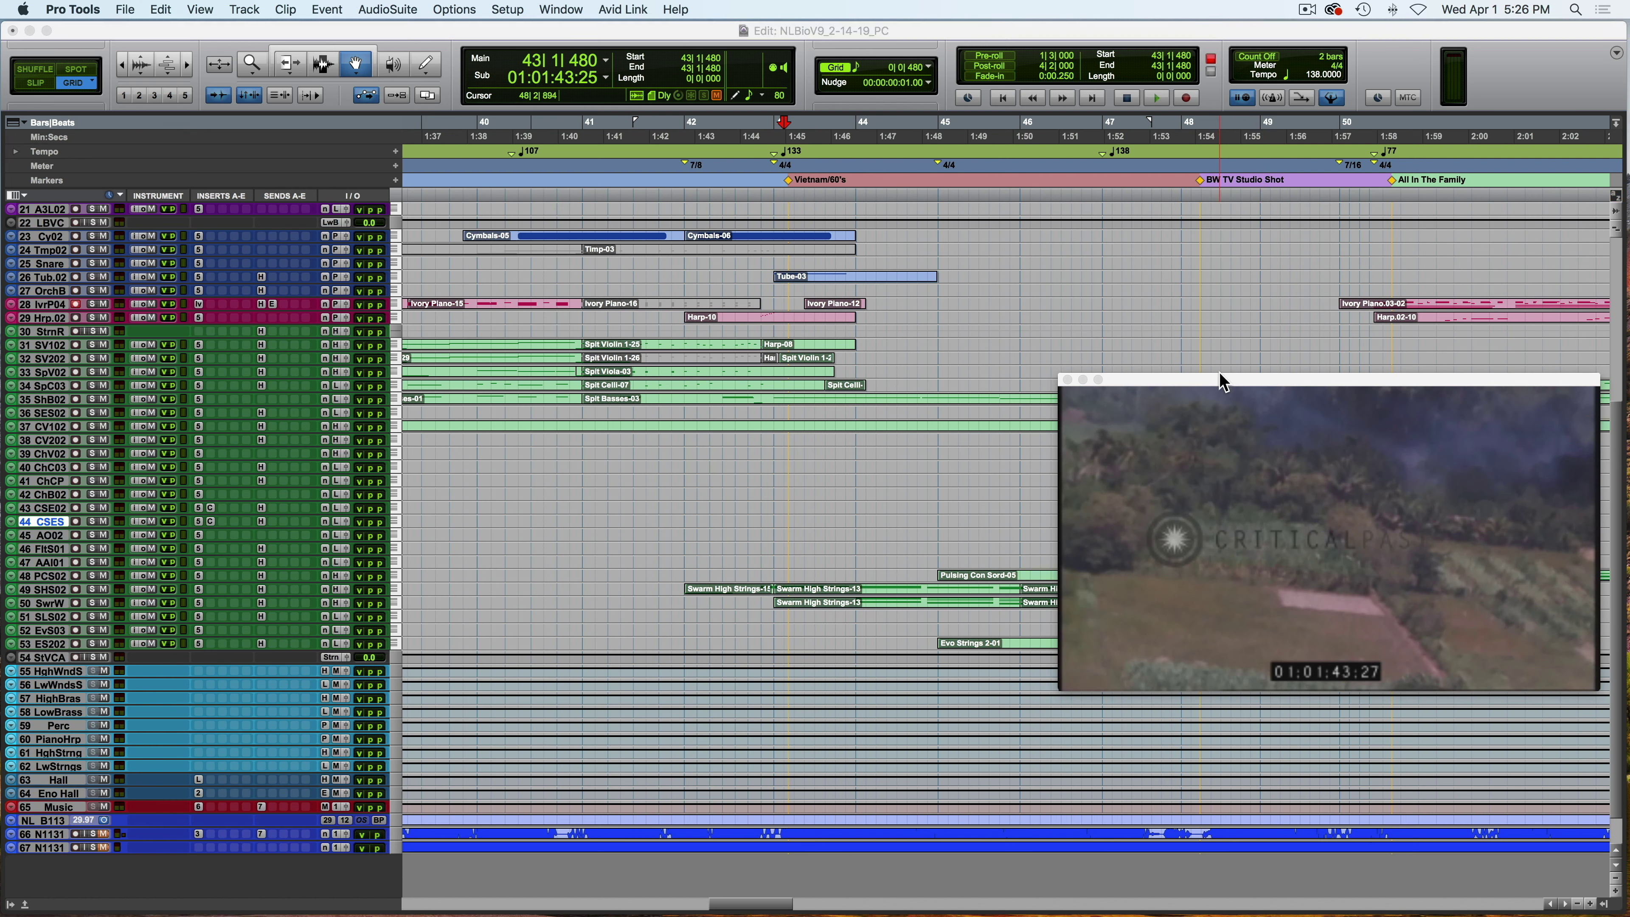
click(1068, 380)
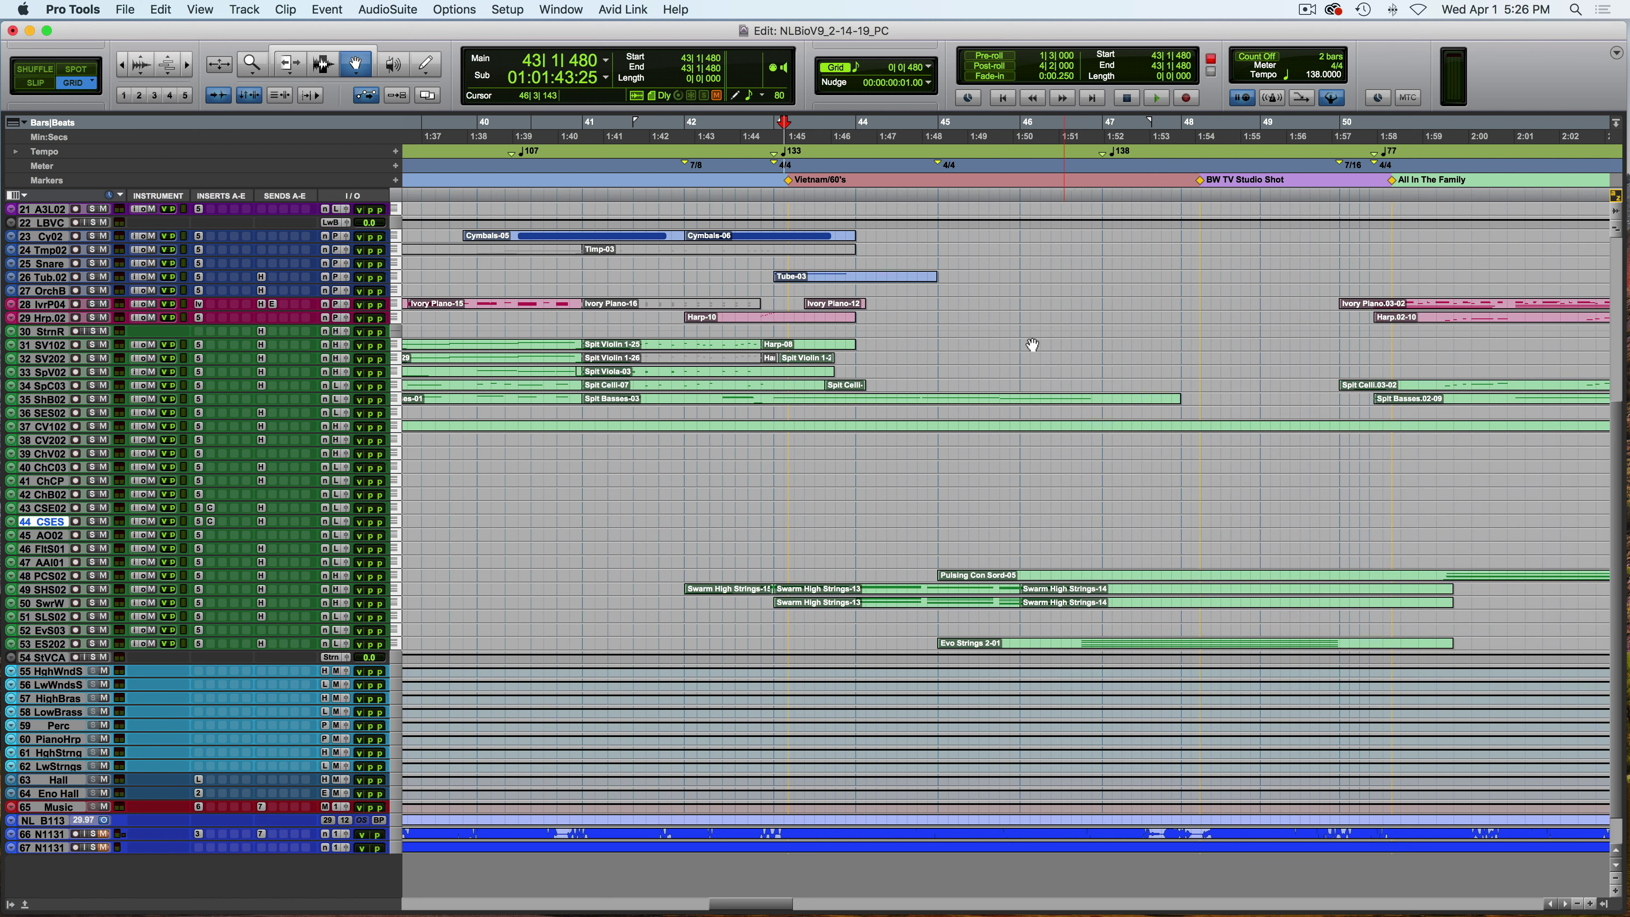
Replay the Vietnam/60's section from 43|1|000 past bar 46 without the video, and stop.
click(773, 178)
key(space)
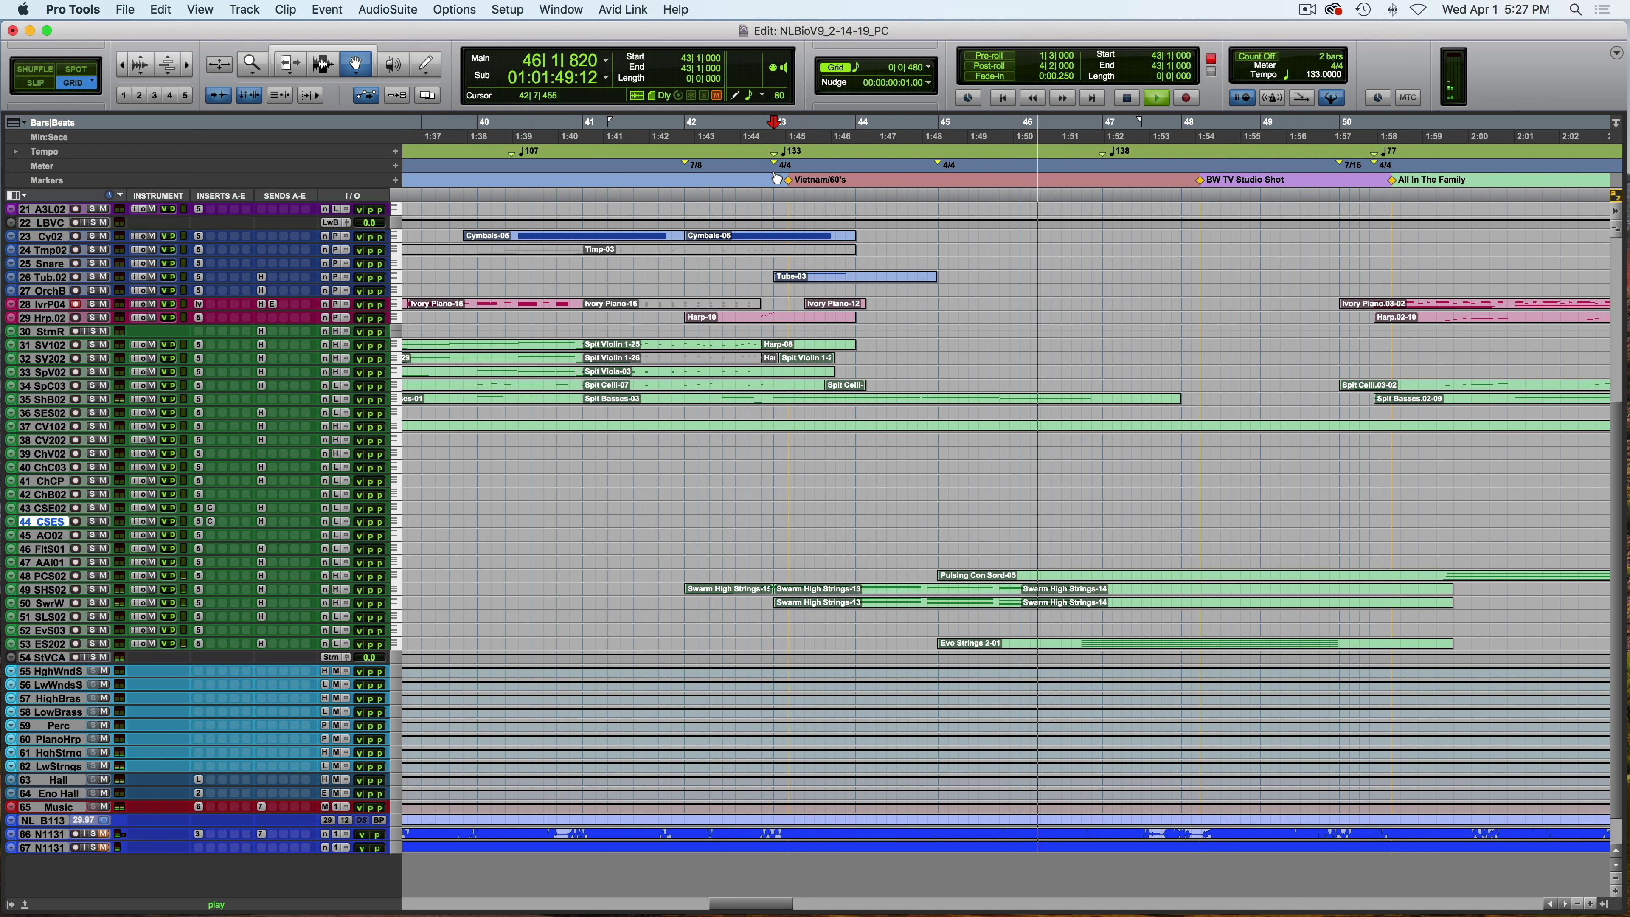
key(space)
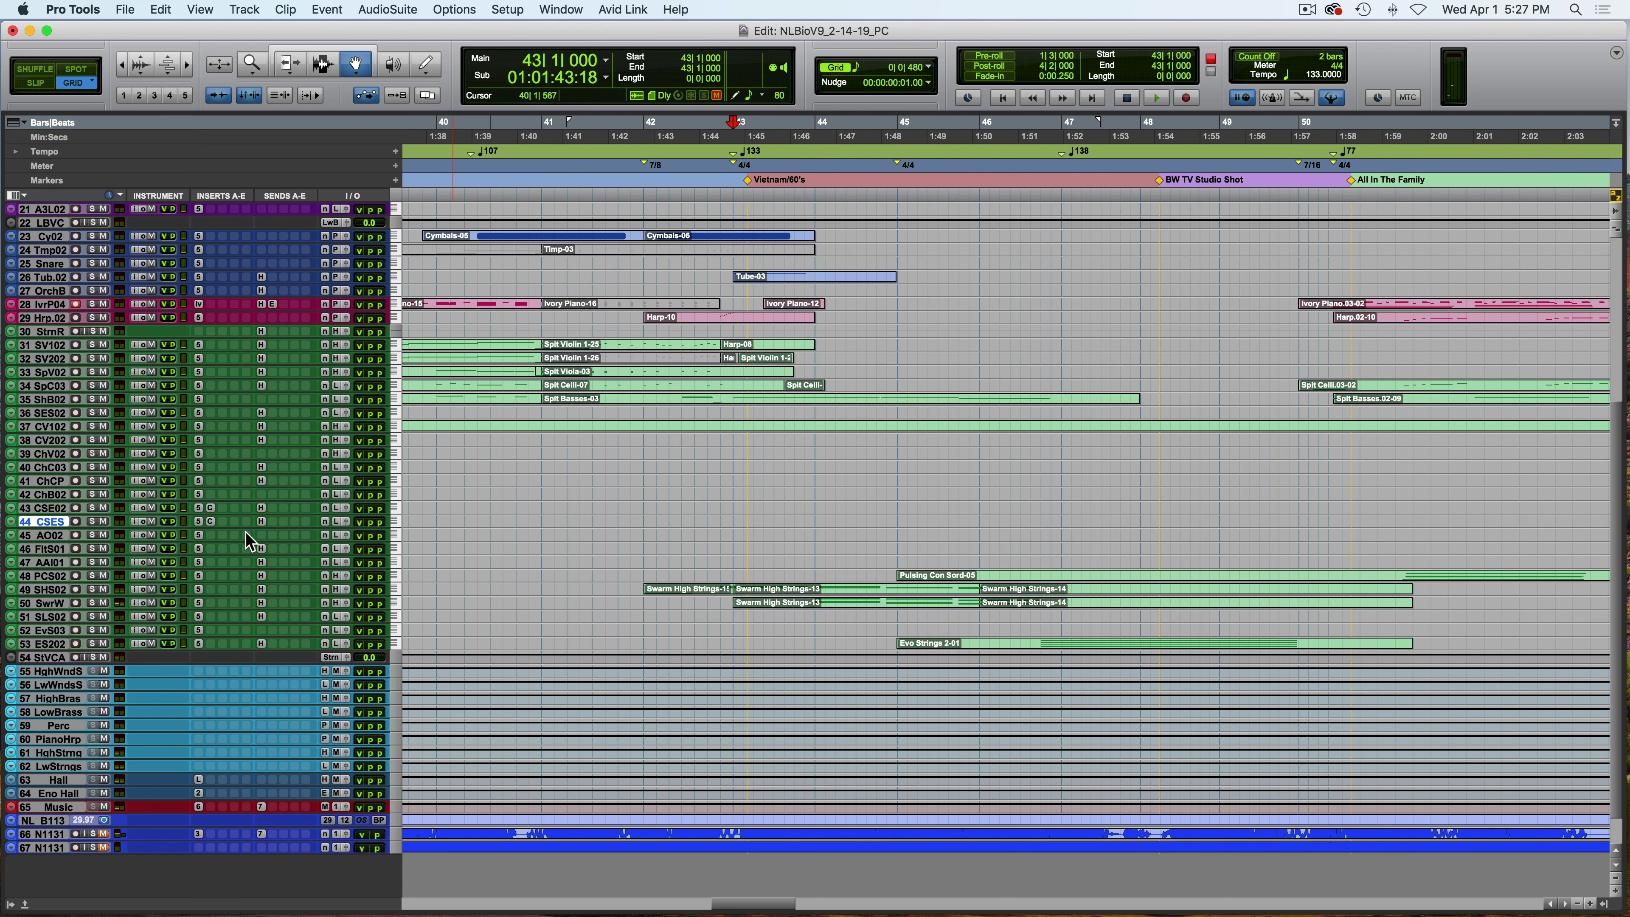
Solo the SwrW and SLS02 tracks, play them from 43|1|000 past bar 46, then stop and unsolo both.
click(93, 602)
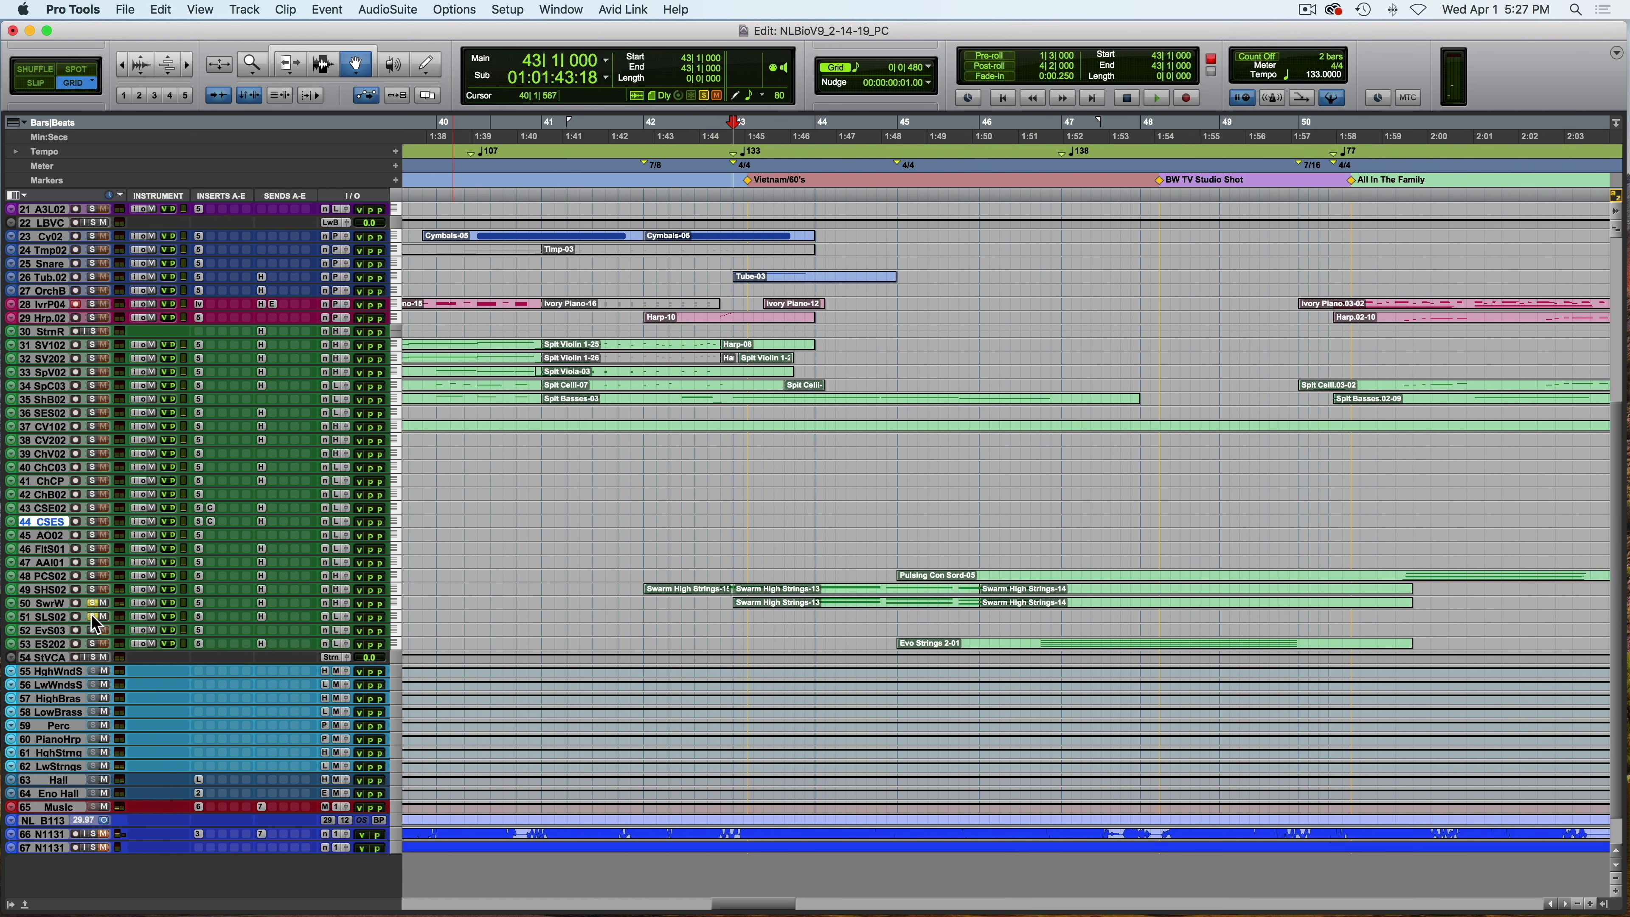
key(space)
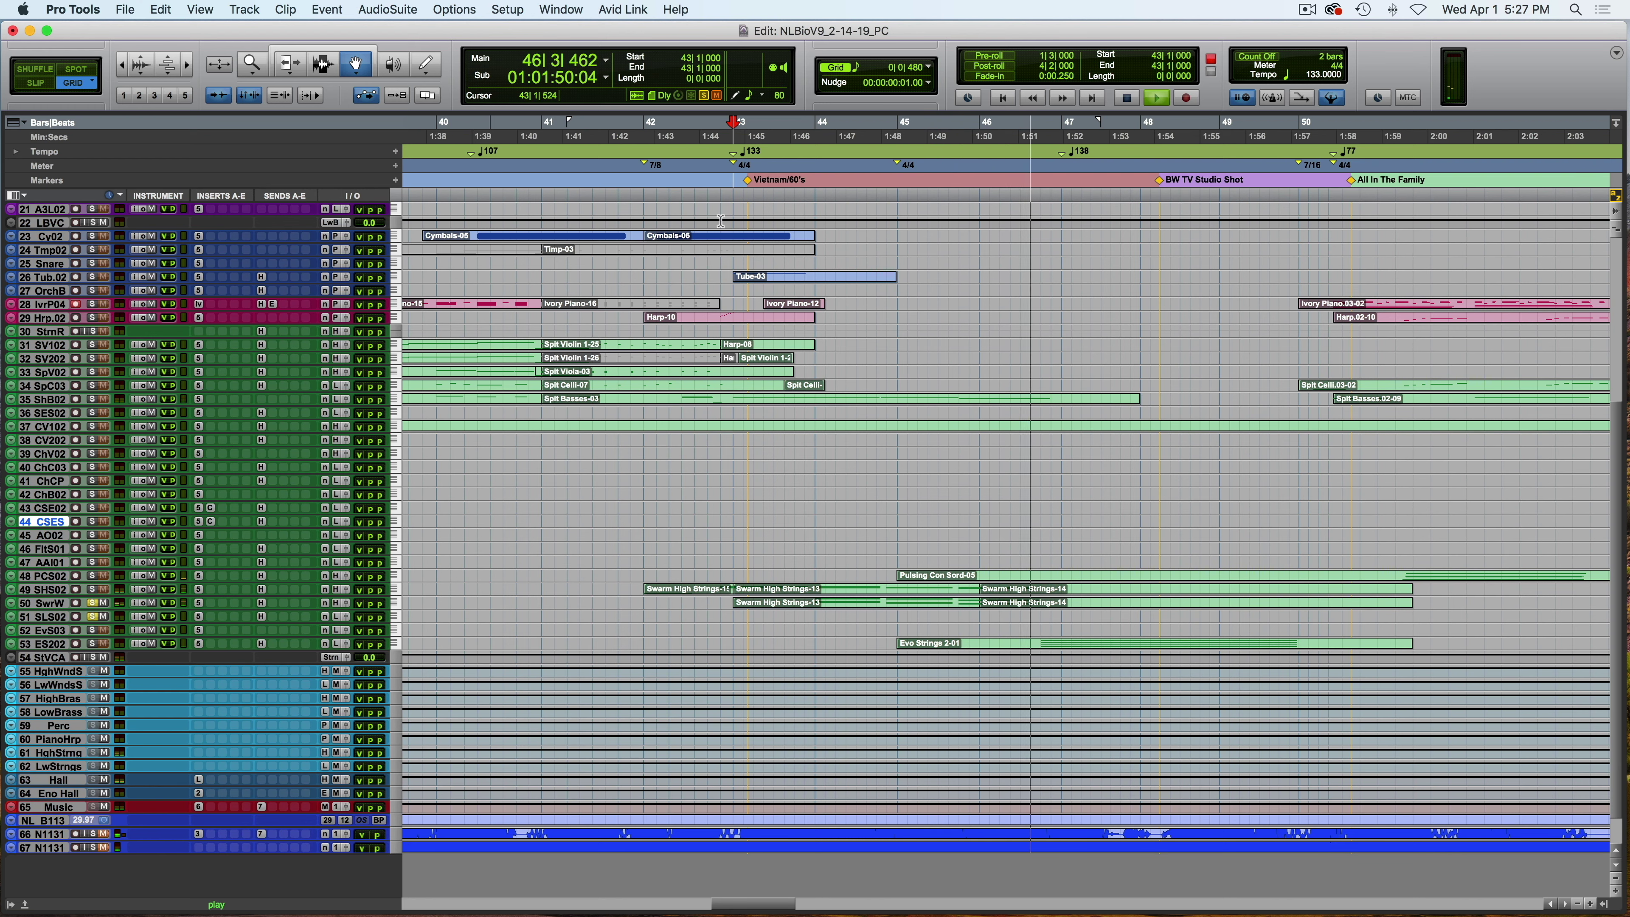
scroll(555, 359, up, 1)
key(space)
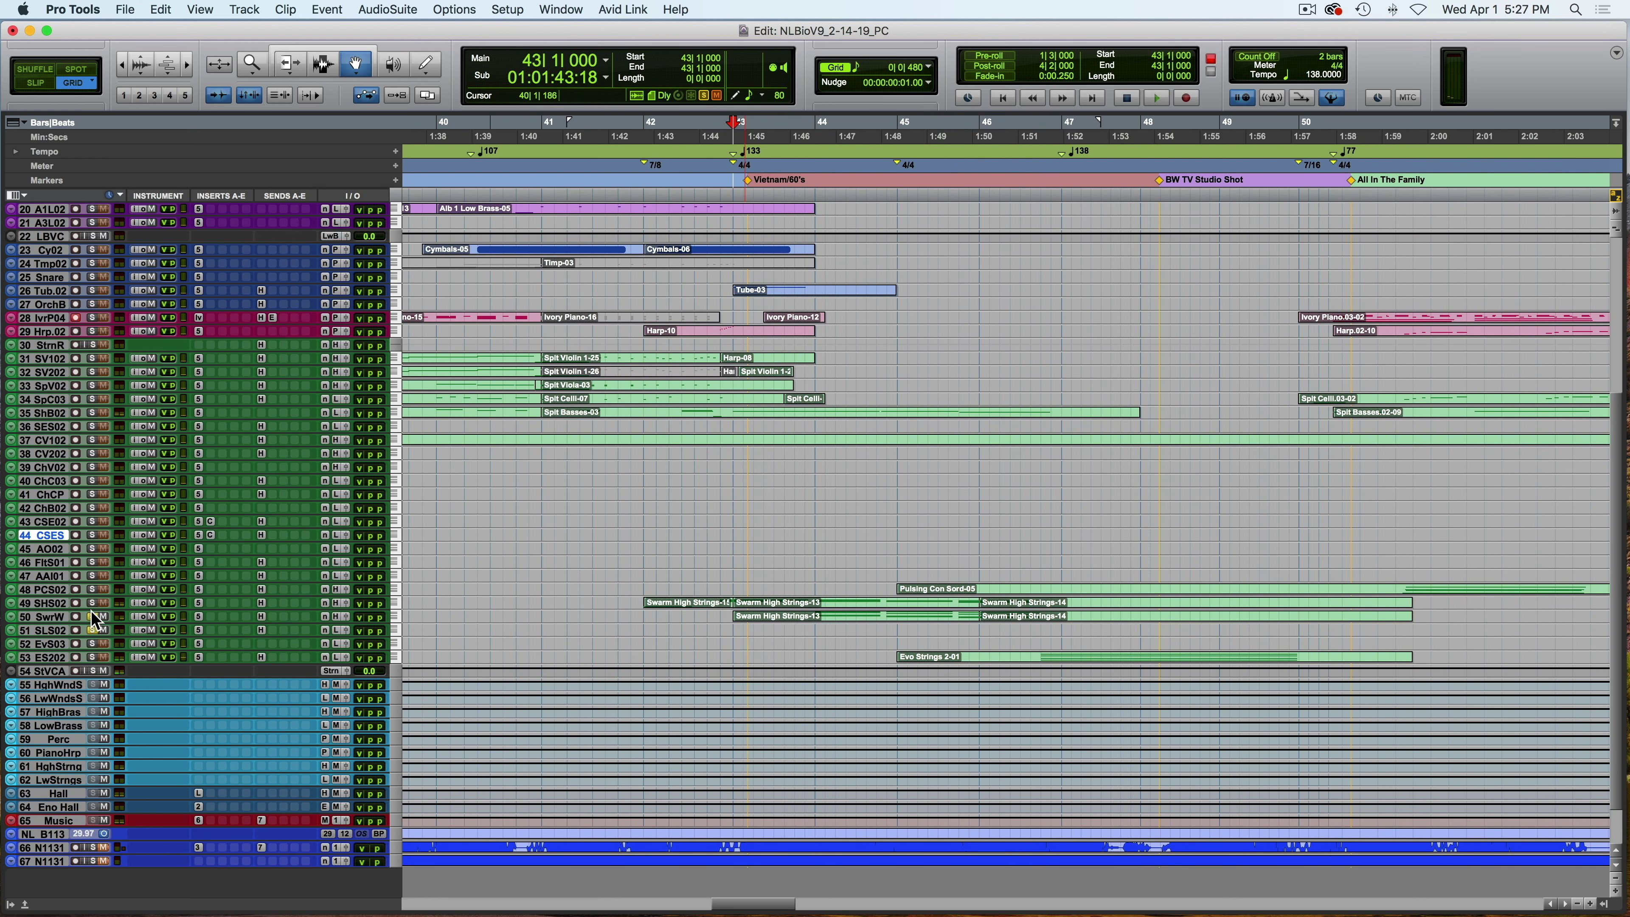
click(91, 629)
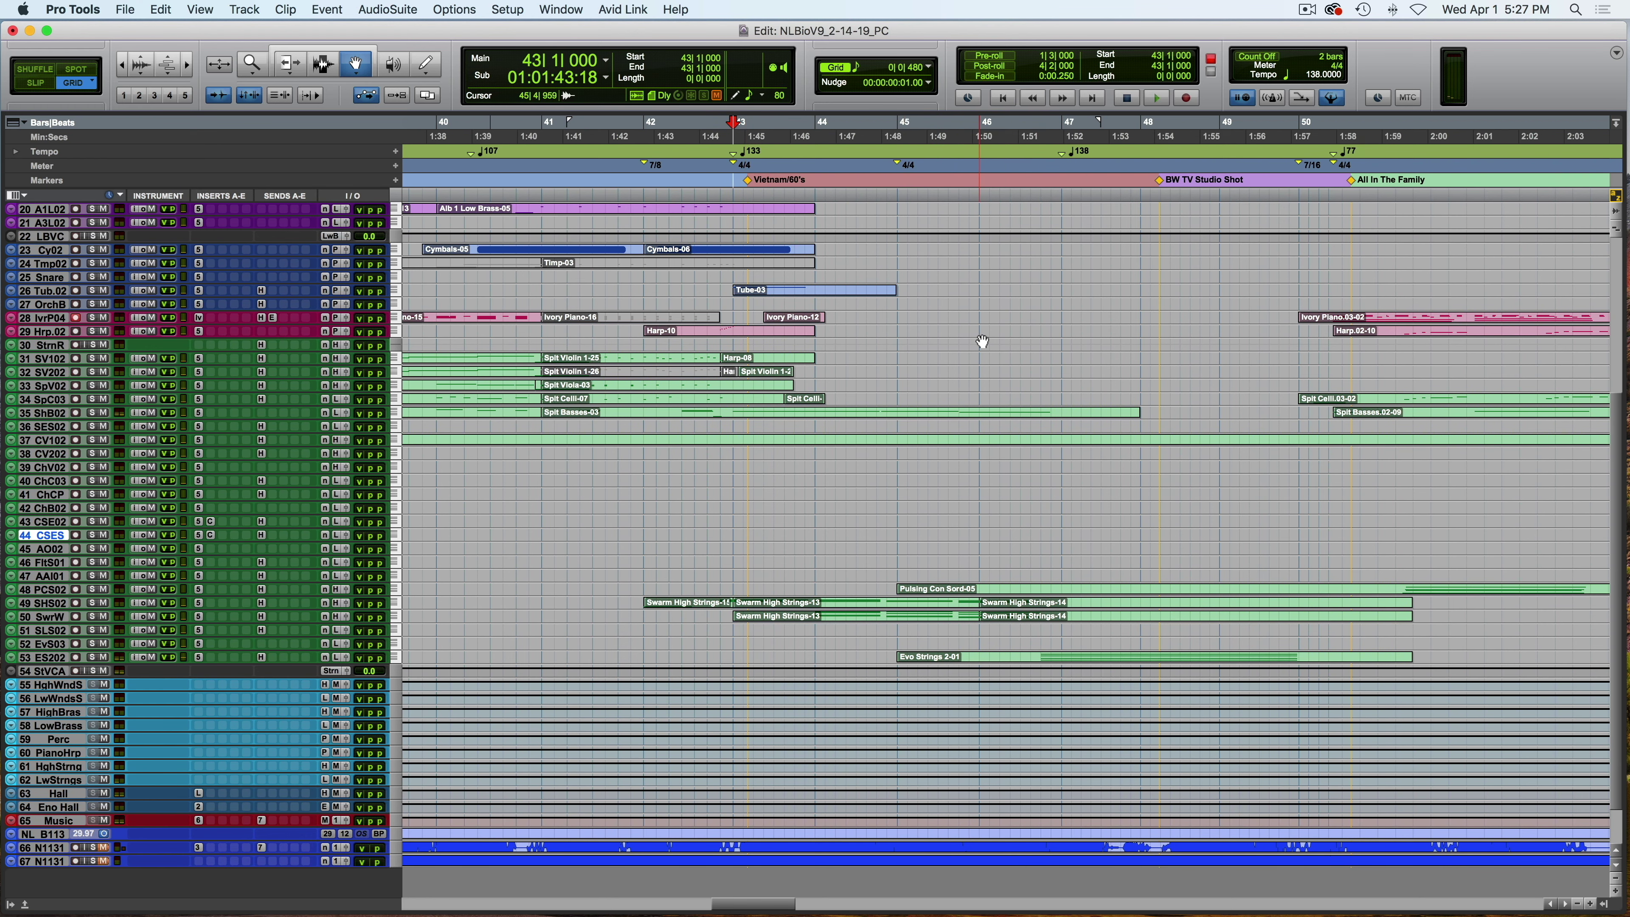
Play the BW TV Studio Shot section from 48|1|480 into bar 49, and stop.
click(1154, 167)
key(space)
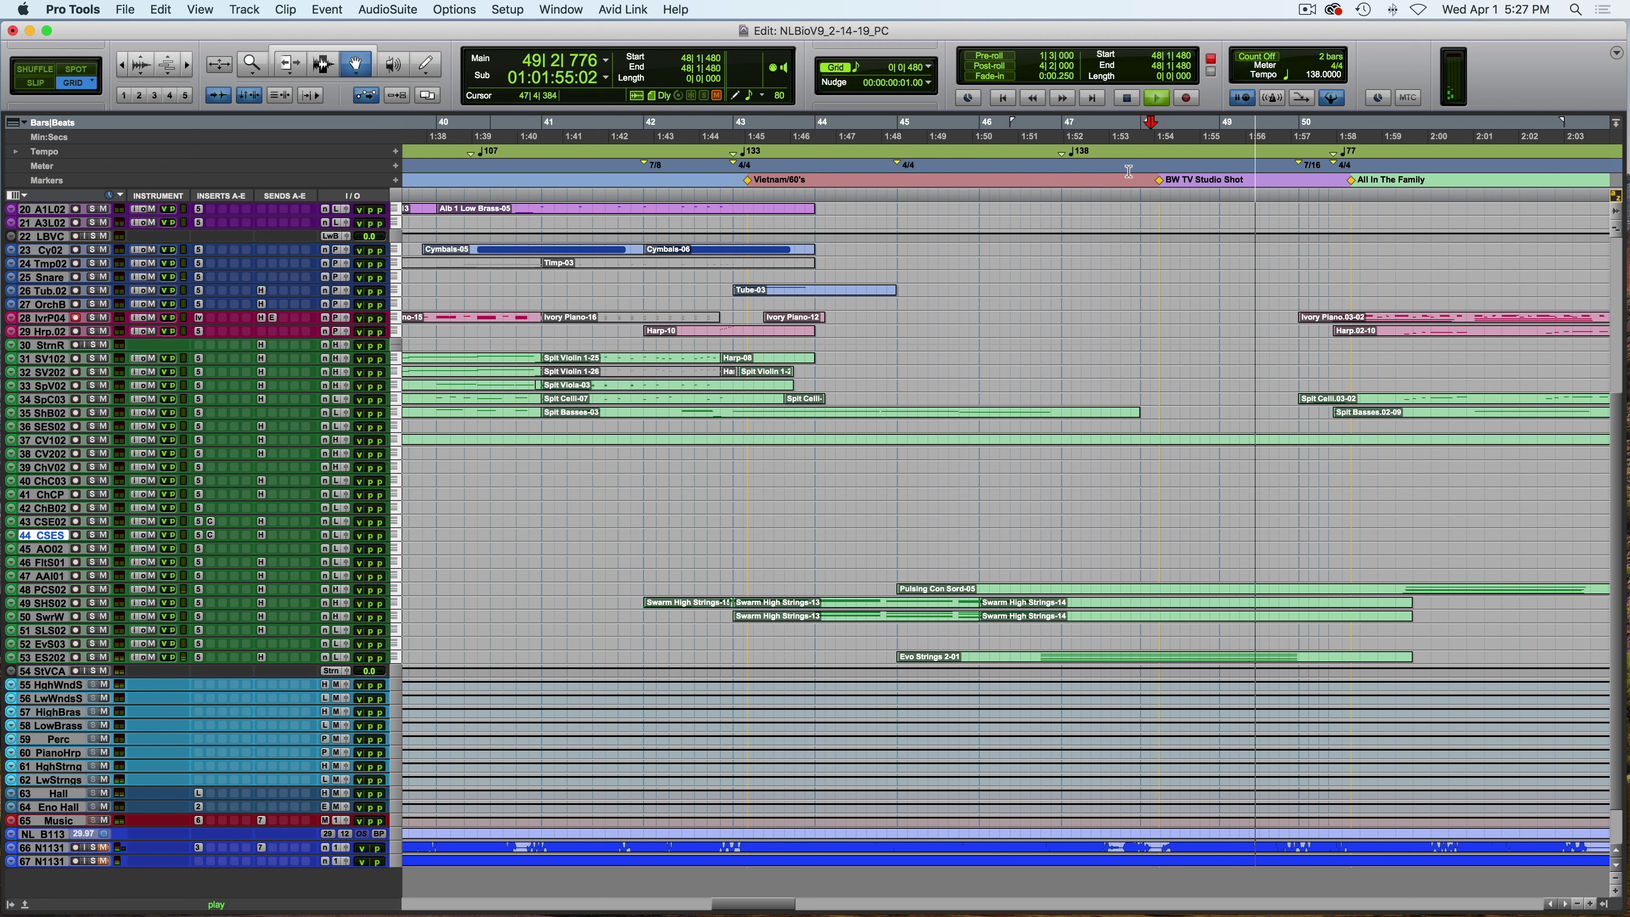
key(space)
Play the BW TV Studio Shot section from 48|1|000 with the video window shown, then stop and close the video window.
click(1090, 177)
click(1059, 181)
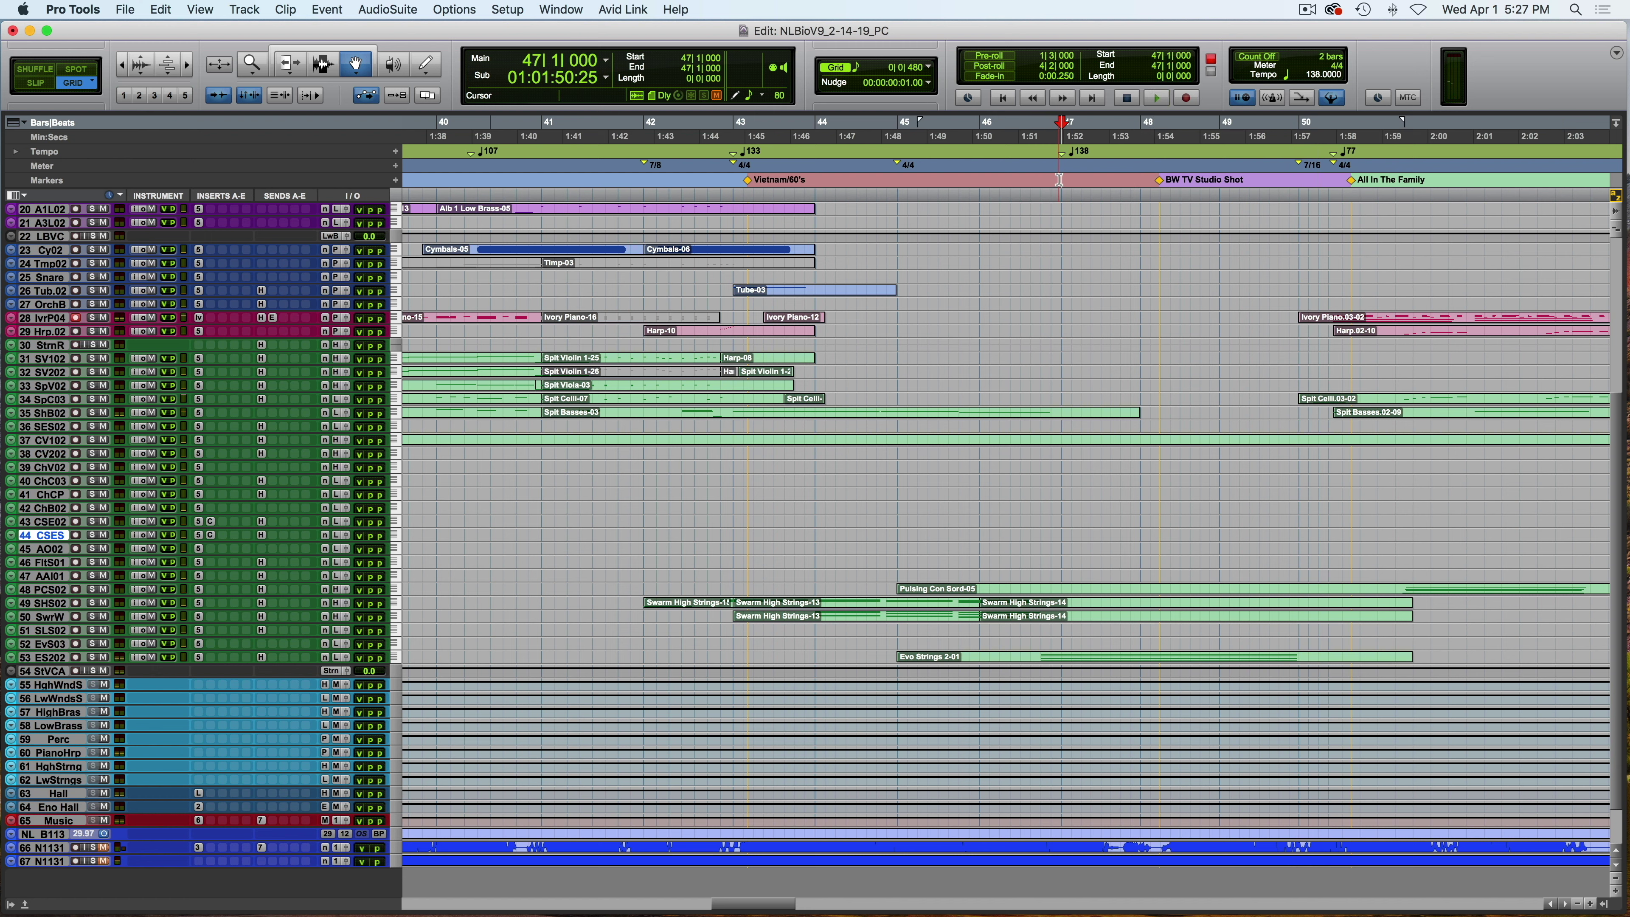
click(1139, 167)
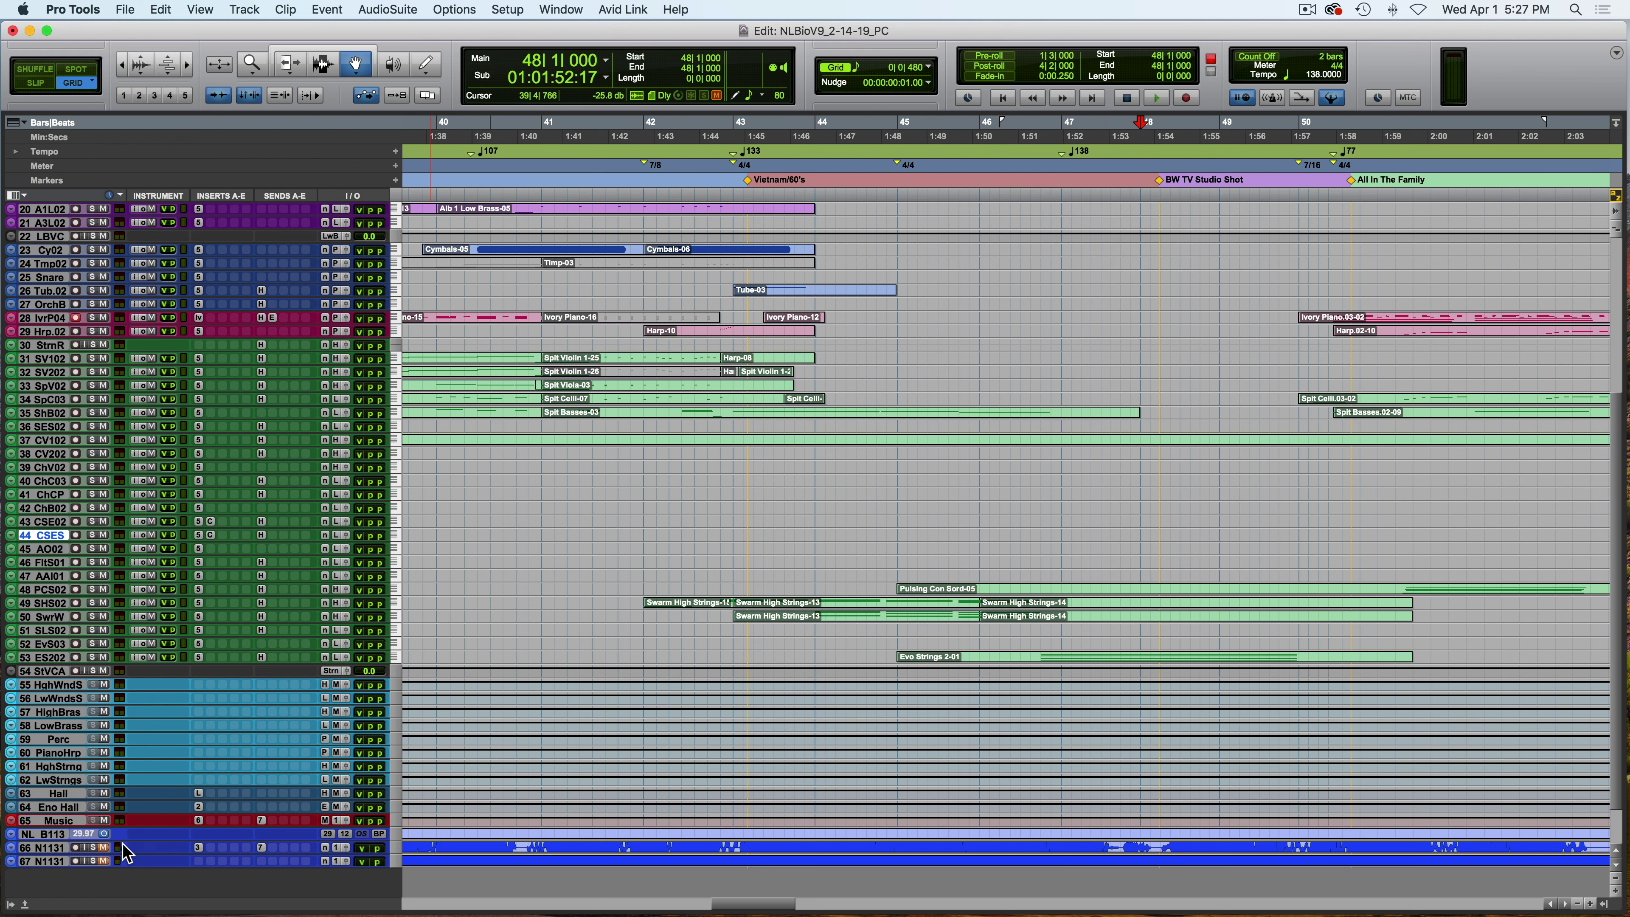
key(super+9)
key(space)
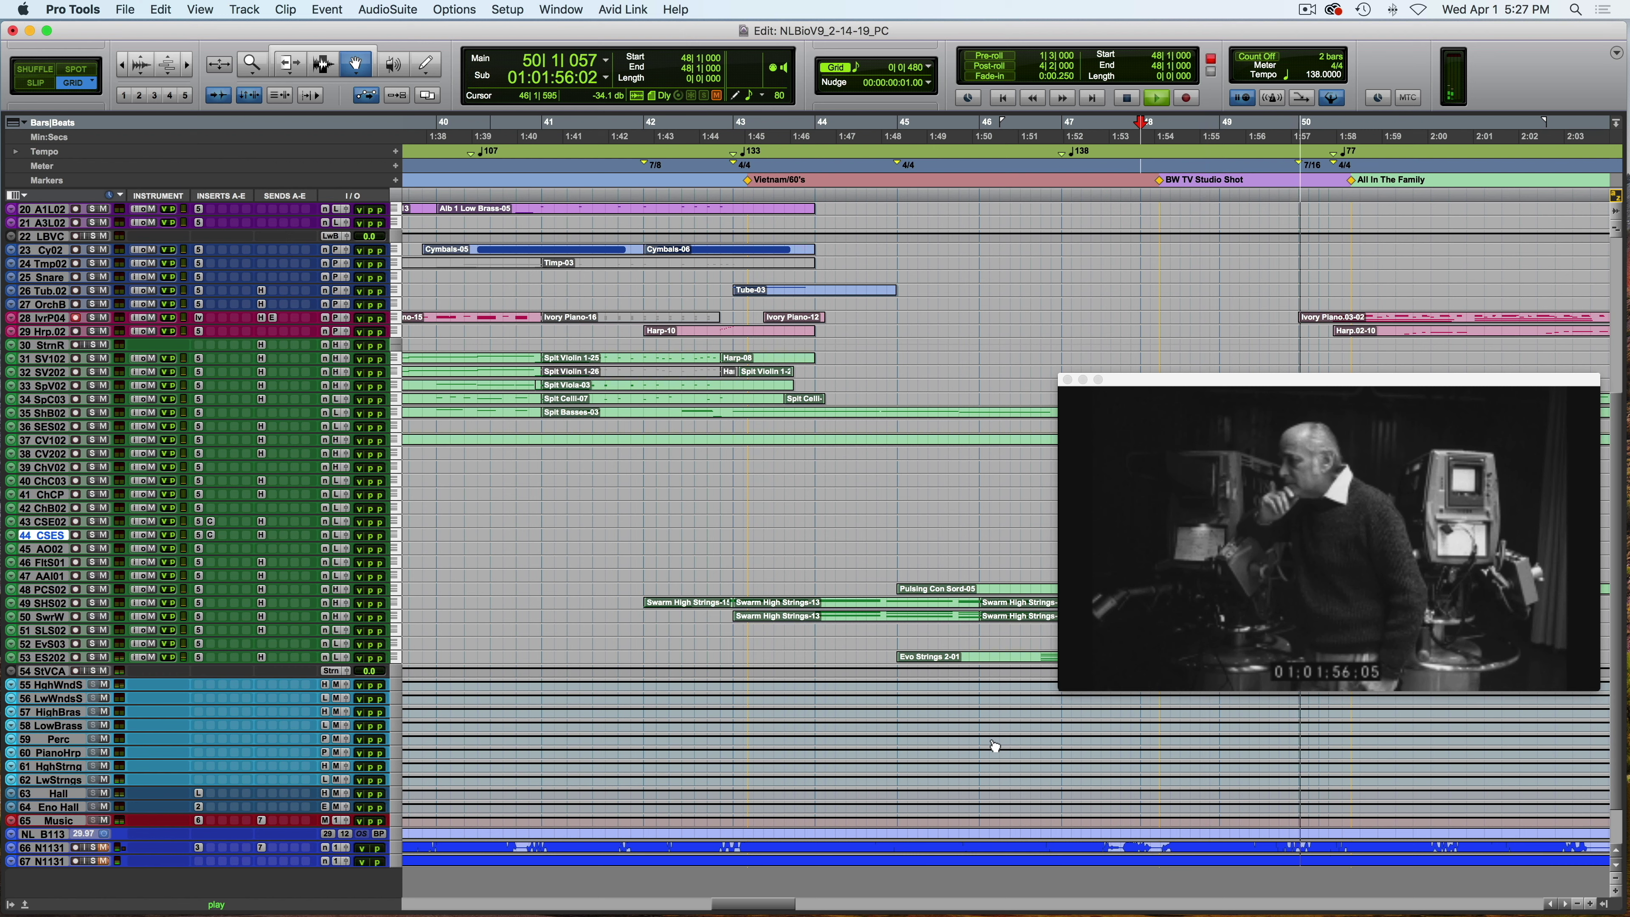
key(space)
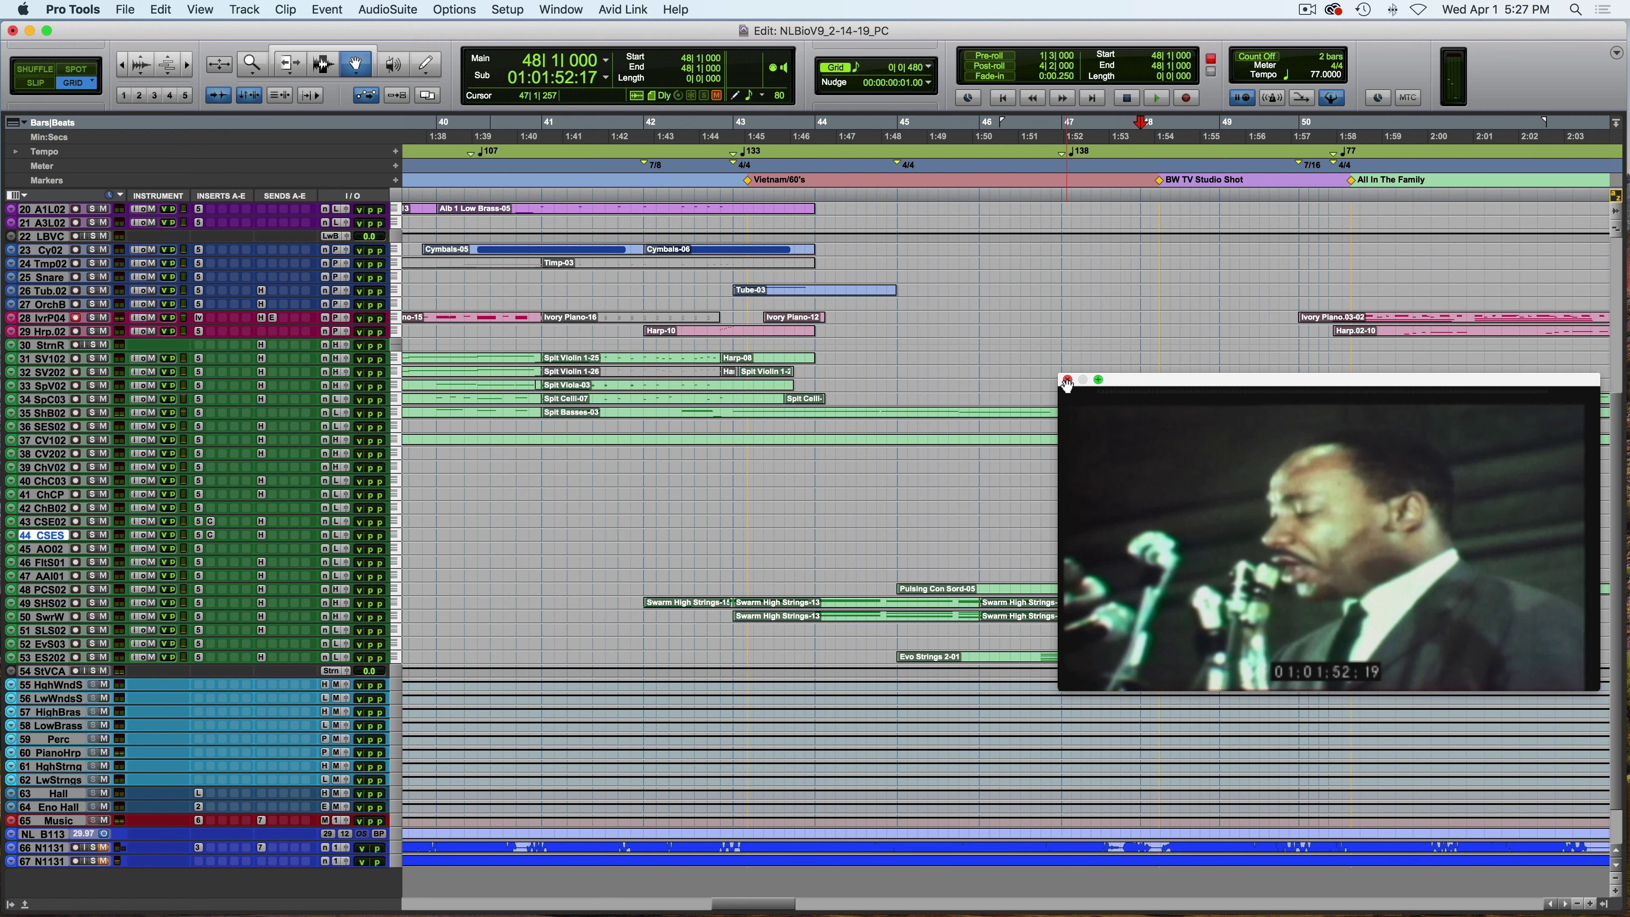
click(1067, 382)
Find the Ivory Piano.03-02 clip in the All In The Family section and show it in notation.
scroll(1212, 343, down, 2)
scroll(1221, 339, up, 4)
scroll(1221, 339, right, 5)
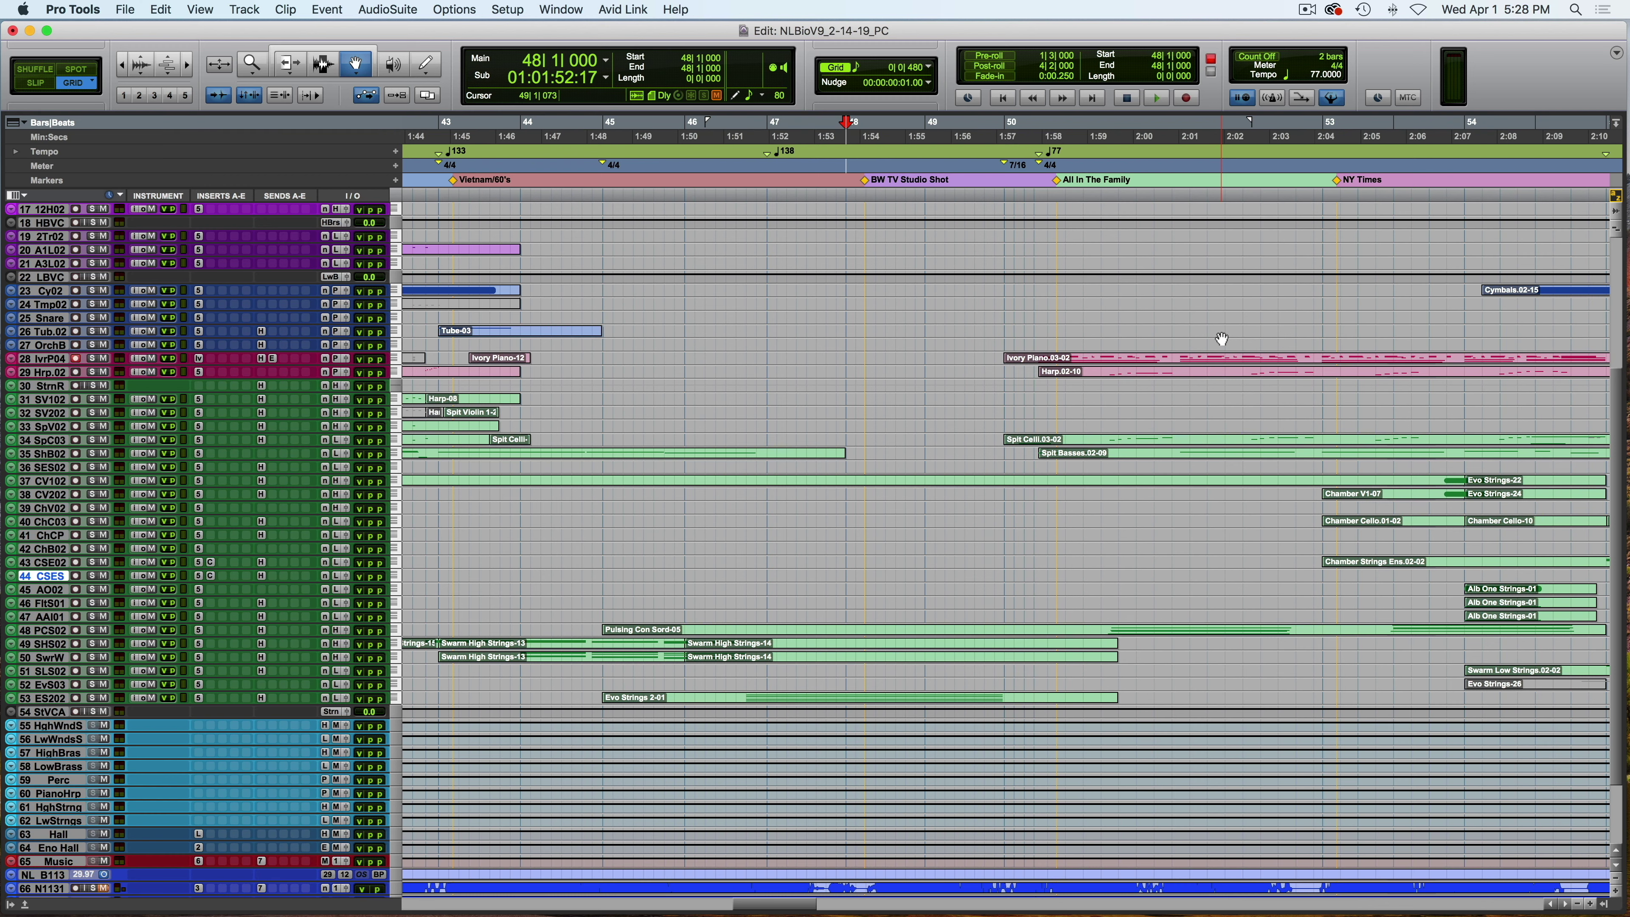
scroll(1221, 338, up, 3)
click(1201, 442)
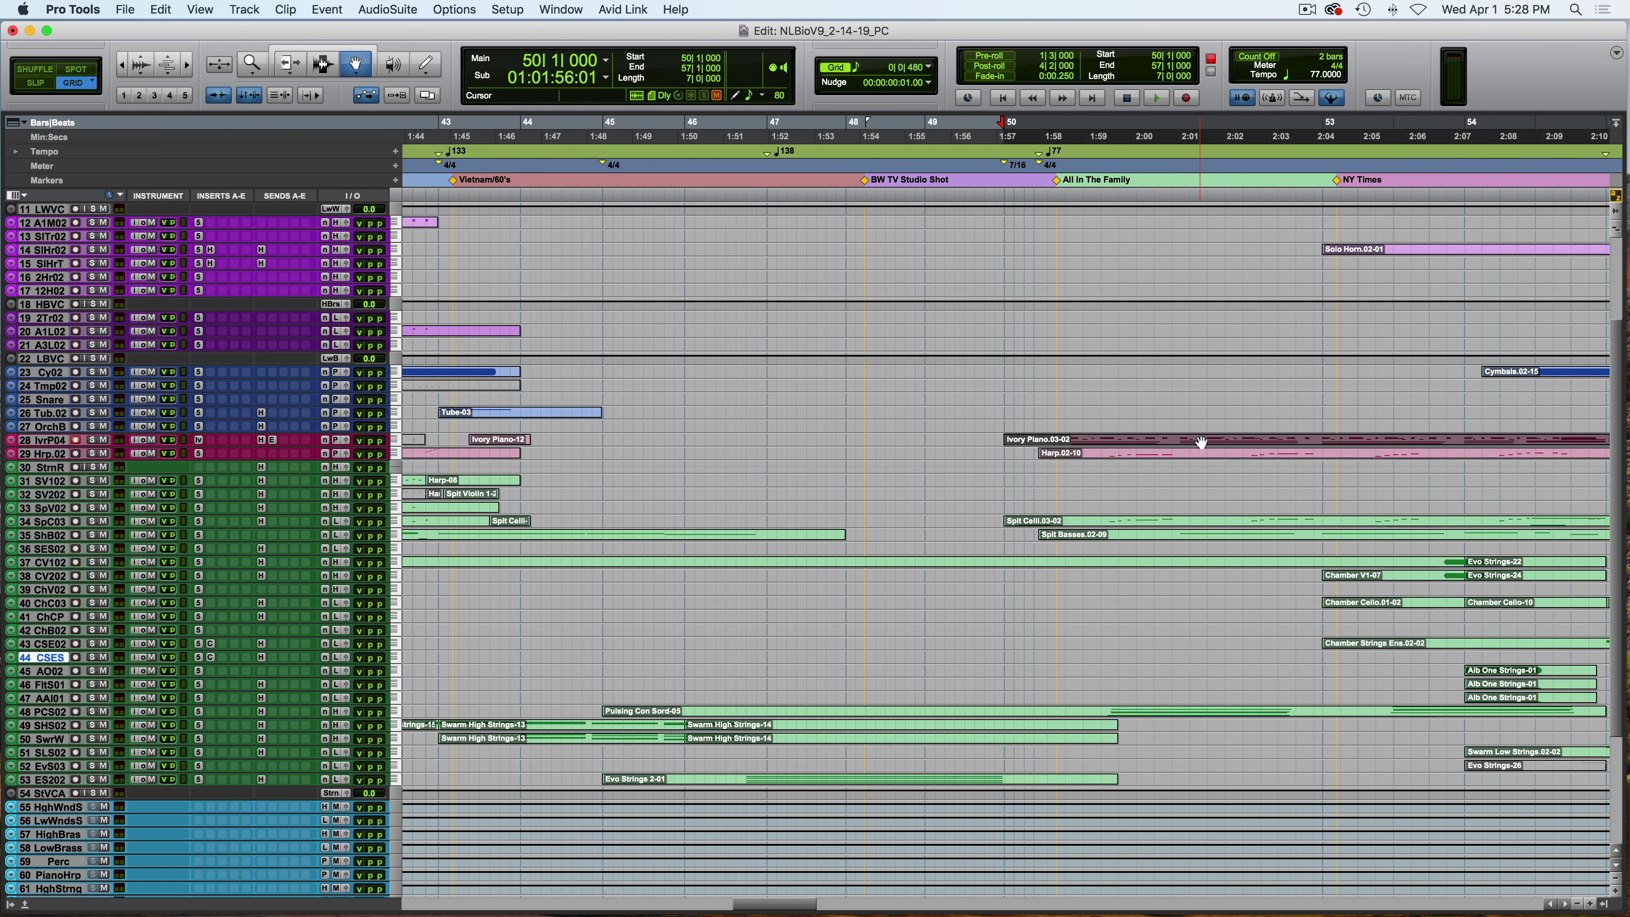
double_click(1201, 442)
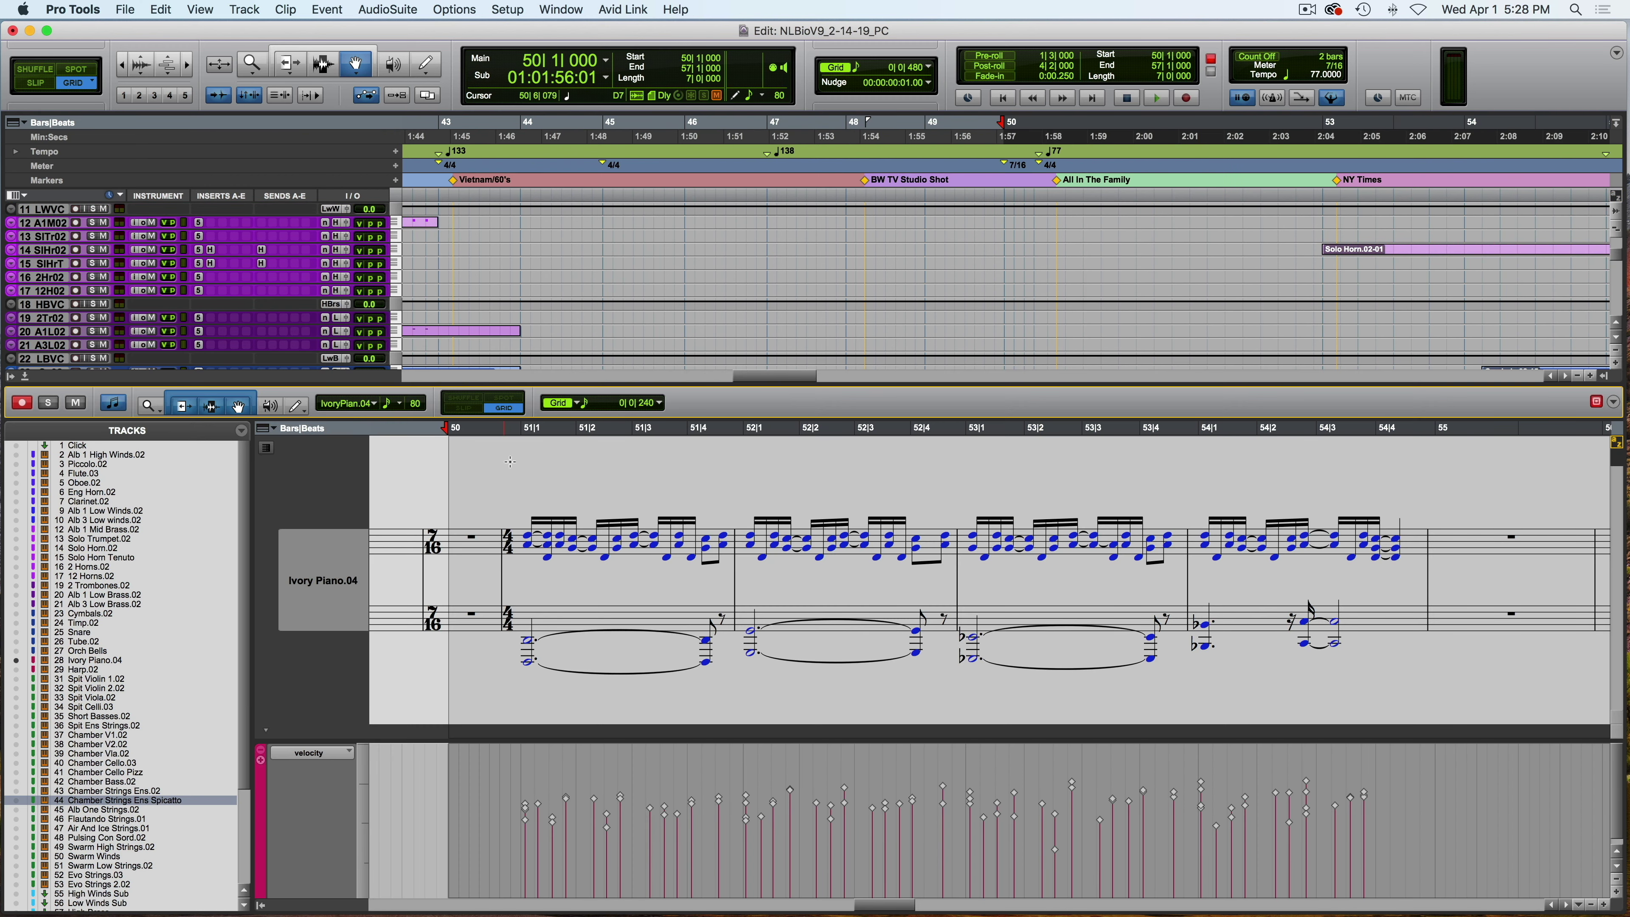
Play the Ivory Piano pattern from 50|5|135 past bar 52 while following its notation, and stop.
click(500, 434)
key(space)
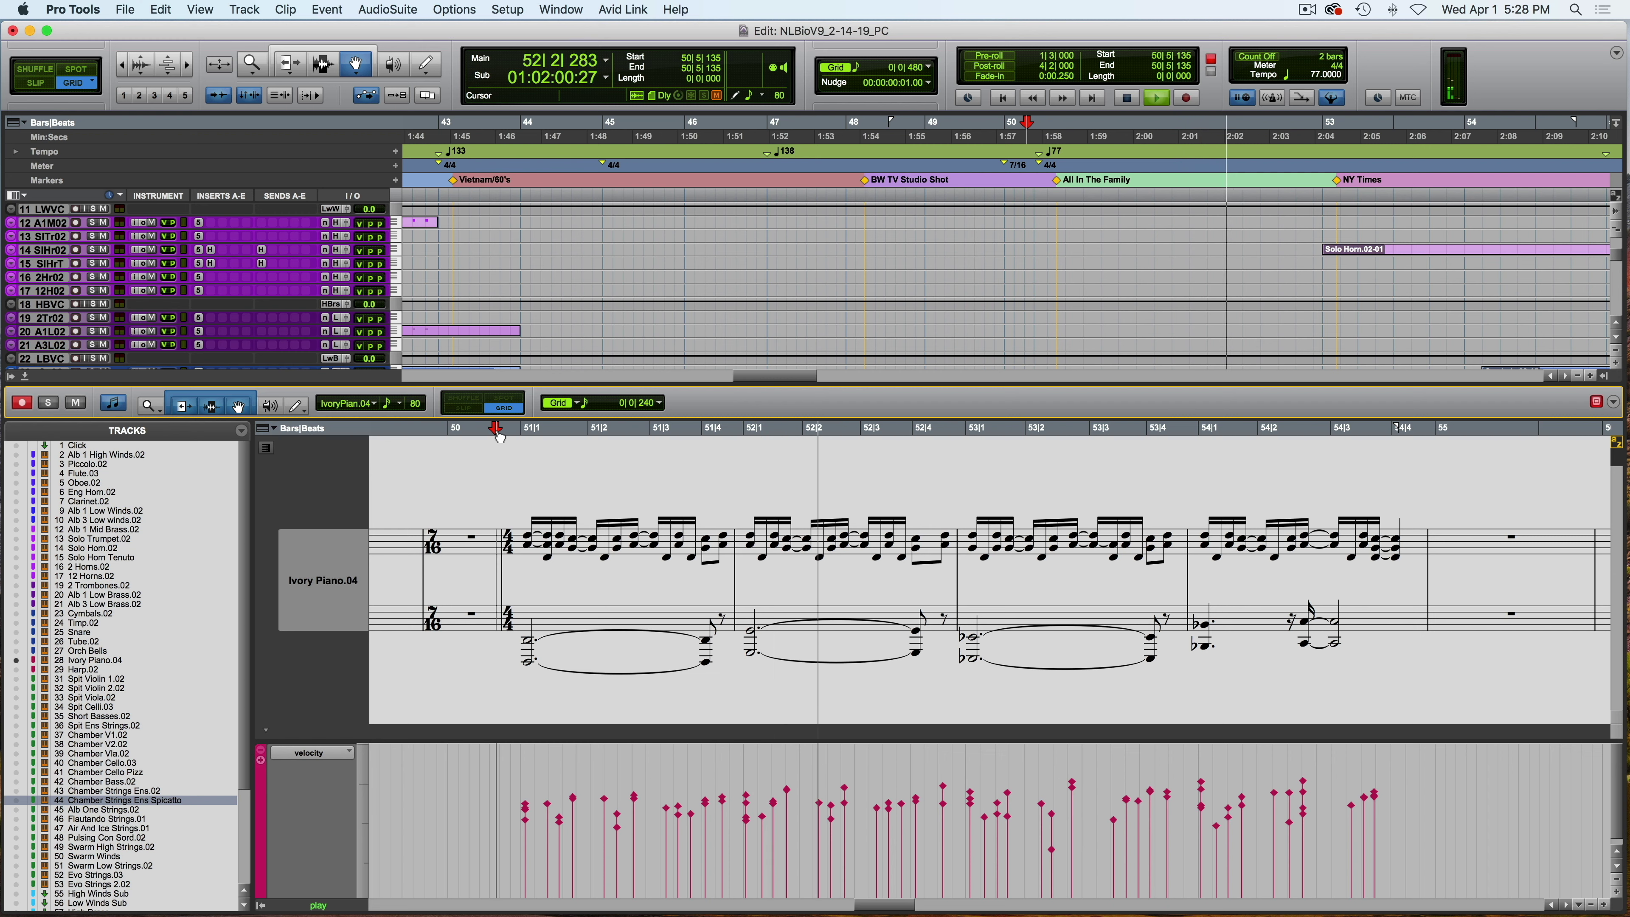
key(space)
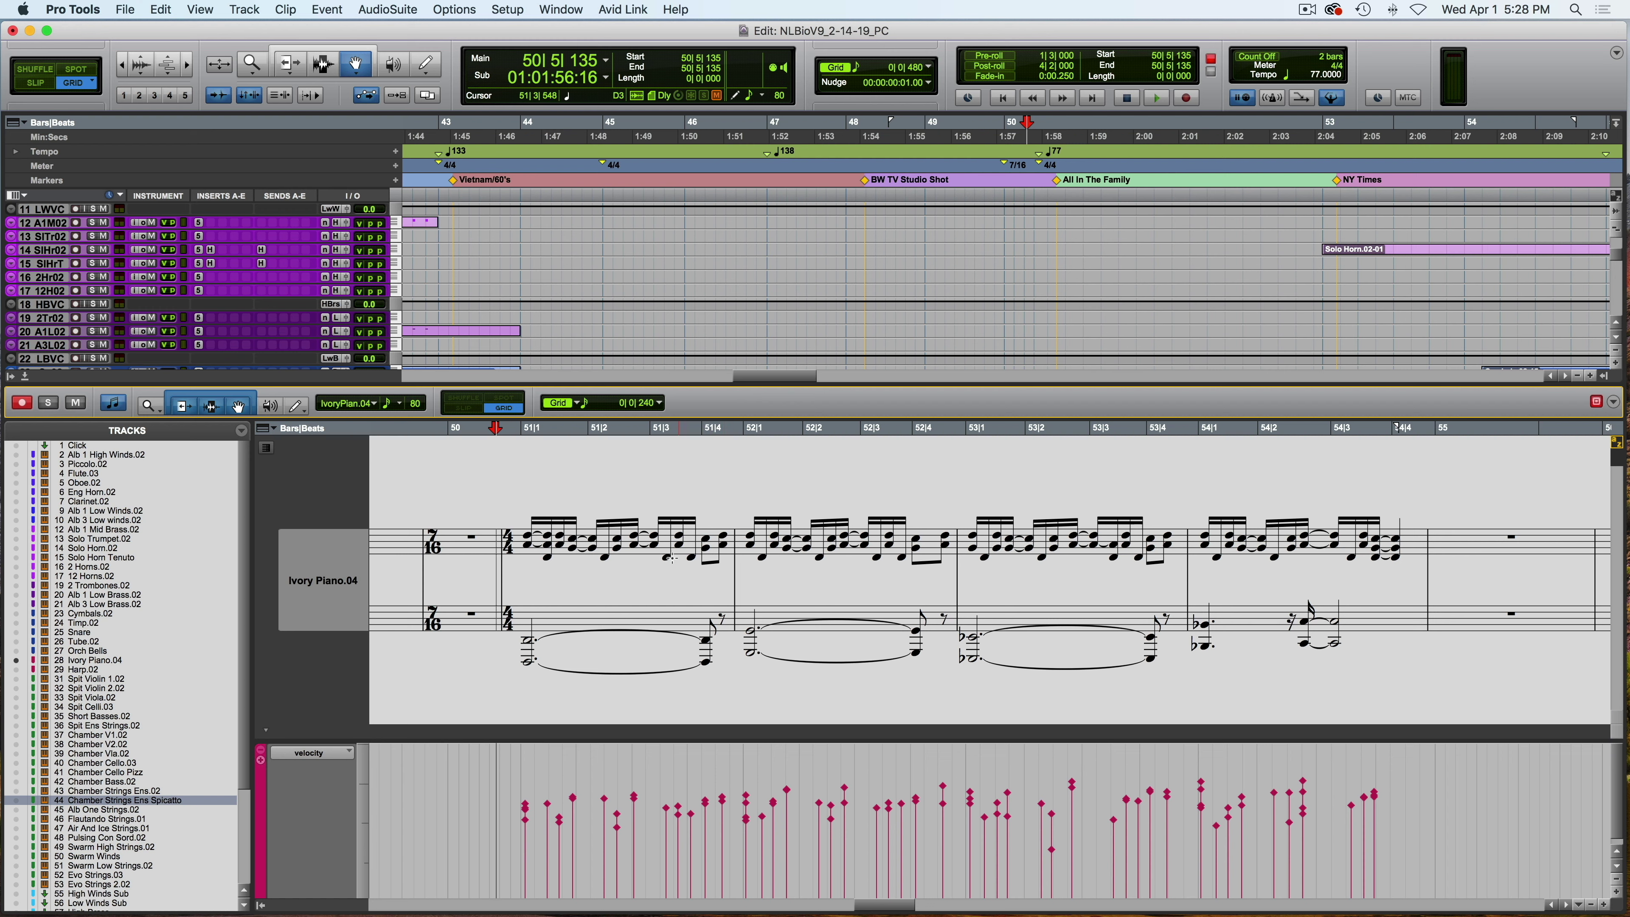
Play the Ivory Piano notation from 50|6|079 into bar 54, and stop.
click(605, 560)
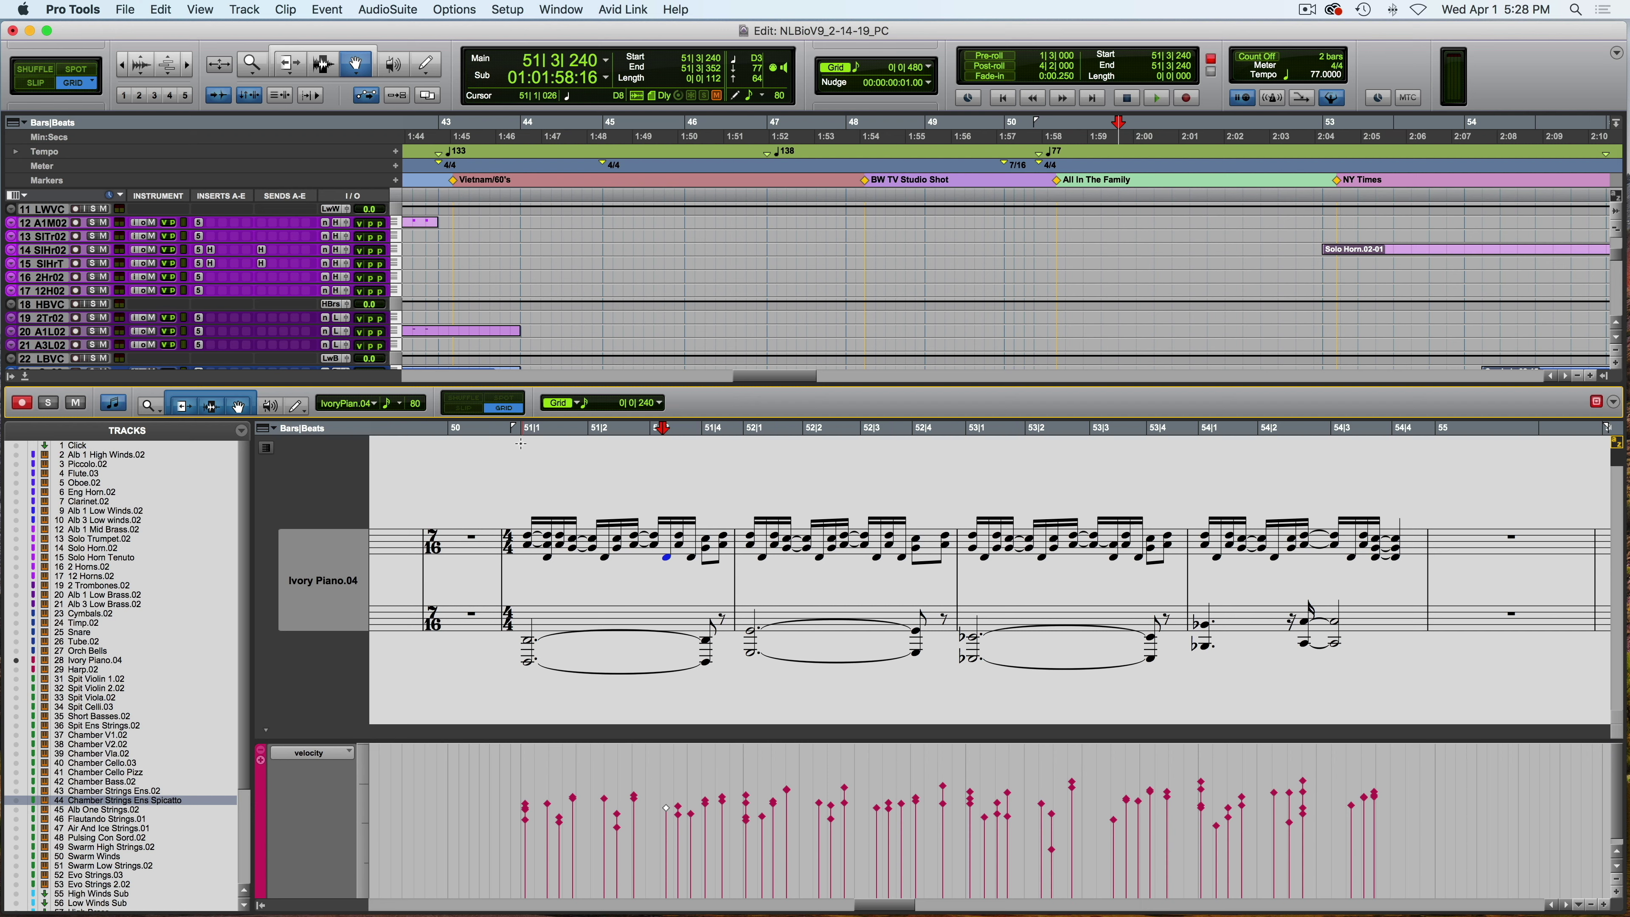
key(space)
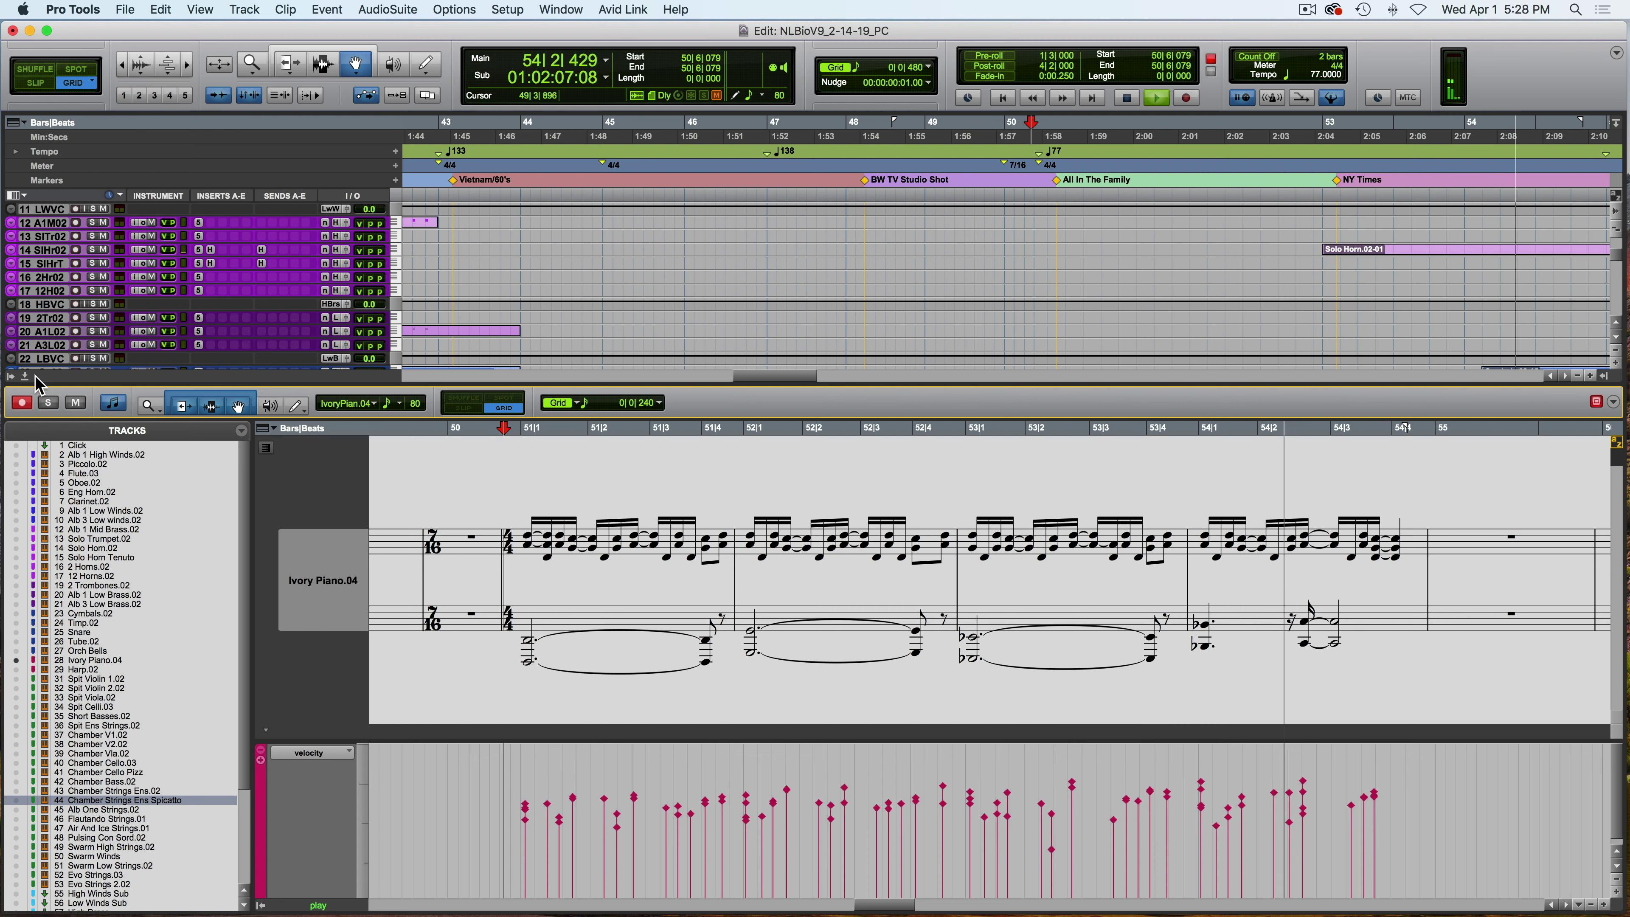
key(space)
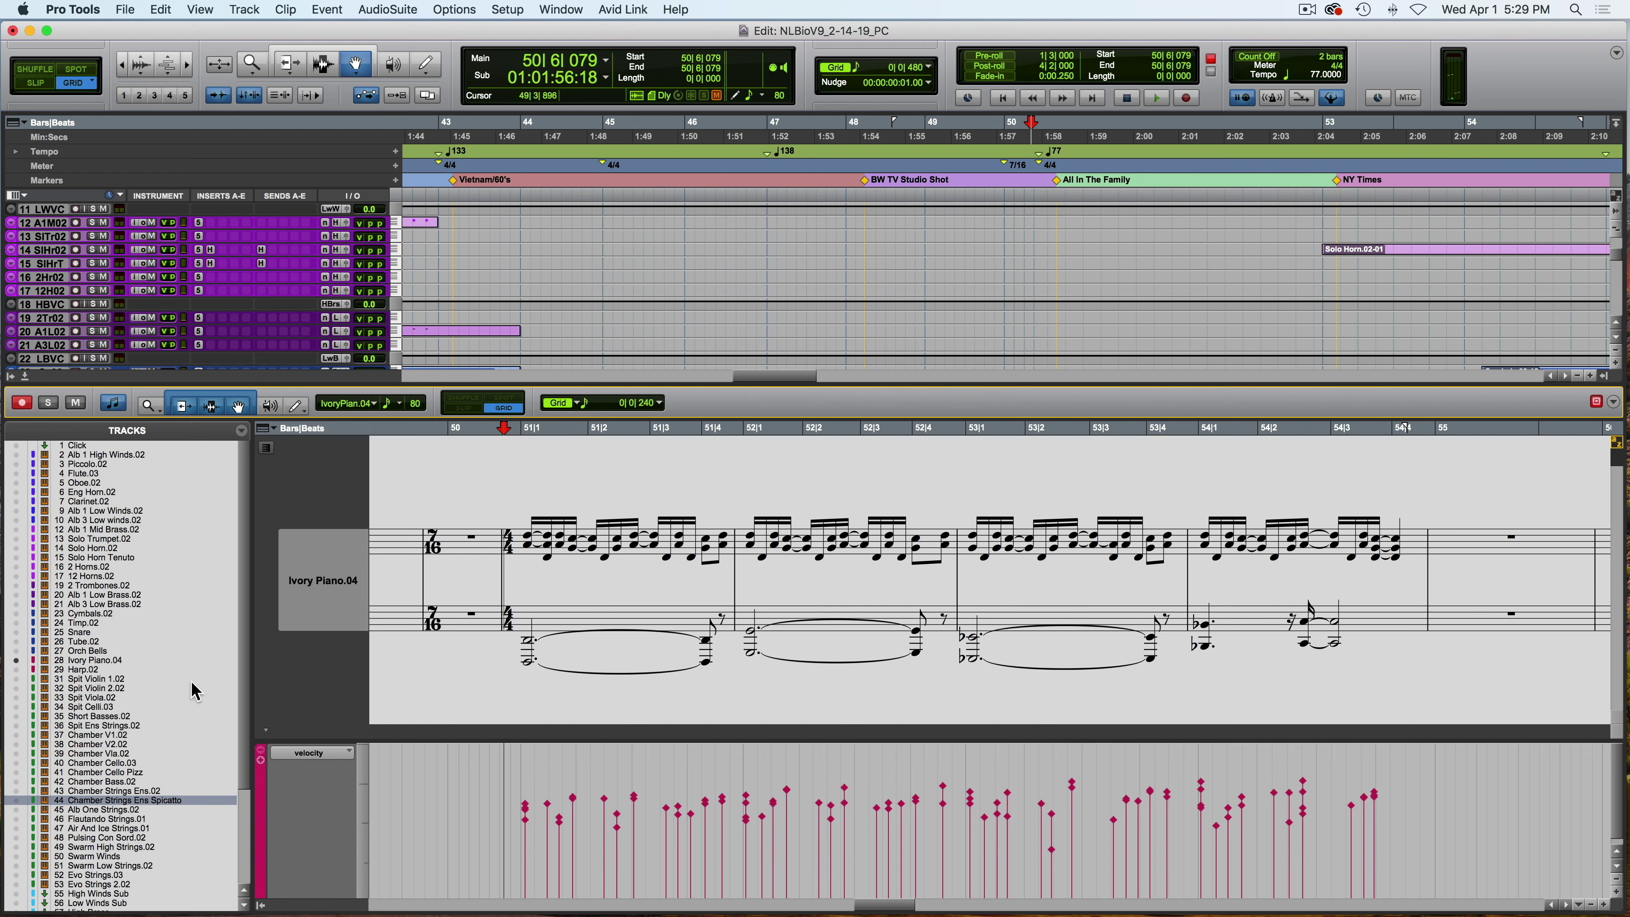
Show Spit Celli.03 in notation together with Ivory Piano.04, play both from 50|6|079 into bar 54, and stop.
scroll(694, 315, down, 6)
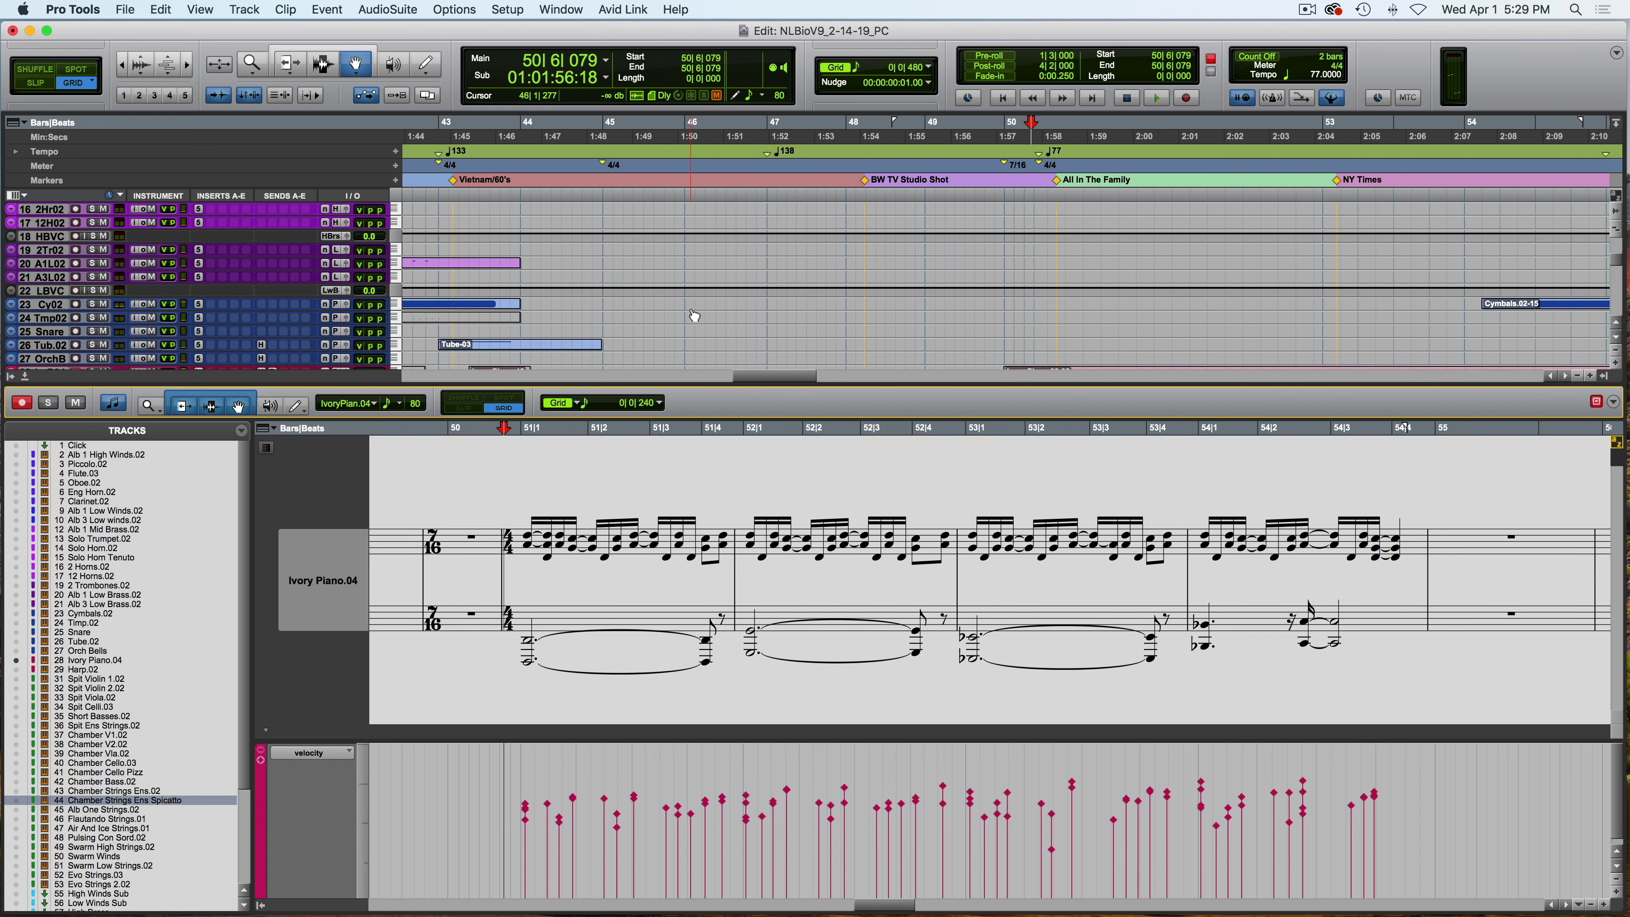
scroll(695, 315, down, 2)
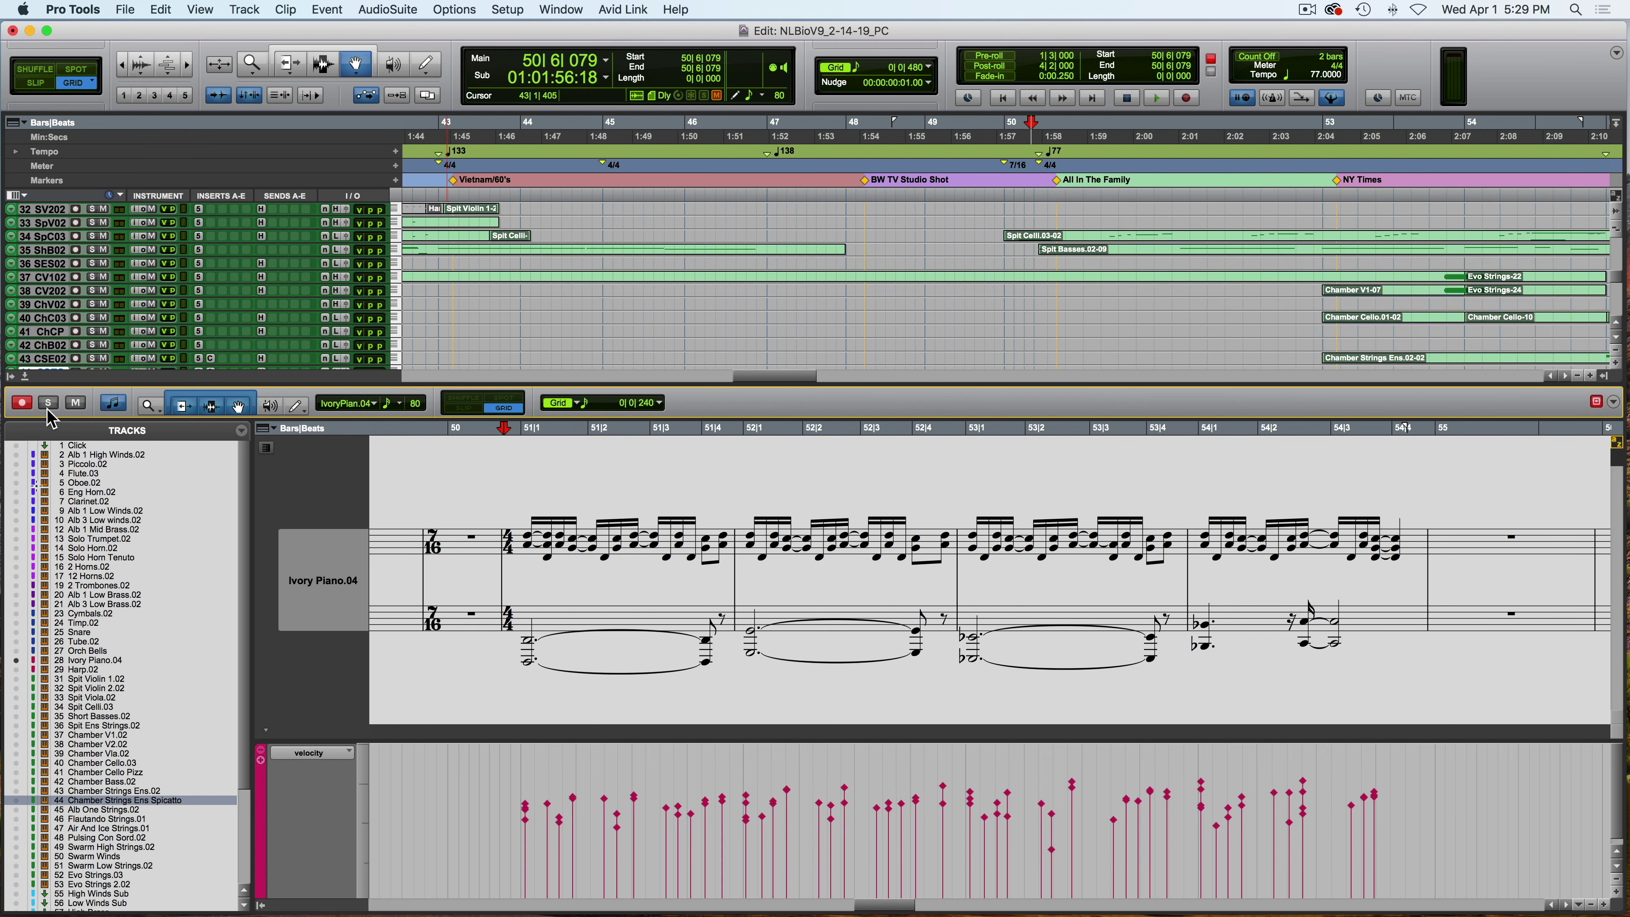
click(16, 707)
key(space)
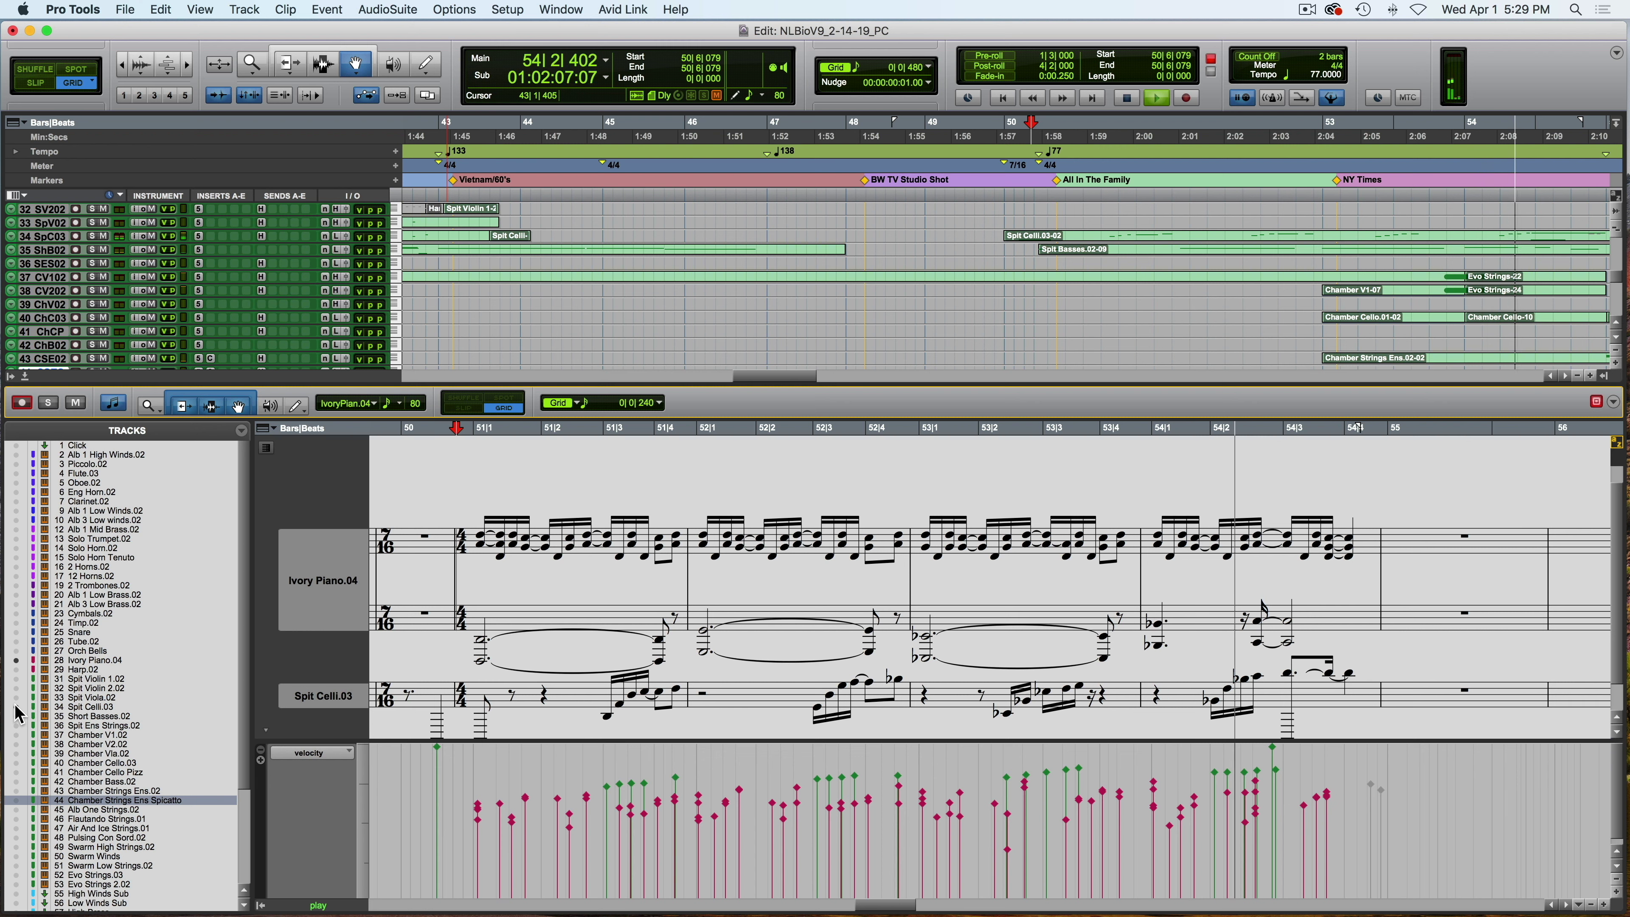
key(space)
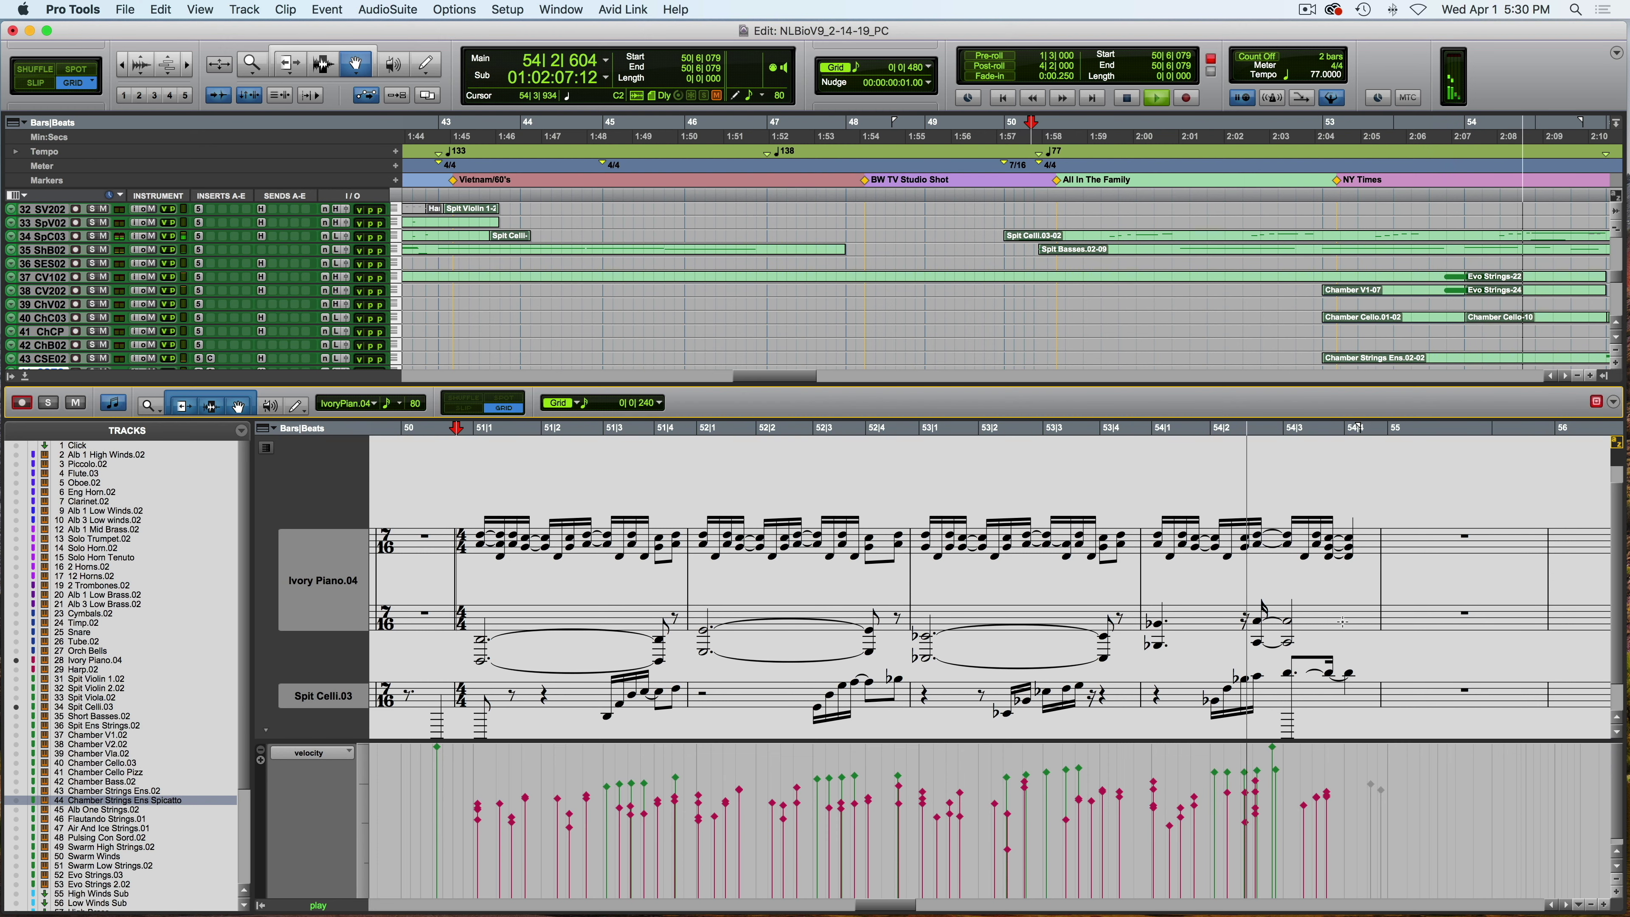
key(space)
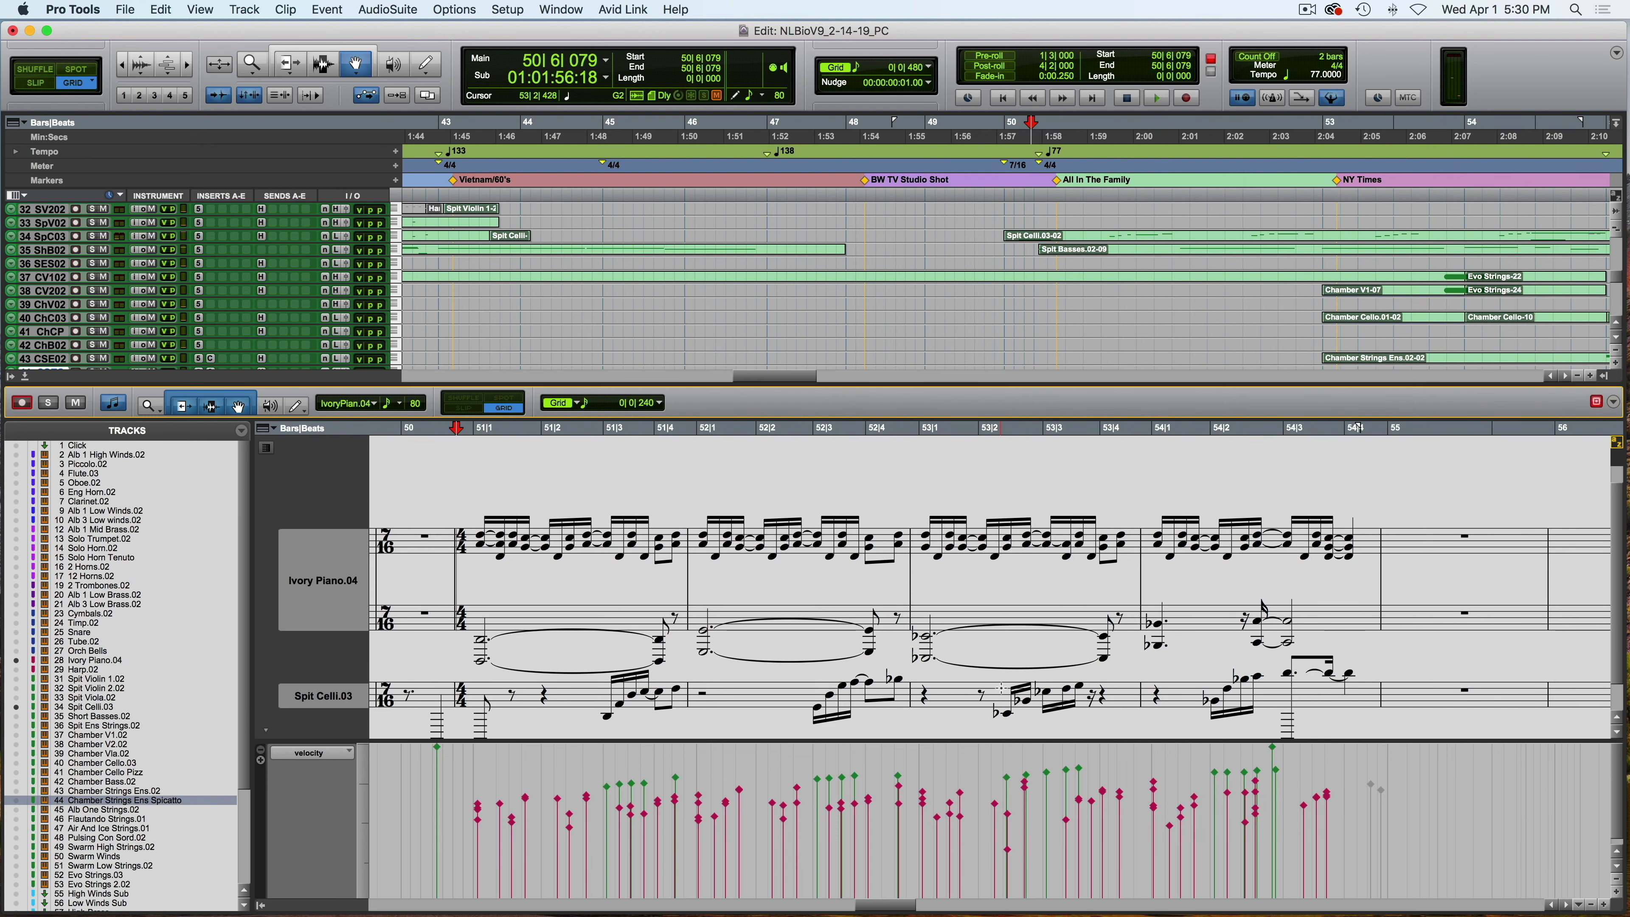
scroll(917, 644, down, 2)
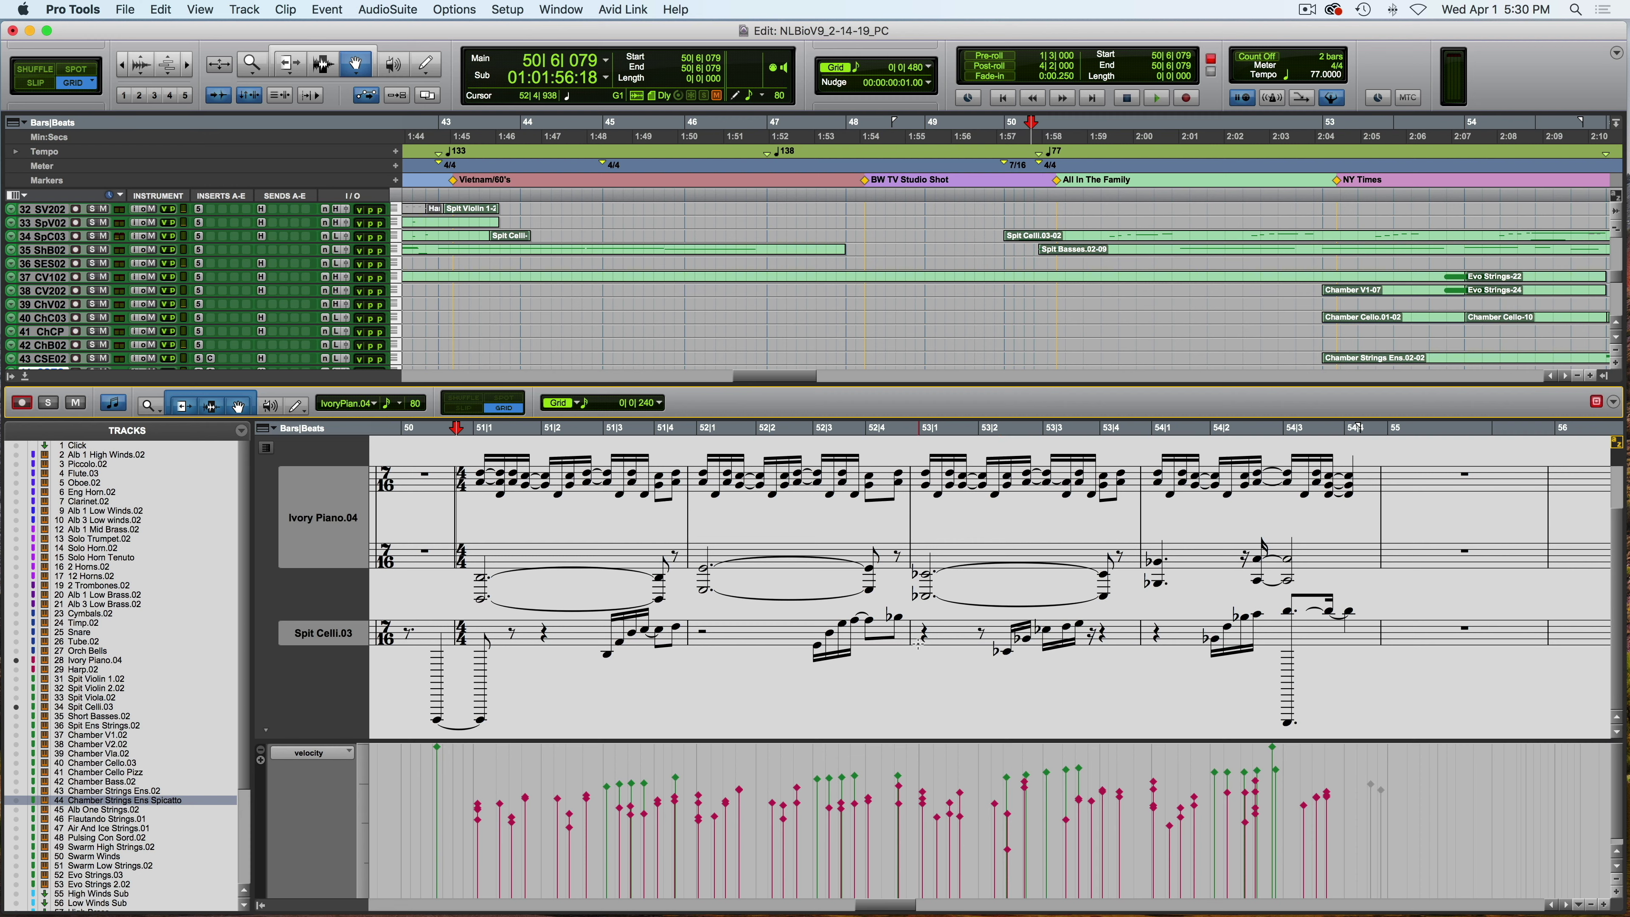
Close the notation view and play the NY Times section from 53|1|000 into bar 55, and stop.
click(24, 376)
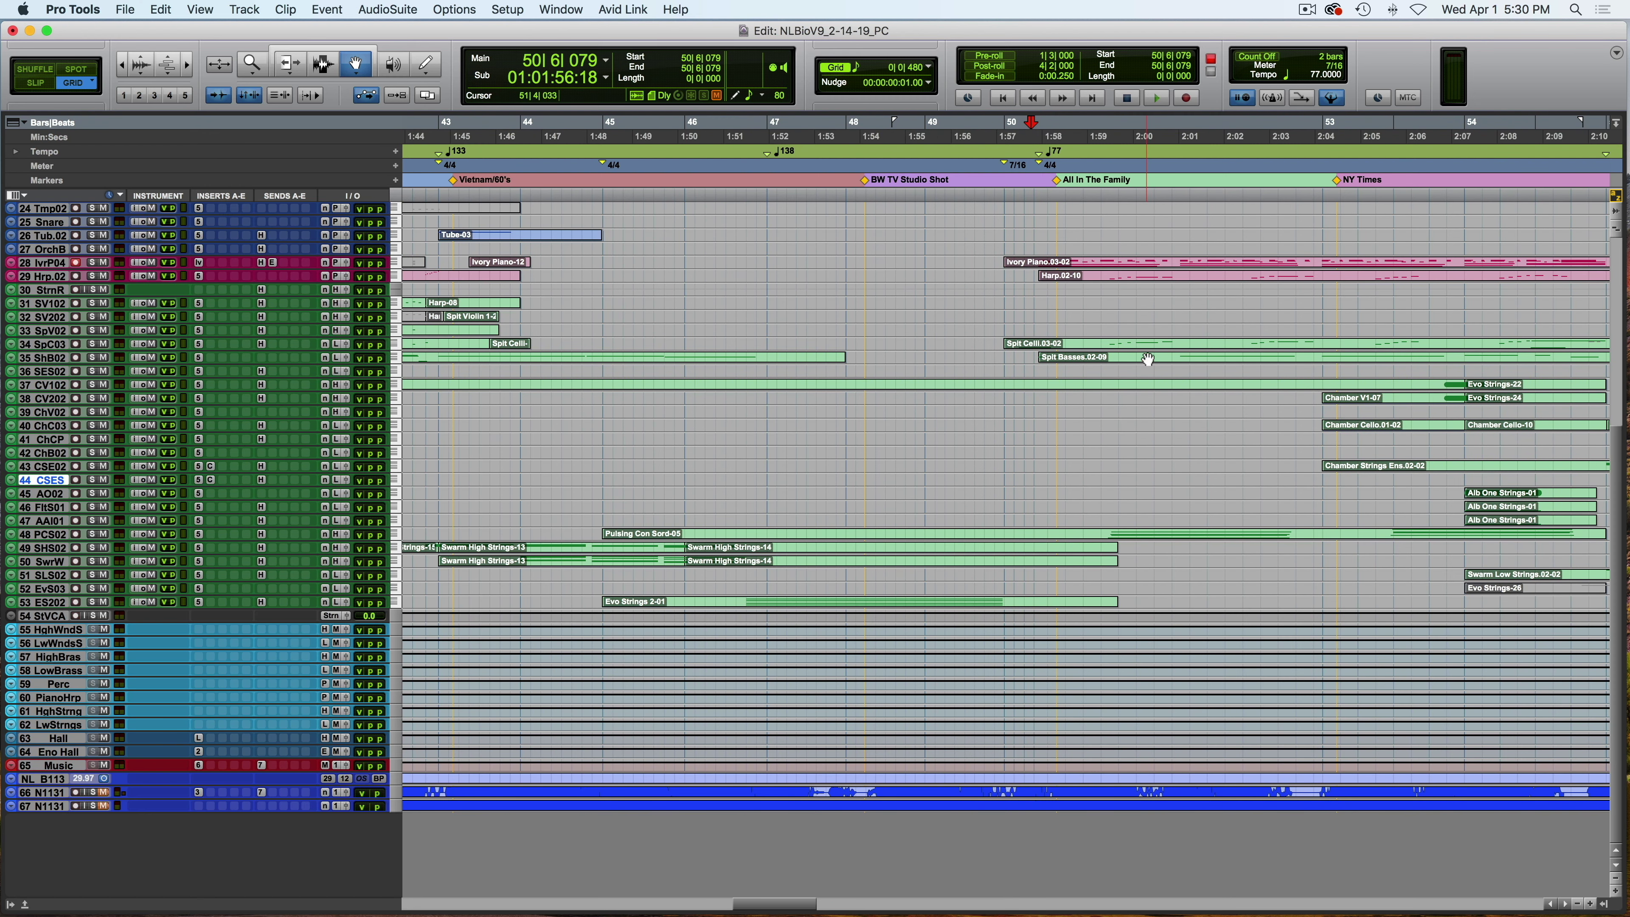
key(space)
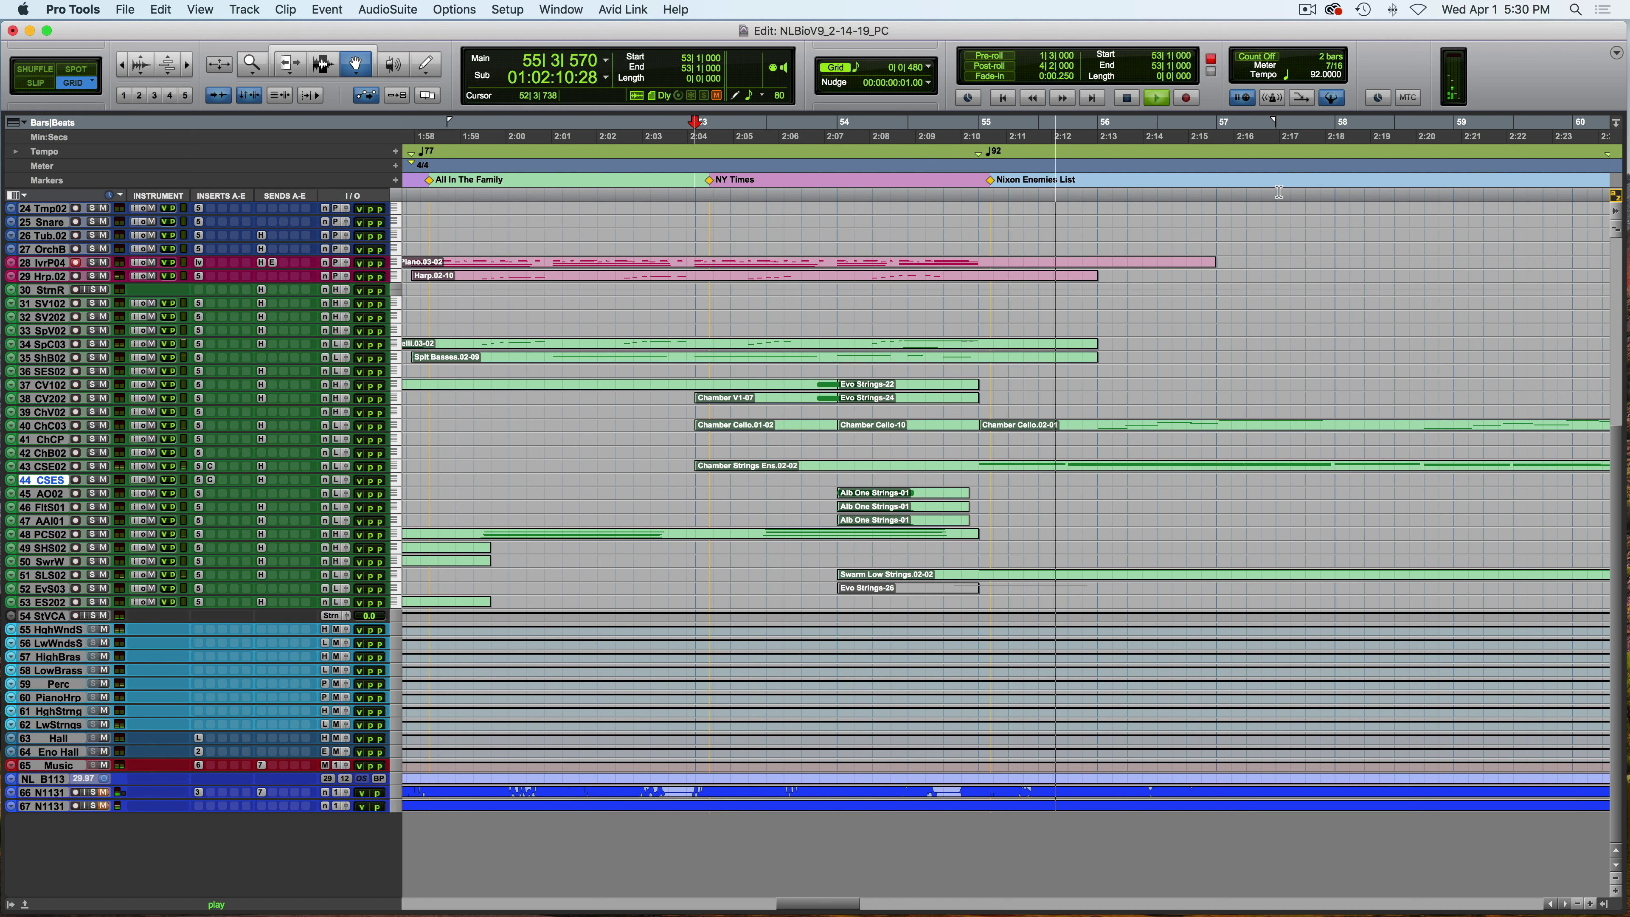
key(space)
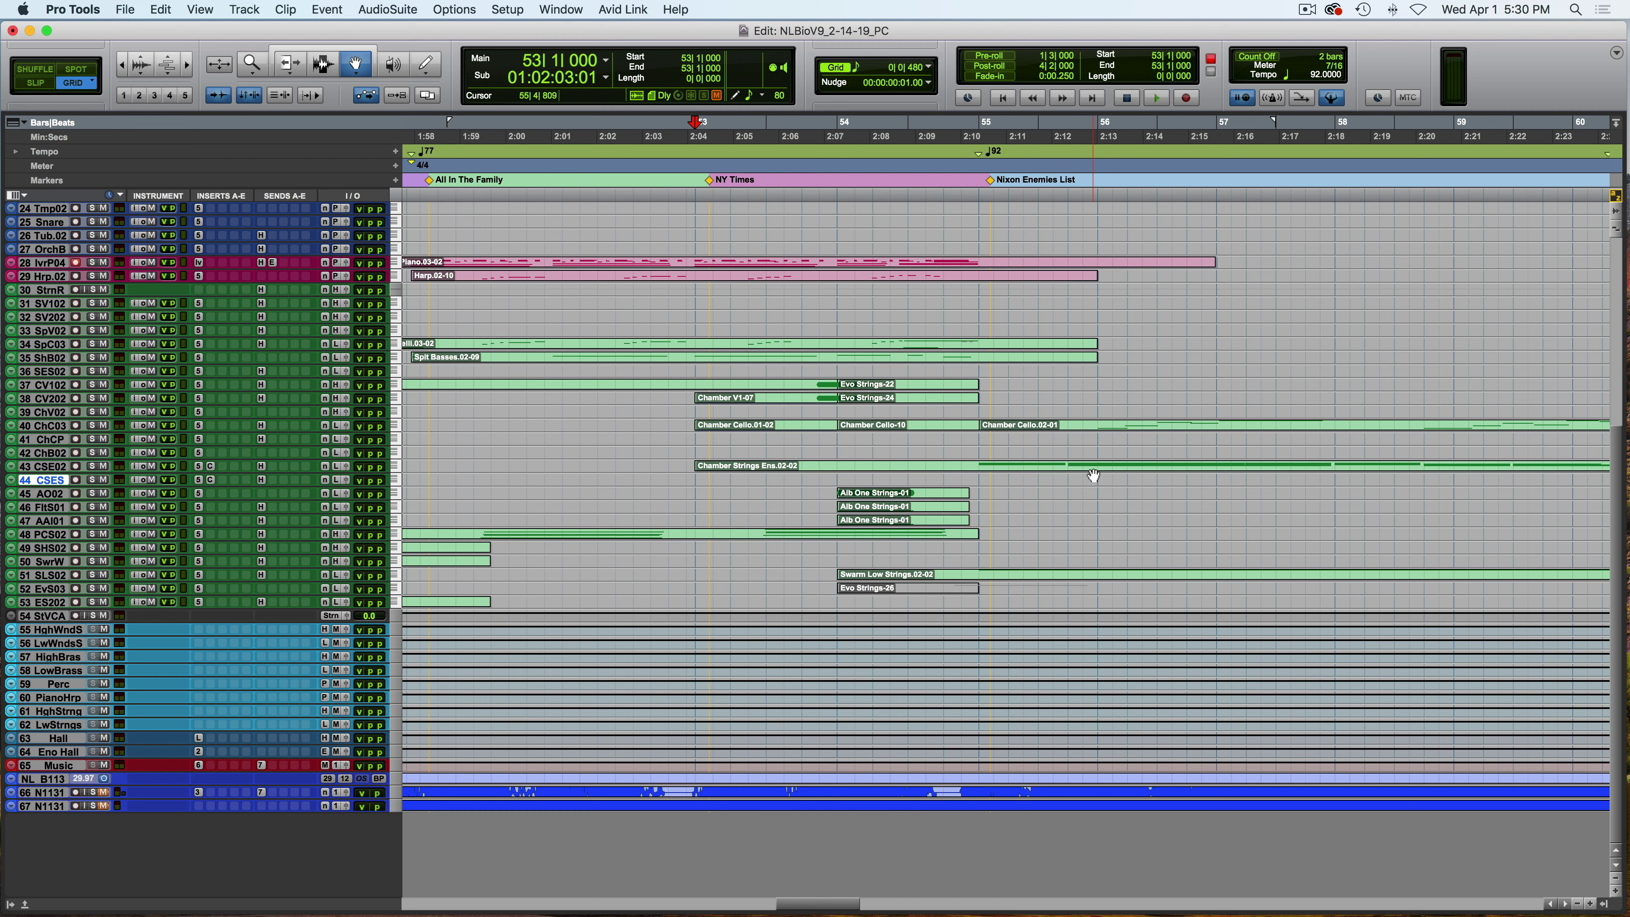
Play the Nixon Enemies List section from 55|1|480 into bar 58, and stop.
scroll(1094, 475, right, 10)
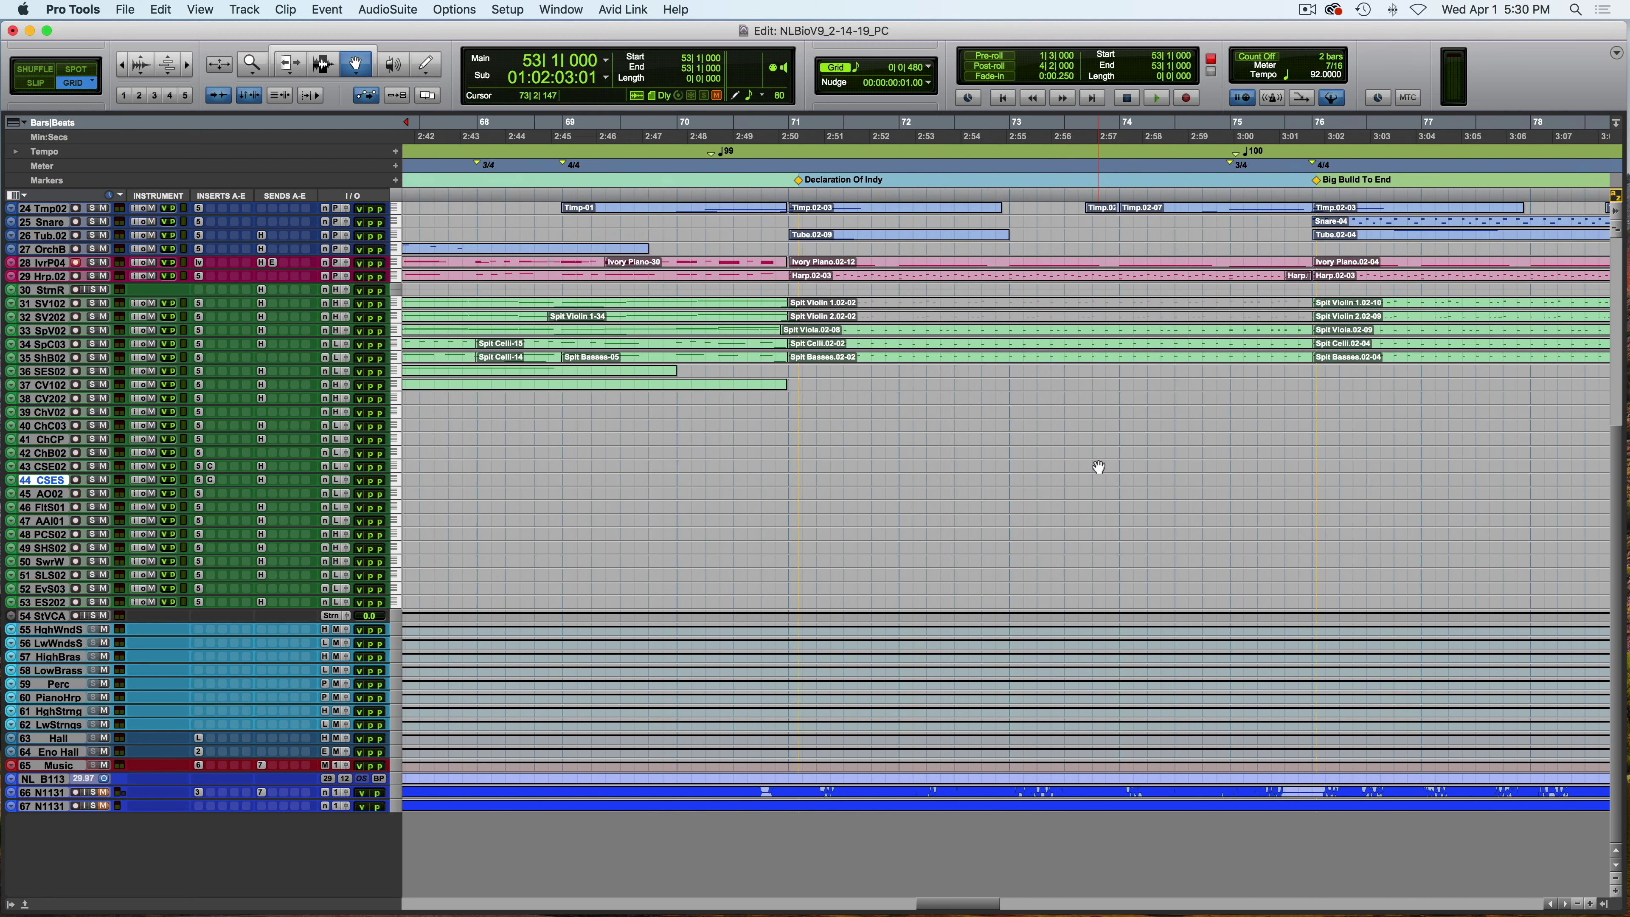
scroll(1100, 467, left, 8)
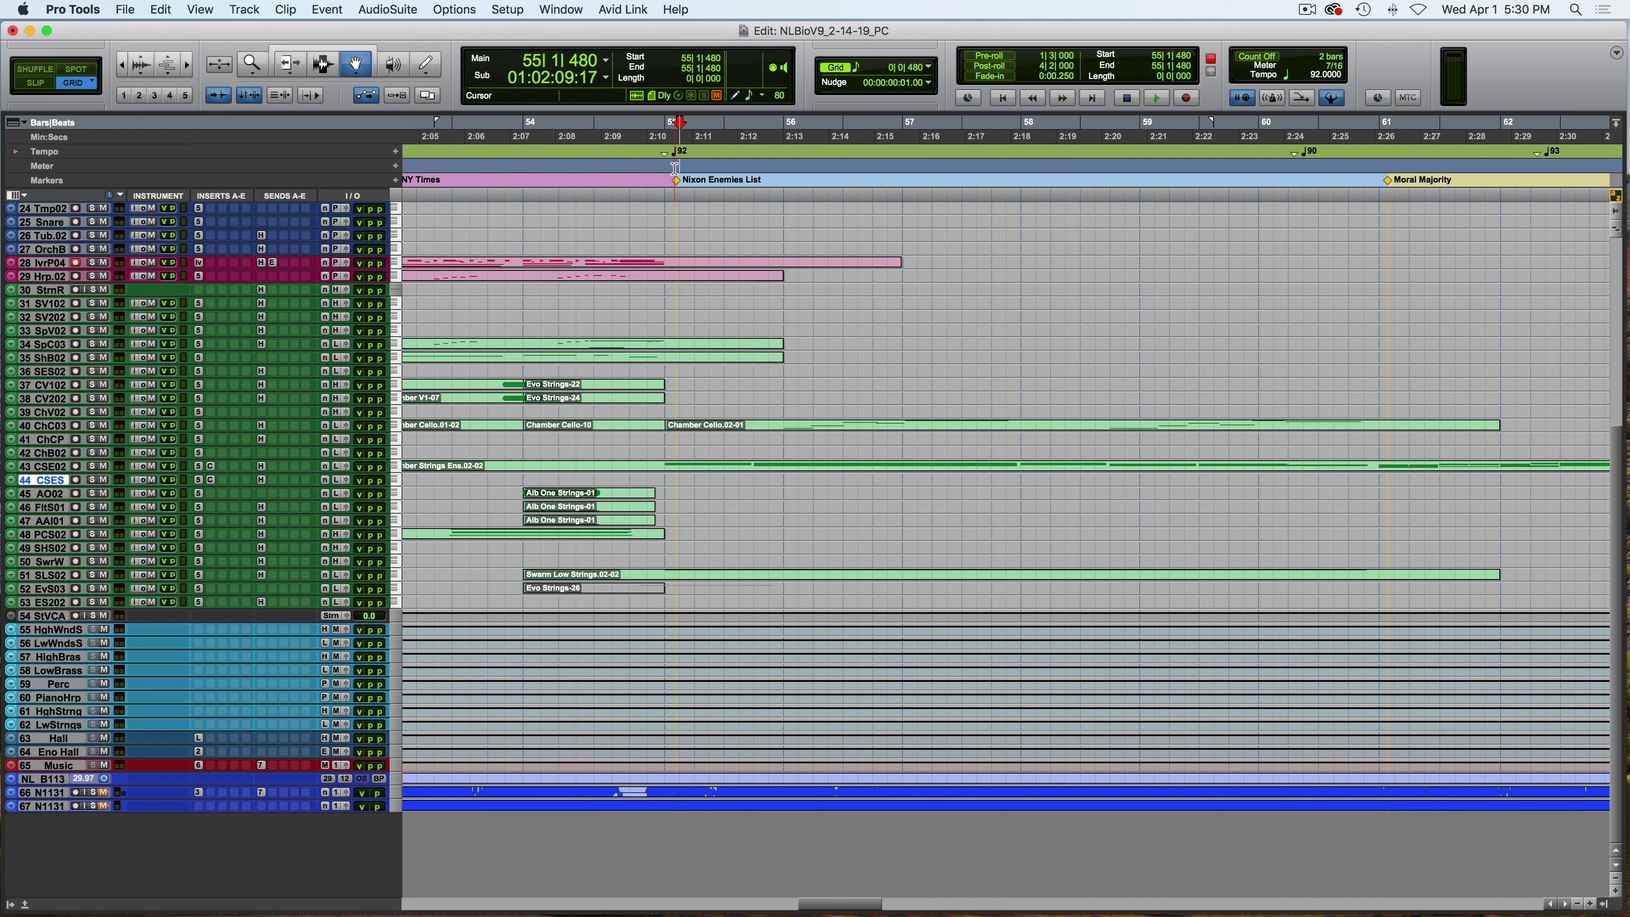
key(space)
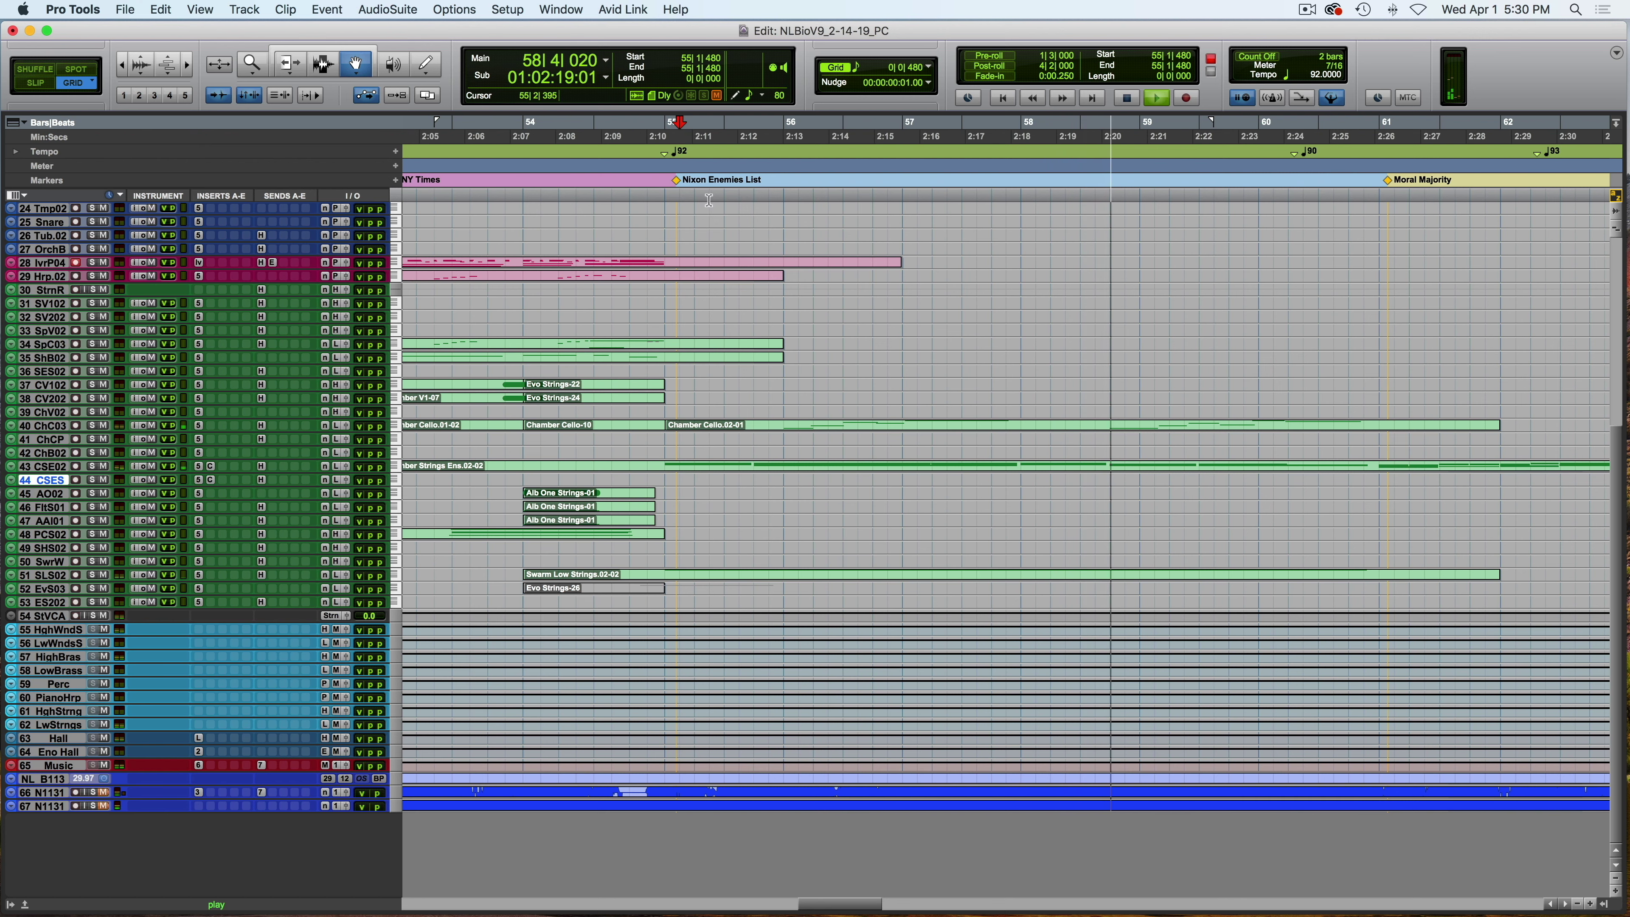
key(space)
Solo the ChC03, Flute.03, EngH02 and SlHr02 tracks and listen to them in the Nixon Enemies List section from 55|1|480.
scroll(713, 277, up, 2)
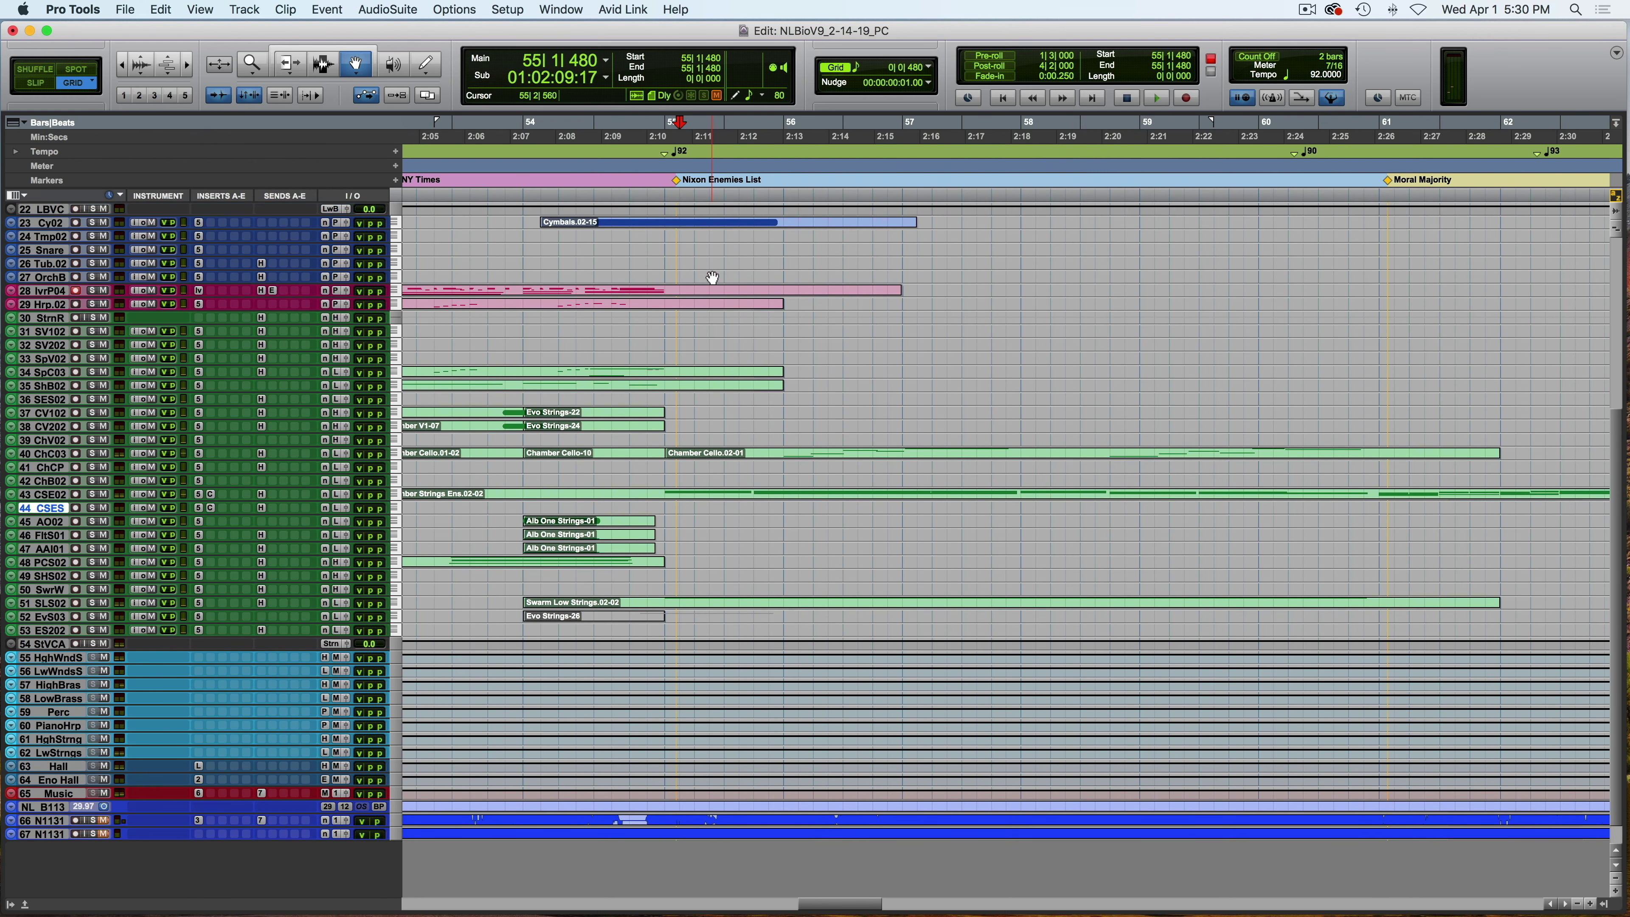
click(90, 452)
key(space)
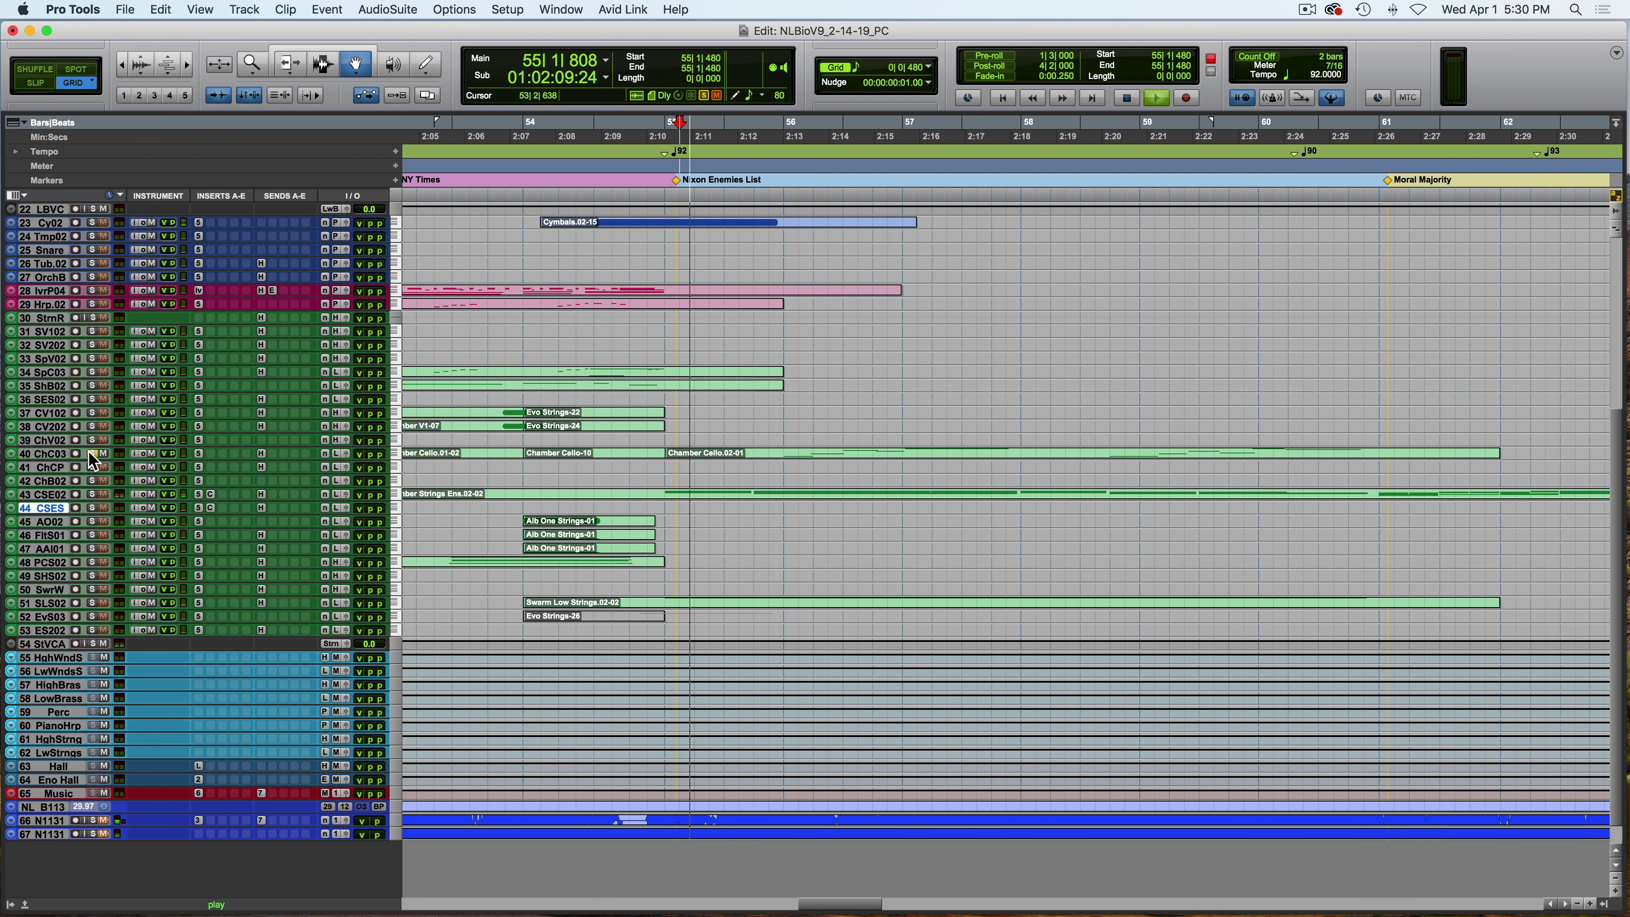
scroll(252, 313, up, 10)
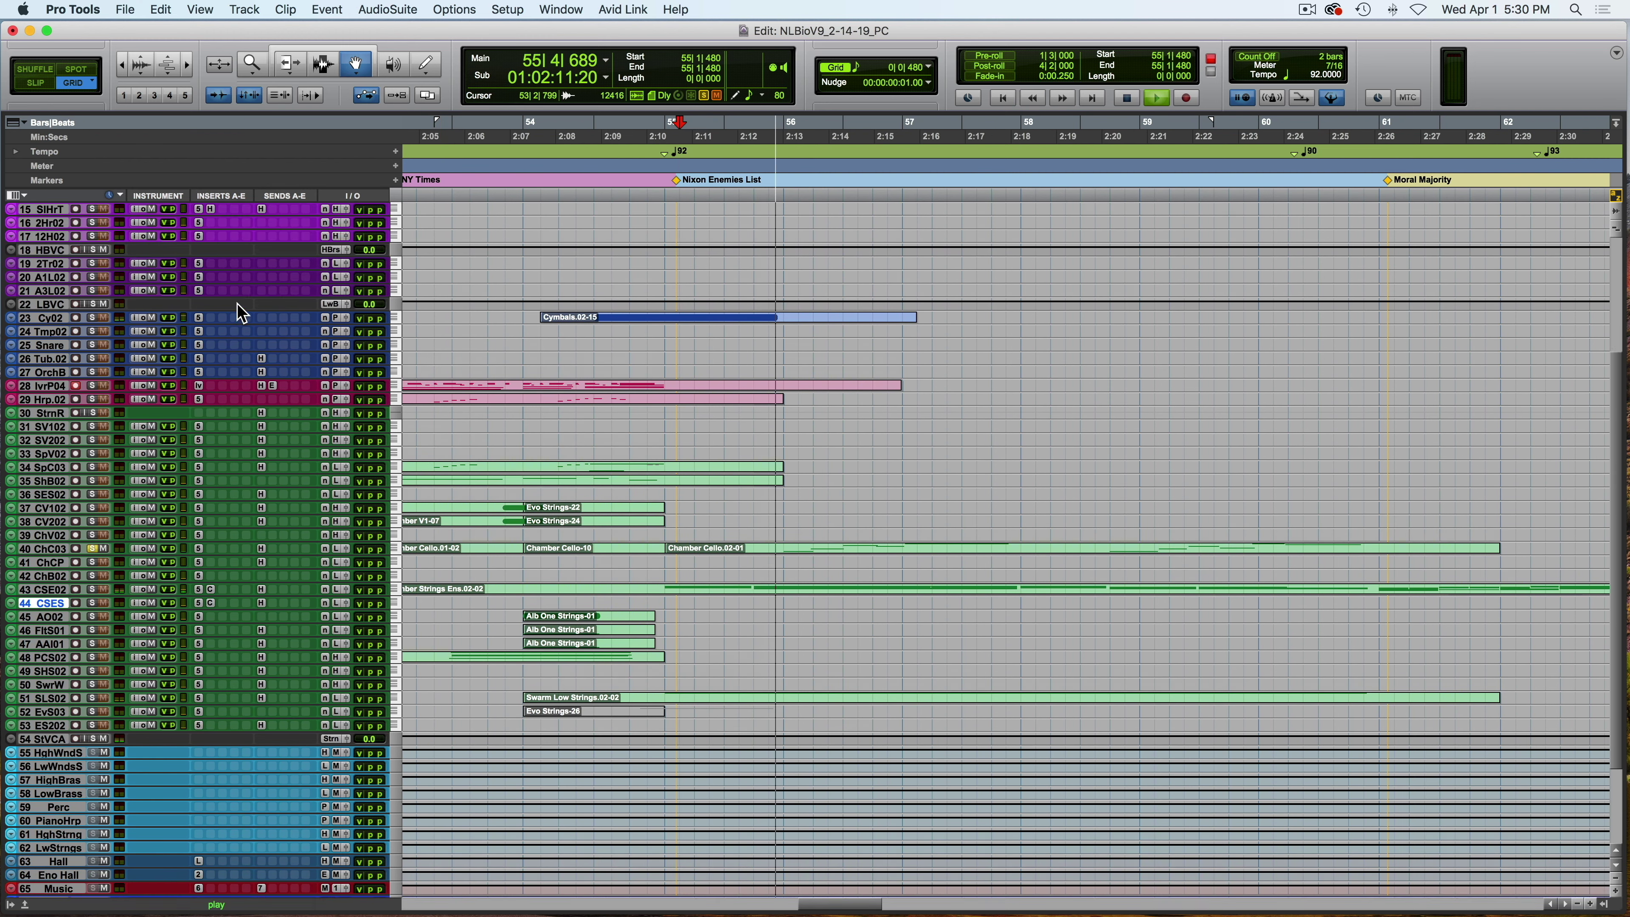
key(space)
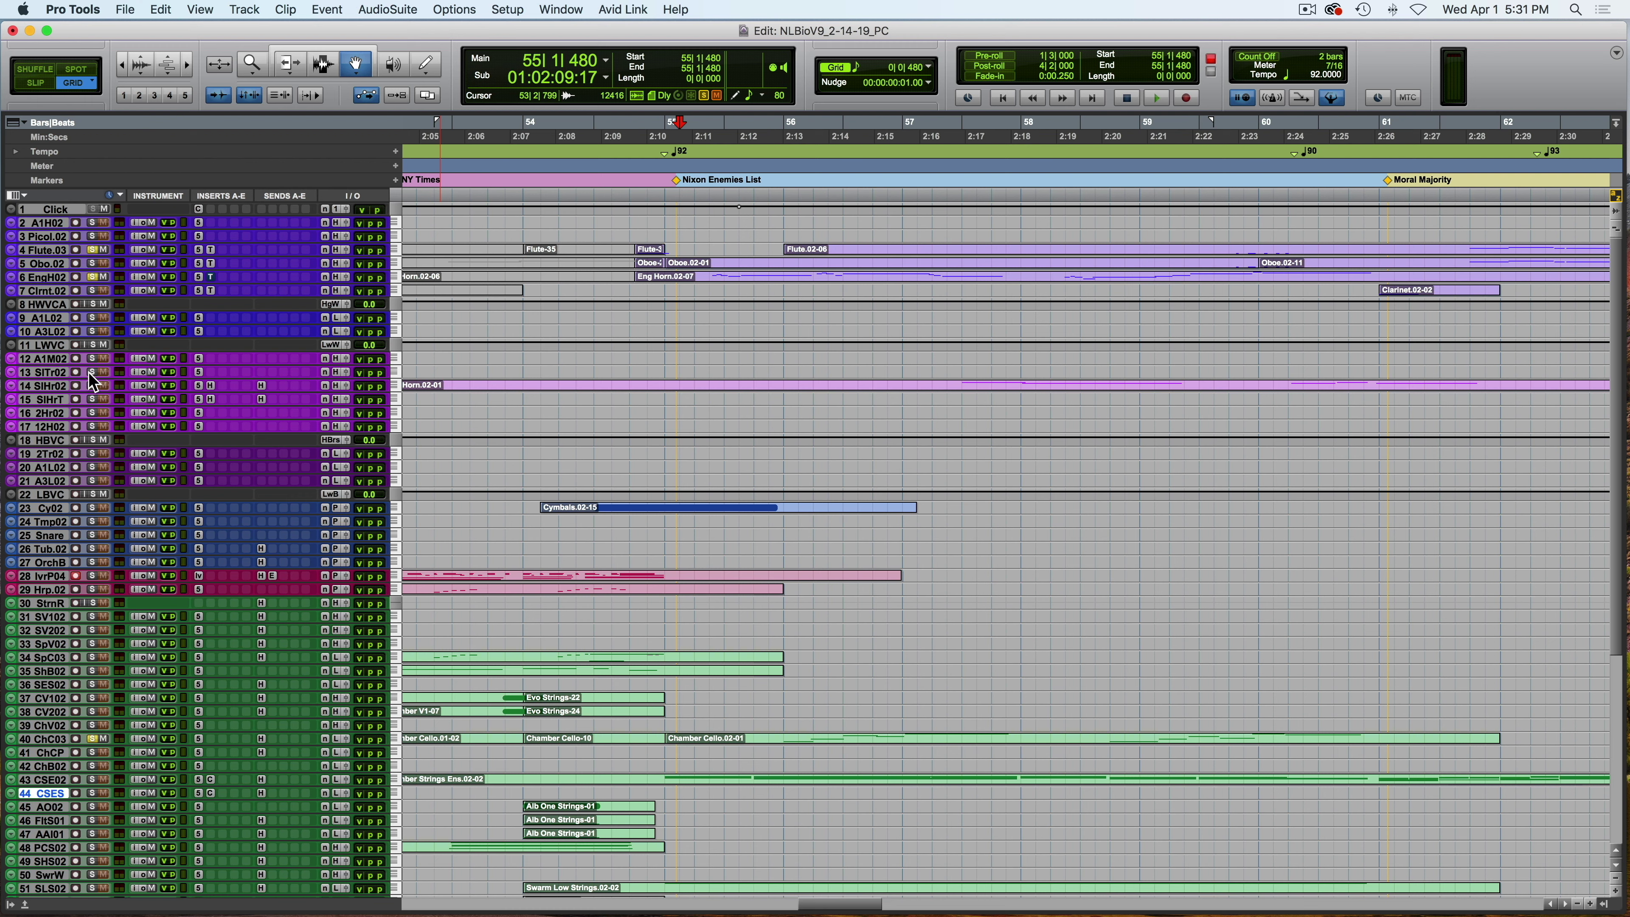
click(92, 386)
key(space)
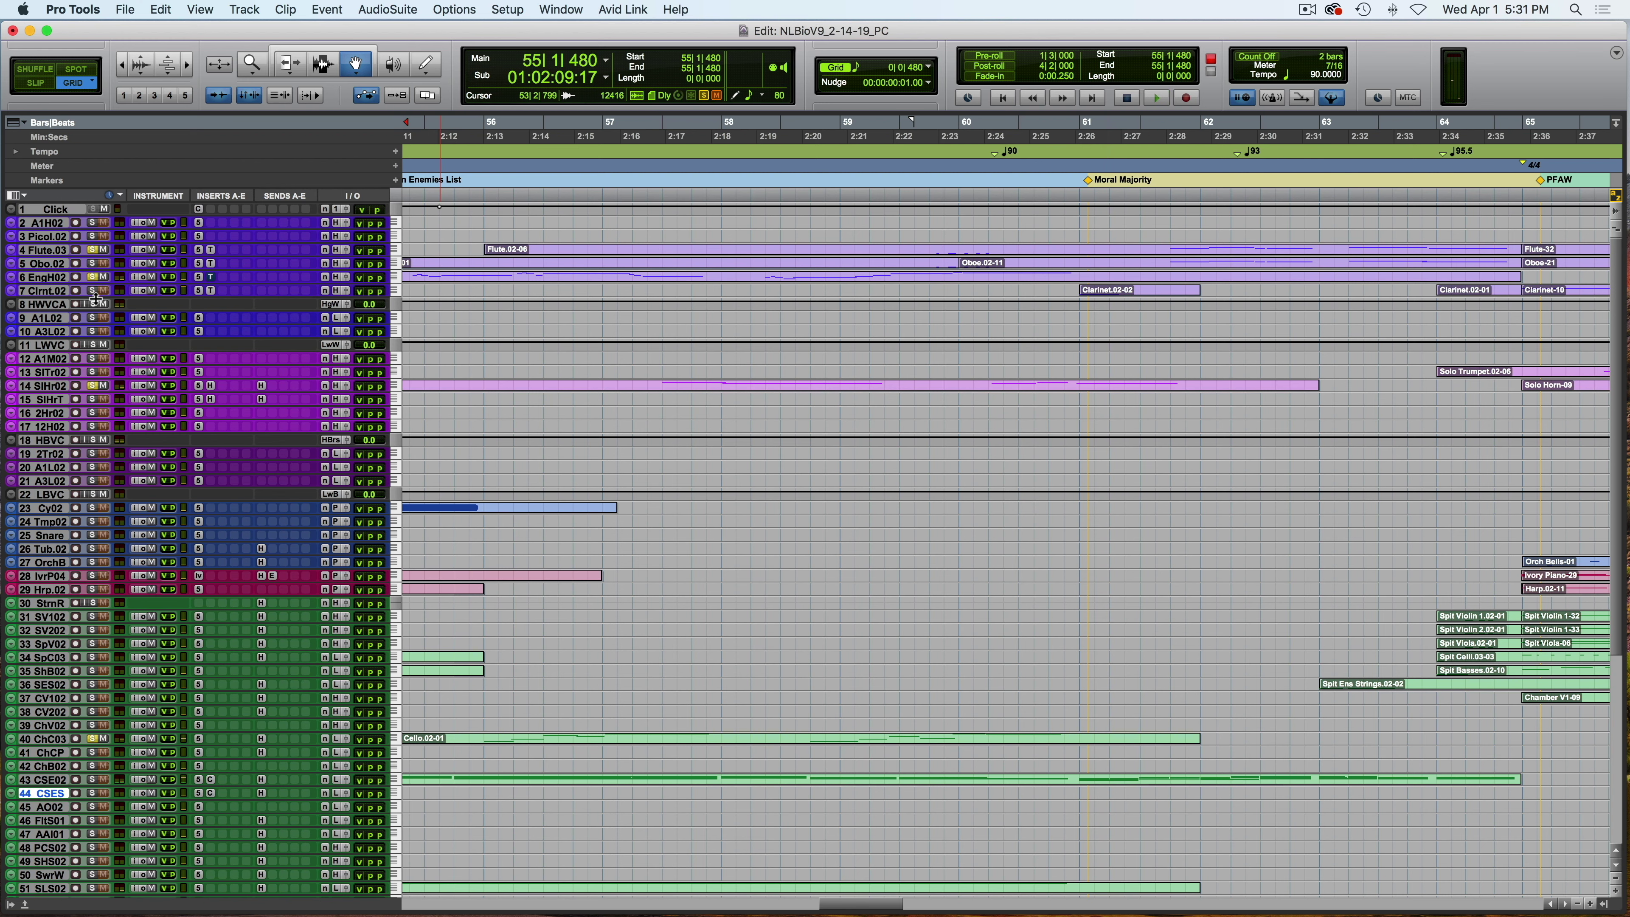
Clear all track solos and play the full arrangement from 55|1|000 into bar 62, and stop.
alt+click(93, 248)
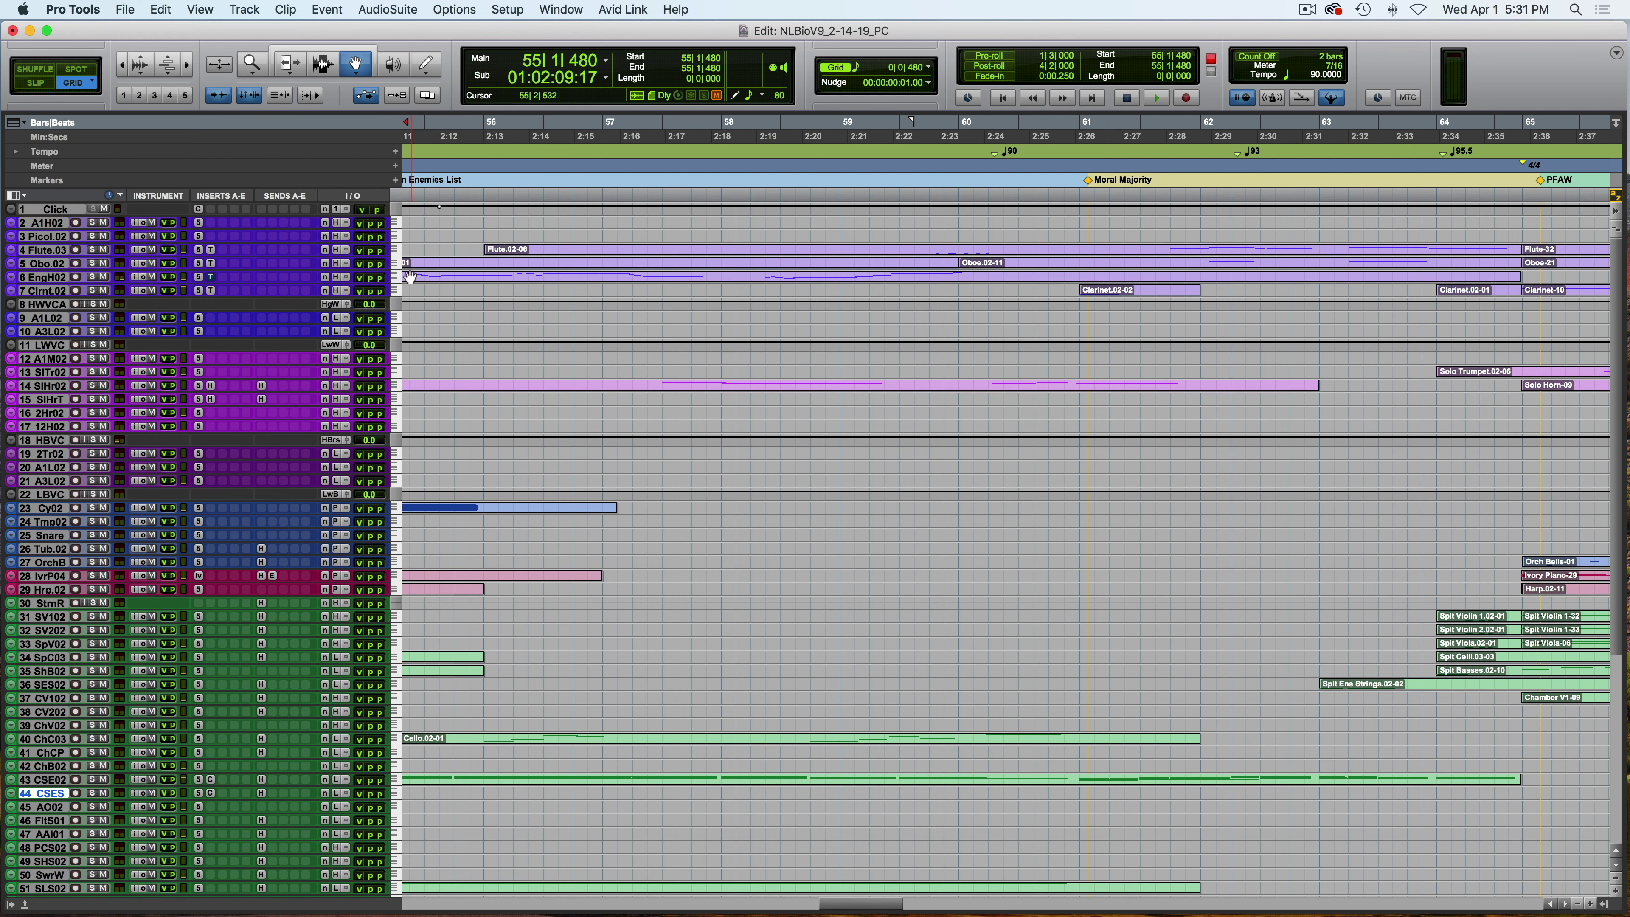
scroll(574, 211, left, 7)
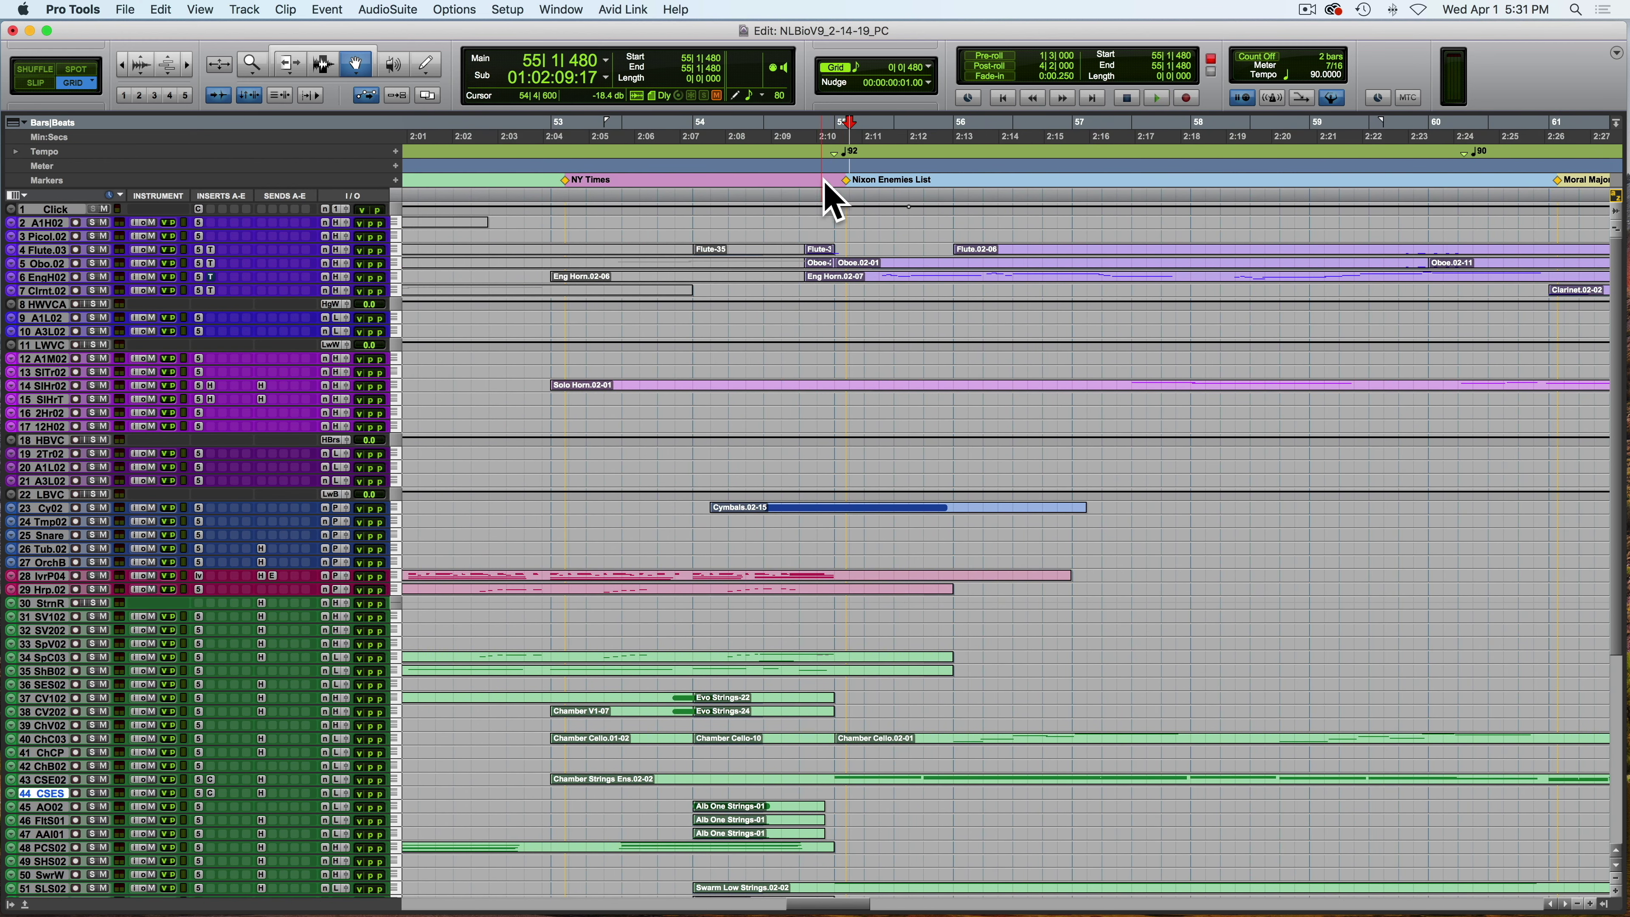
key(space)
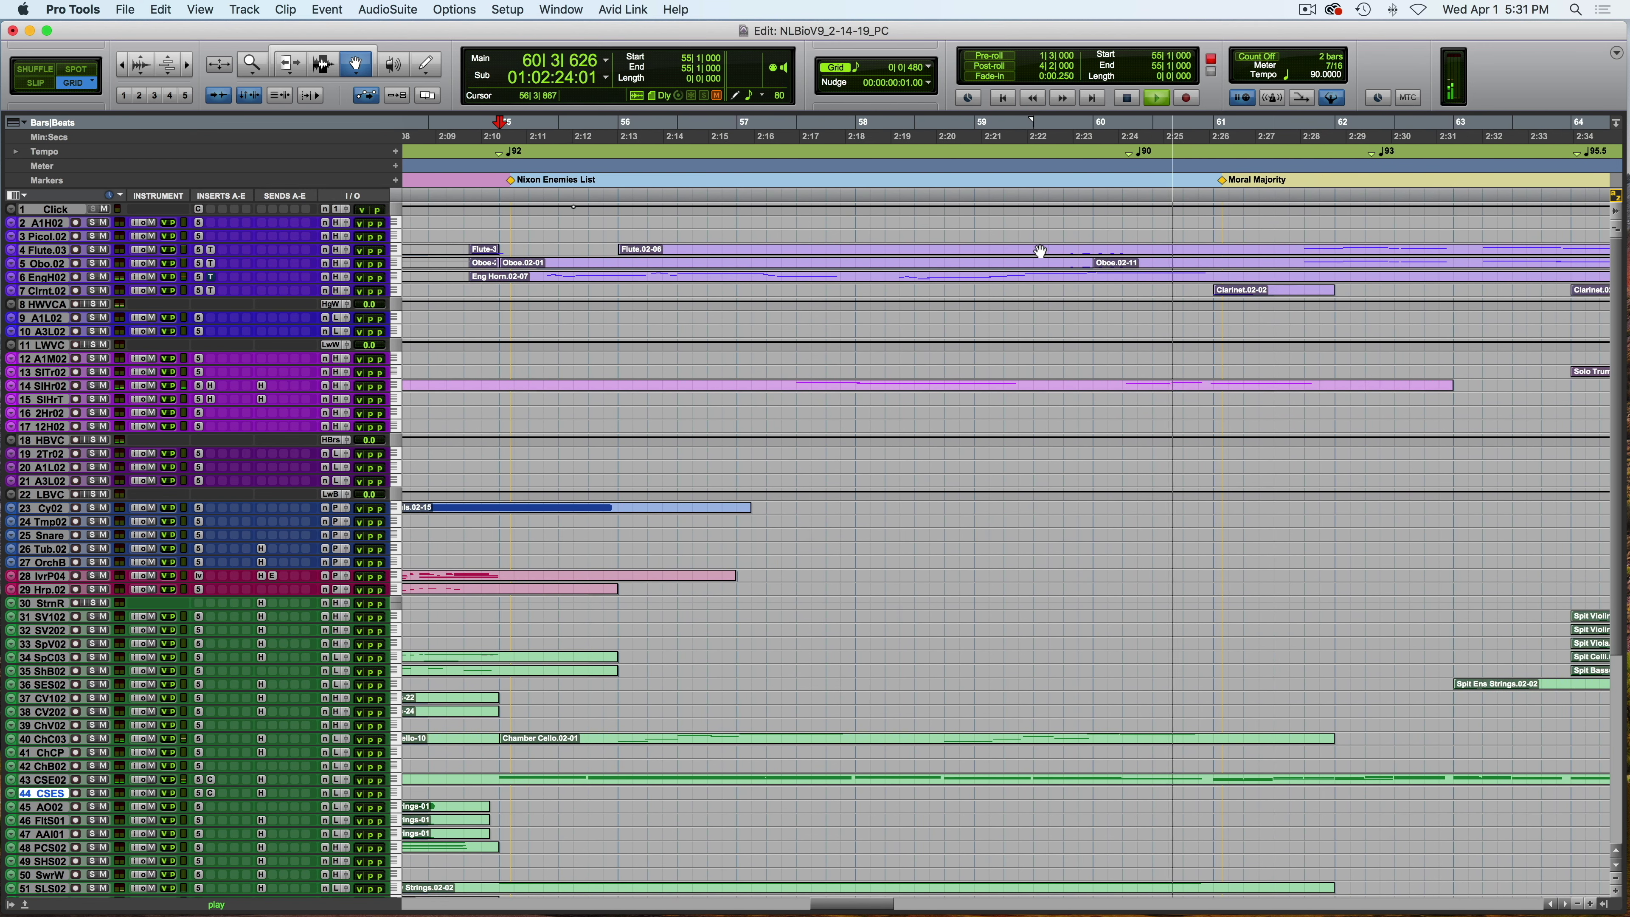
scroll(1040, 251, right, 5)
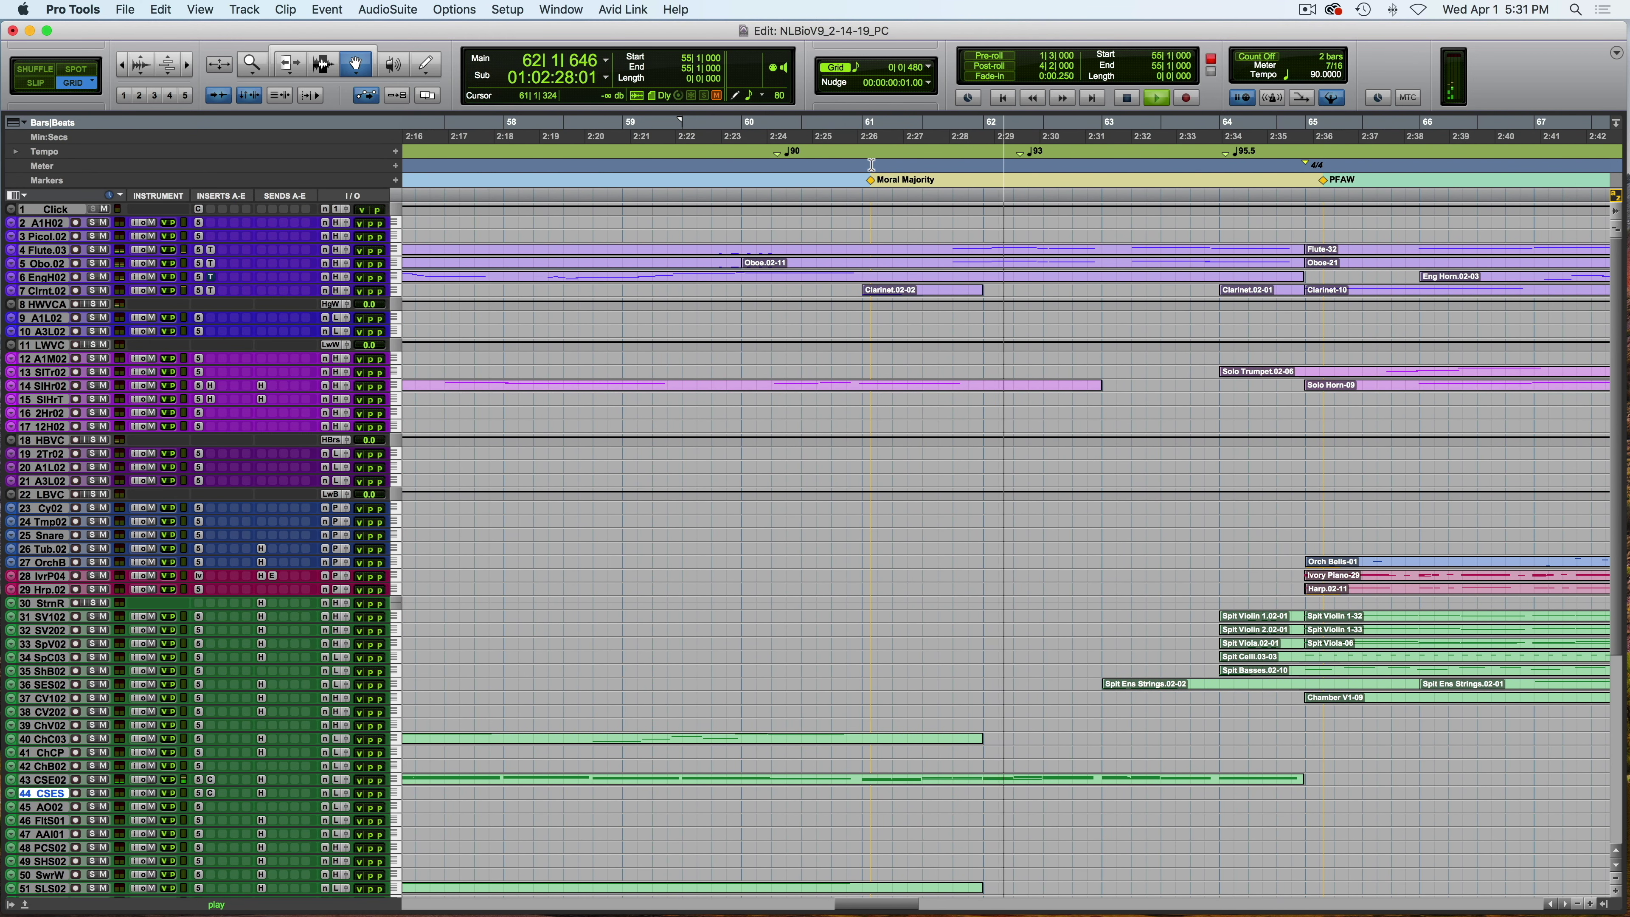
key(space)
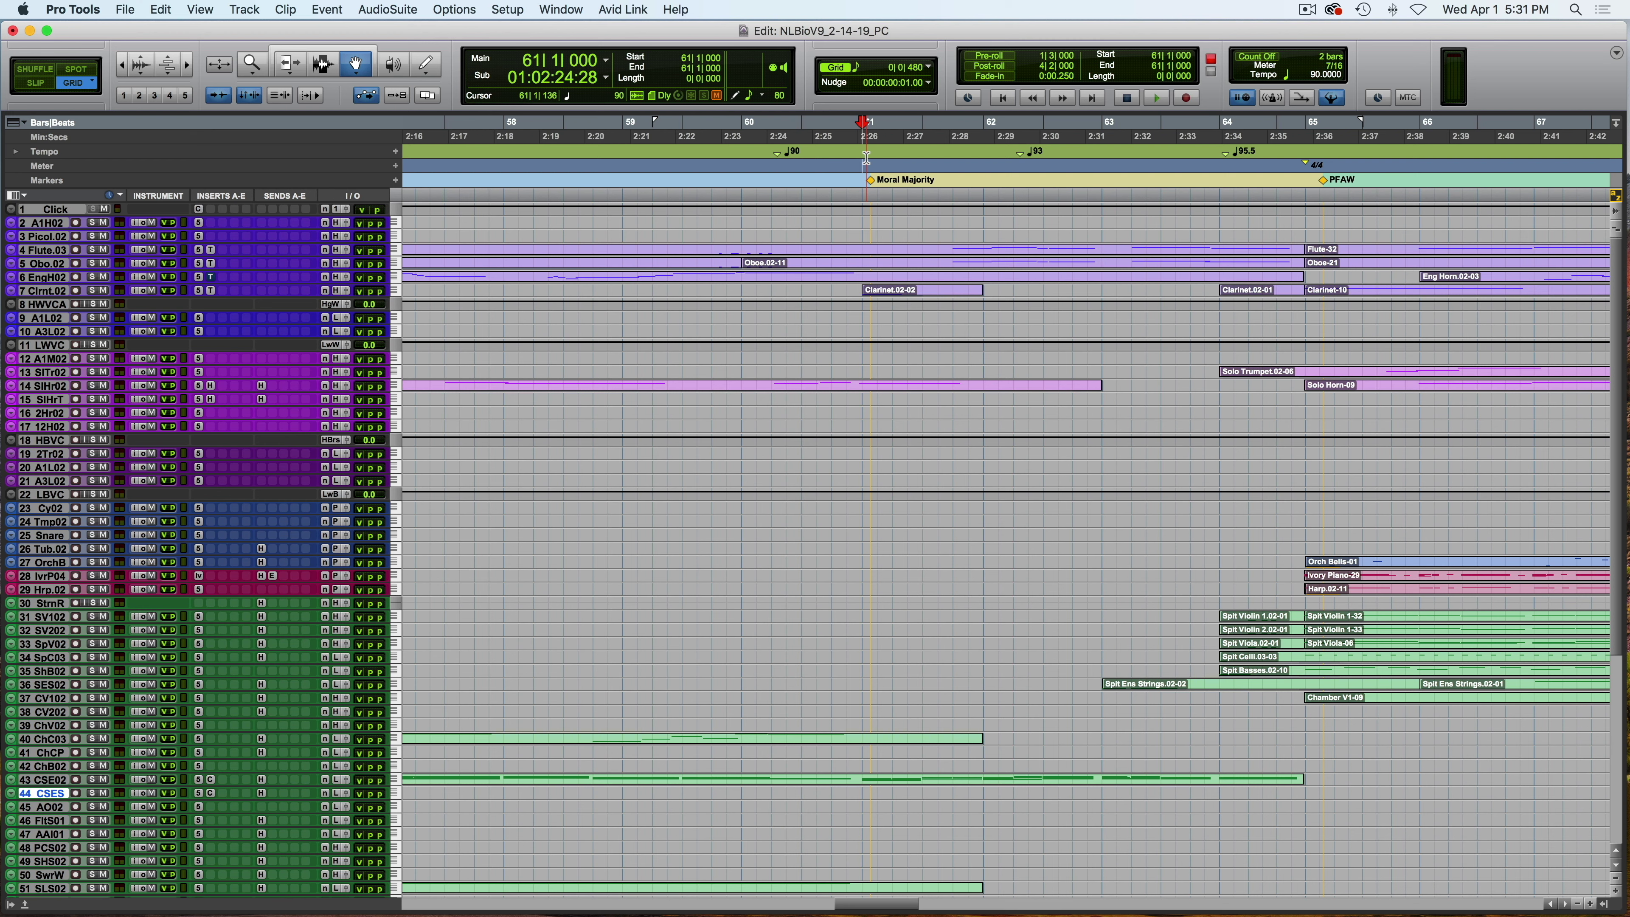
Play the Moral Majority section twice from 61|1|000, the second time on into bar 66 of the PFAW section, and stop.
key(space)
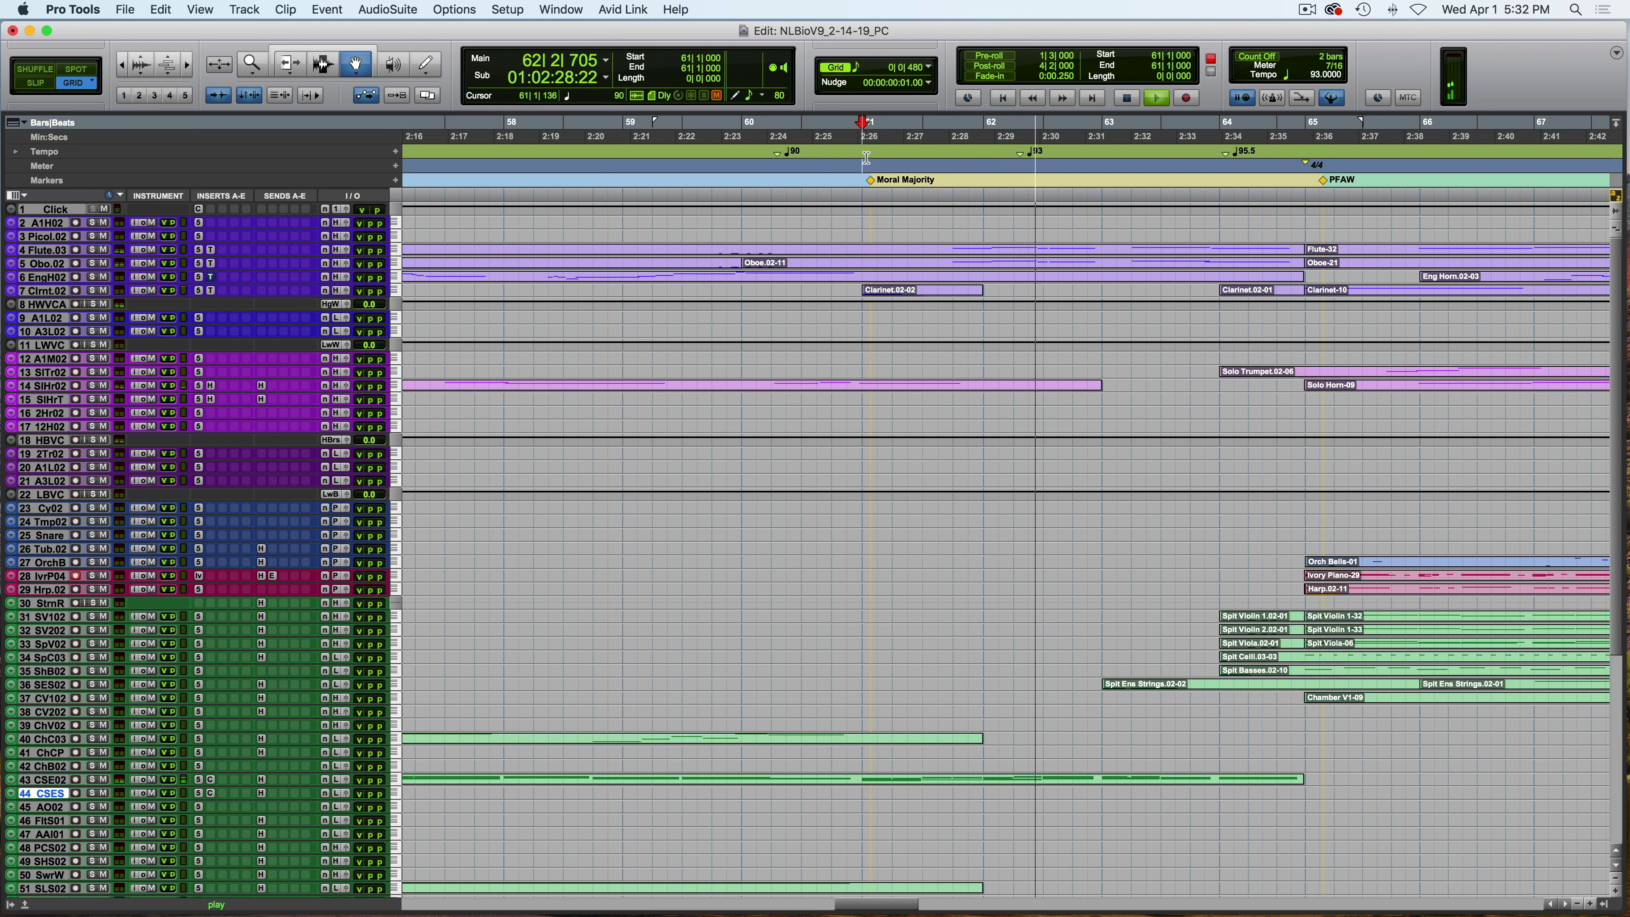
key(space)
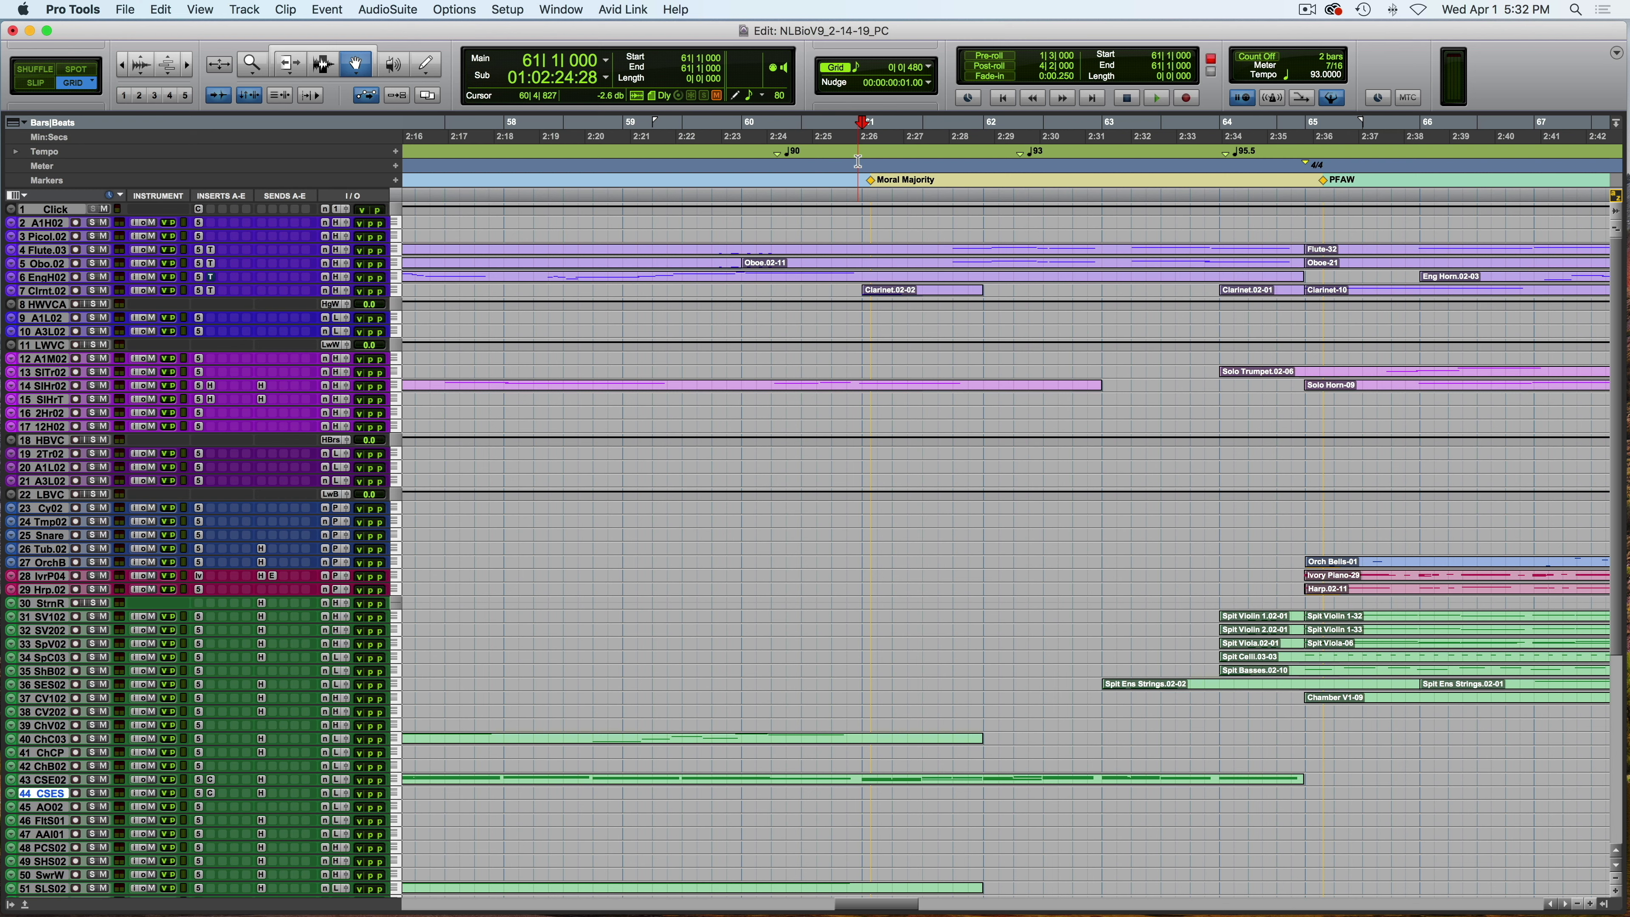
key(space)
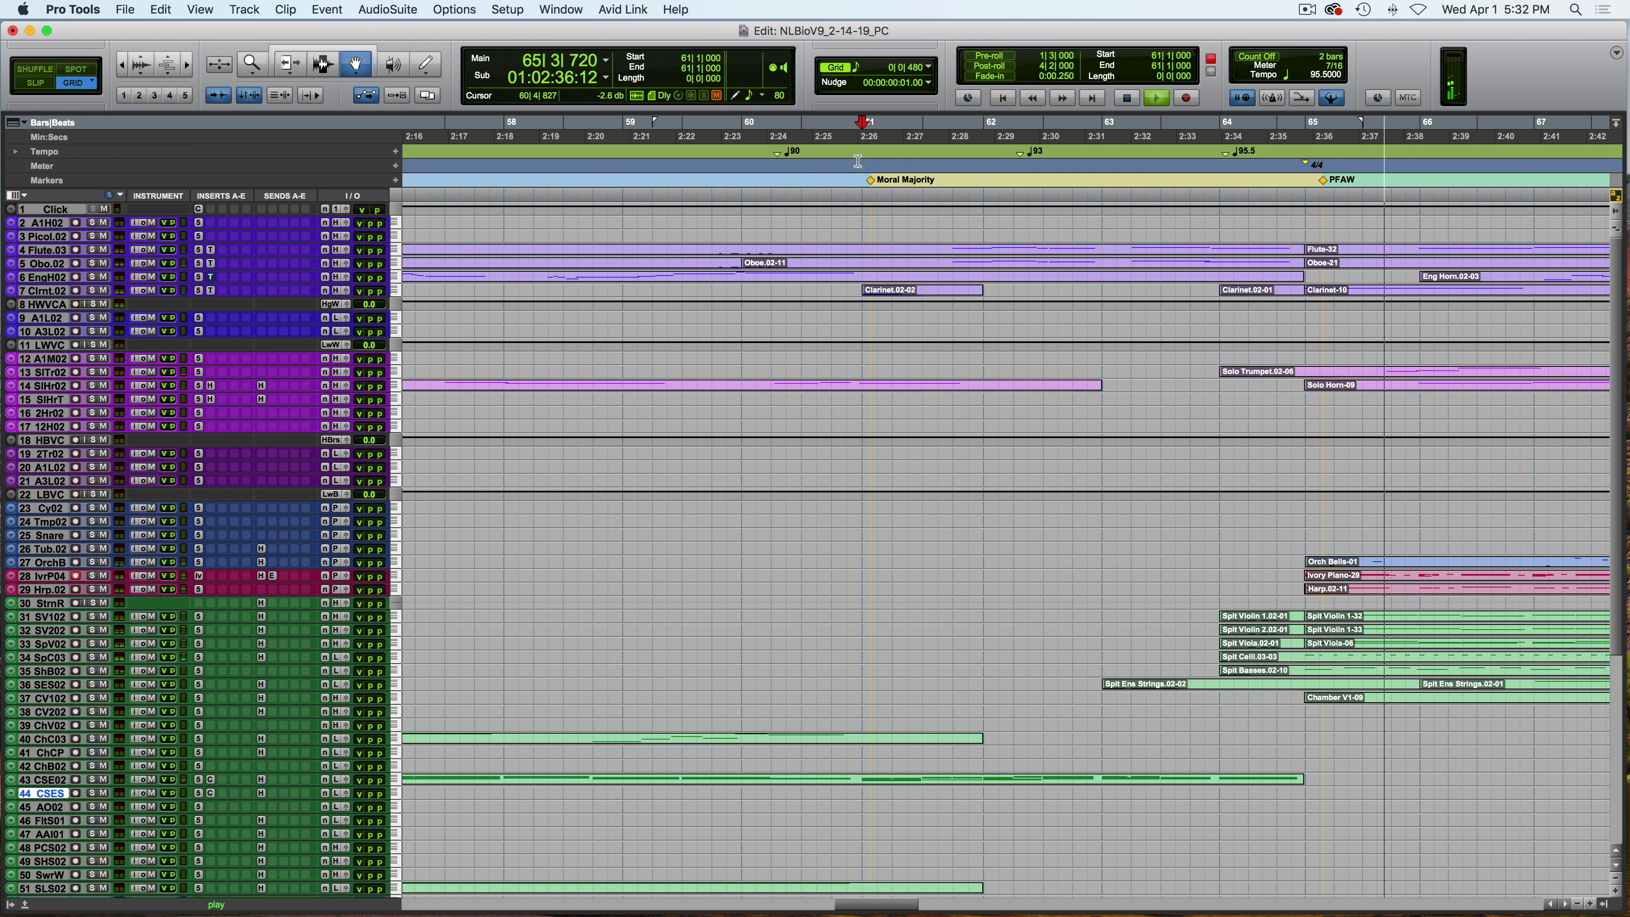
scroll(1187, 283, right, 6)
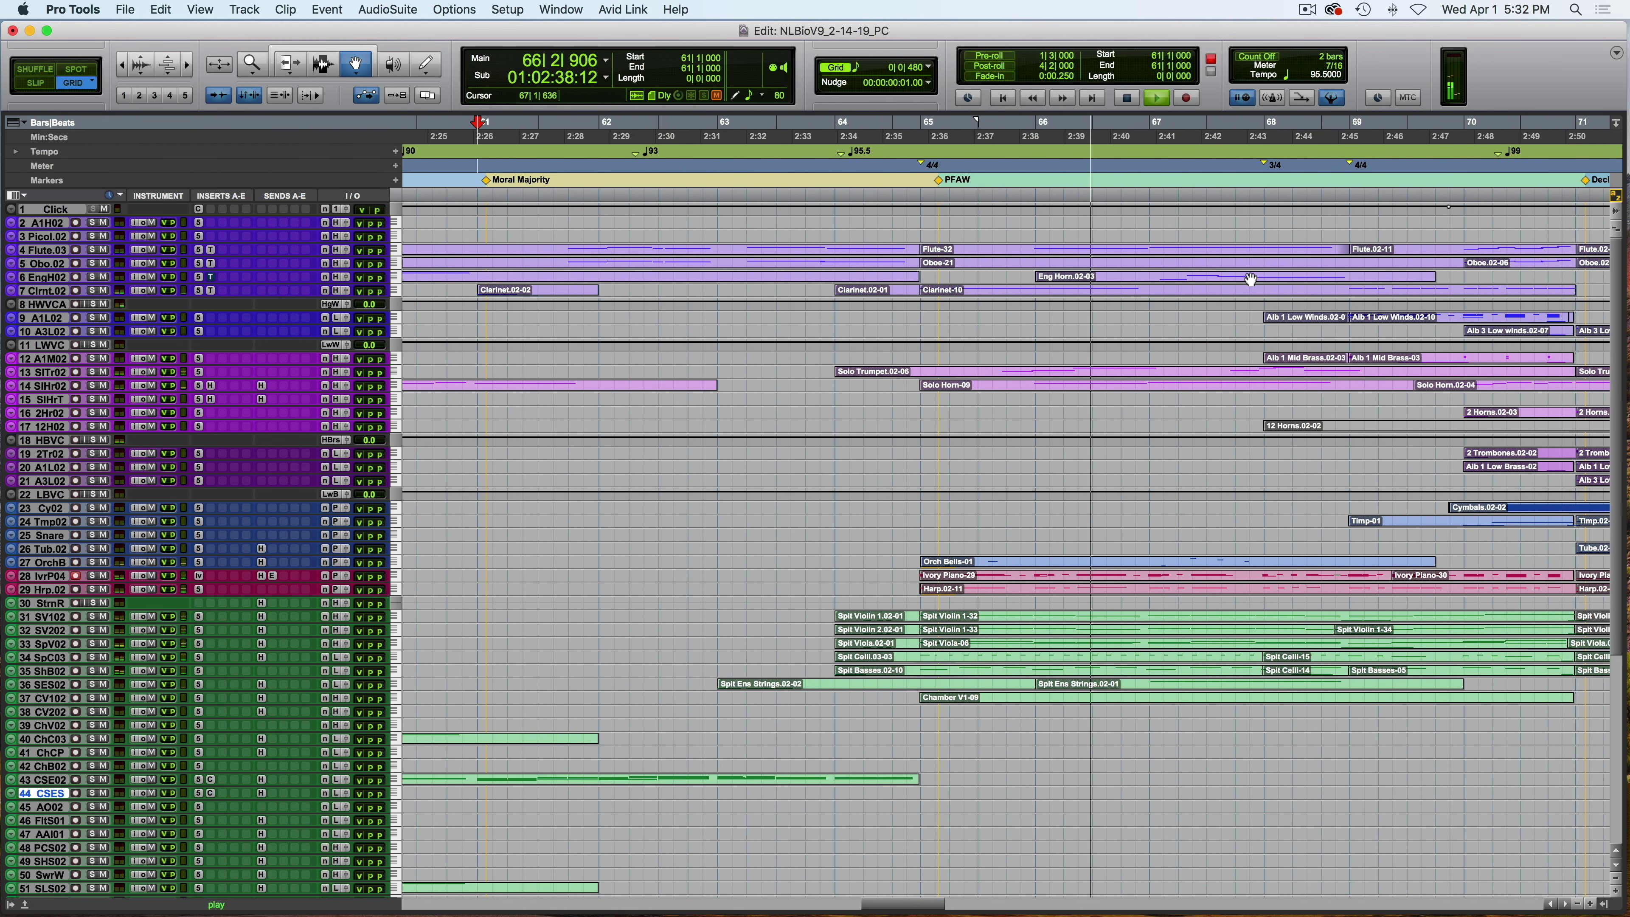
key(space)
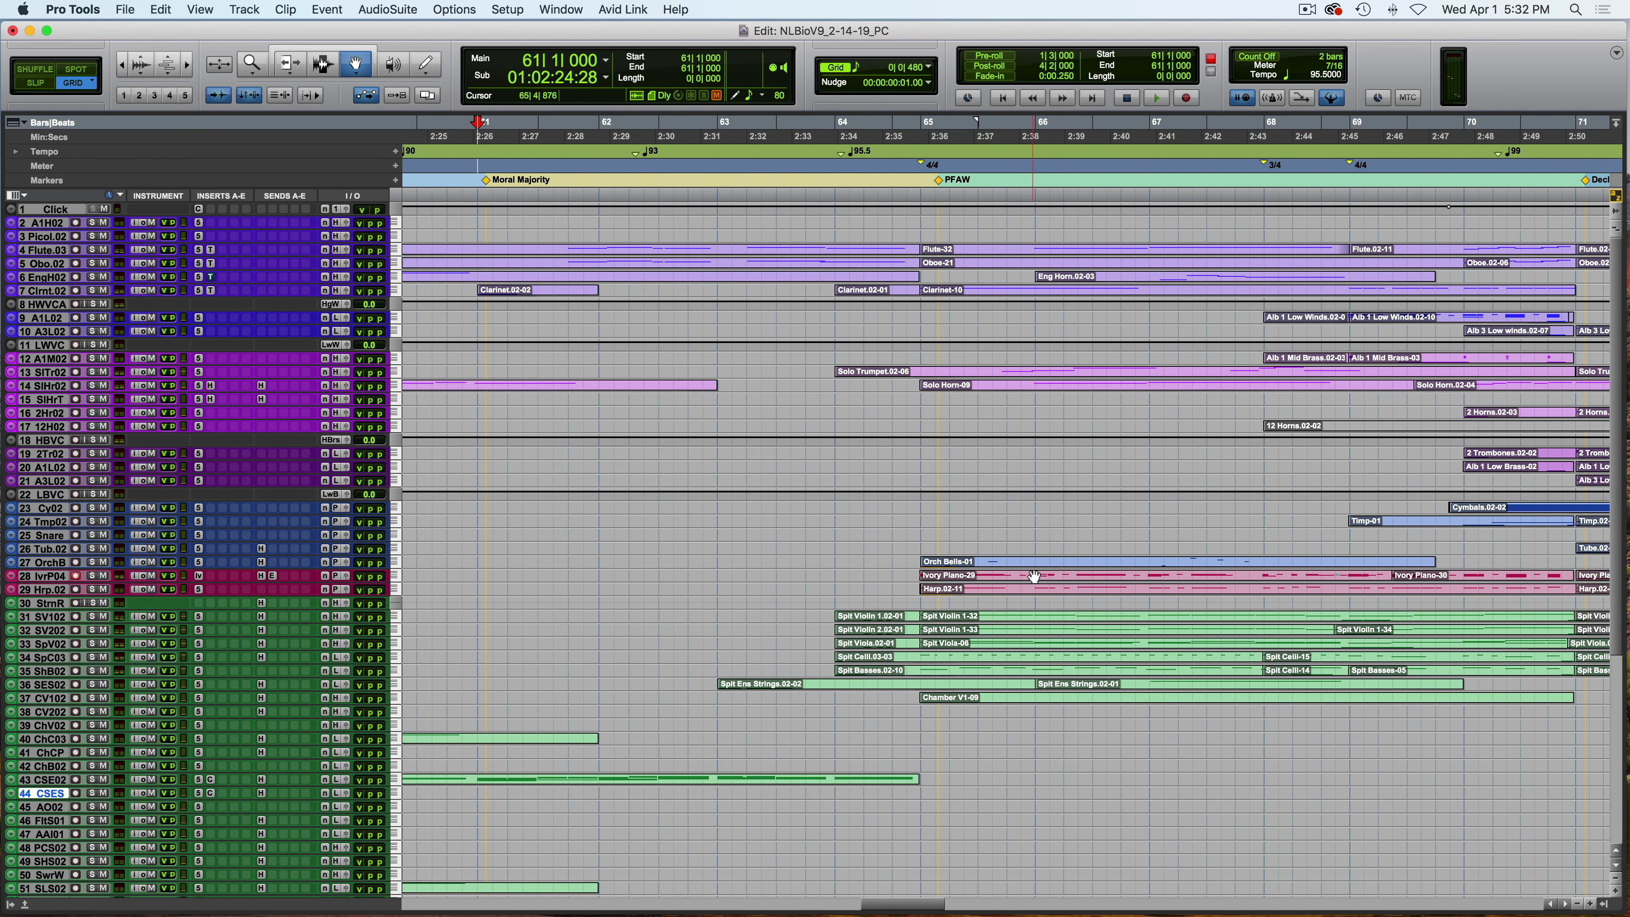
Show the Ivory Piano-29 clip of the PFAW section in notation and play it from 64|3|743.
click(1034, 576)
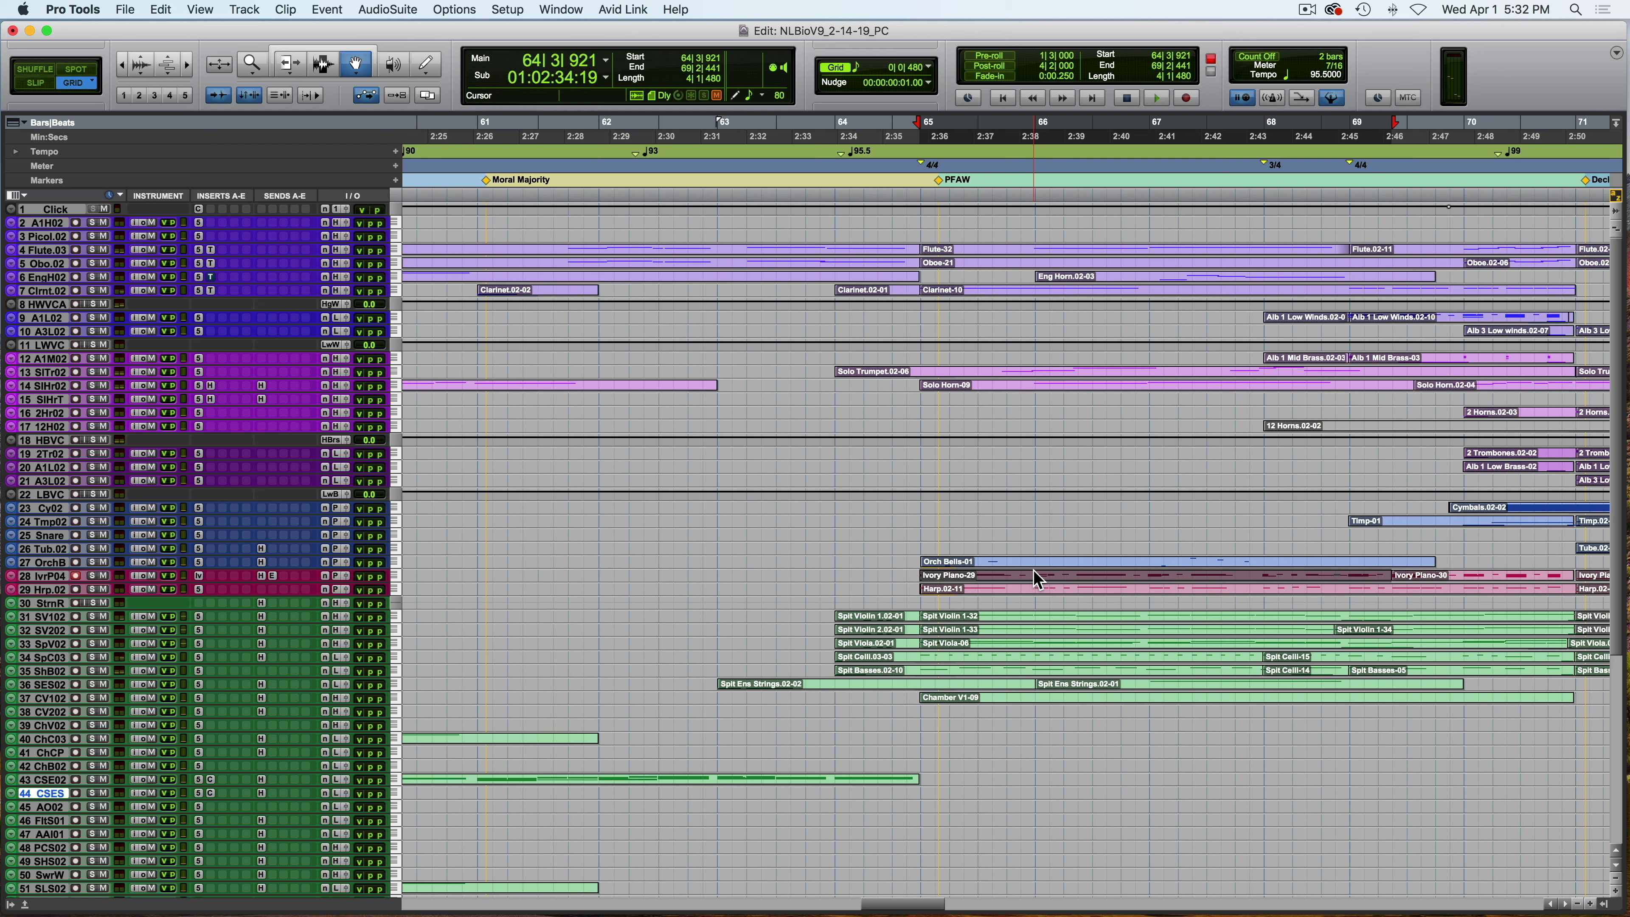
double_click(1035, 574)
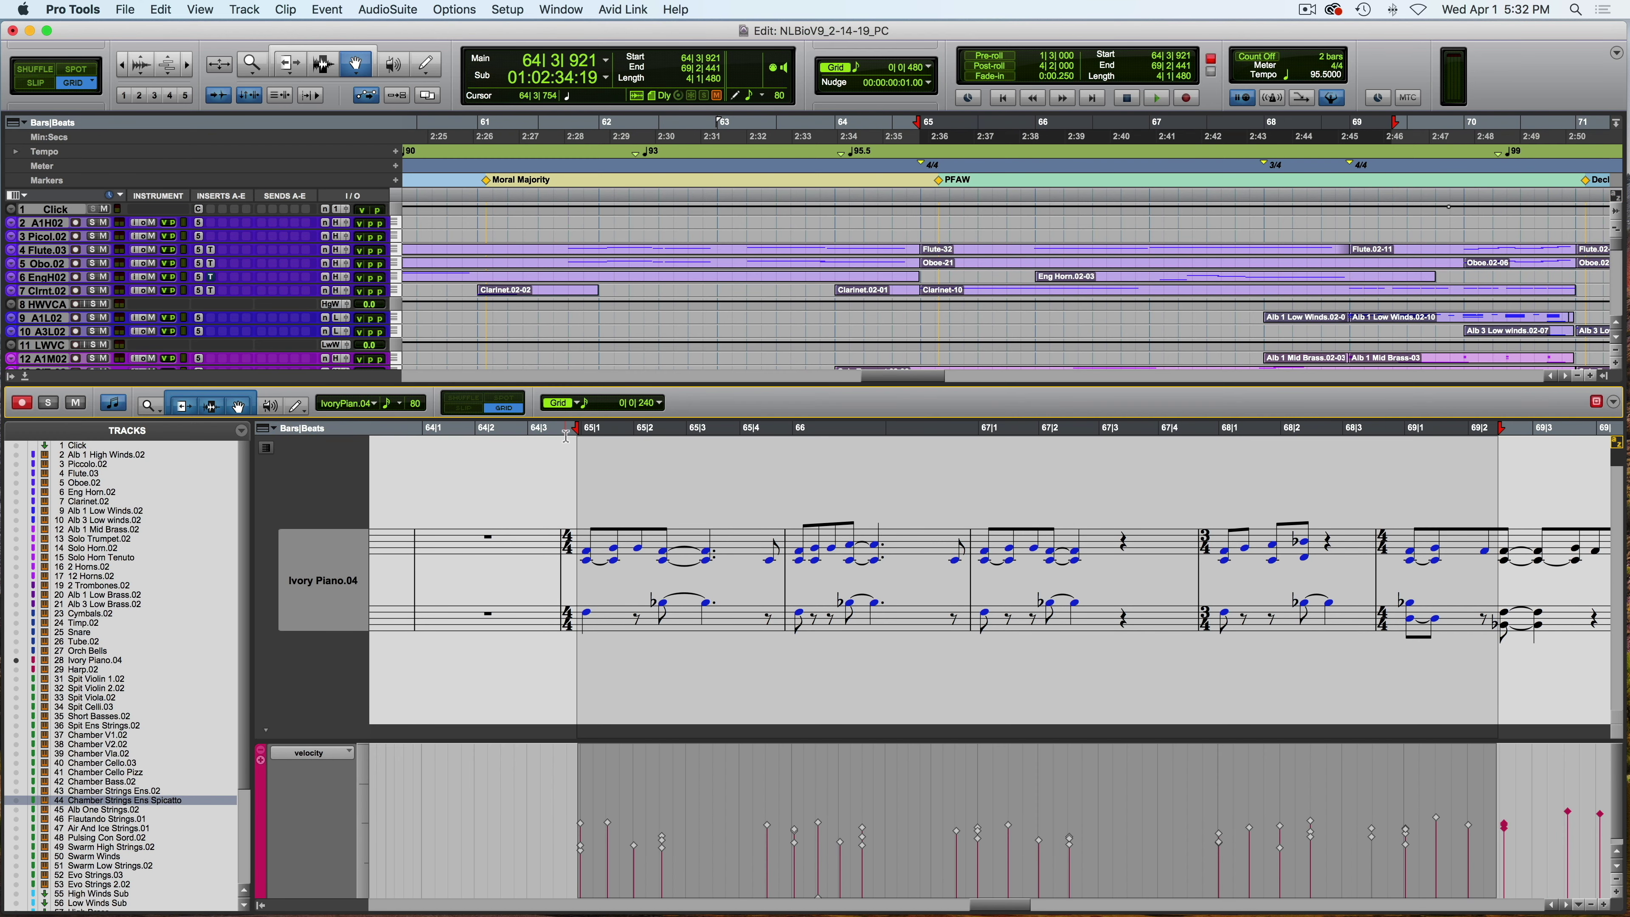
click(565, 437)
key(space)
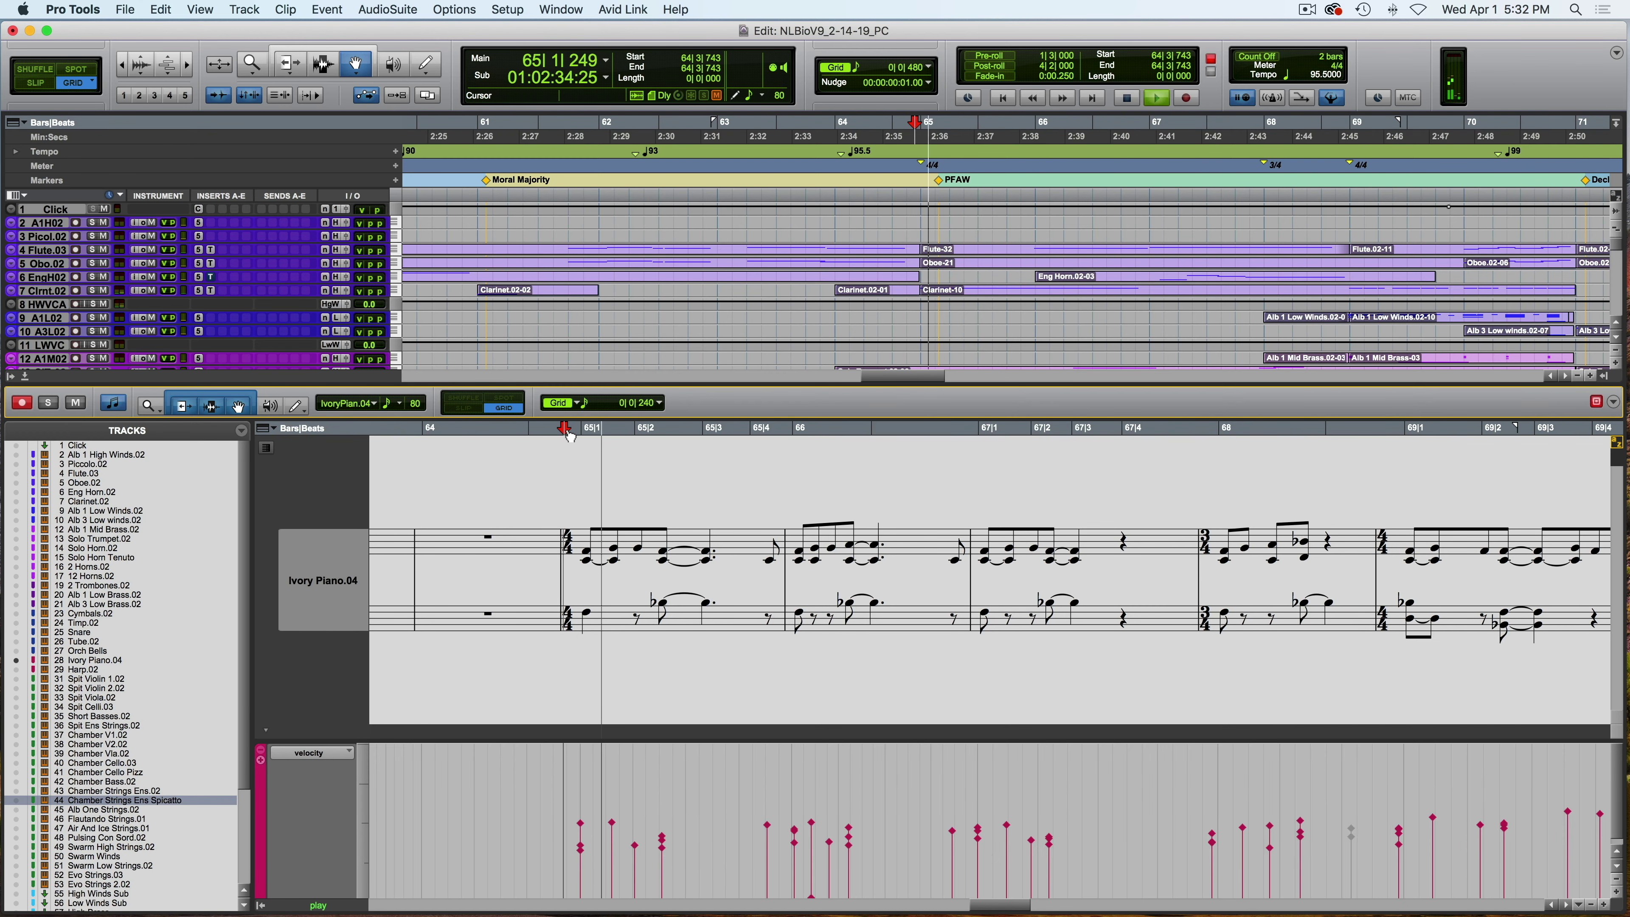
Toggle the solo for Ivory Piano.04 during playback, stop, and close the notation view.
click(50, 403)
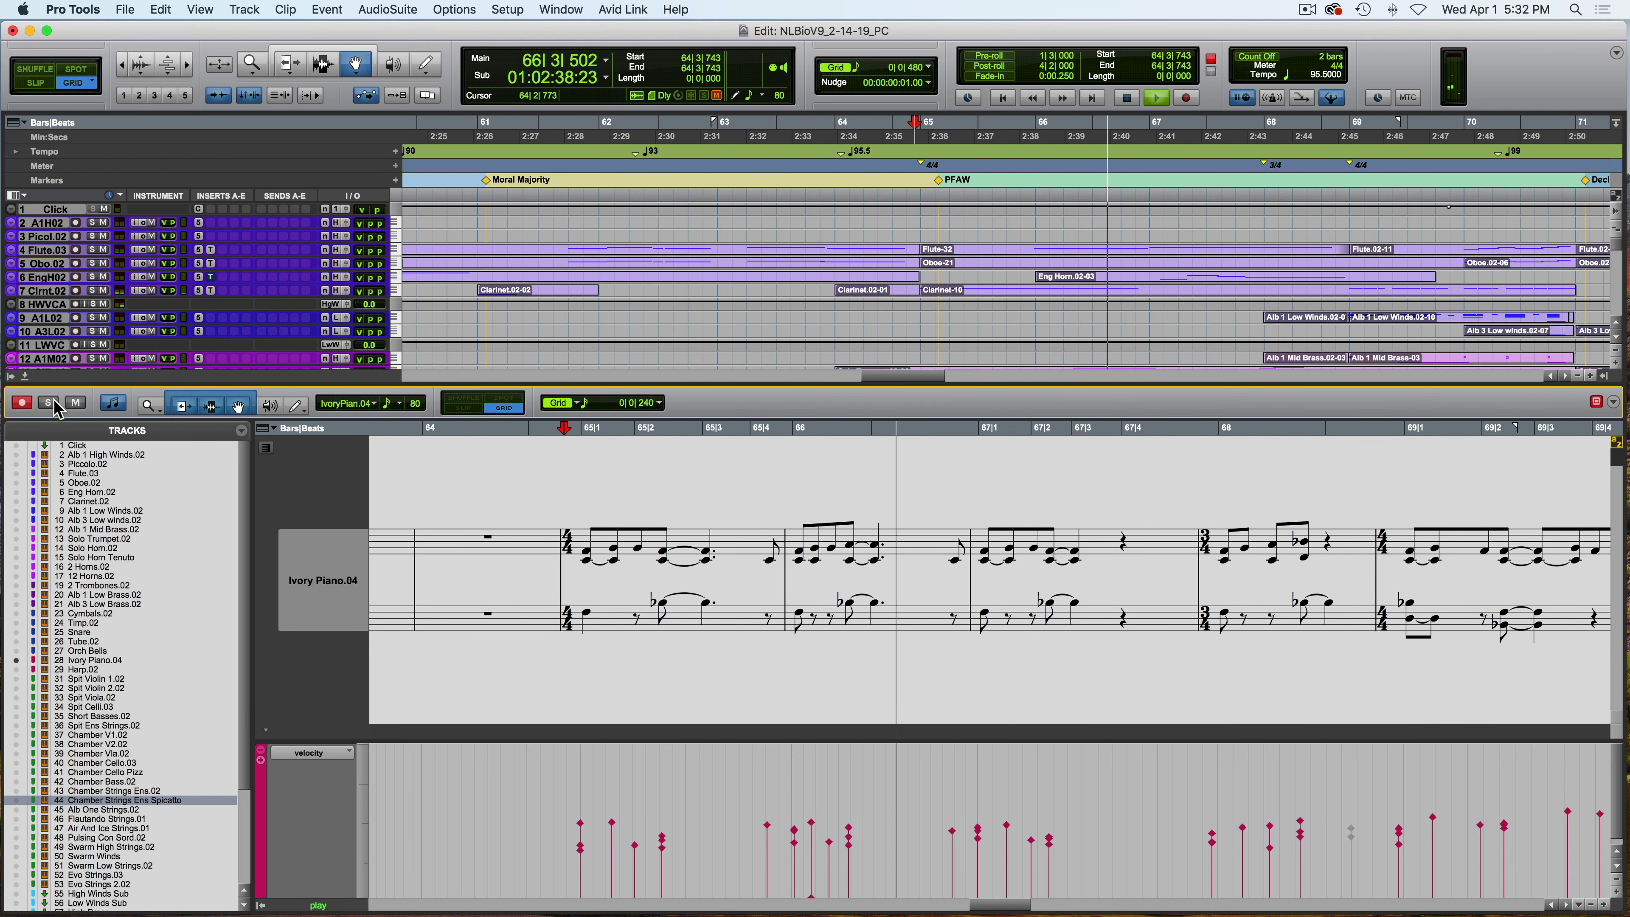
key(space)
click(25, 377)
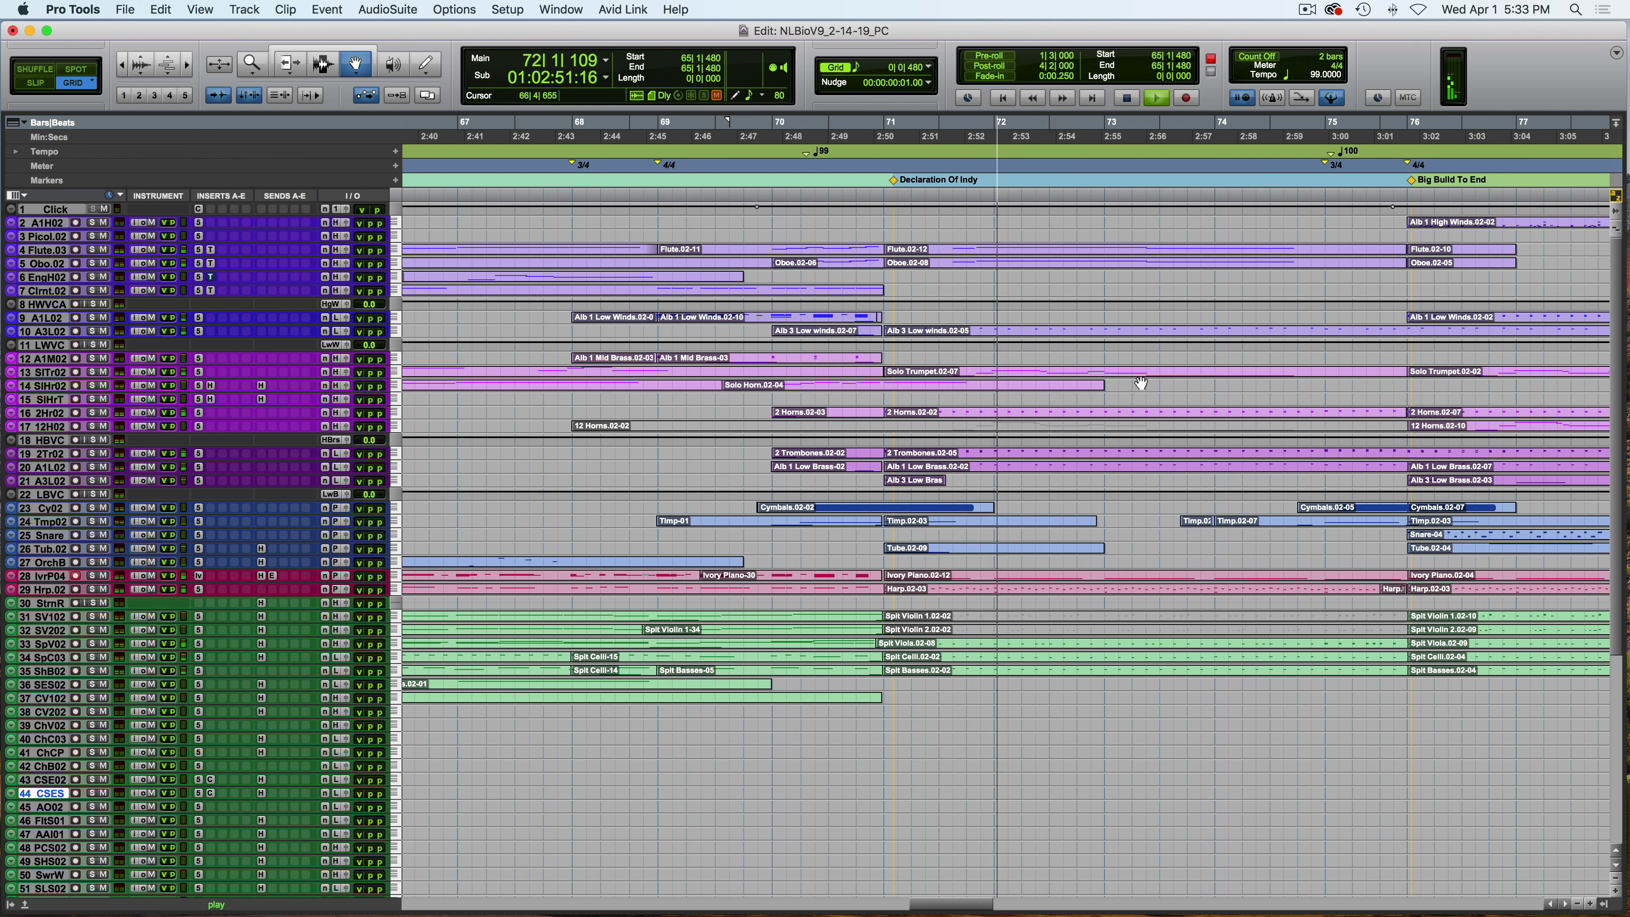
Restart playback from 65|1|480, play through Declaration Of Indy and Big Build To End into bar 83, and stop.
key(space)
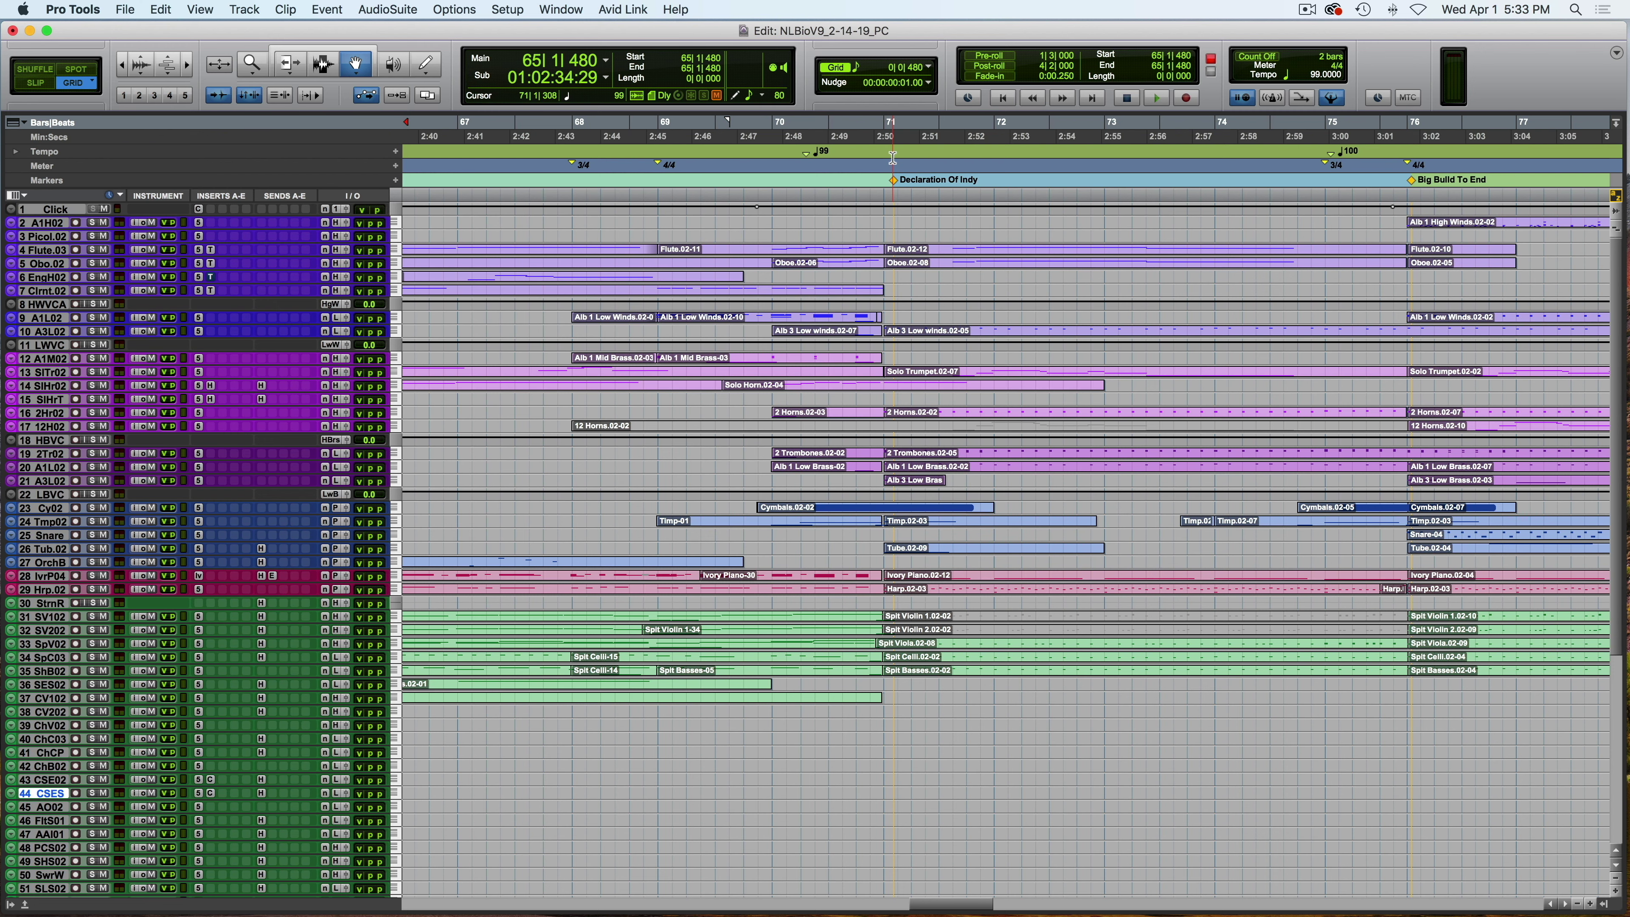
scroll(892, 158, left, 5)
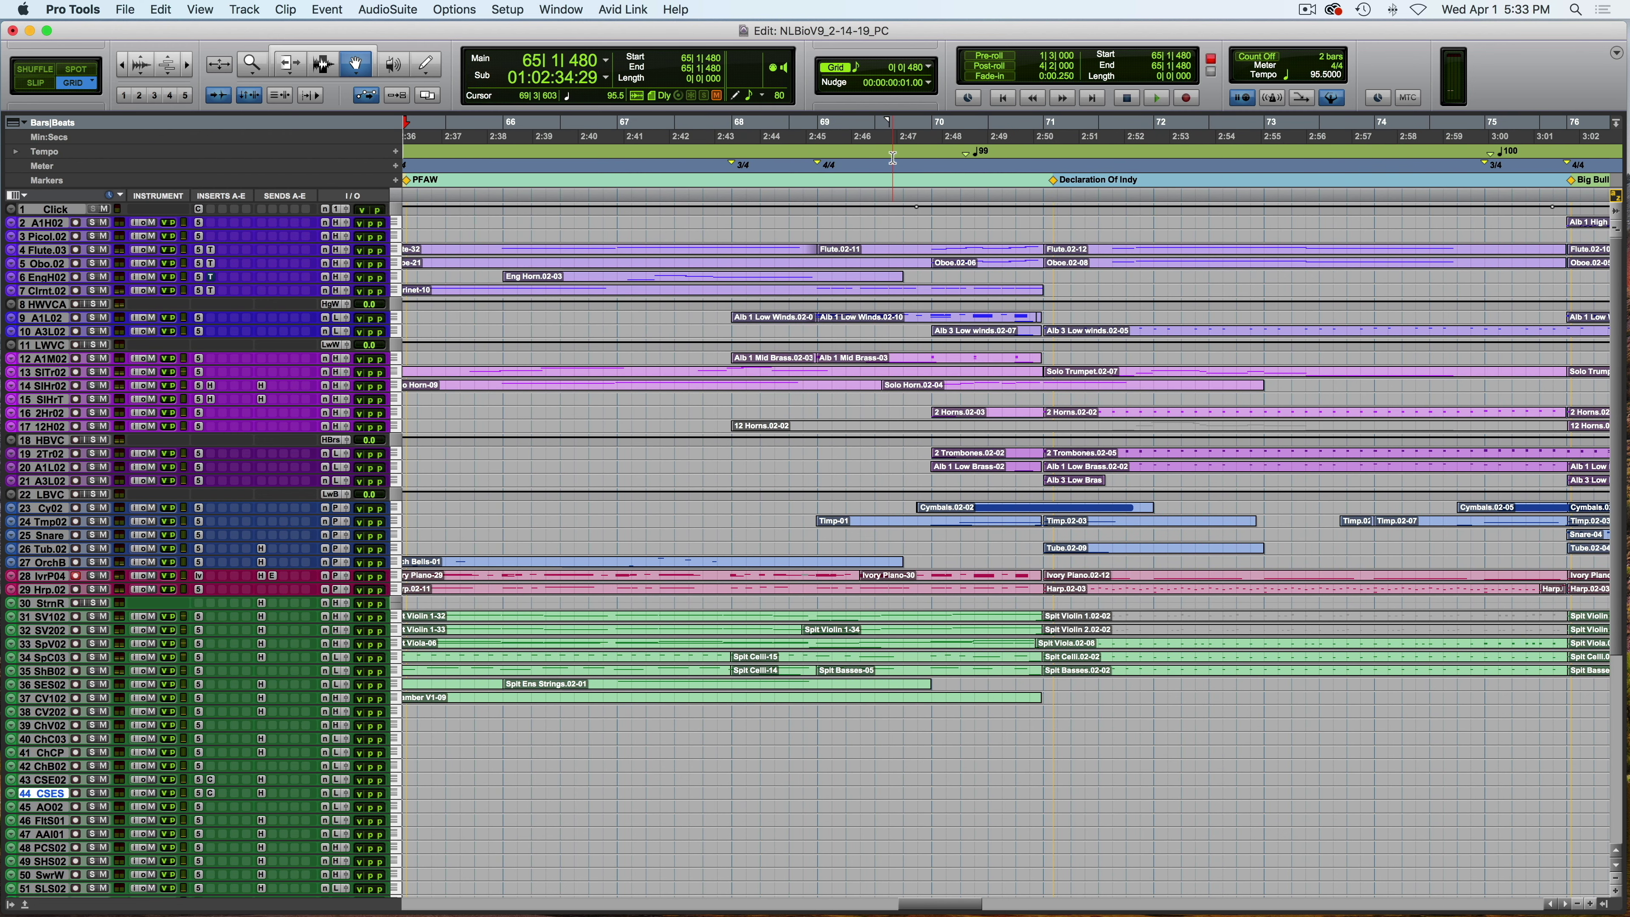
key(space)
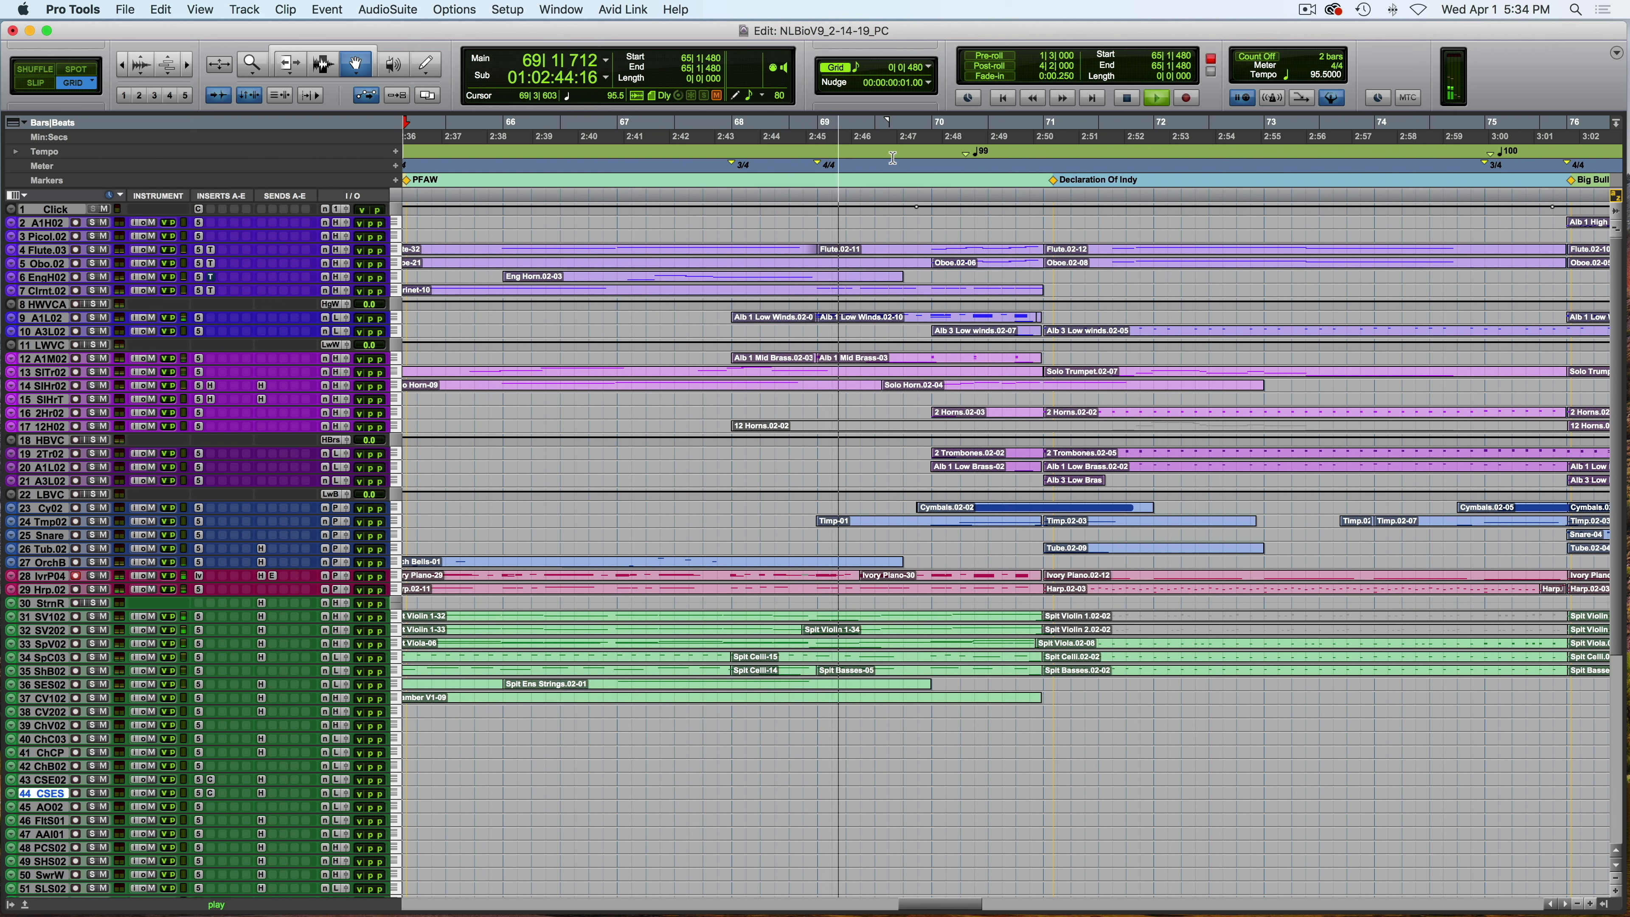
key(r)
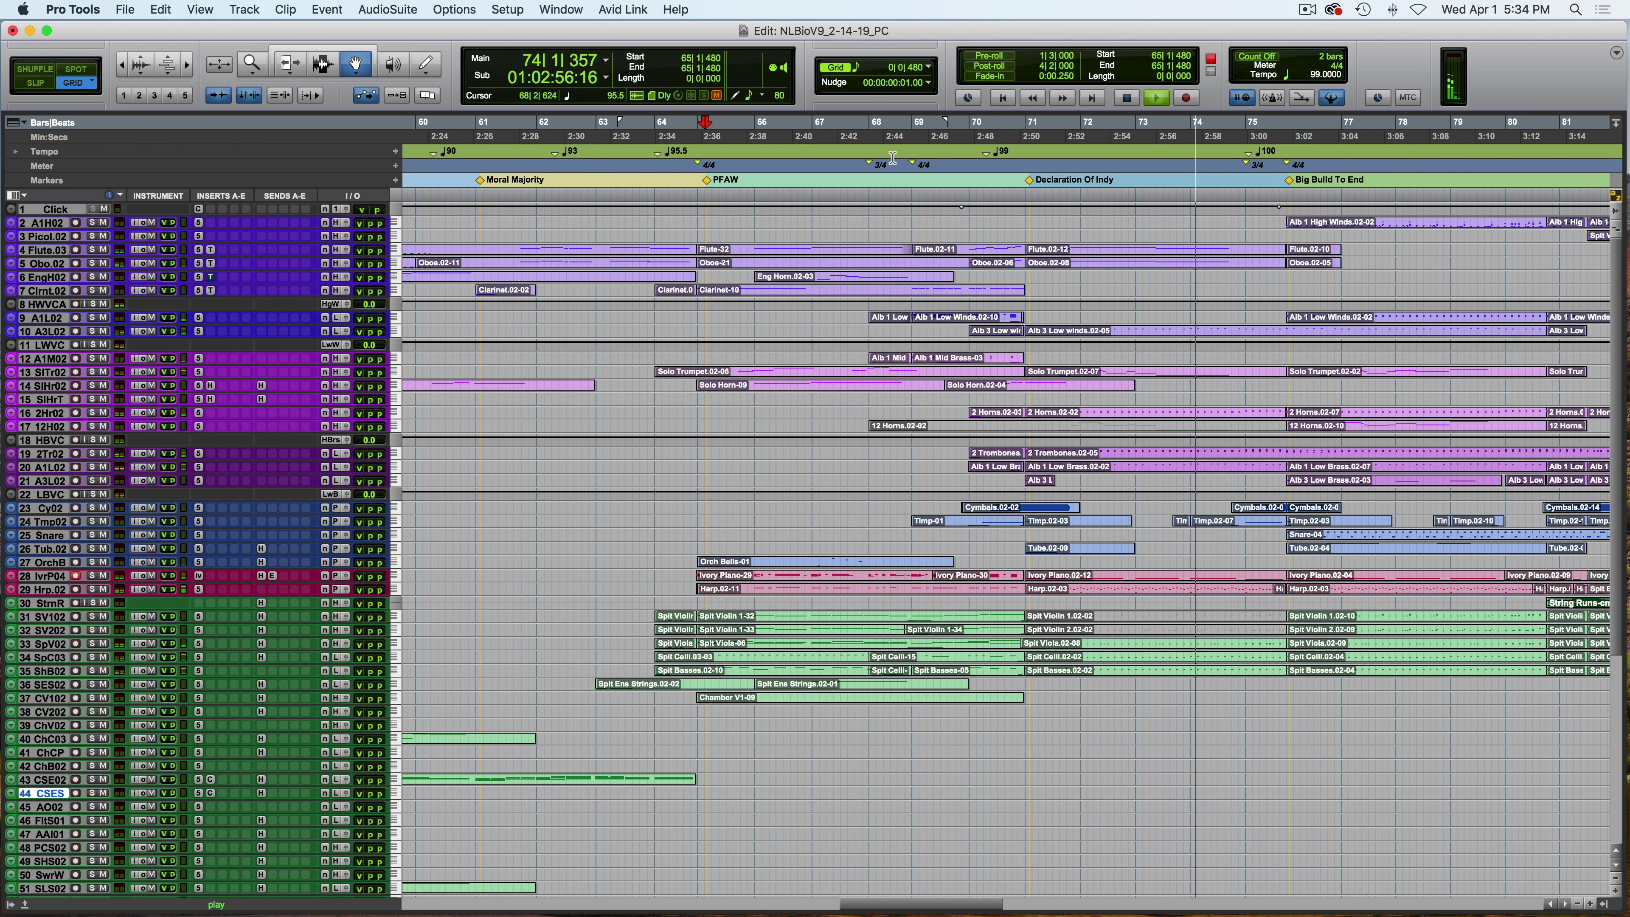
scroll(892, 157, right, 4)
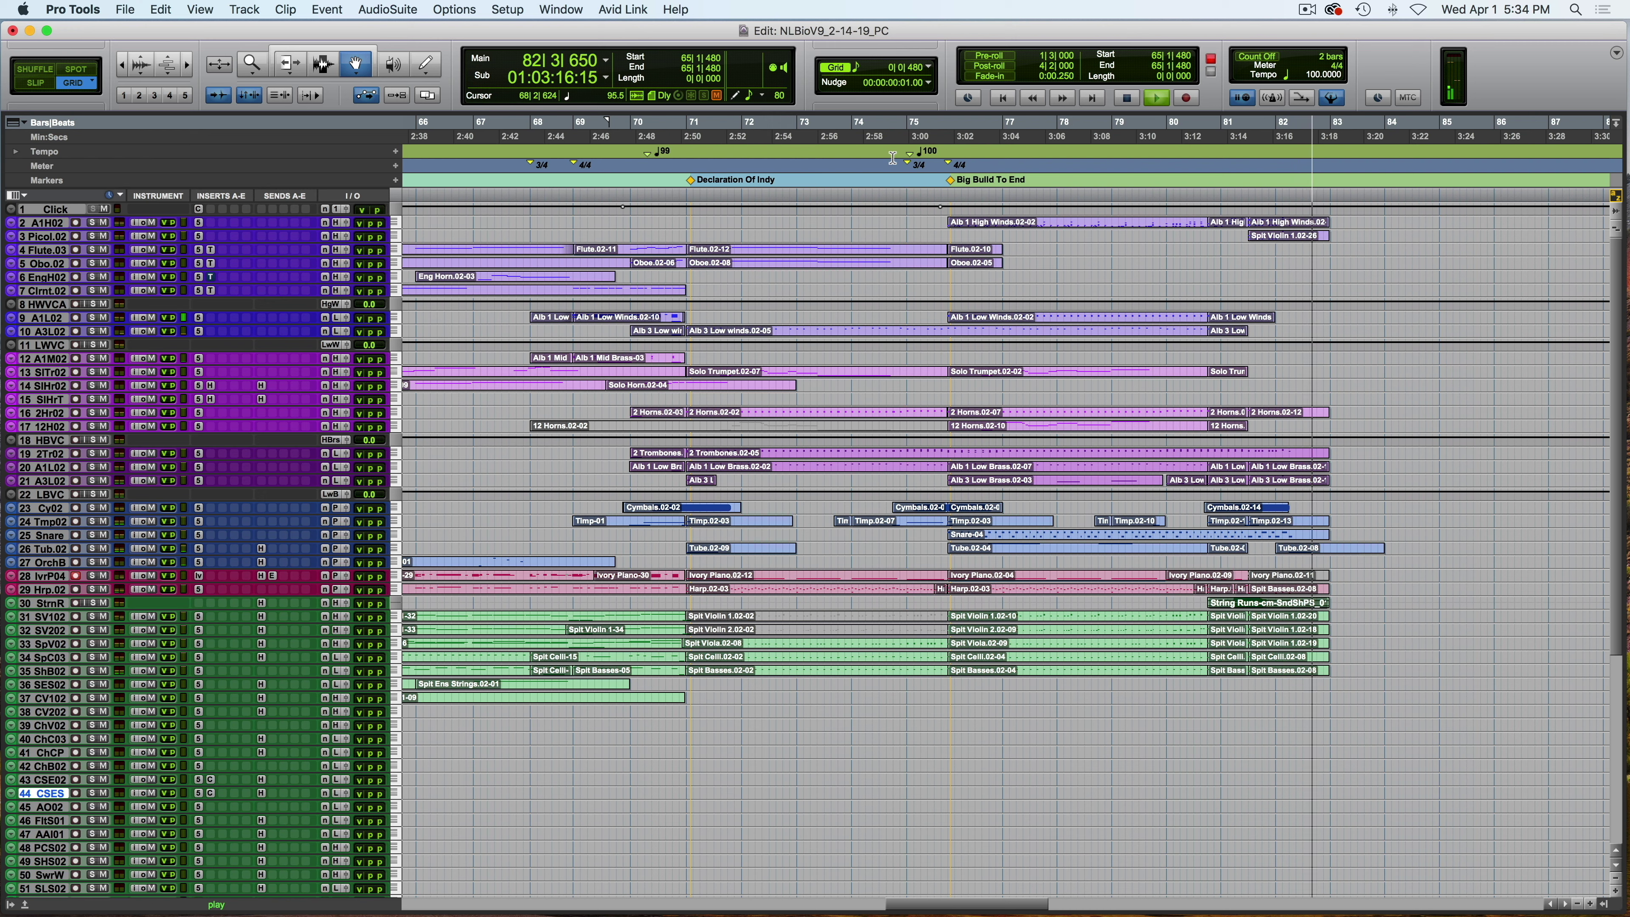
scroll(892, 158, right, 1)
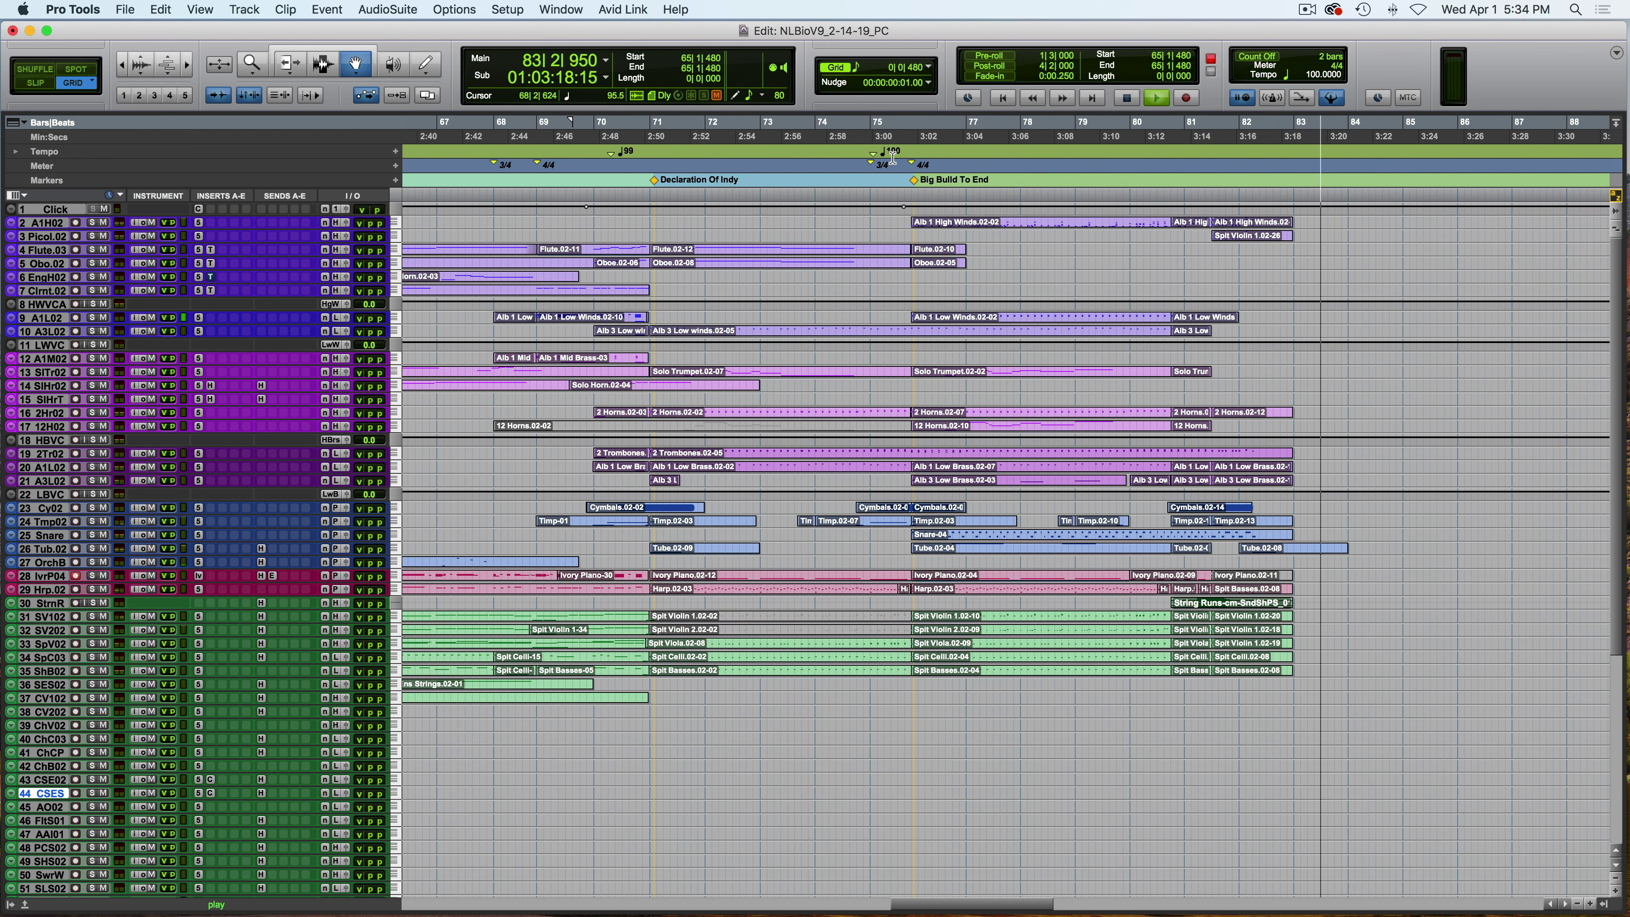
key(space)
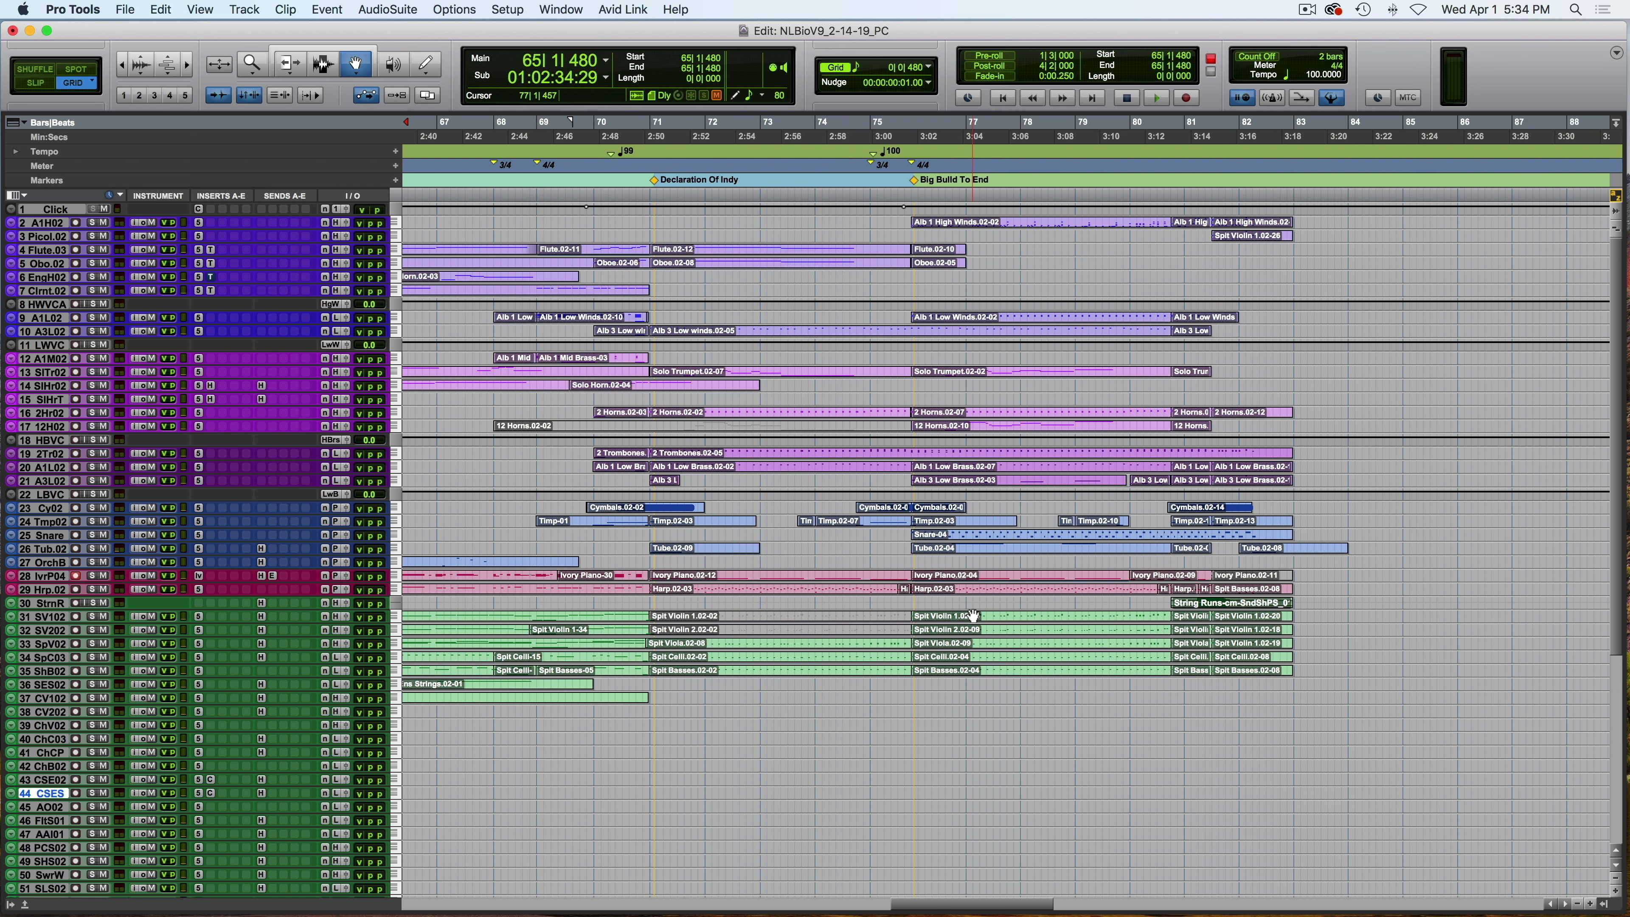
Select the Spit Violin 1.02-10 clip, solo the StVCA strings, play Big Build To End from 76|1|018, and stop.
click(973, 615)
scroll(236, 782, down, 5)
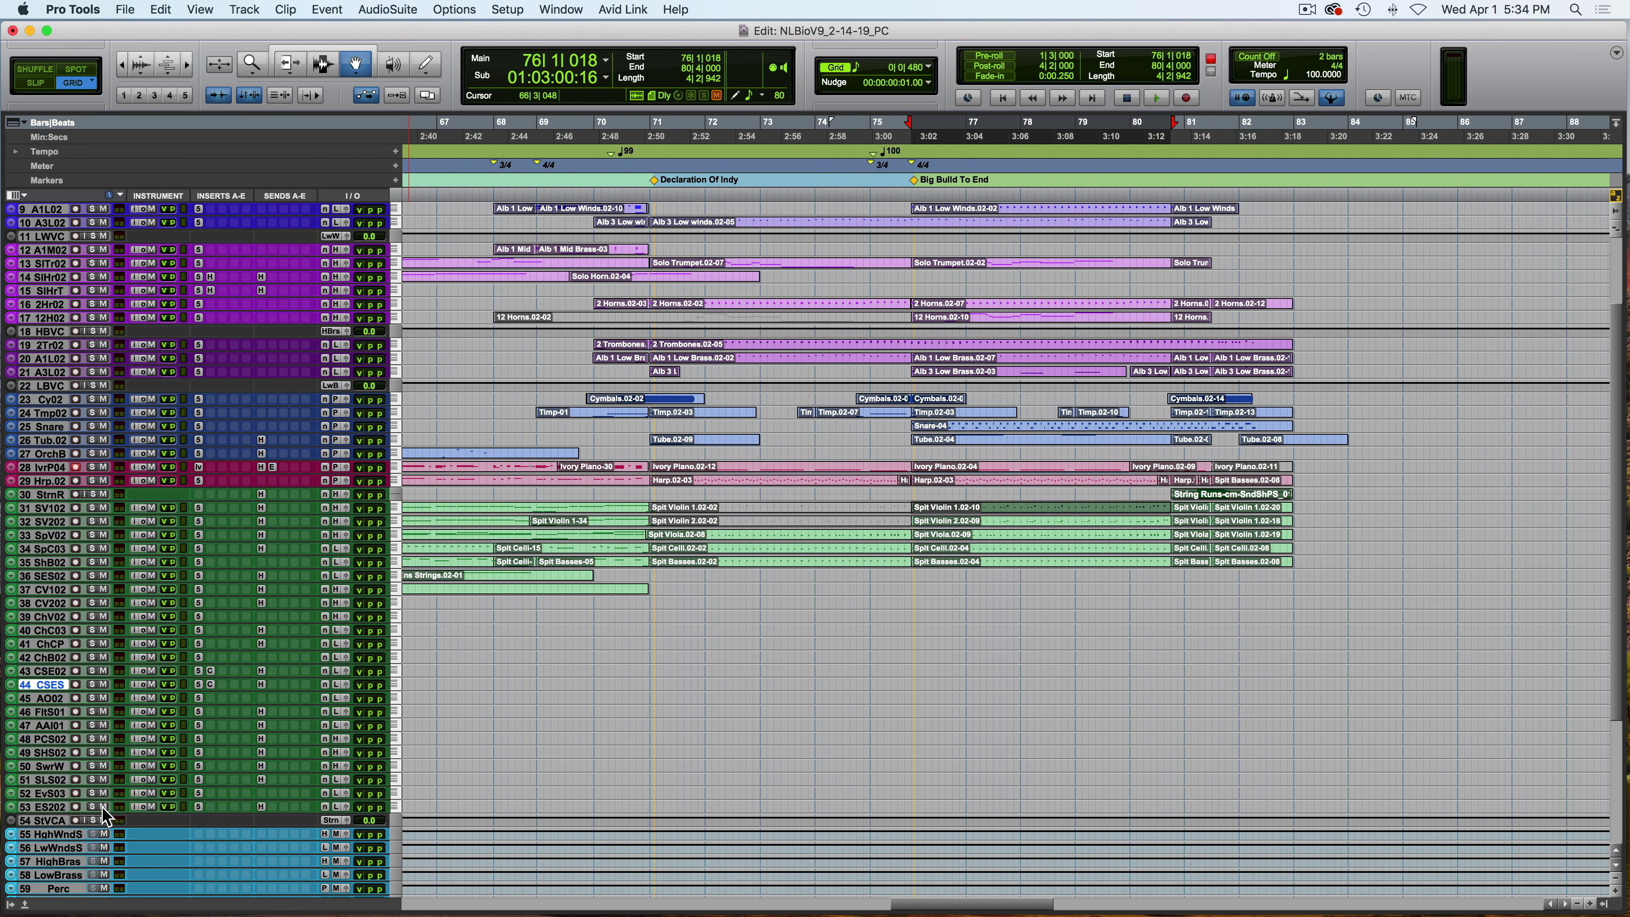
key(space)
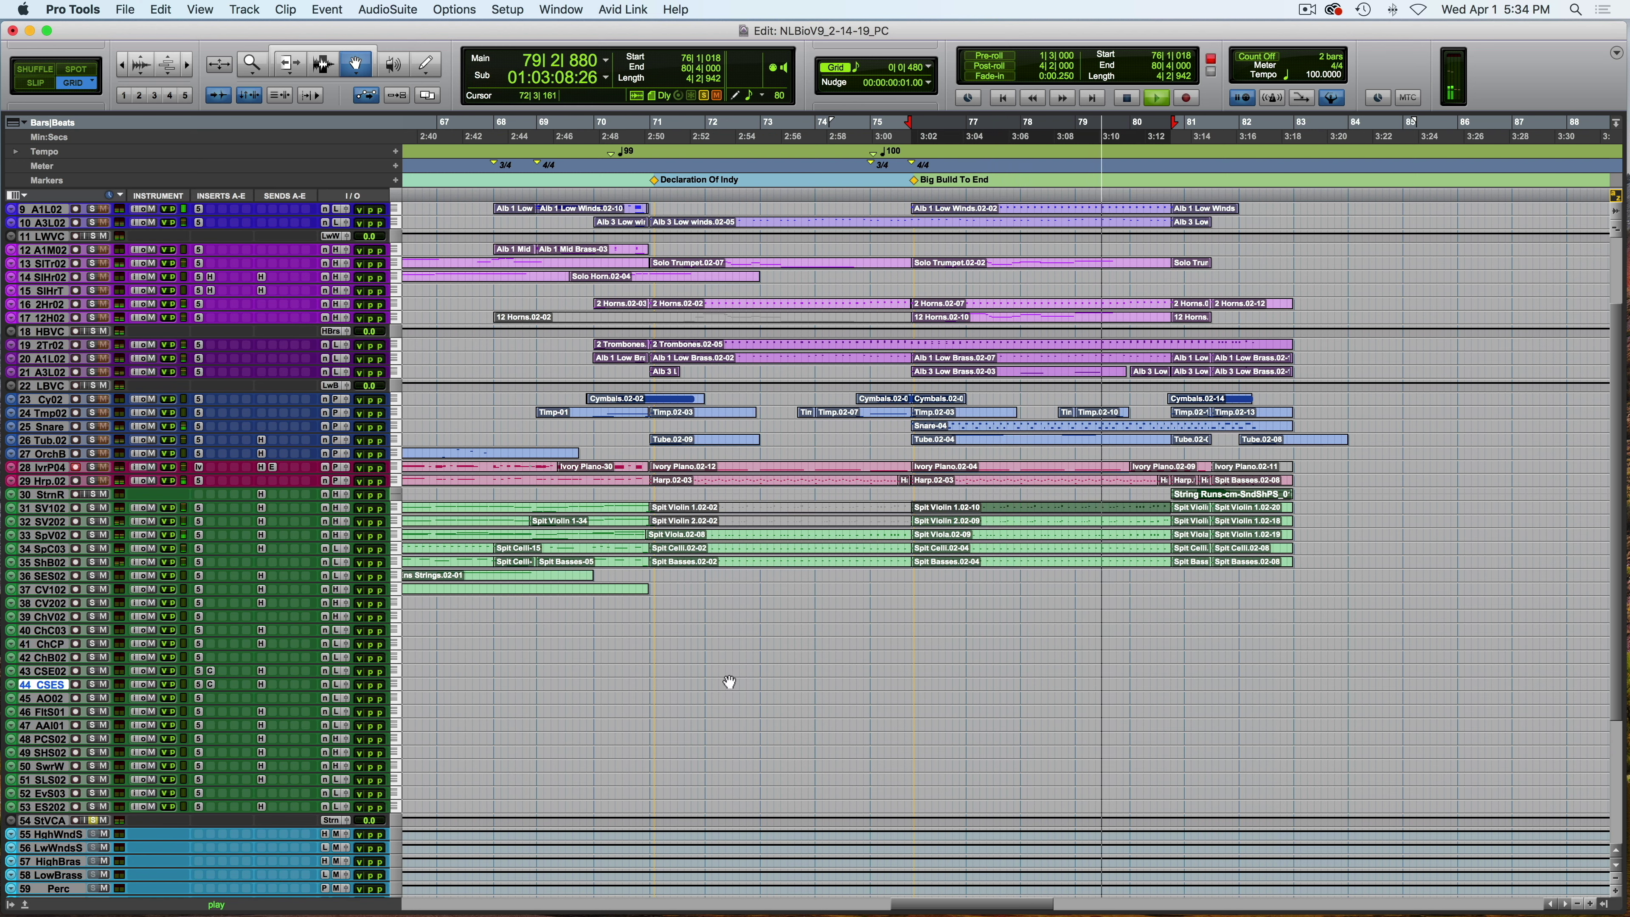
key(space)
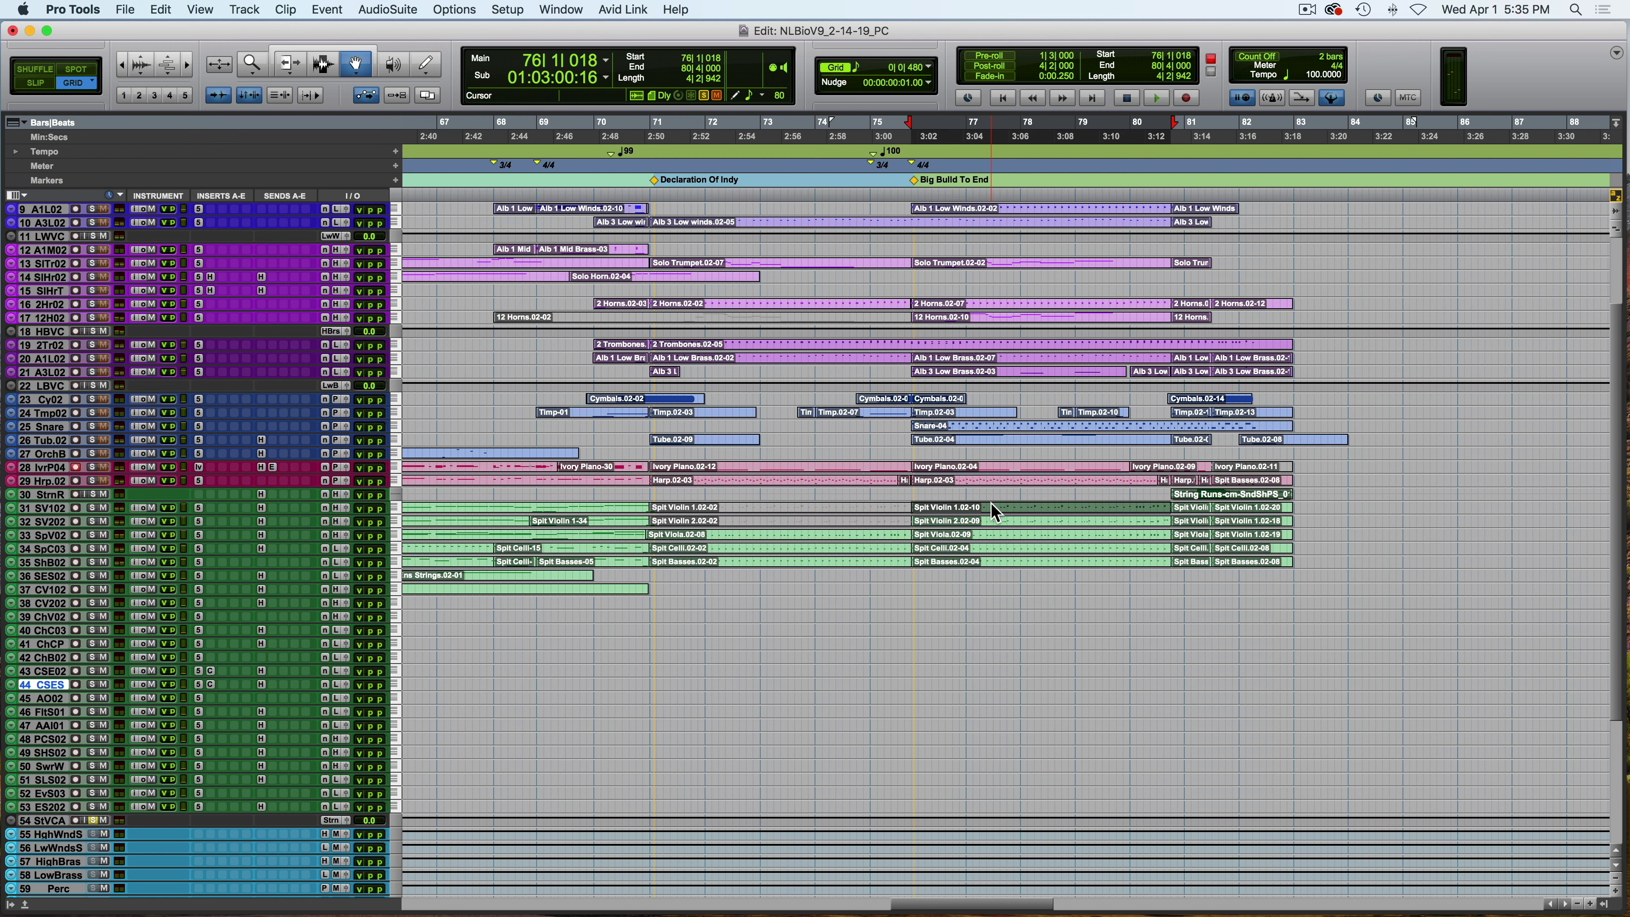
Show the Spit Violin 1.02-10 clip in notation, play it from 76|1|018, and close the notation view.
double_click(995, 511)
click(845, 508)
key(space)
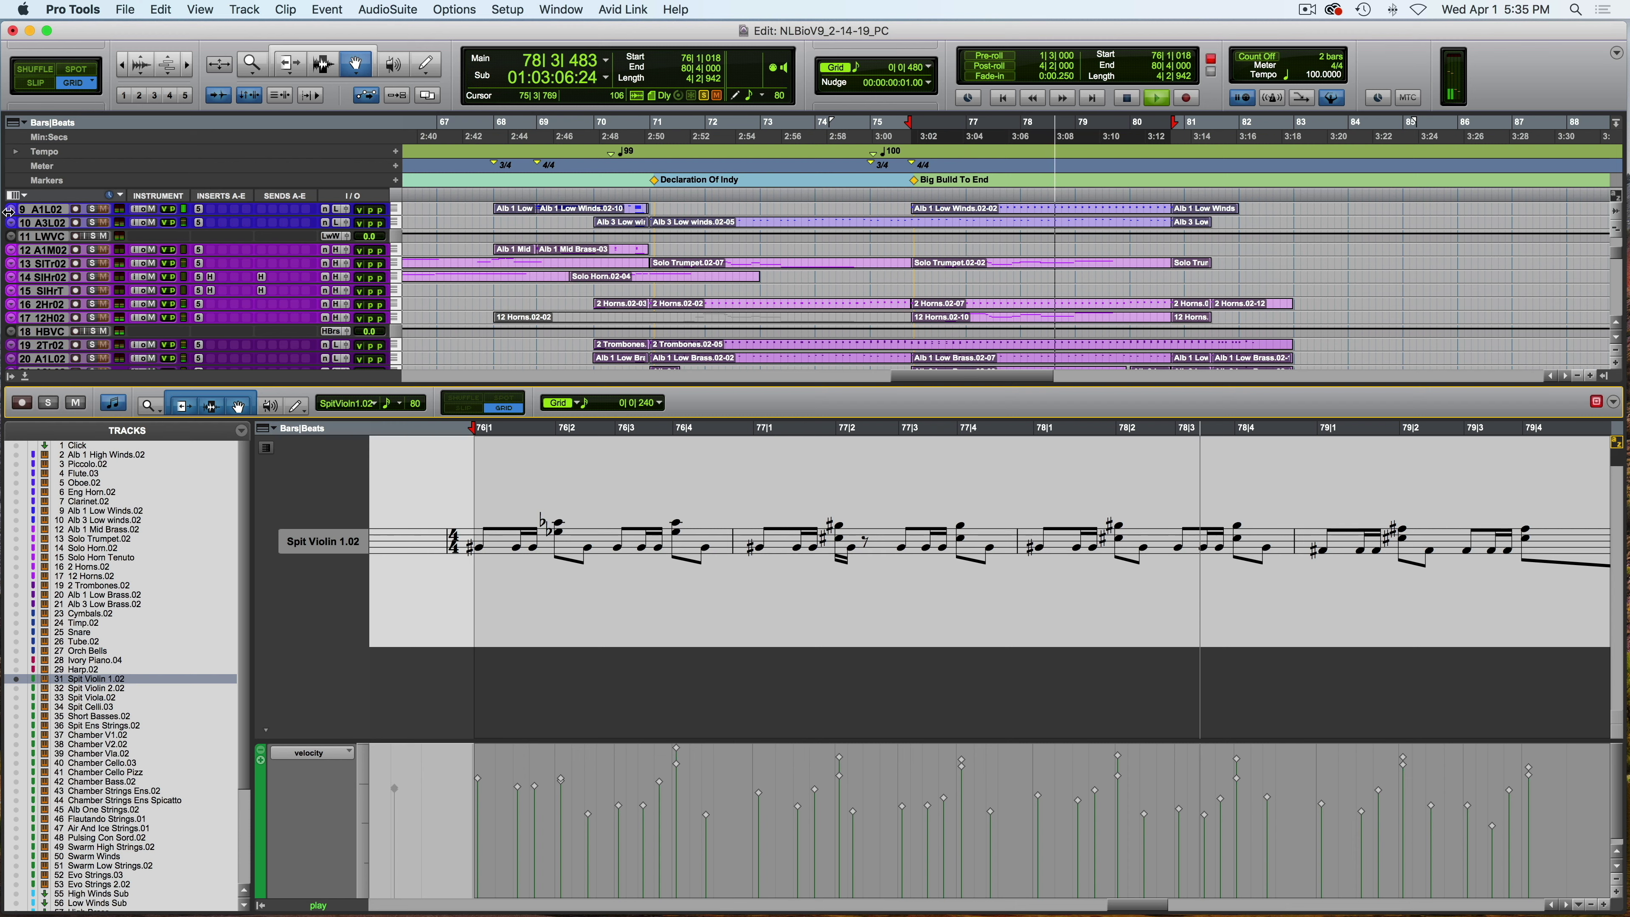
key(space)
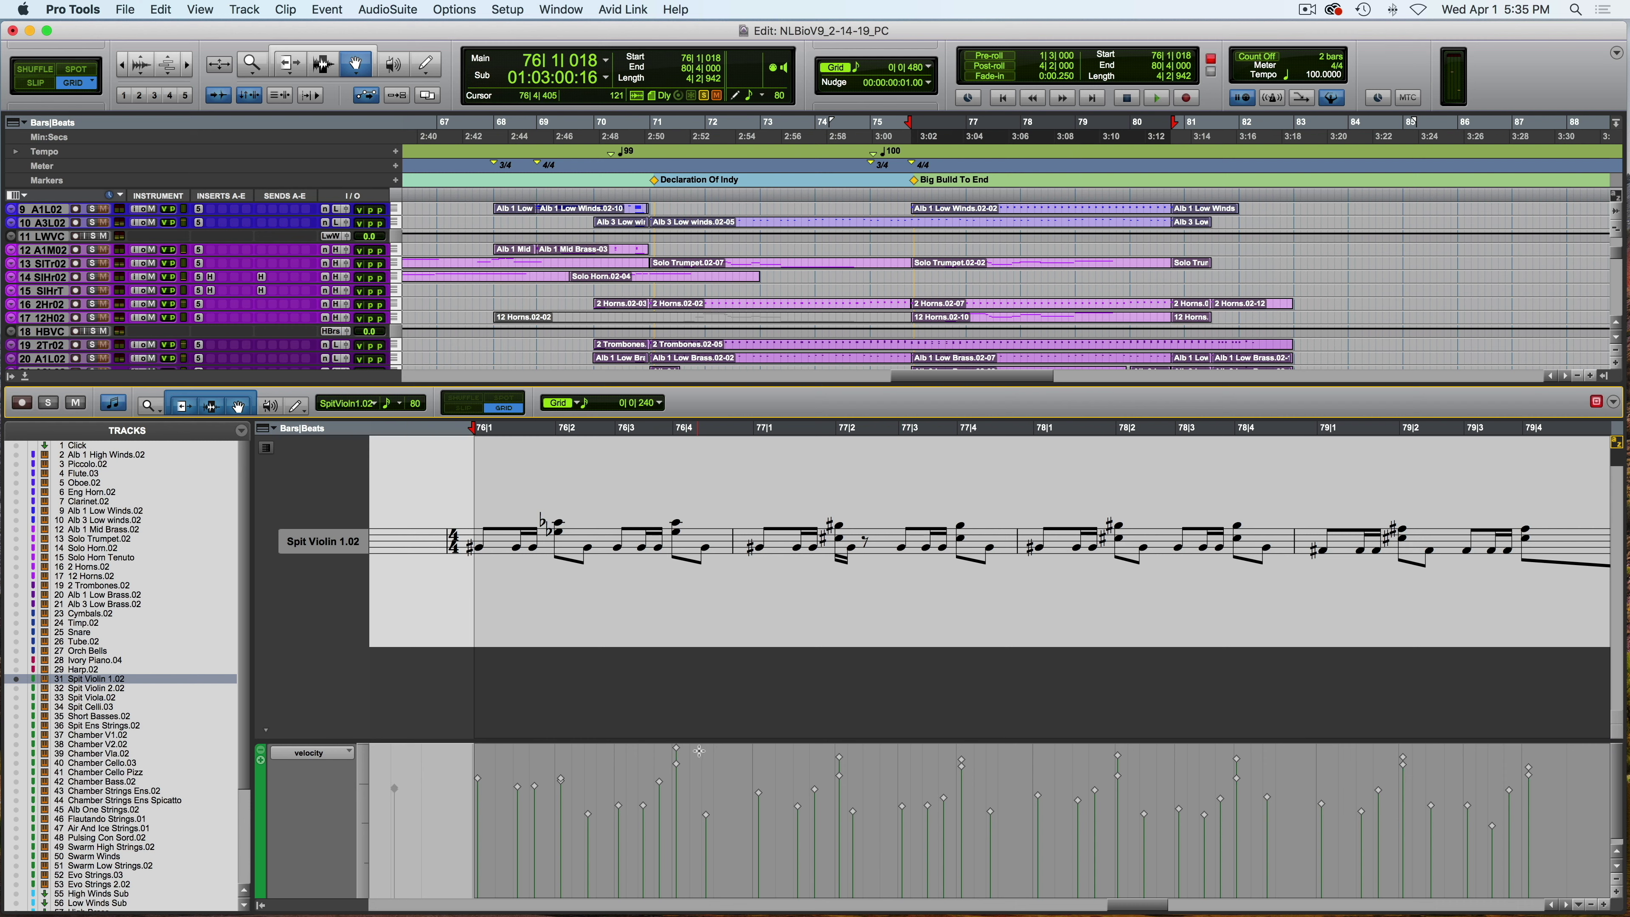
scroll(699, 750, down, 1)
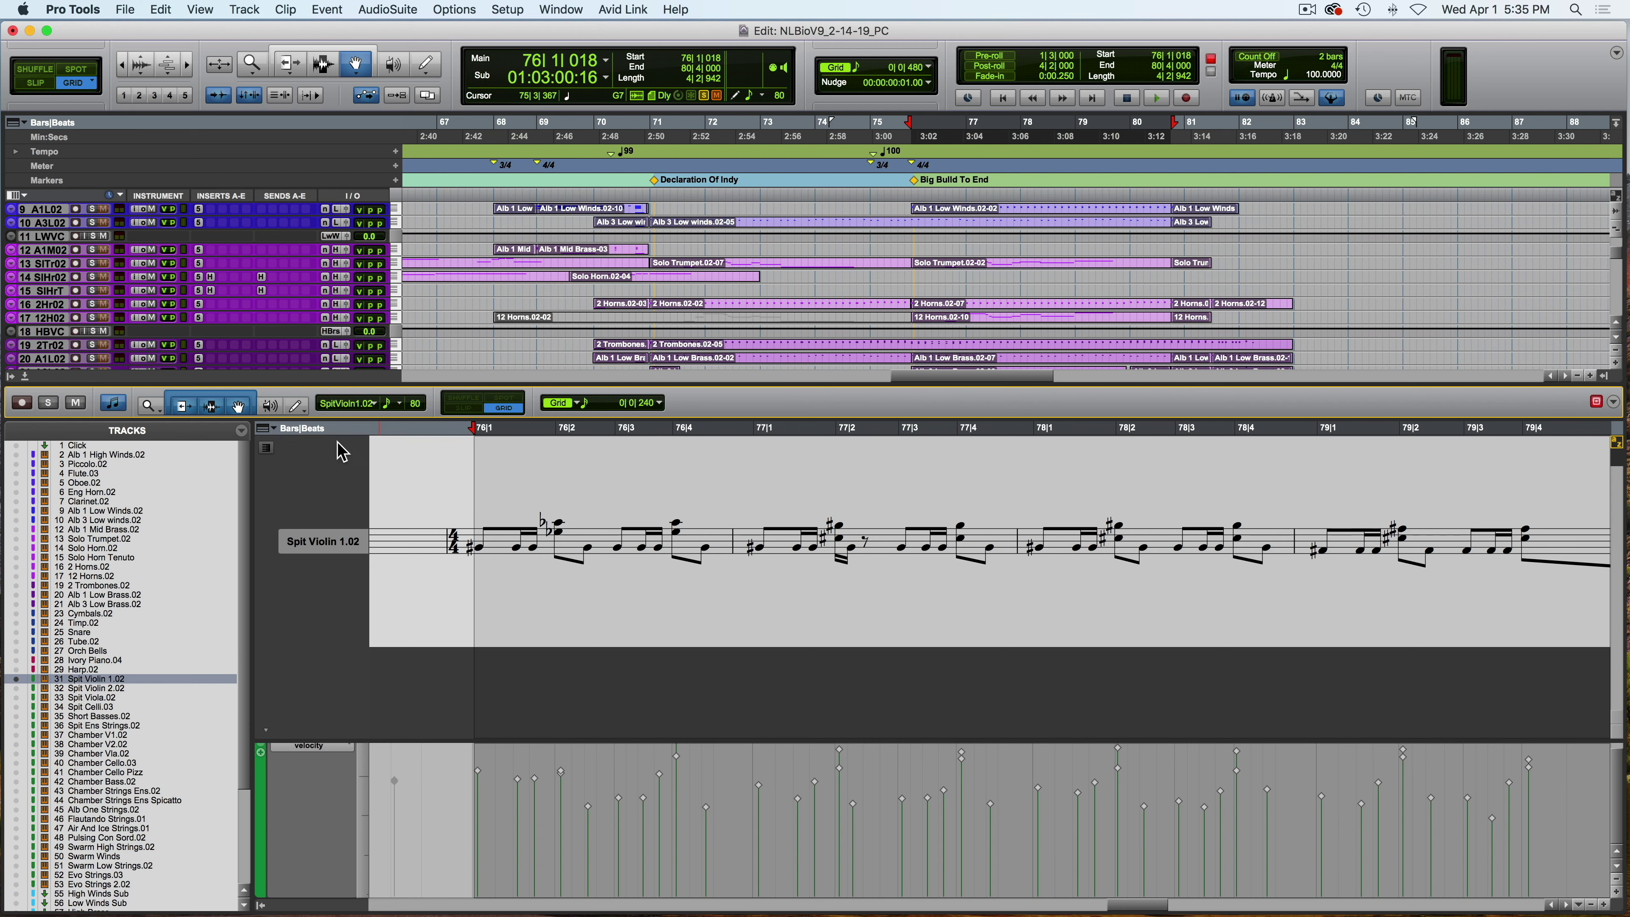
click(606, 801)
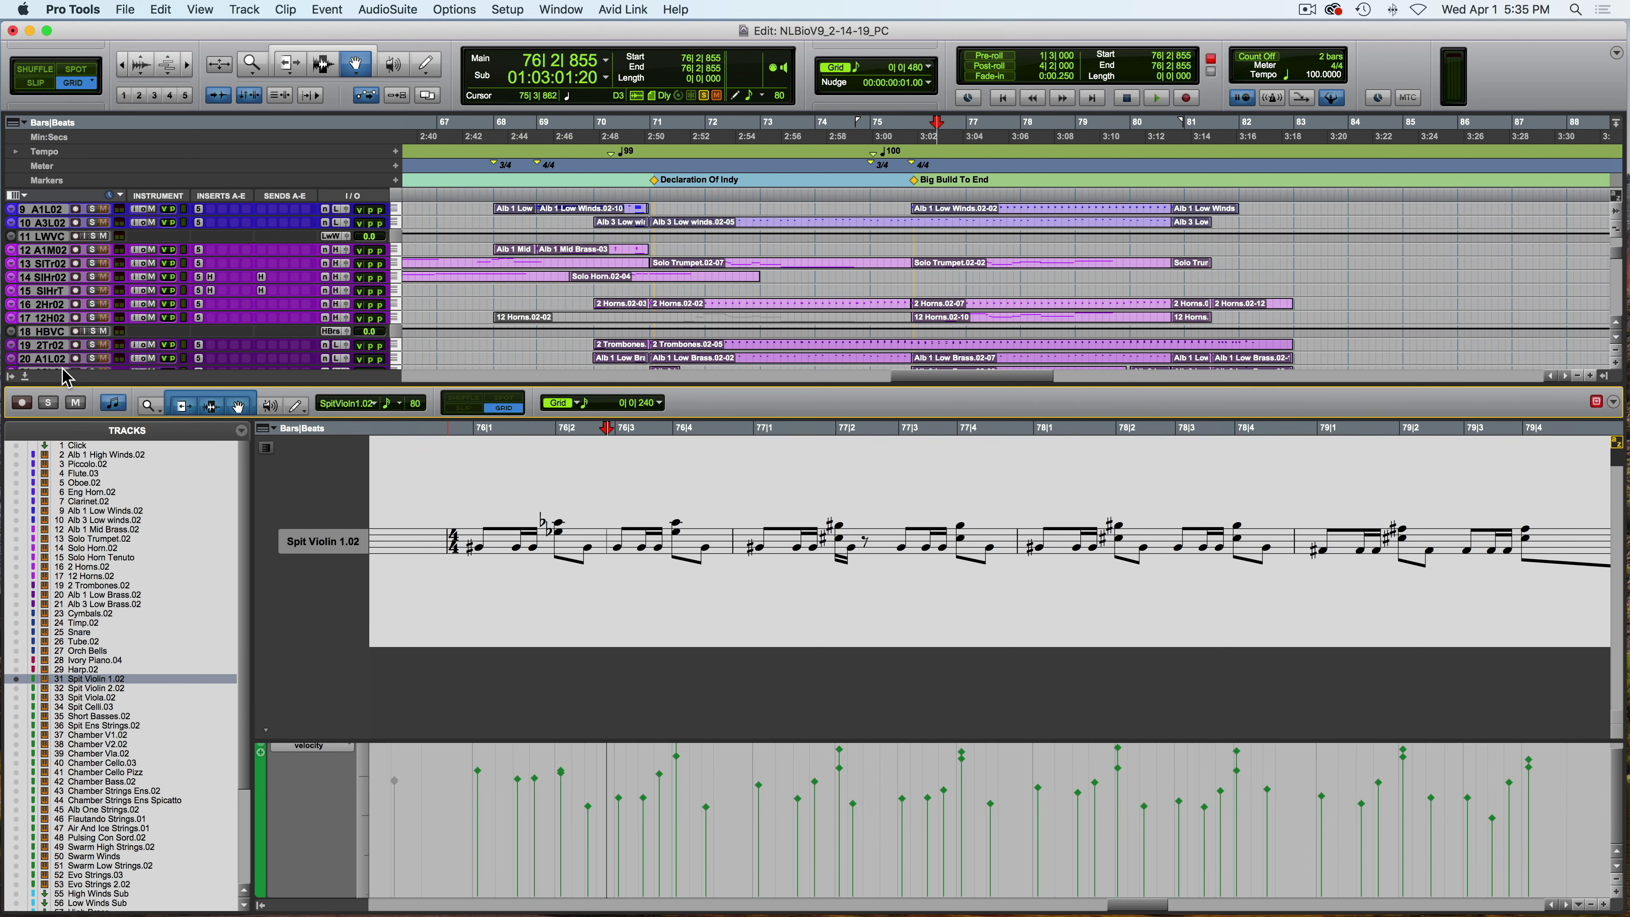
click(25, 377)
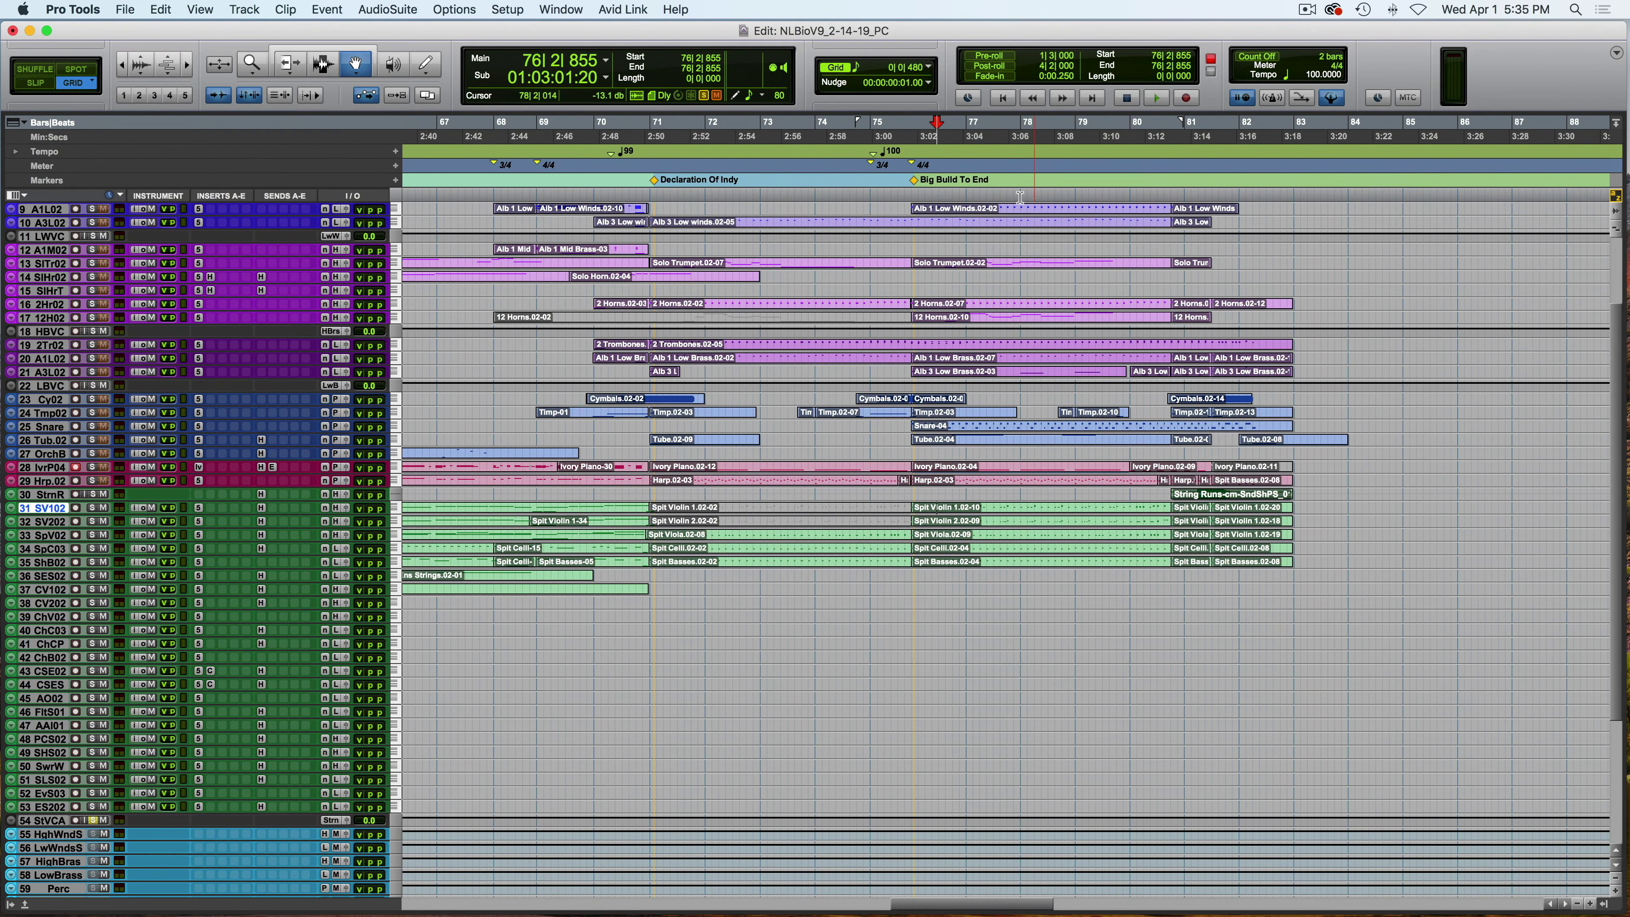
Play the soloed strings from 76|2|480 into bar 82, and play the selected String Runs clip from 80|4|000.
key(space)
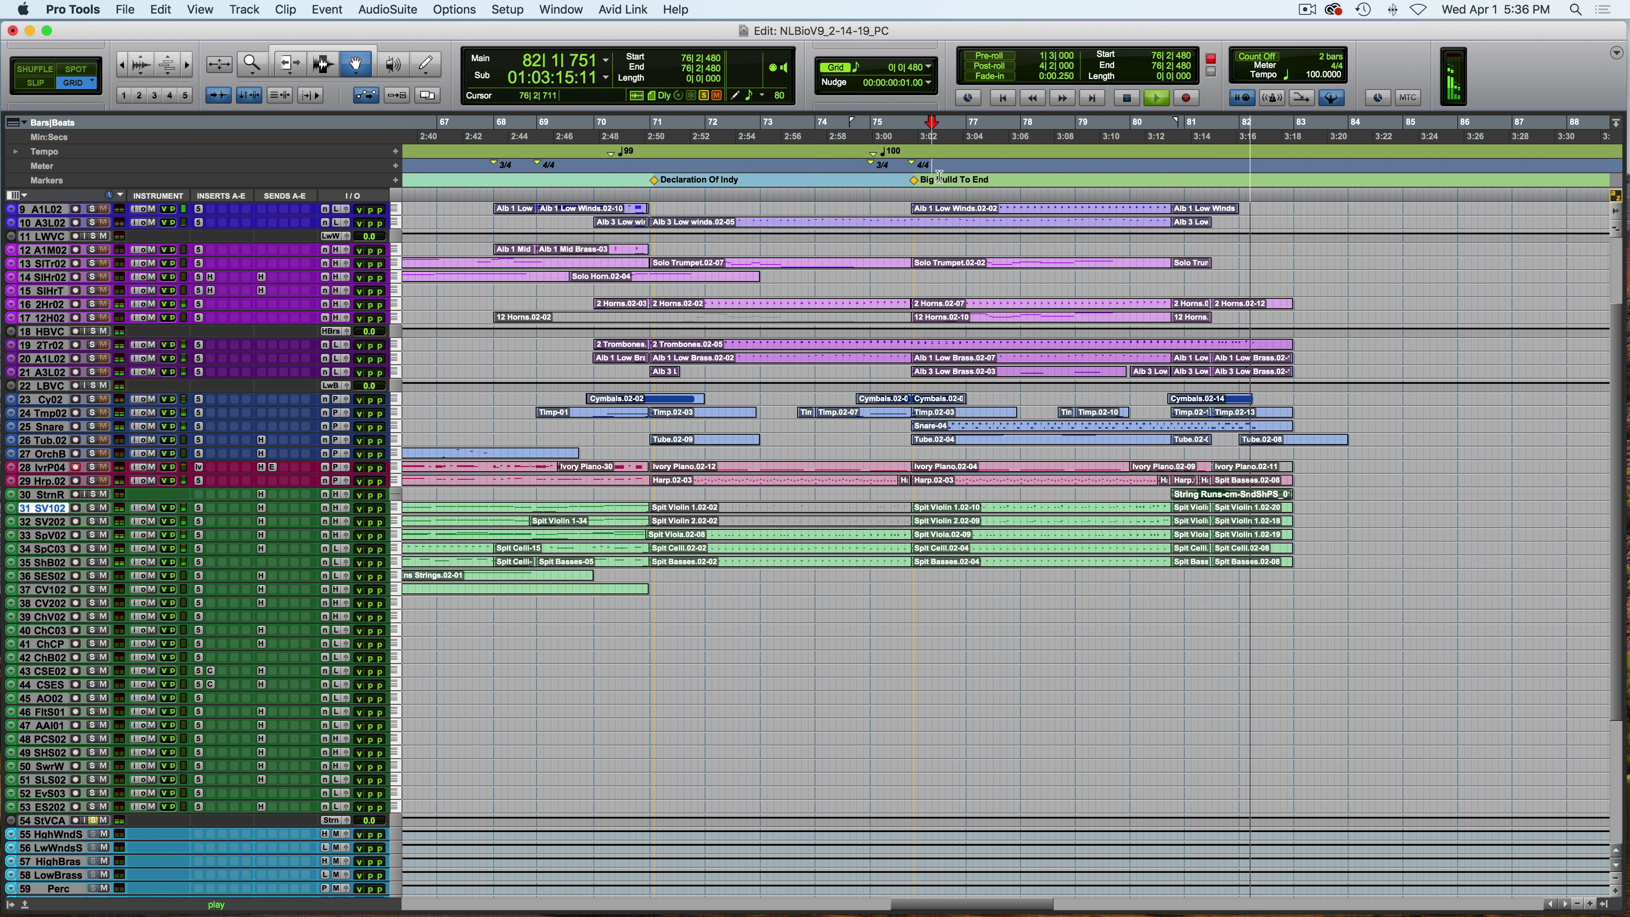
key(space)
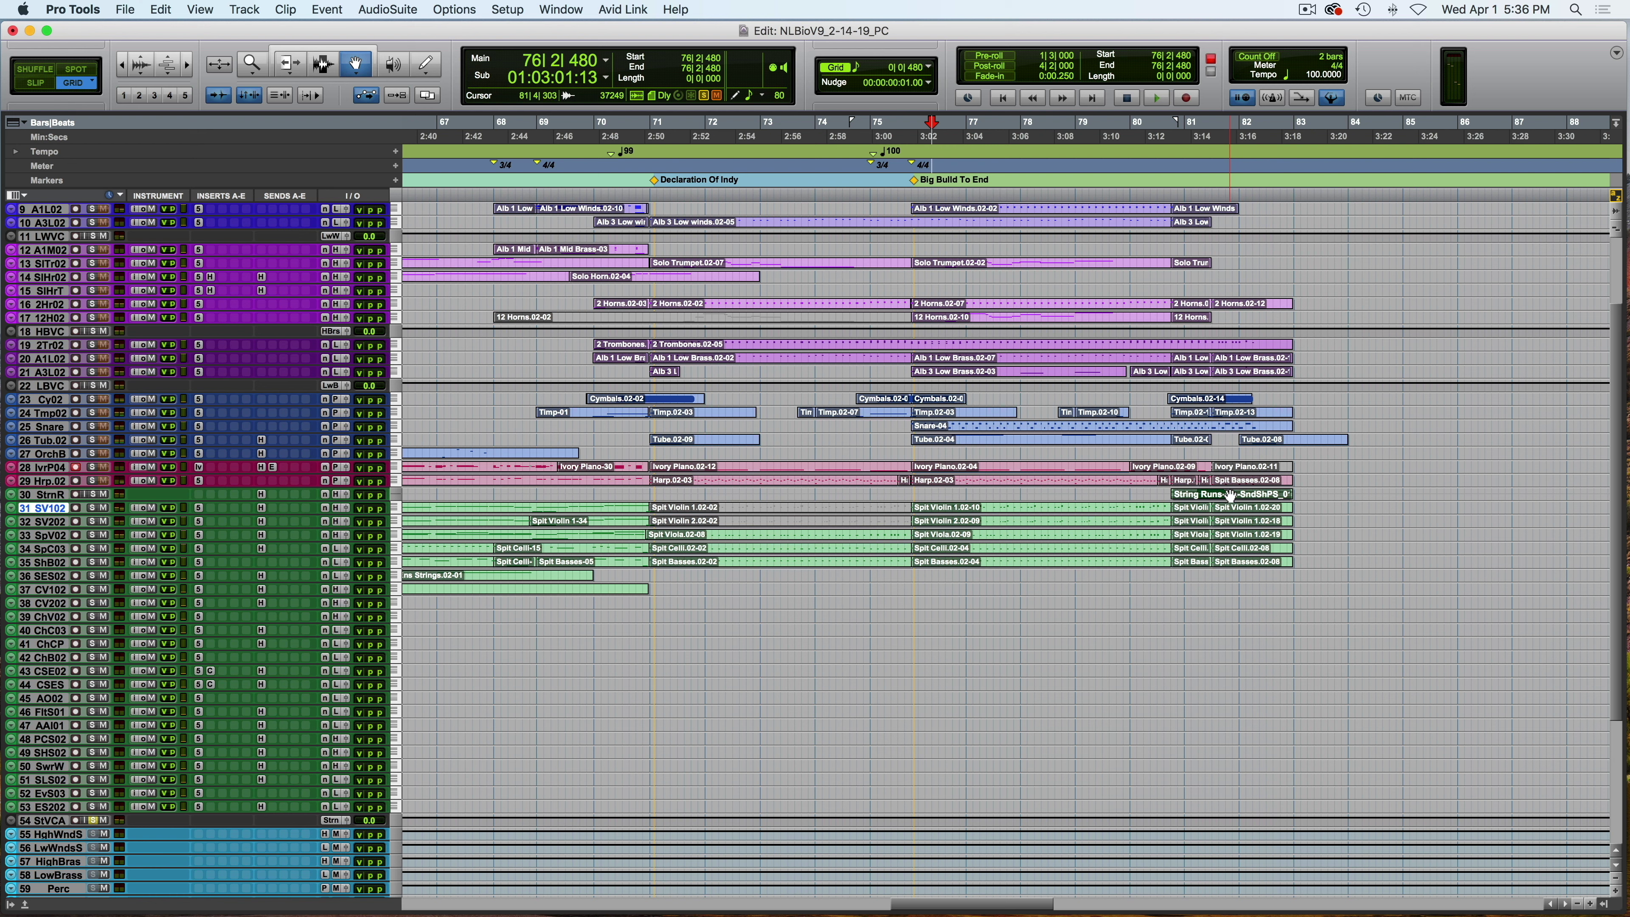
click(1230, 494)
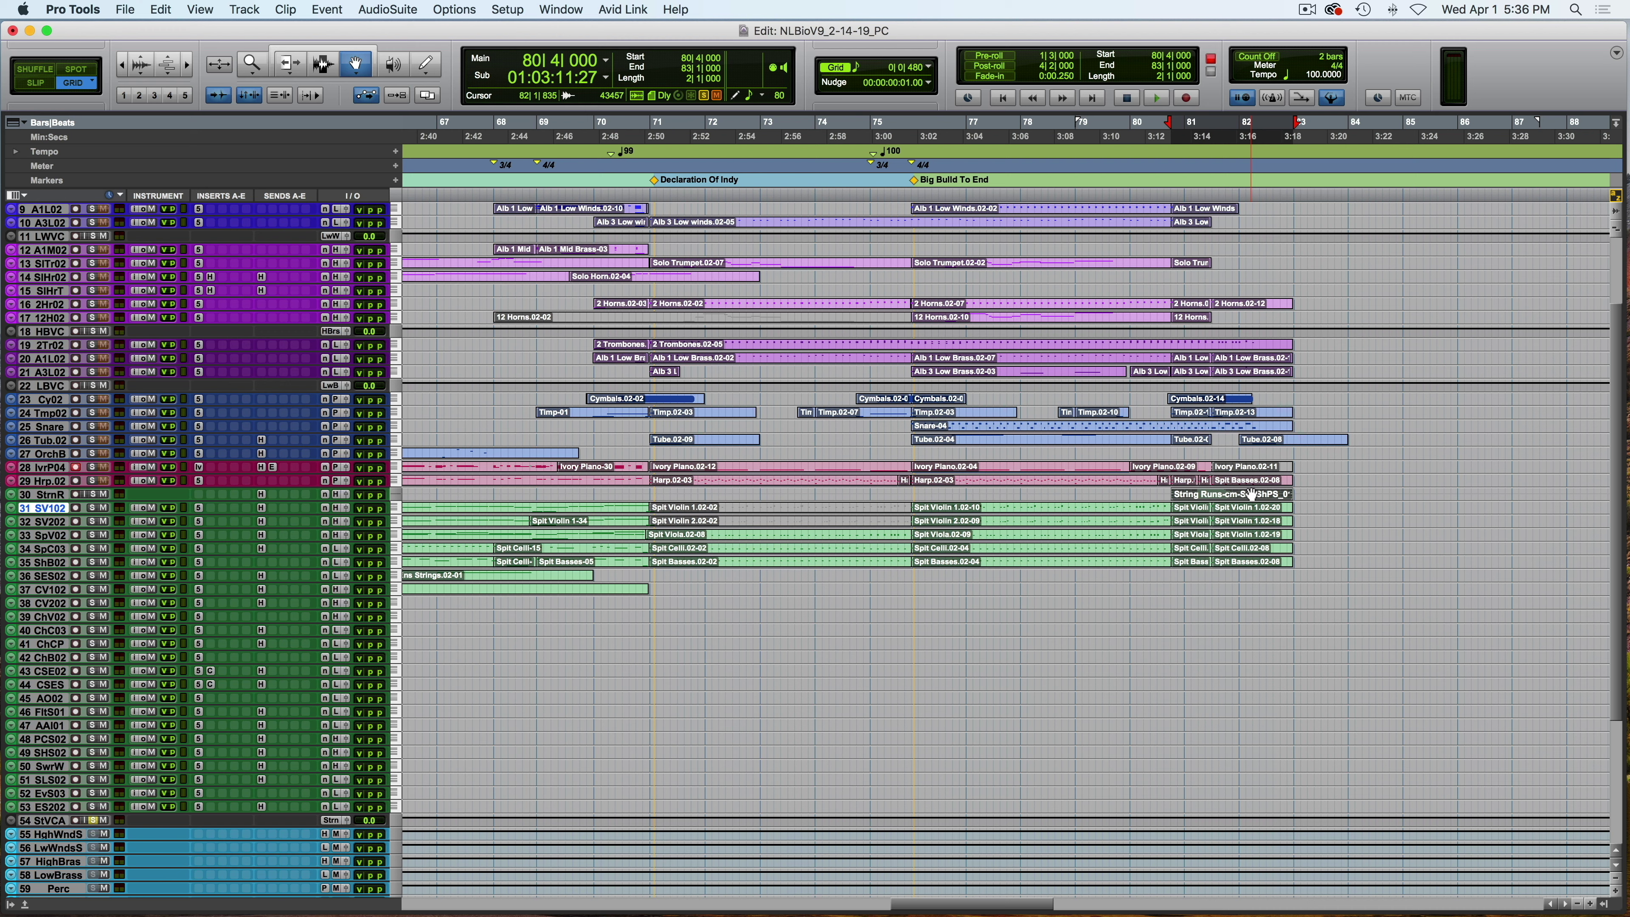
key(space)
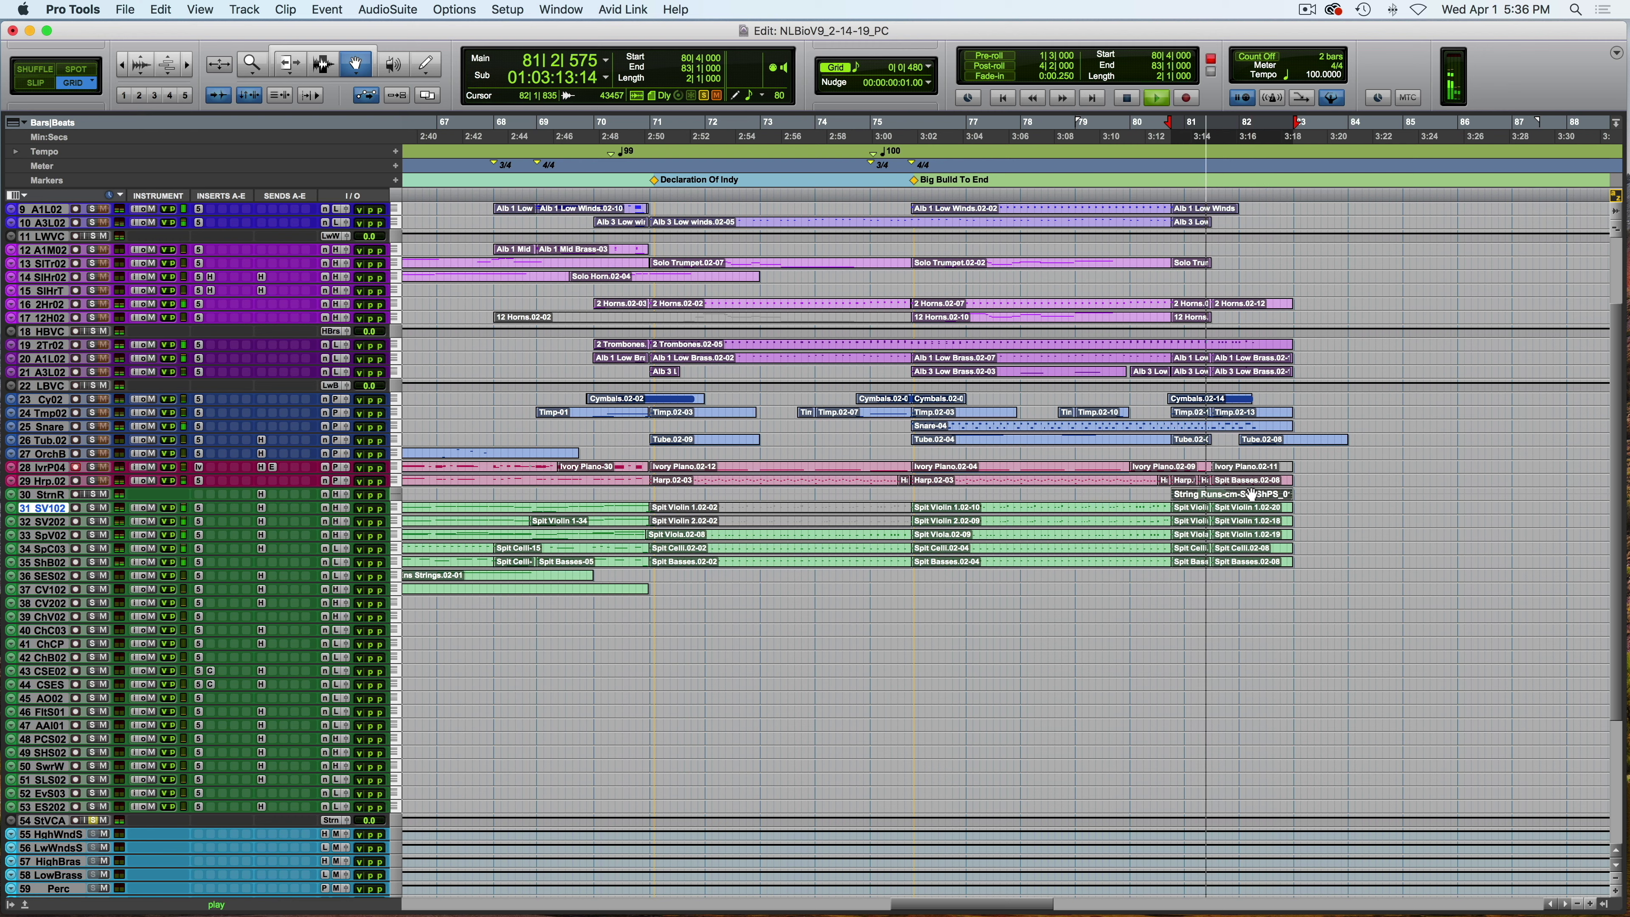
key(space)
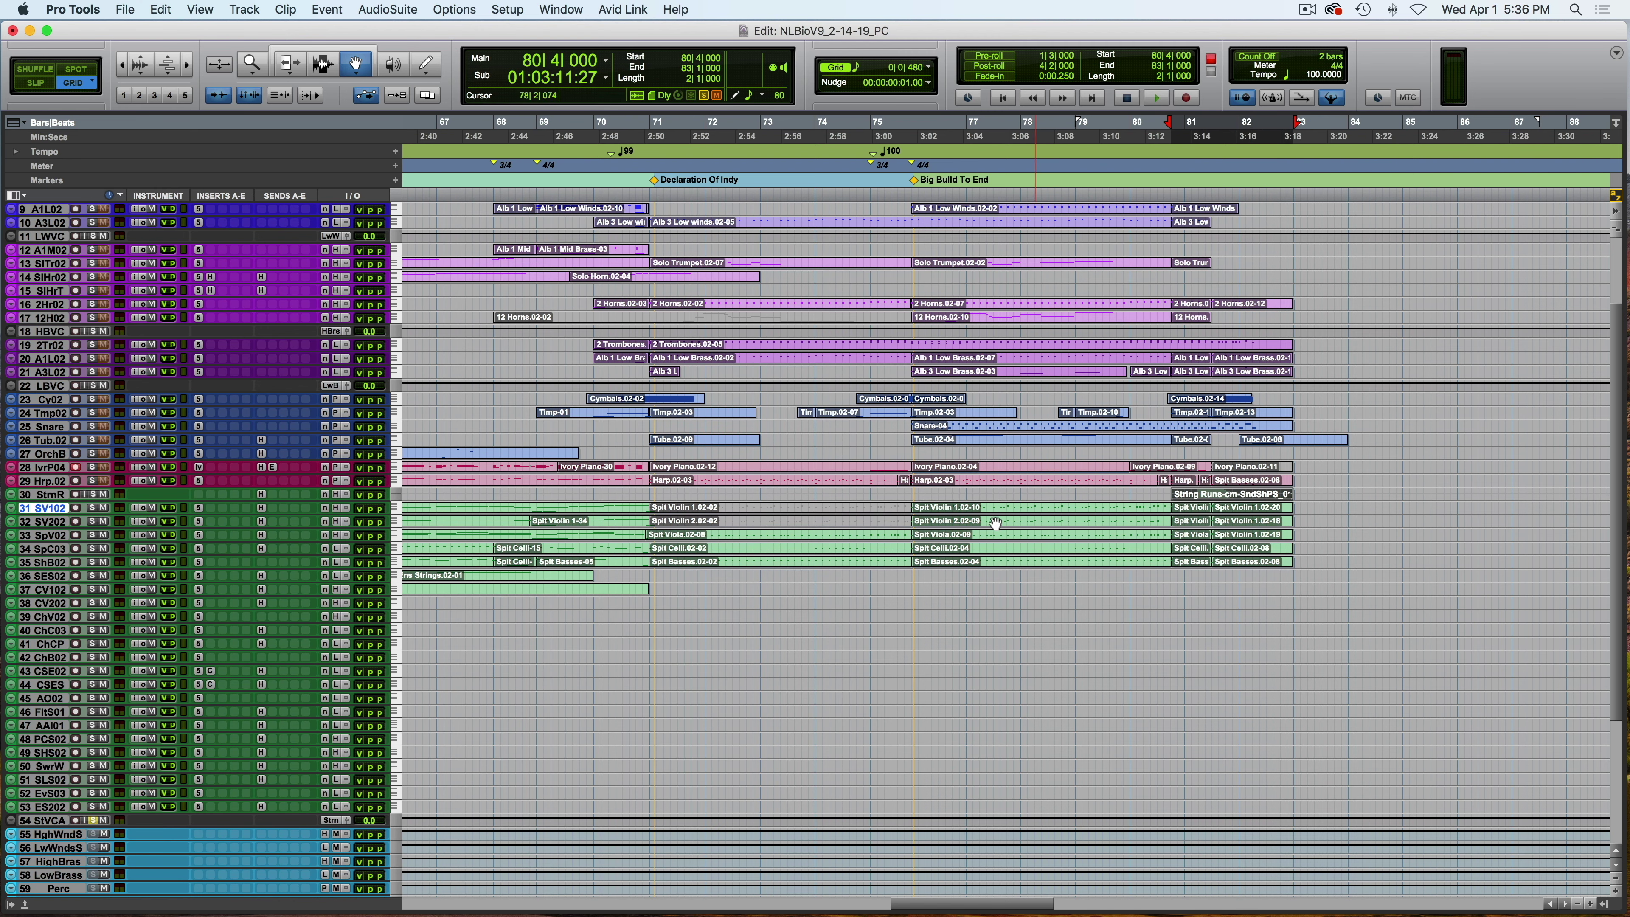
scroll(743, 521, down, 1)
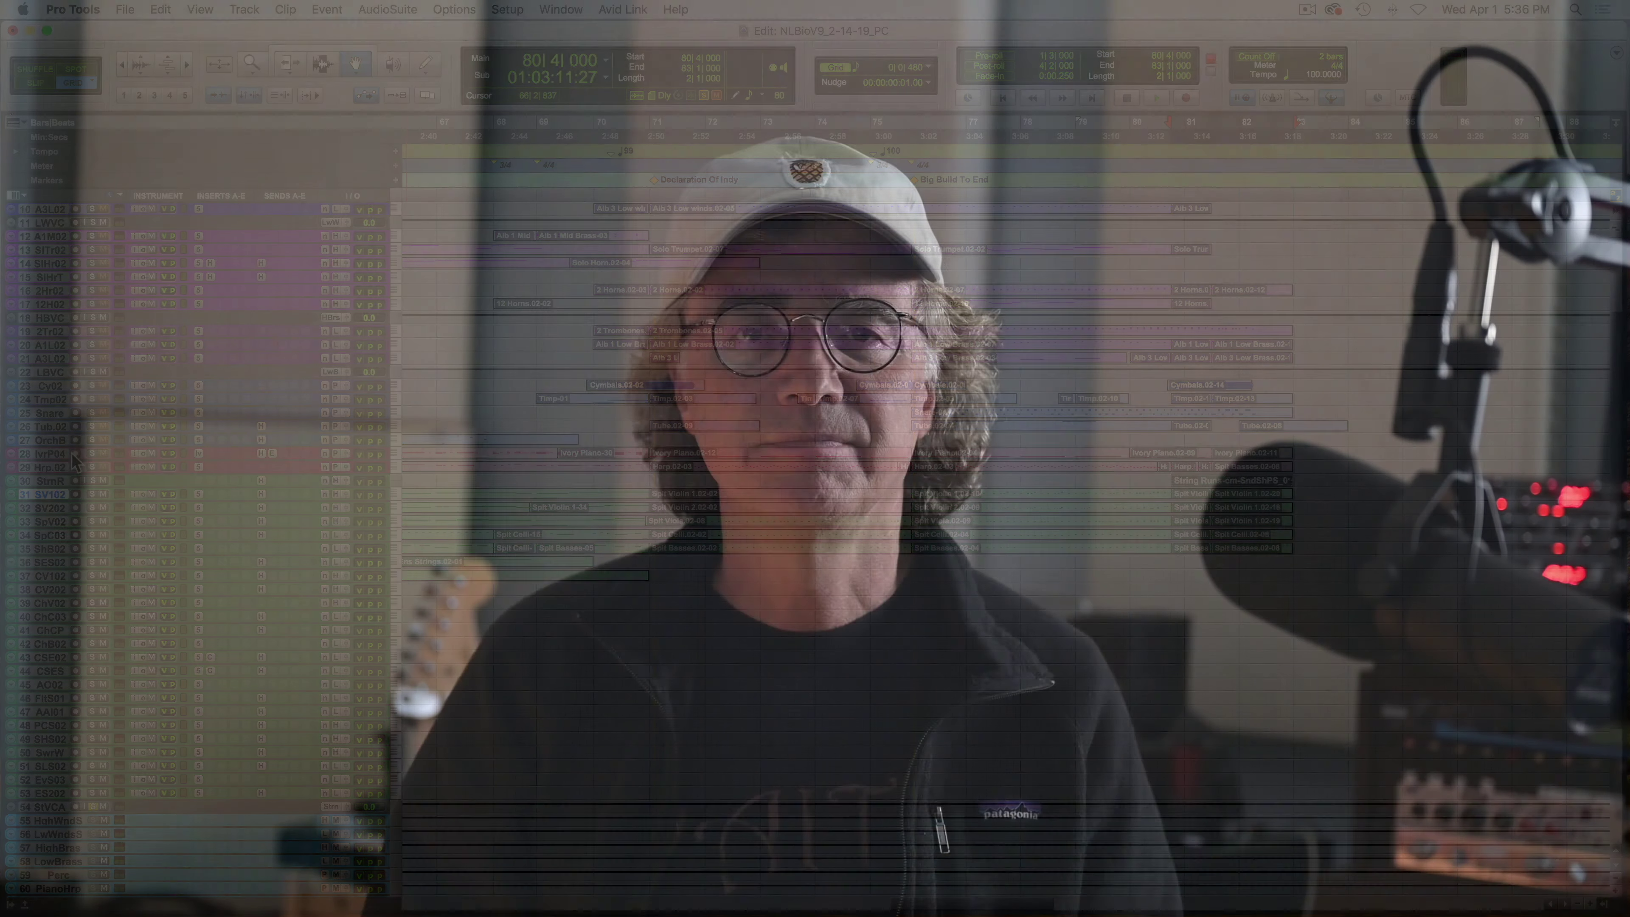